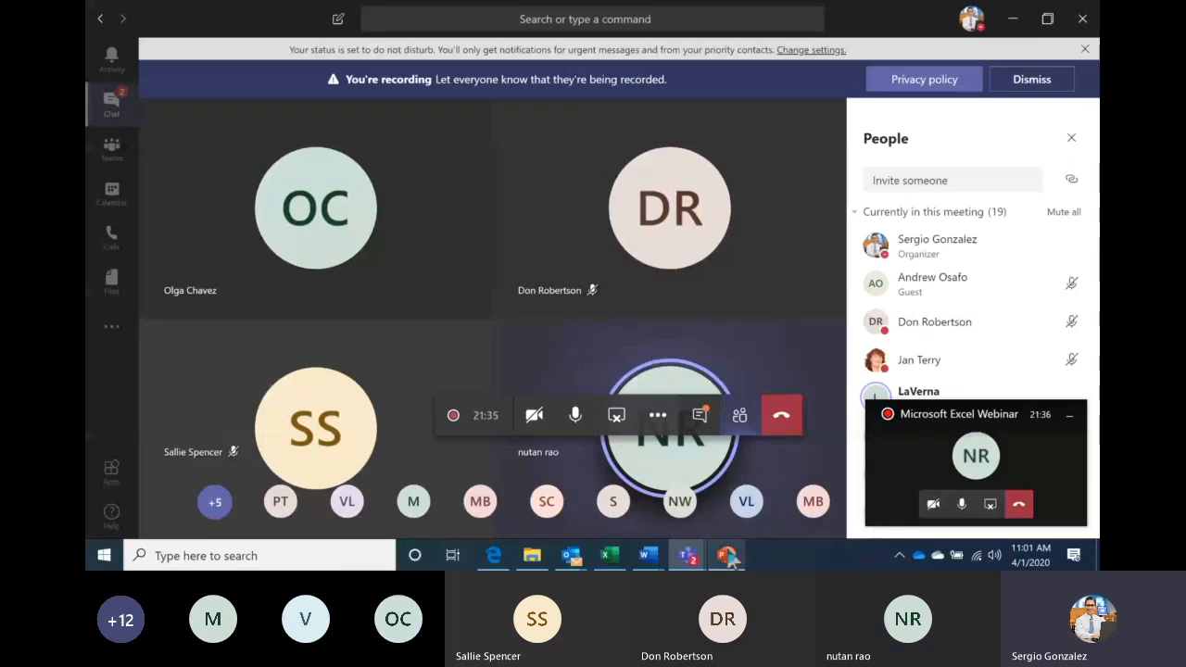
# Glance at the Excel slideshow, return to Teams, hide the mini call window and show the chat
pyautogui.click(727, 555)
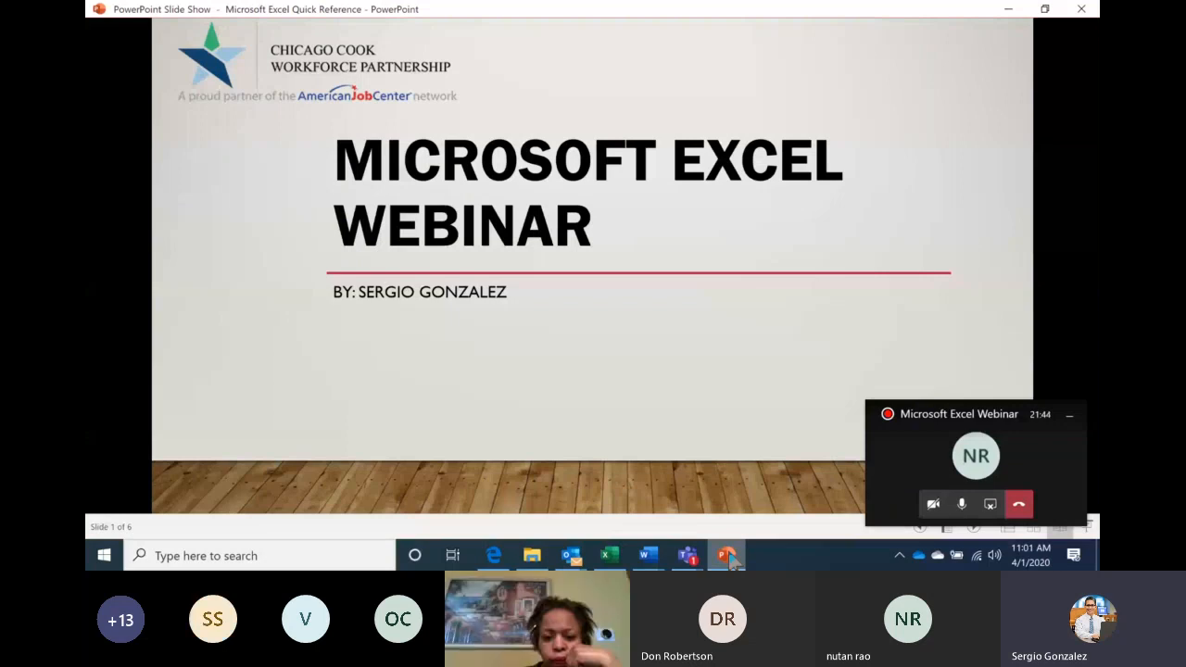
pyautogui.click(728, 556)
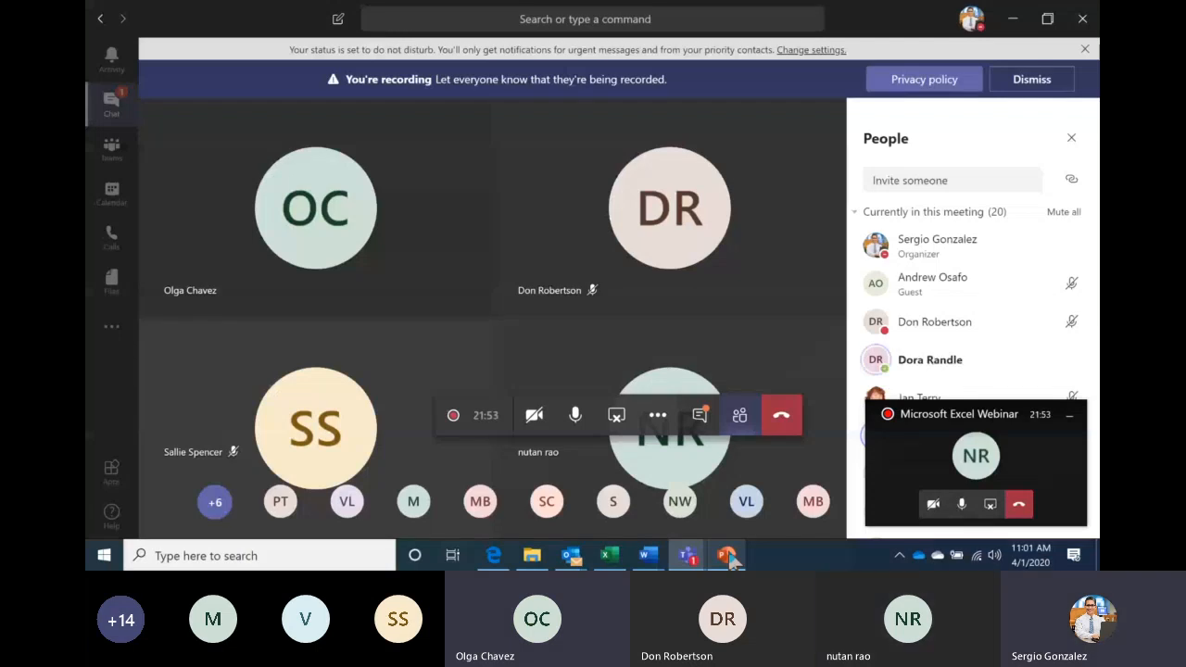
pyautogui.click(1070, 416)
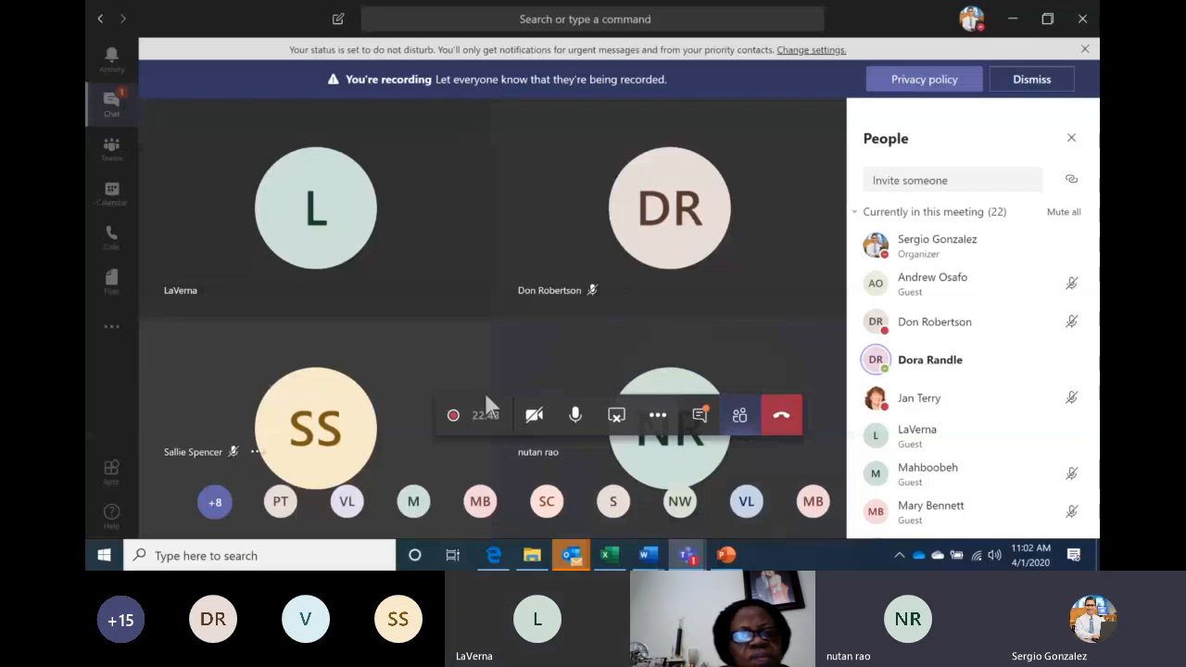
pyautogui.click(700, 416)
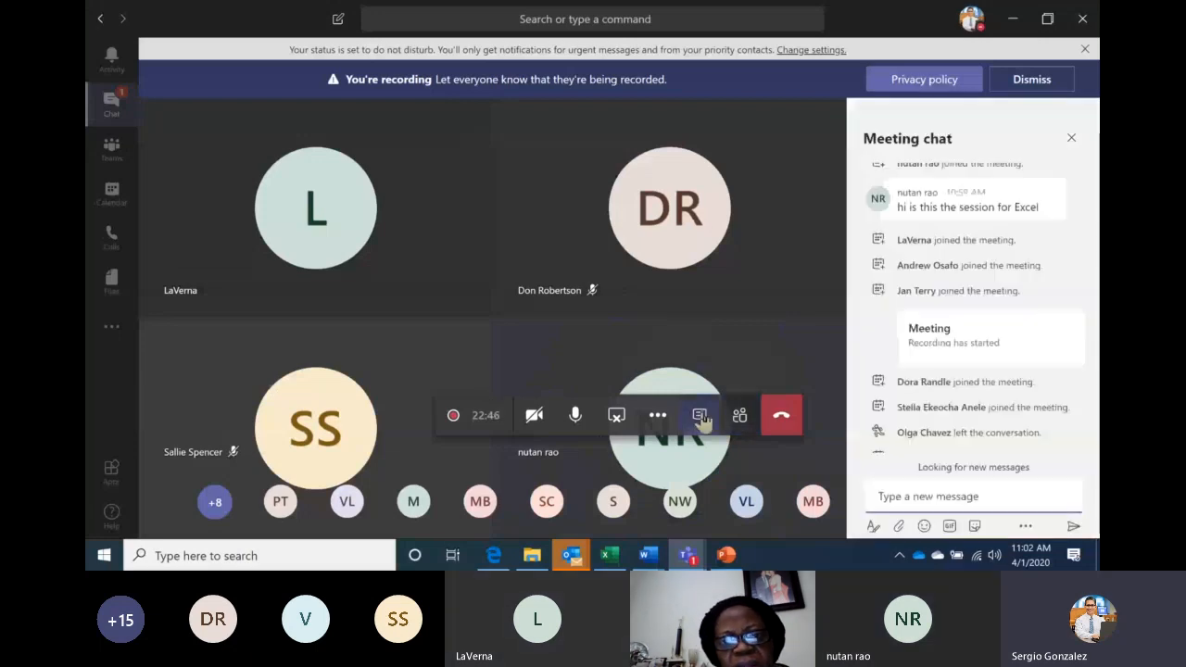
# Send 'Good Morning' in the meeting chat
pyautogui.click(954, 497)
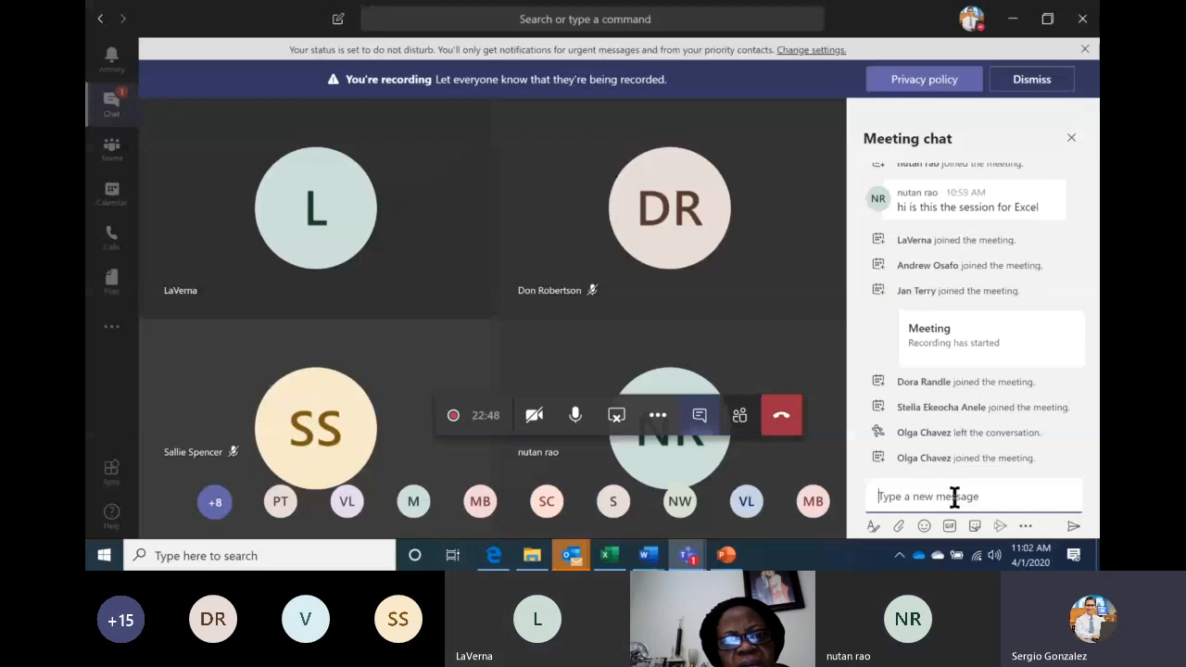
pyautogui.write('Good ')
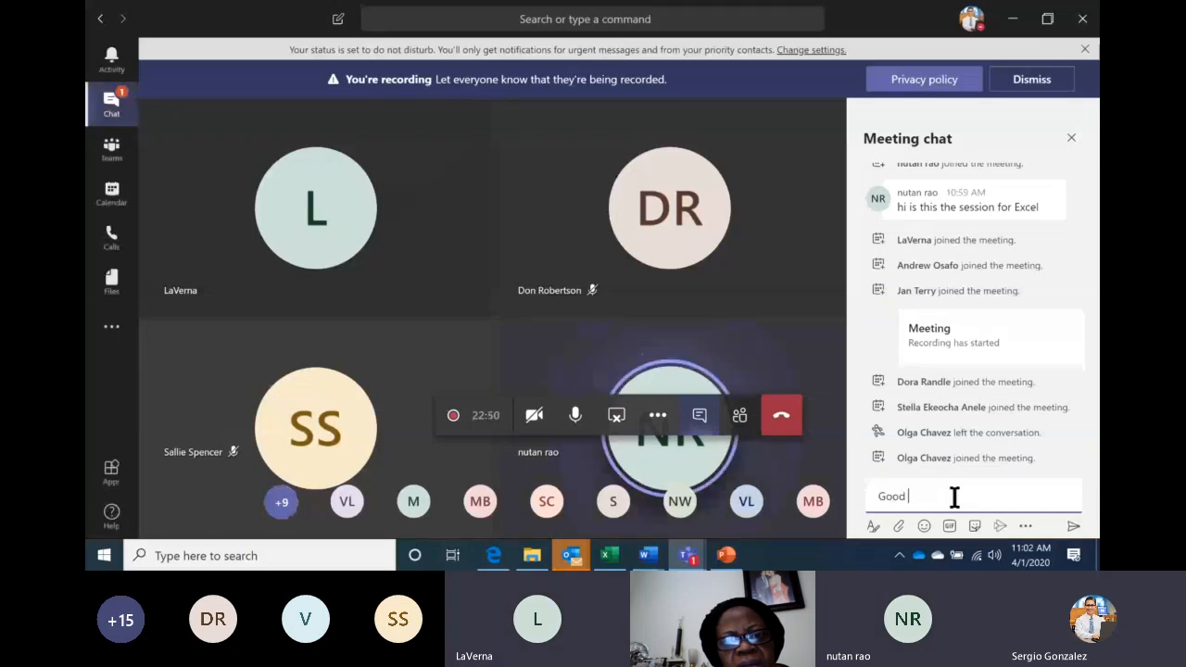
pyautogui.write('Morning')
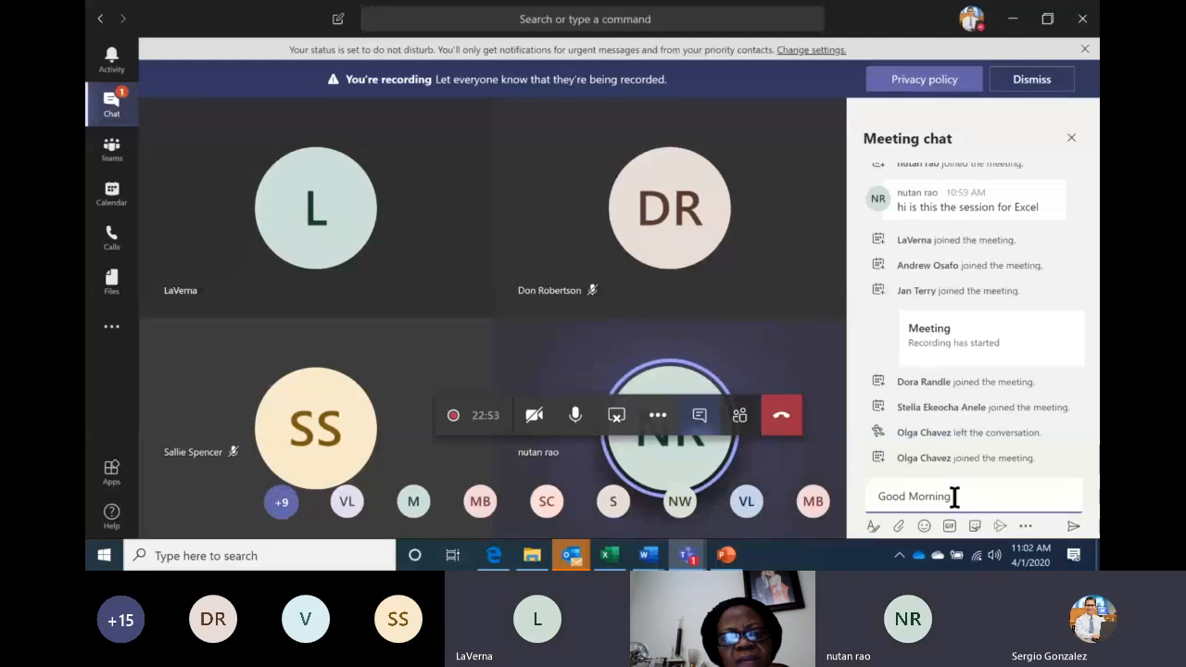
pyautogui.press('Return')
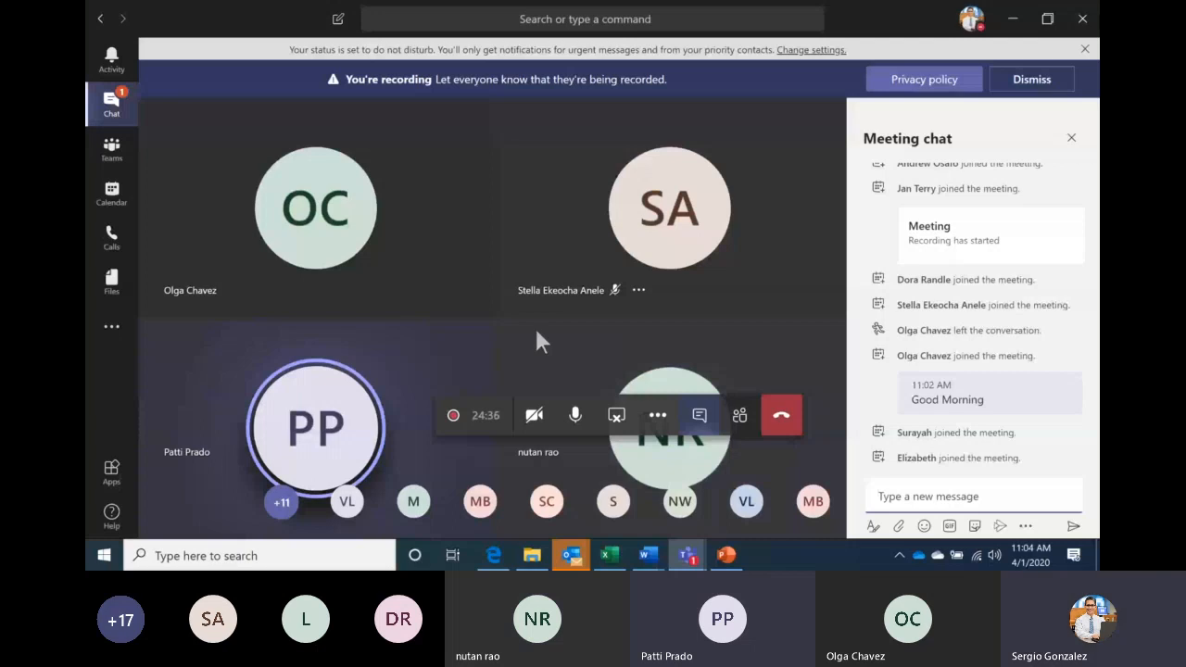
# Turn the camera on and back off, then show the Windows desktop
pyautogui.click(535, 417)
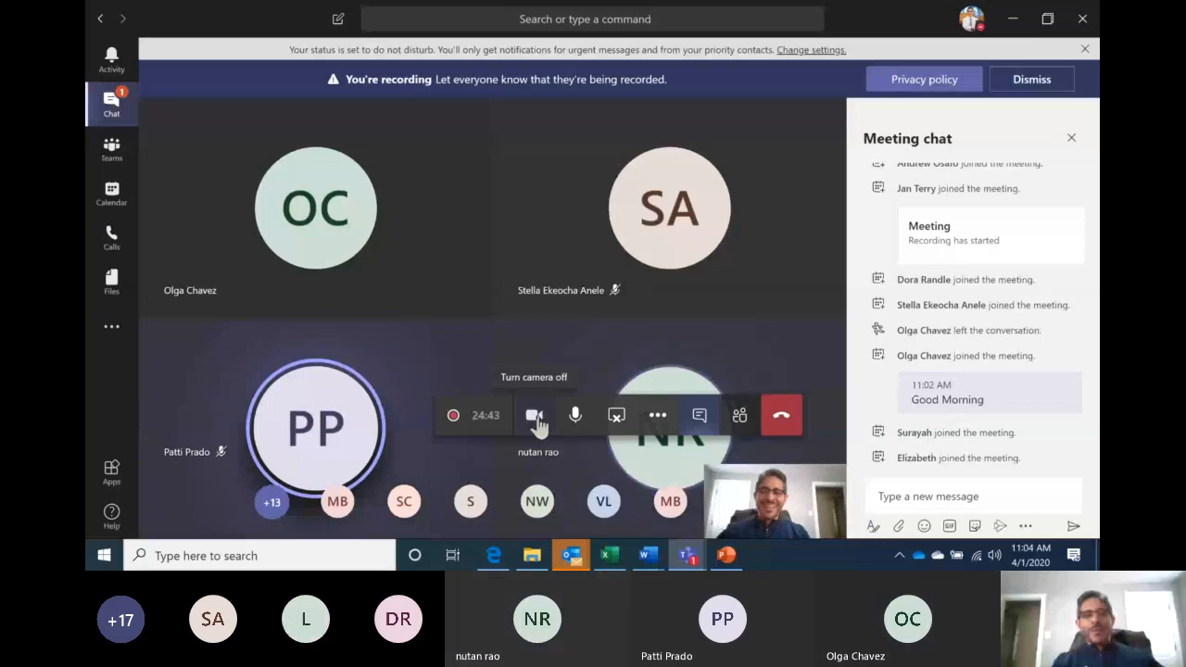
pyautogui.click(536, 417)
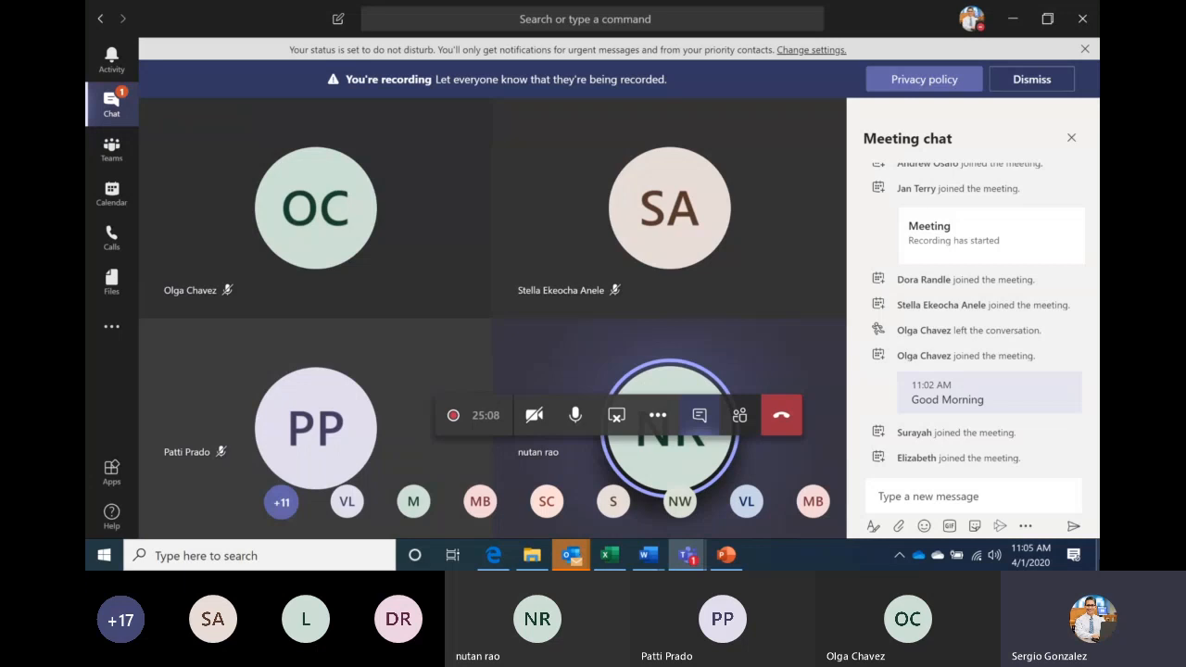
pyautogui.press('super+d')
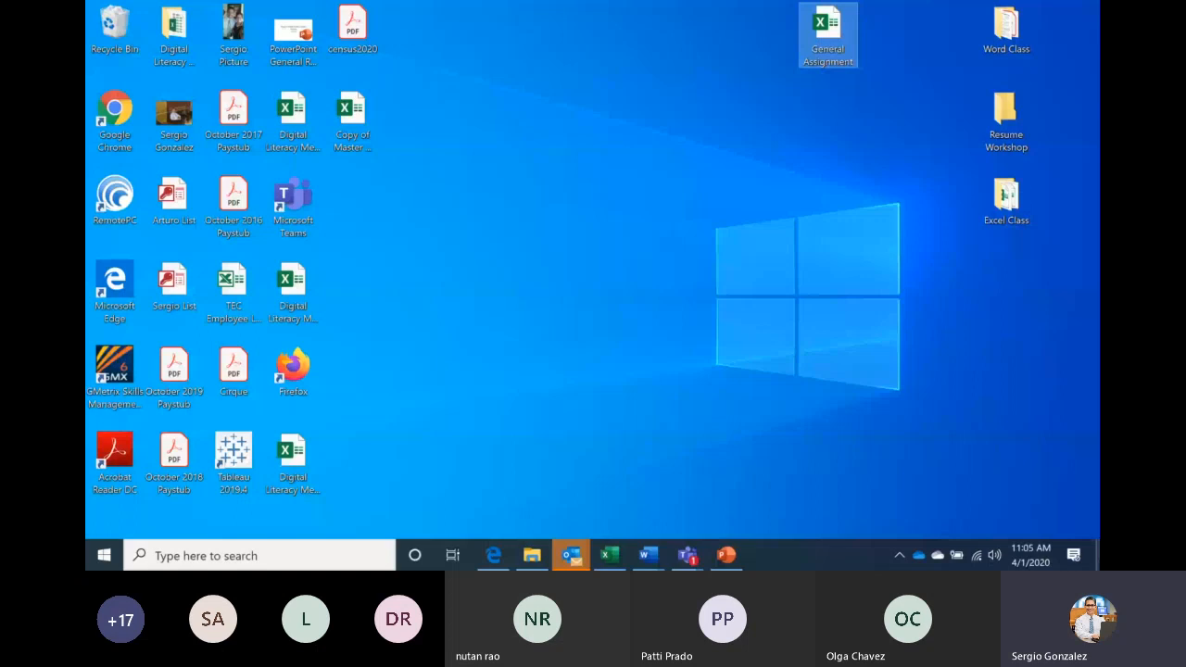
# Launch Excel from a Windows Search for 'excel' to get blank workbook Book1
pyautogui.click(205, 553)
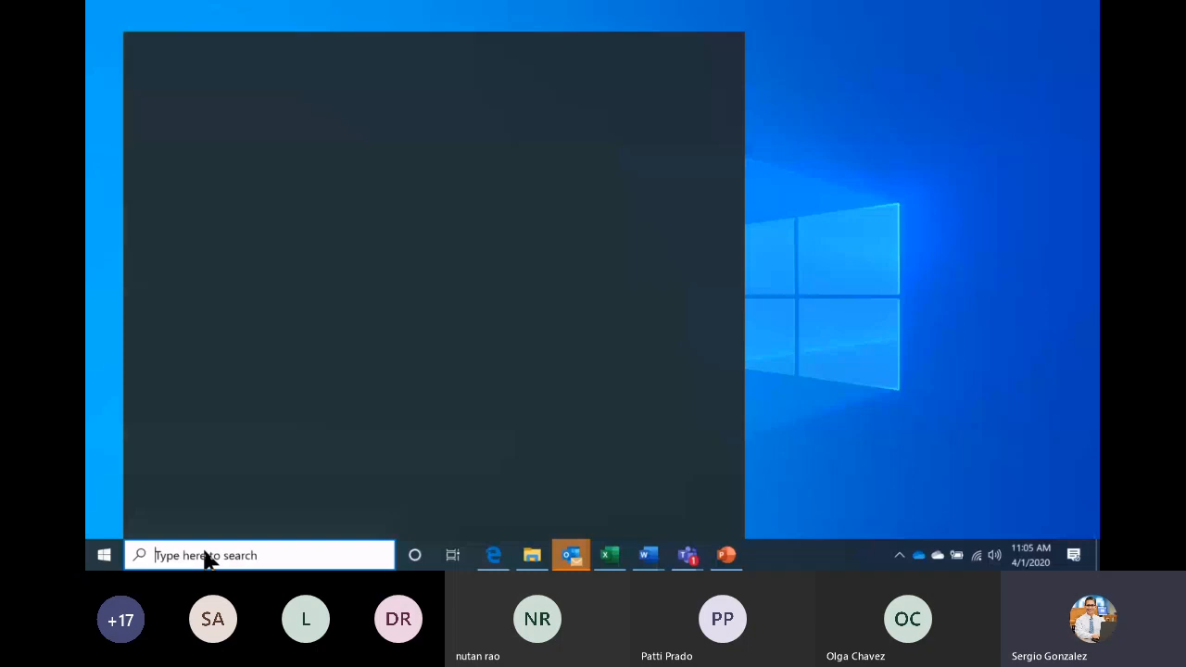
pyautogui.write('excel')
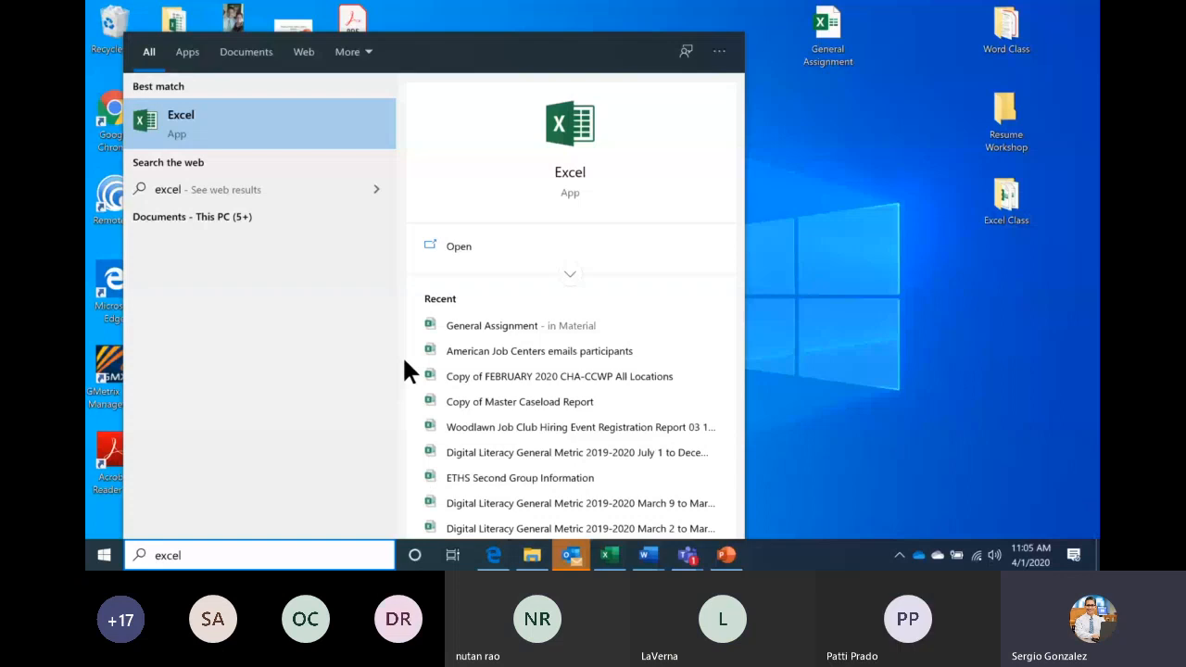
pyautogui.click(578, 125)
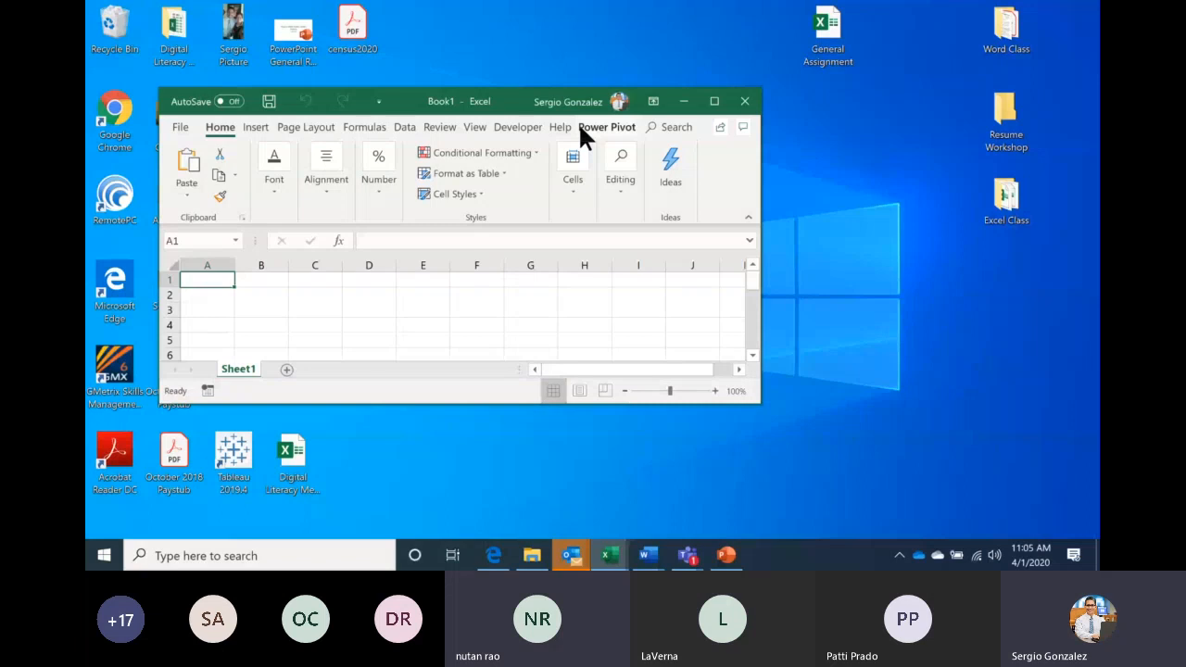
# Maximize Book1, then switch to the Teams meeting window from the taskbar
pyautogui.click(714, 101)
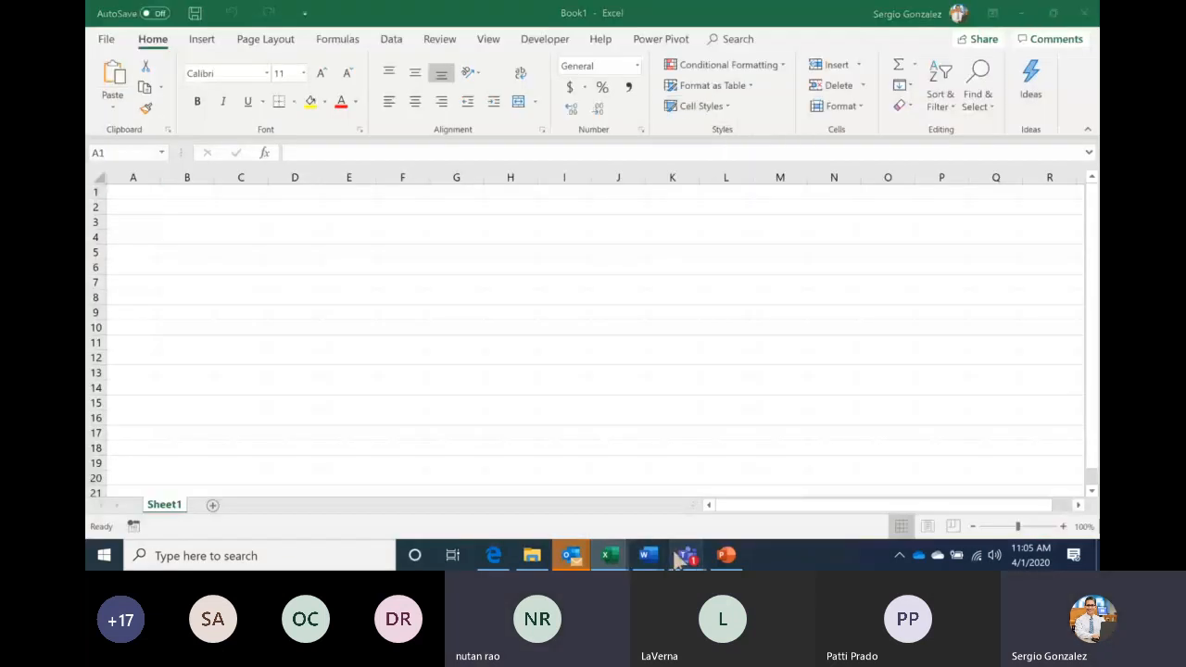
pyautogui.moveTo(684, 555)
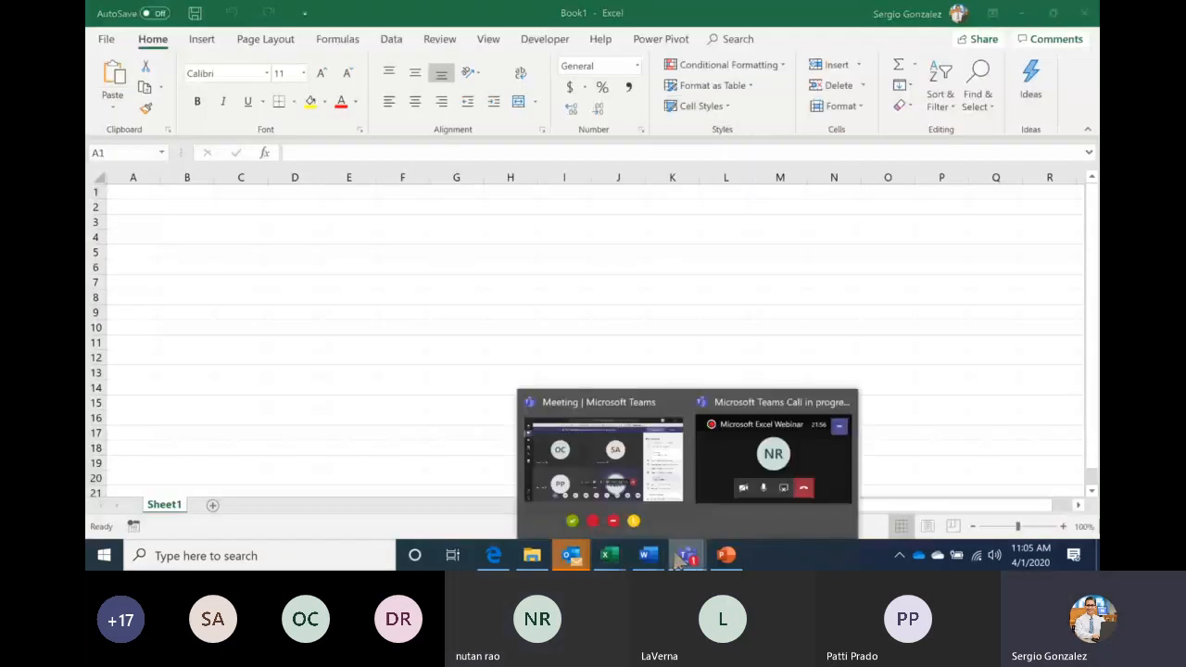
pyautogui.click(626, 474)
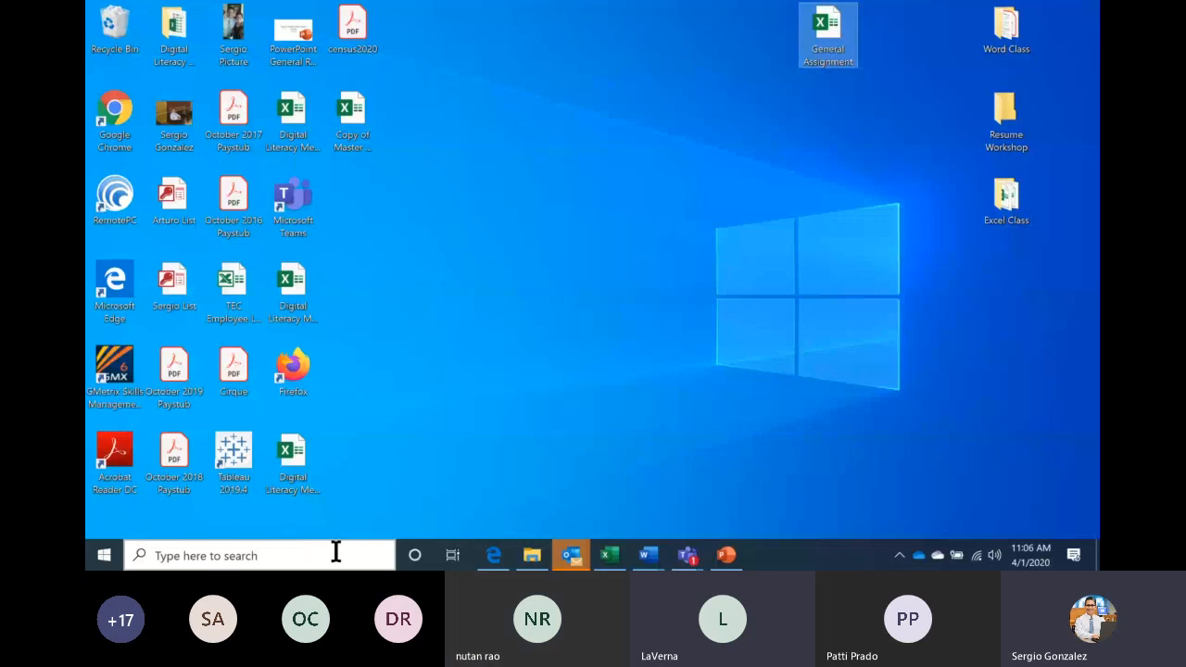
# Search 'excel' to open a new blank workbook and maximize it
pyautogui.click(335, 554)
pyautogui.write('excel')
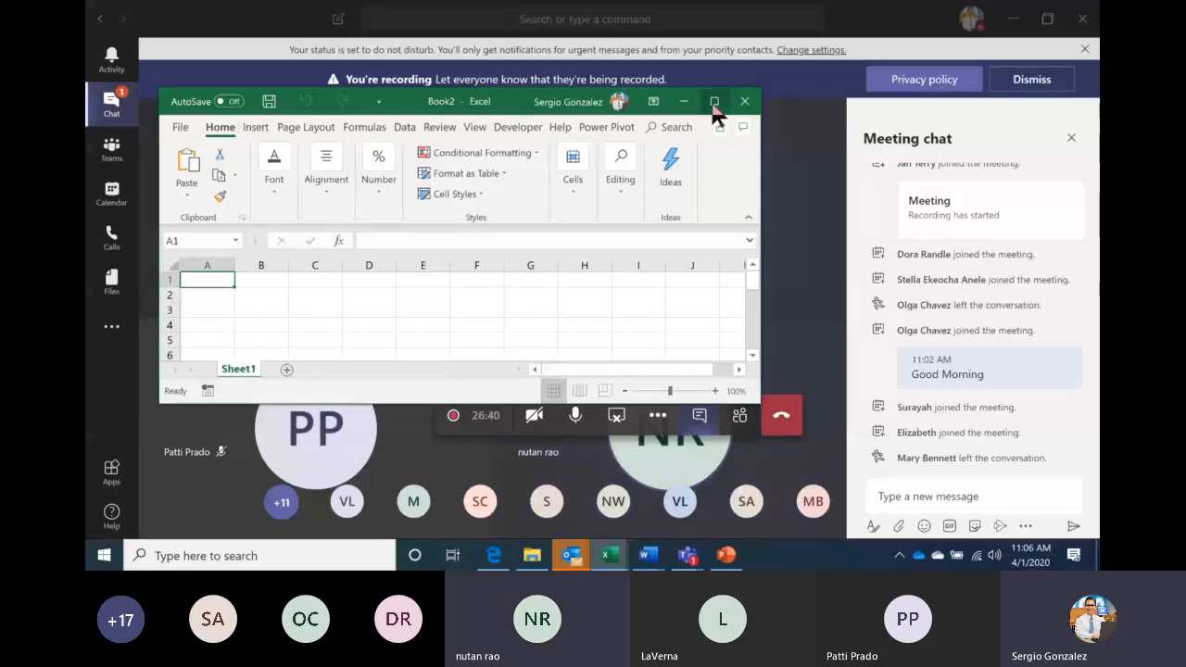
pyautogui.click(714, 102)
# Preview the Document34 notes in Word, then switch back to Book2
pyautogui.moveTo(651, 556)
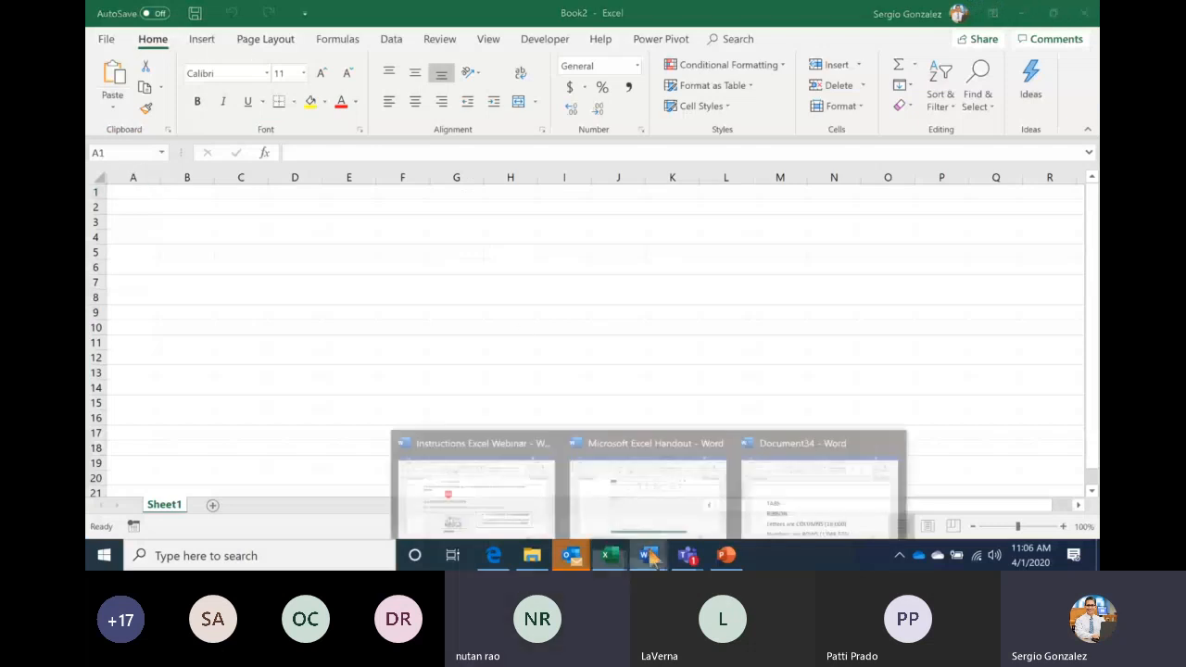
pyautogui.click(766, 506)
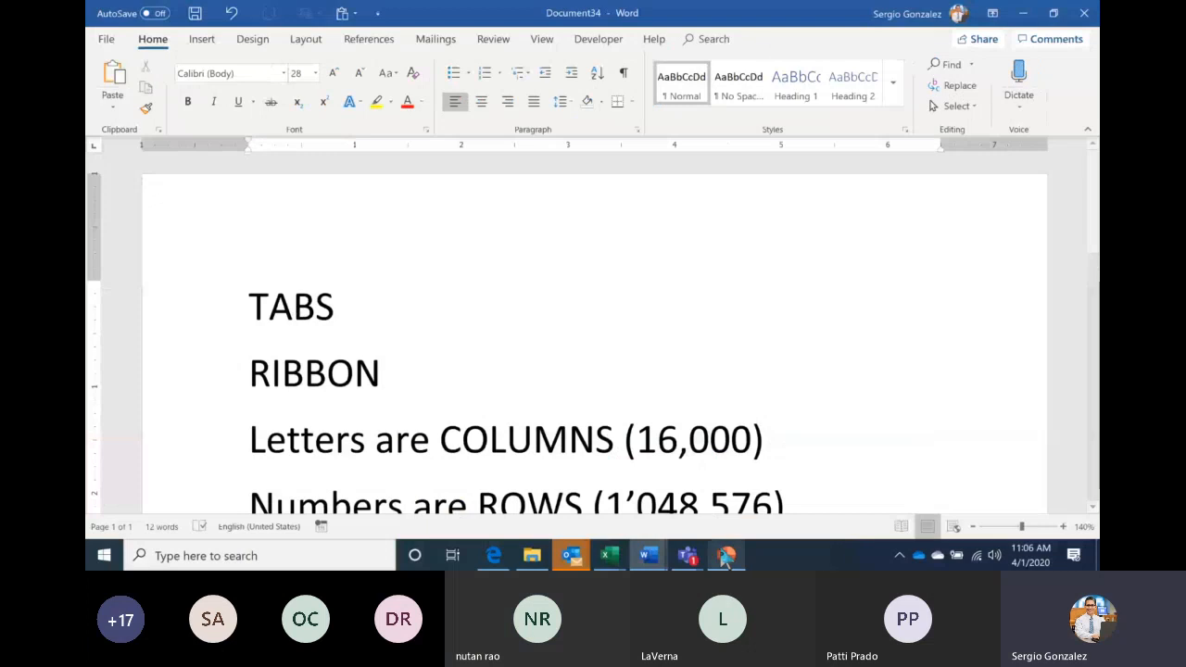
pyautogui.moveTo(593, 553)
pyautogui.click(695, 490)
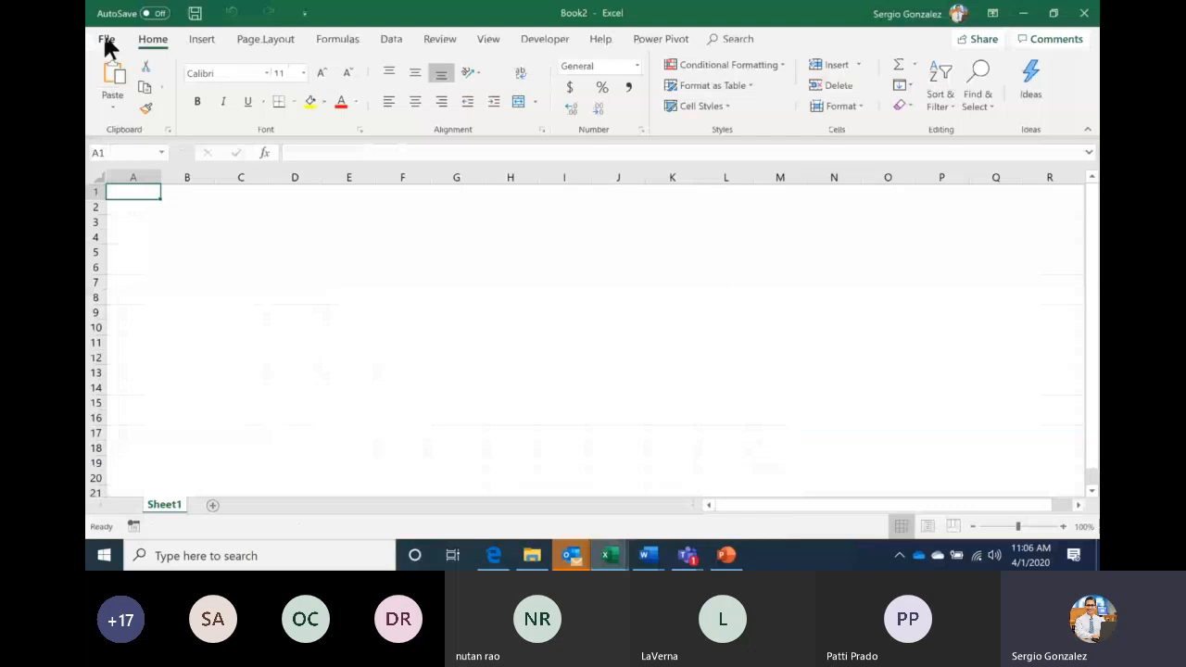
# Show the File page and Insert, Formulas, Data, Home tabs, then present the slideshow's Keyboard Keys slide
pyautogui.click(107, 42)
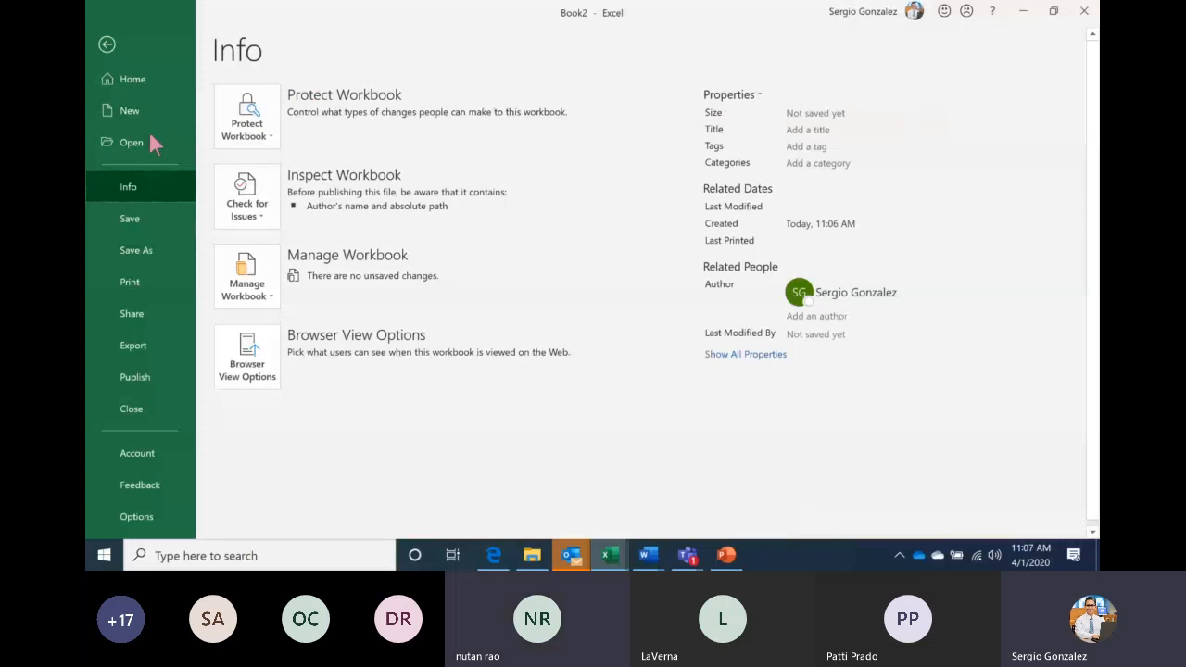
pyautogui.press('Escape')
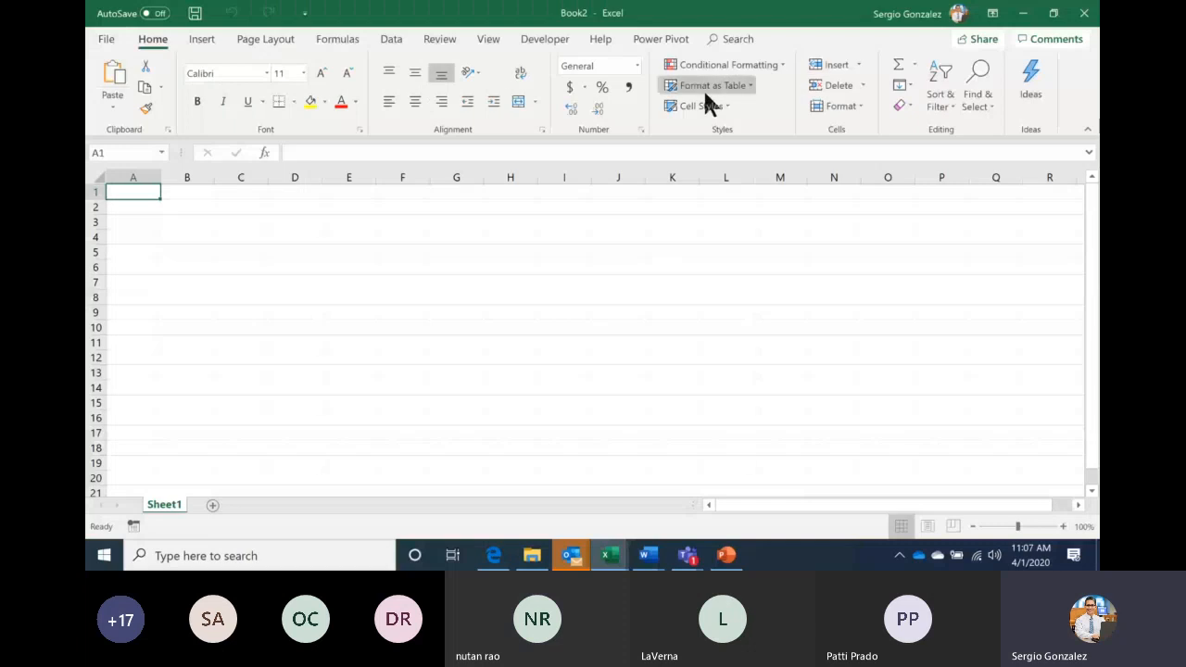
pyautogui.click(202, 42)
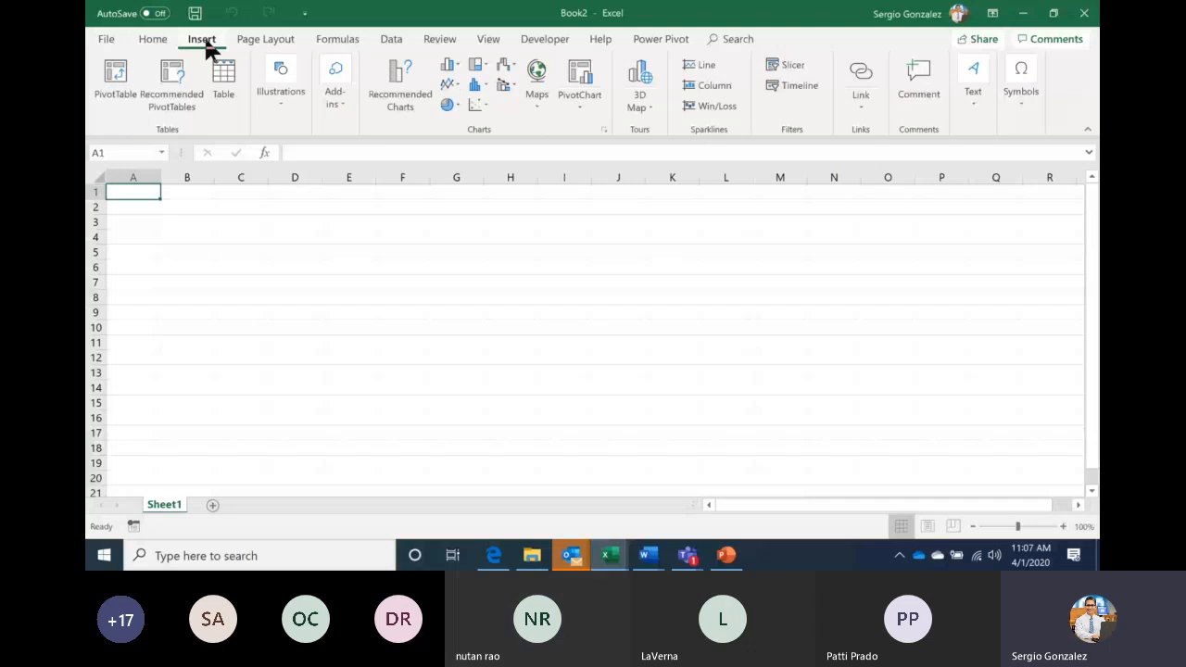
pyautogui.click(334, 41)
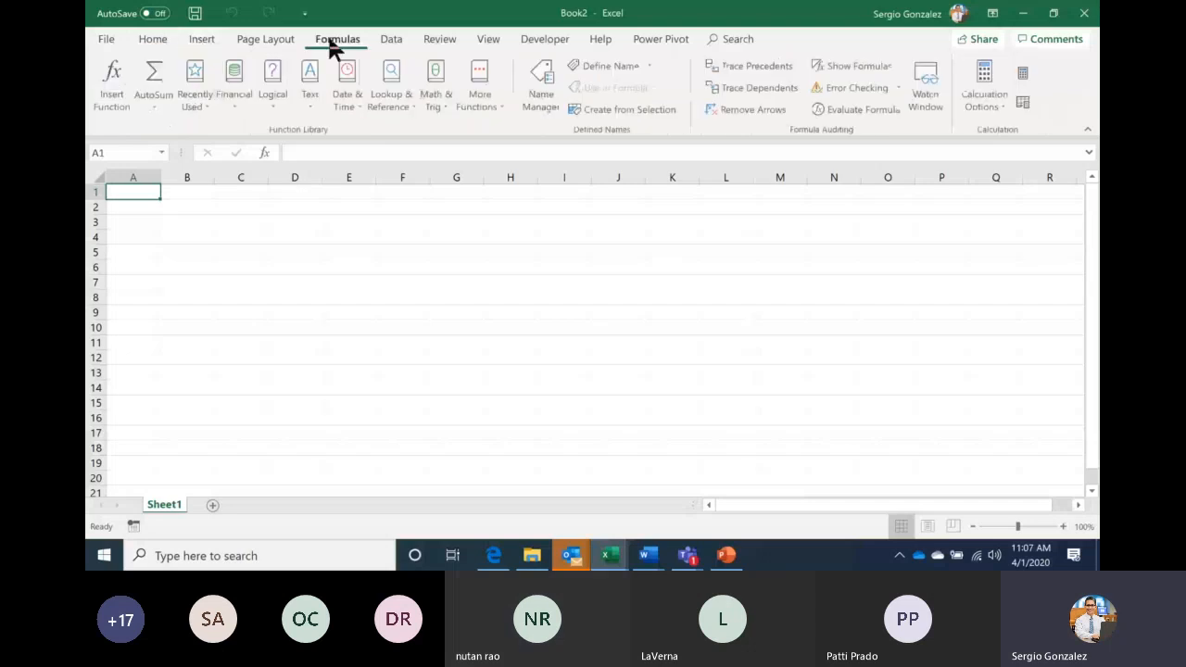
pyautogui.click(392, 41)
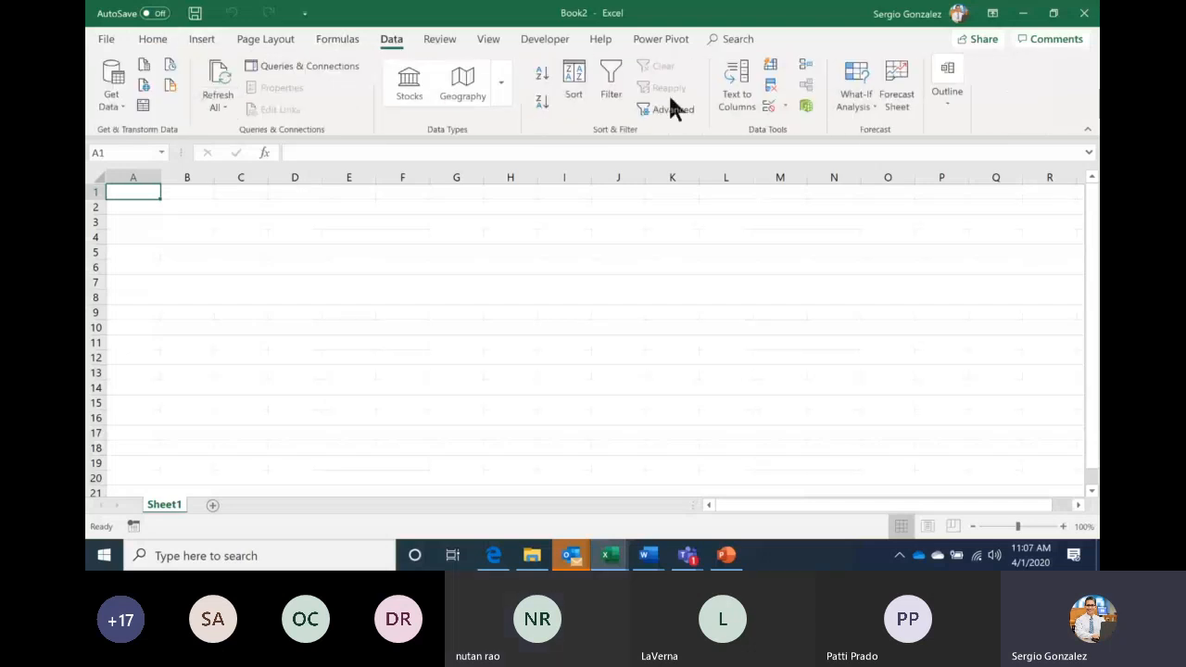
pyautogui.click(151, 41)
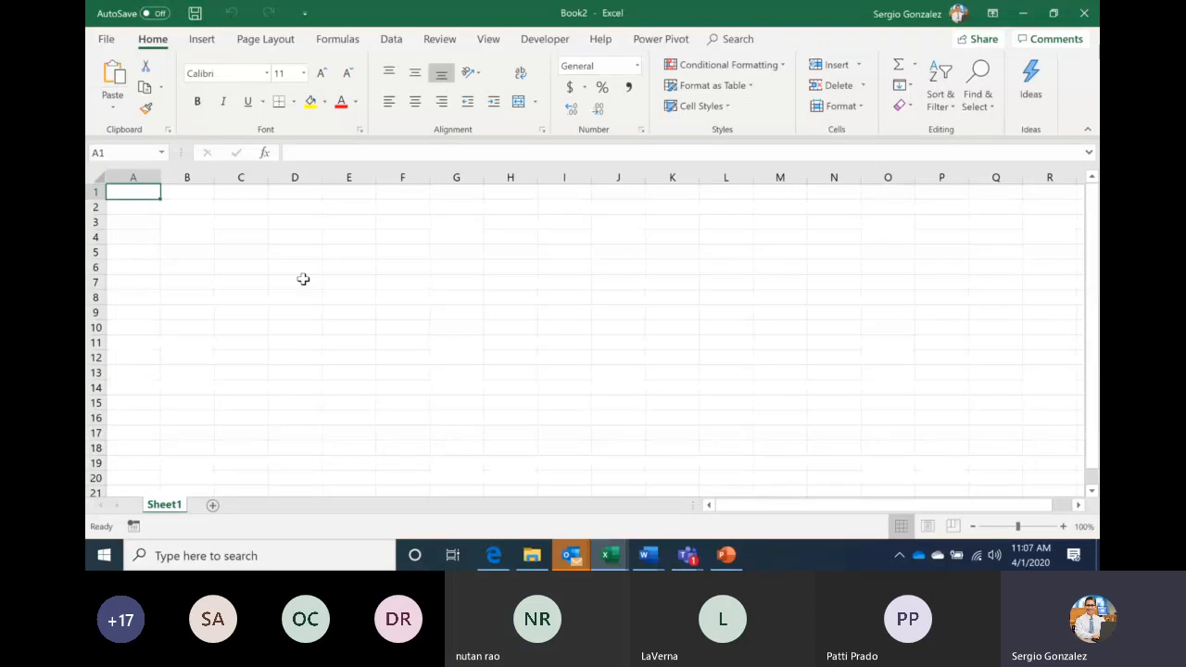
pyautogui.click(729, 559)
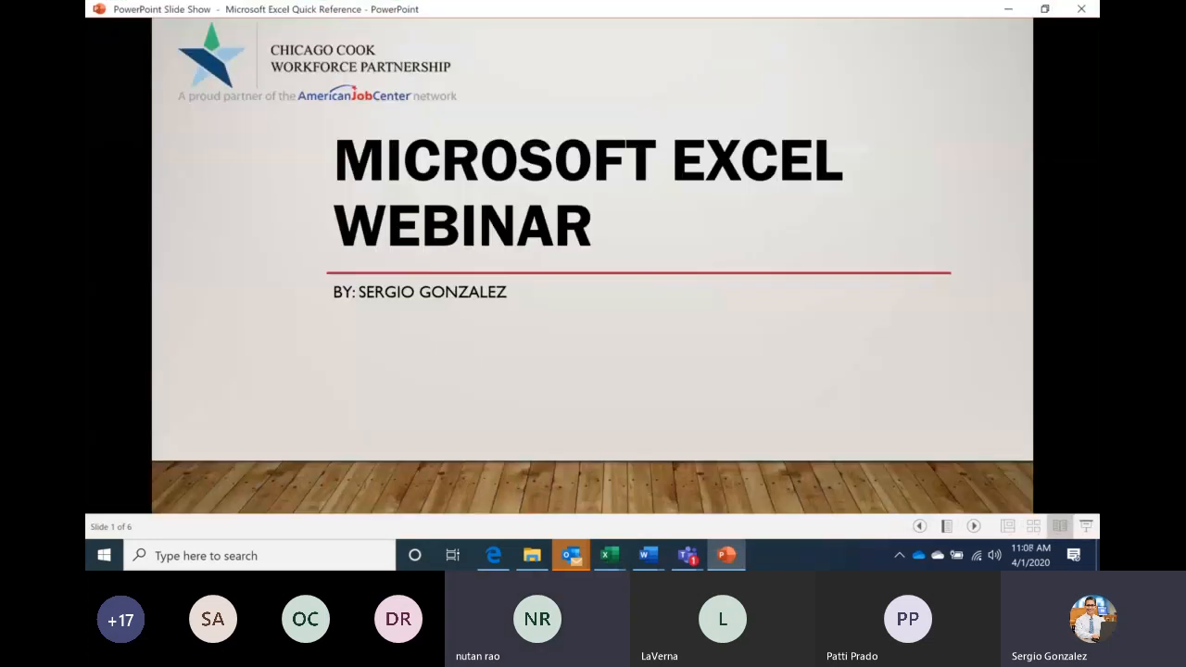
pyautogui.click(188, 233)
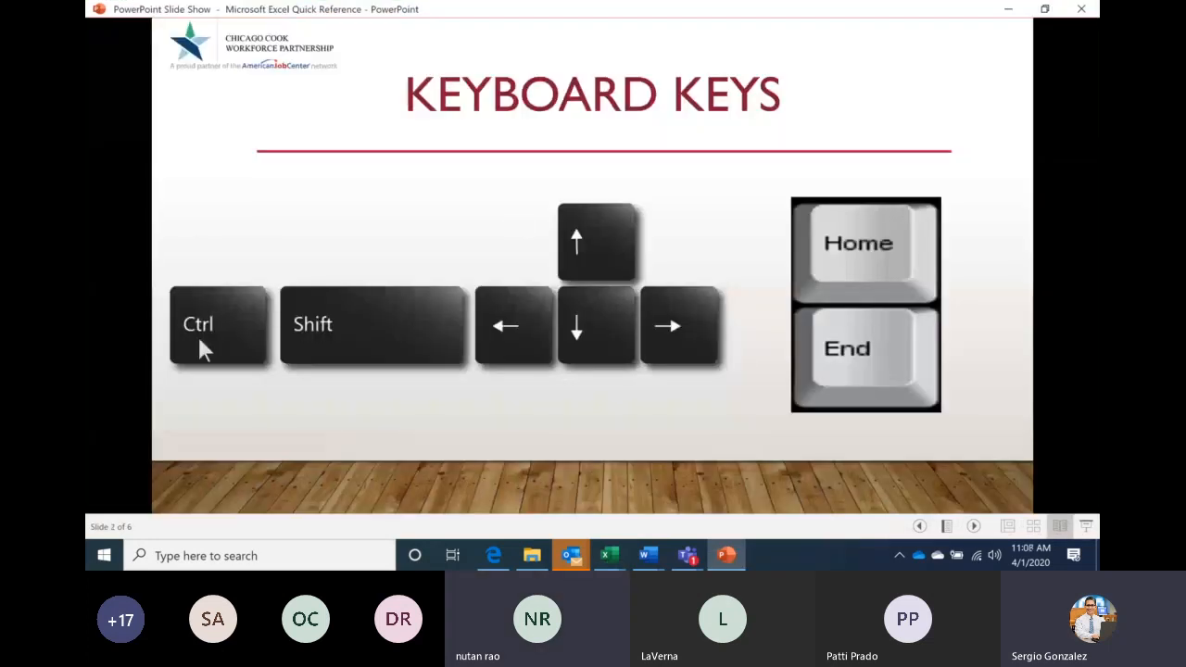
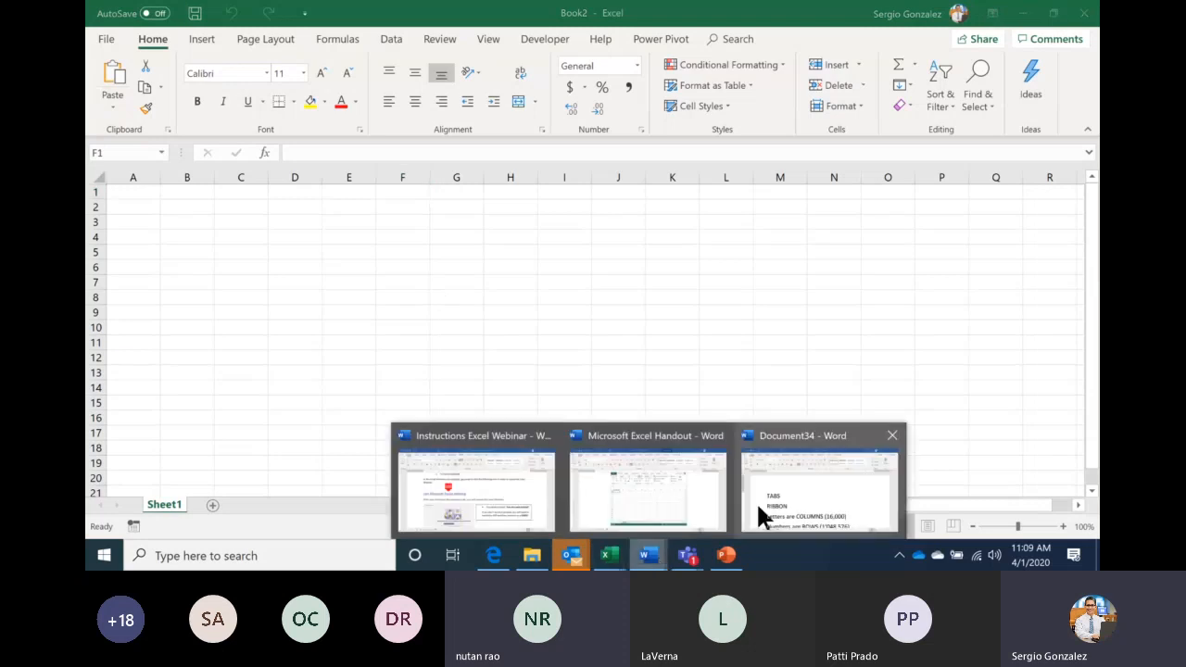
# Show the Document34 Word notes and scroll through TABS, RIBBON, columns, rows and NAME BOX
pyautogui.click(756, 501)
pyautogui.scroll(-2, 376, 424)
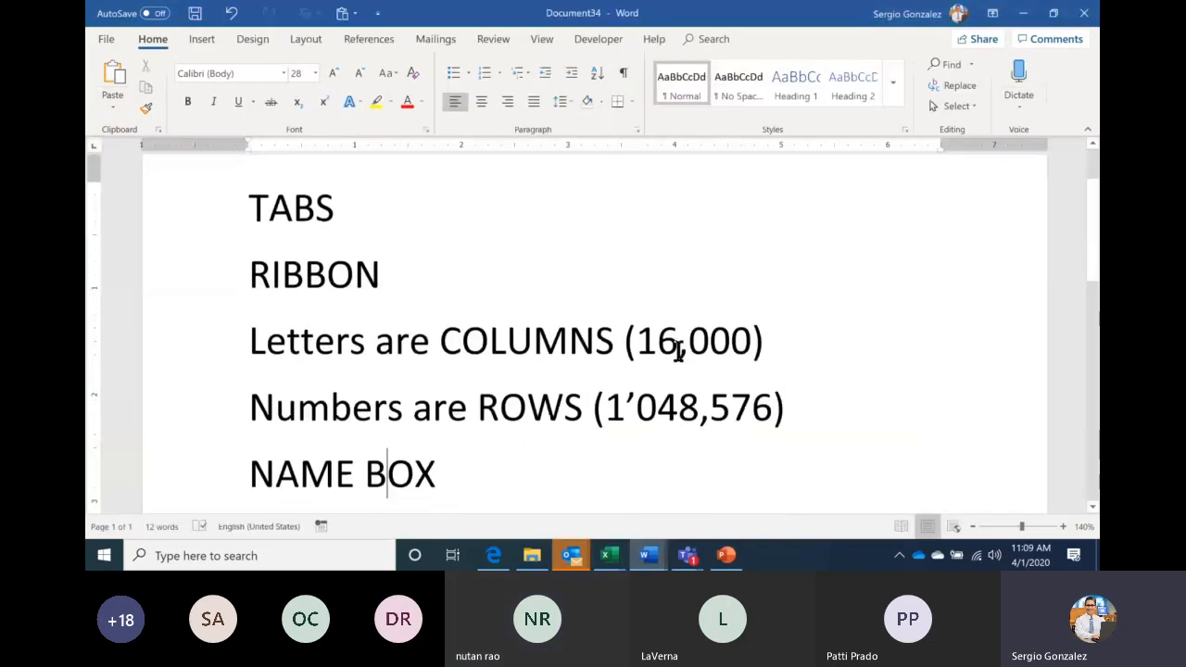
# Switch to the blank Book2 workbook and step along row 1, returning with Home
pyautogui.click(612, 559)
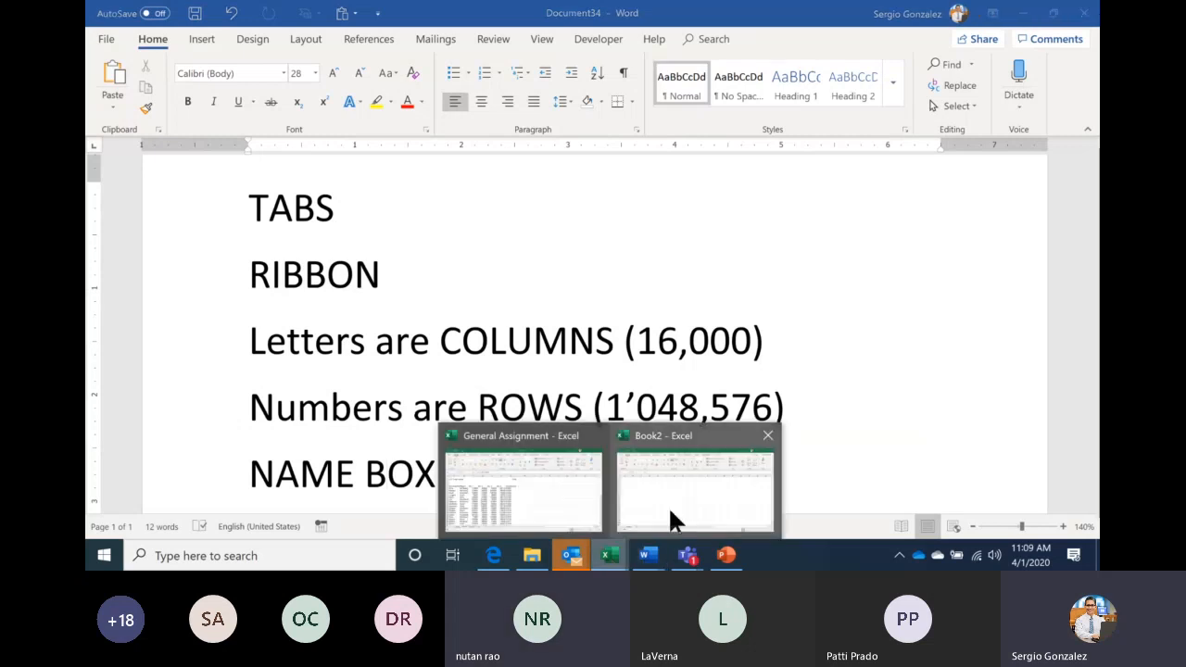
pyautogui.click(669, 510)
pyautogui.press('Right')
pyautogui.press('Right')
pyautogui.press('Right')
pyautogui.press('Right')
pyautogui.press('Right')
pyautogui.press('Right')
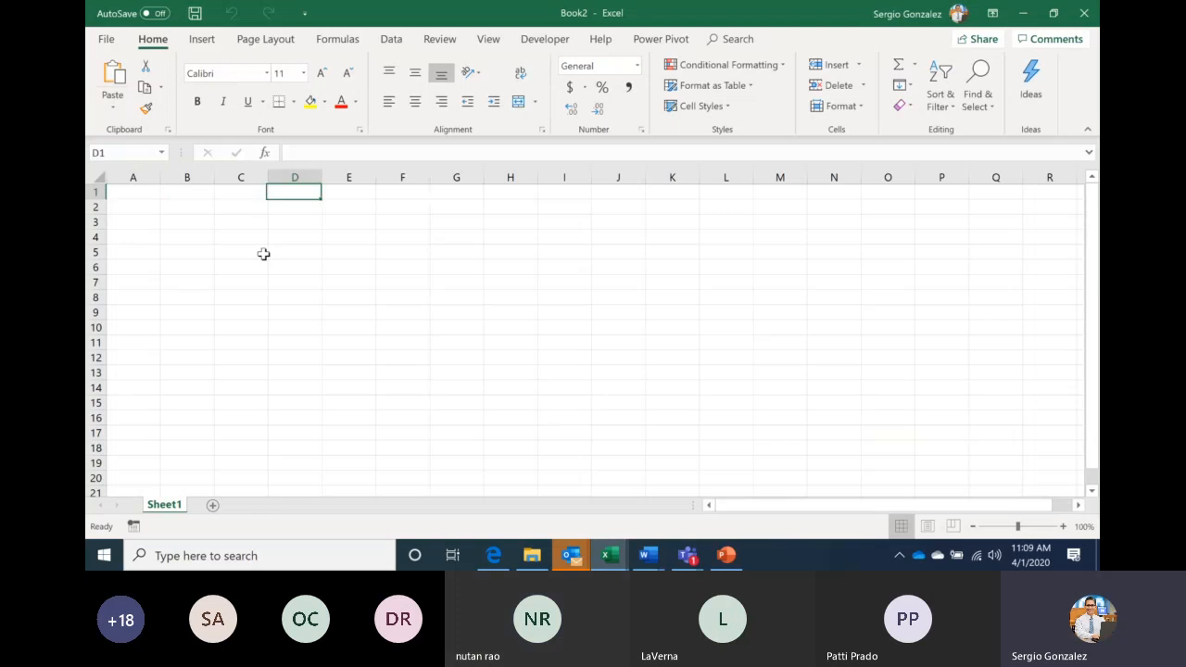
pyautogui.press('Right')
pyautogui.press('Right')
pyautogui.press('Right')
pyautogui.press('Right')
pyautogui.press('Right')
pyautogui.press('Right')
pyautogui.press('Right')
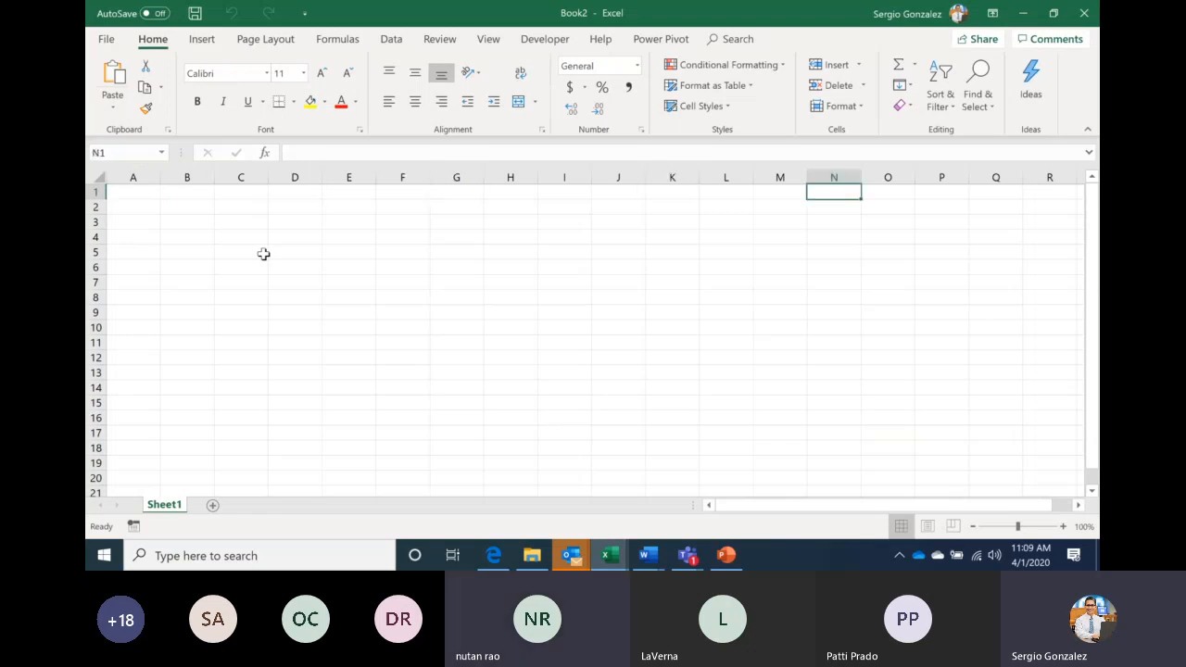
pyautogui.press('Right')
pyautogui.press('Right')
pyautogui.press('Right')
pyautogui.press('Right')
pyautogui.press('Right')
pyautogui.press('Right')
pyautogui.press('Right')
pyautogui.press('Left')
pyautogui.press('Left')
pyautogui.press('Left')
pyautogui.press('Home')
# Step down column A, then jump to last column XFD1 and back to A1
pyautogui.press('Down')
pyautogui.press('Down')
pyautogui.press('Down')
pyautogui.press('Down')
pyautogui.press('Down')
pyautogui.press('Down')
pyautogui.press('Down')
pyautogui.press('Down')
pyautogui.press('Down')
pyautogui.press('Down')
pyautogui.press('Down')
pyautogui.press('Down')
pyautogui.press('Down')
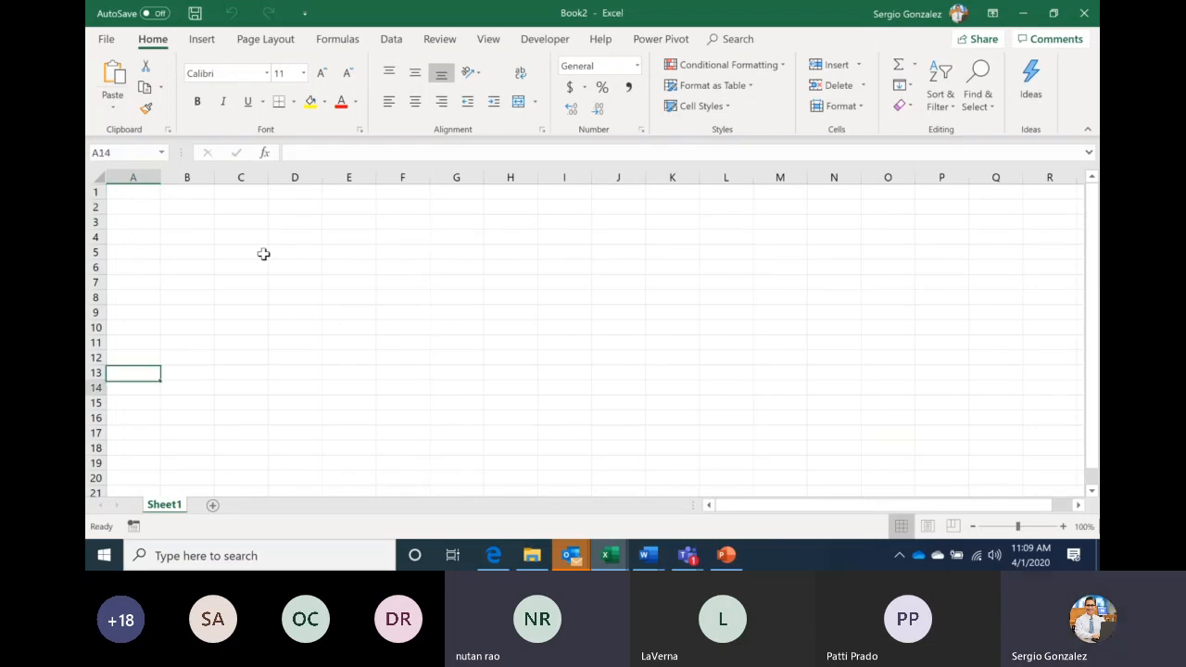
pyautogui.press('Down')
pyautogui.press('Down')
pyautogui.press('Down')
pyautogui.press('Down')
pyautogui.press('Down')
pyautogui.press('Down')
pyautogui.press('Up')
pyautogui.press('Up')
pyautogui.press('Up')
pyautogui.press('Up')
pyautogui.press('Up')
pyautogui.press('Up')
pyautogui.press('Up')
pyautogui.press('Up')
pyautogui.press('Up')
pyautogui.press('Up')
pyautogui.press('Up')
pyautogui.press('Up')
pyautogui.press('Up')
pyautogui.press('Up')
pyautogui.press('Up')
pyautogui.press('Up')
pyautogui.press('Up')
pyautogui.press('Up')
pyautogui.press('Up')
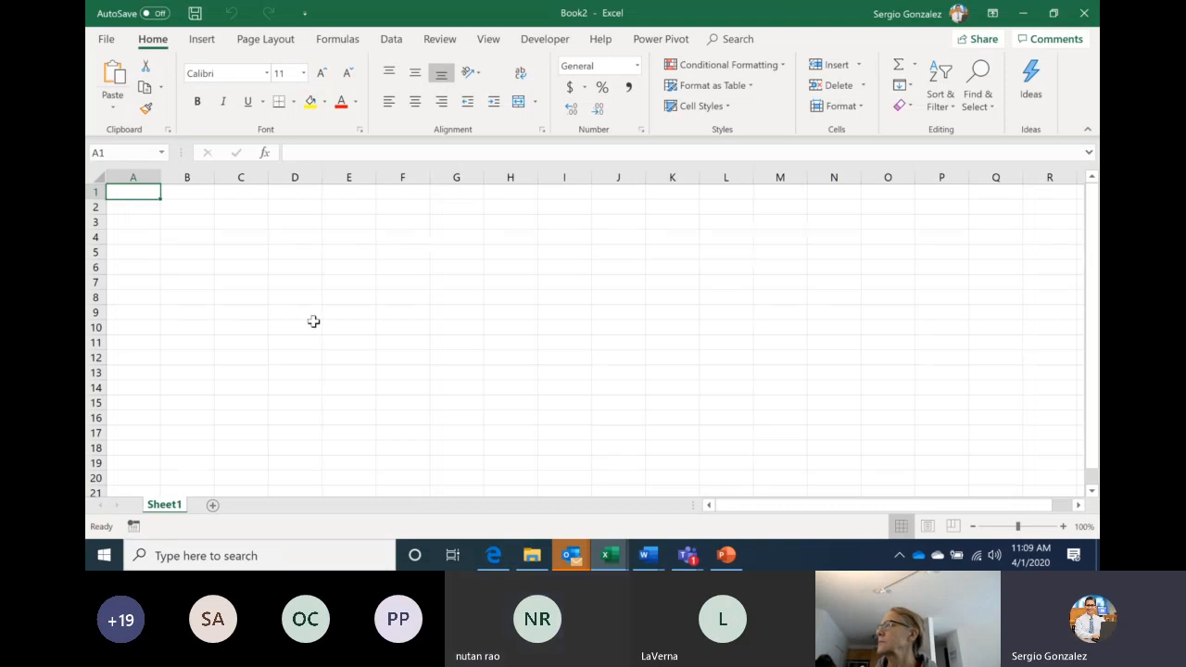
pyautogui.hotkey('ctrl', 'Right')
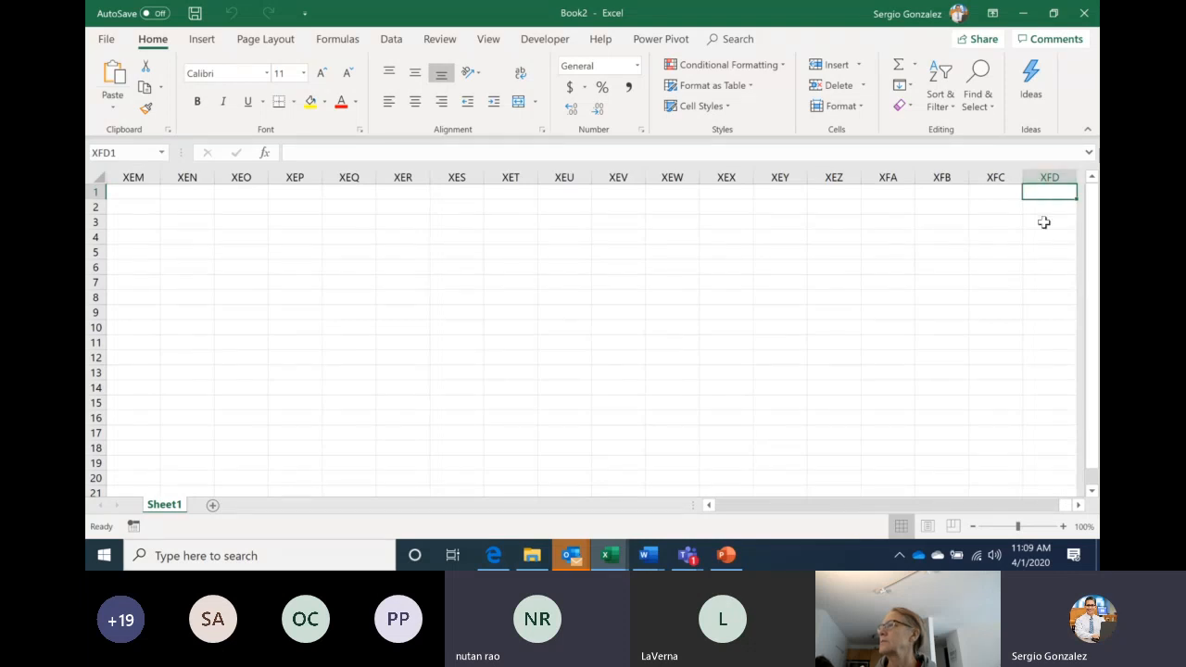
pyautogui.hotkey('ctrl', 'Home')
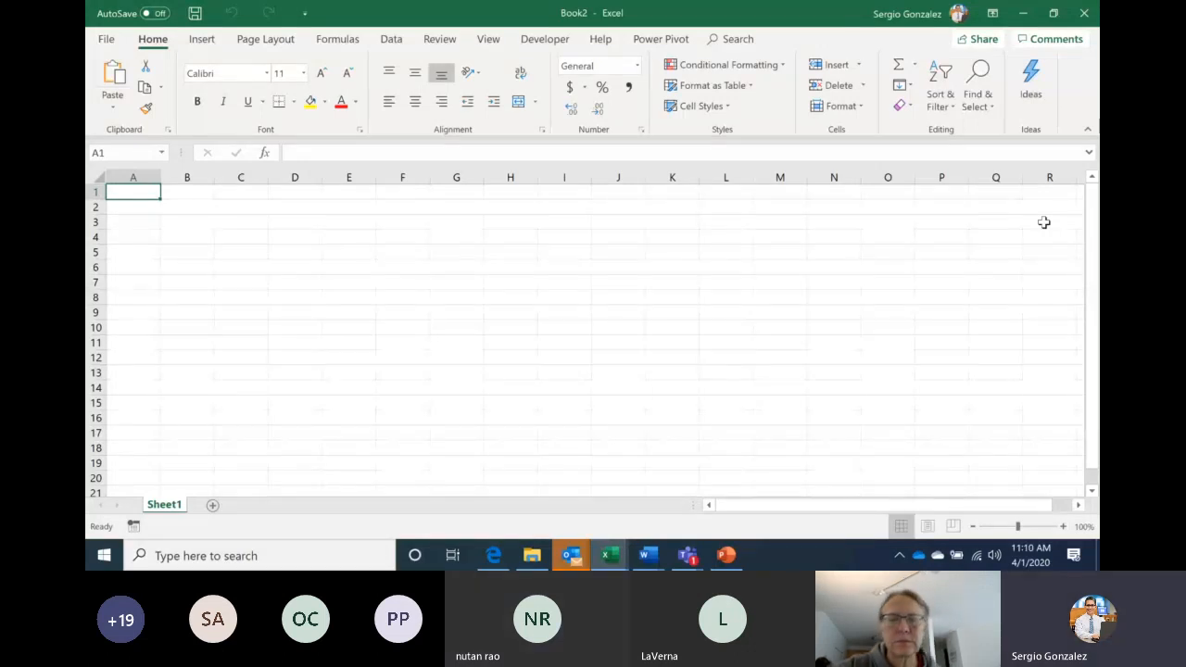
# Mute all other attendees from the Teams participant list, then Alt+Tab back to Book2
pyautogui.click(686, 555)
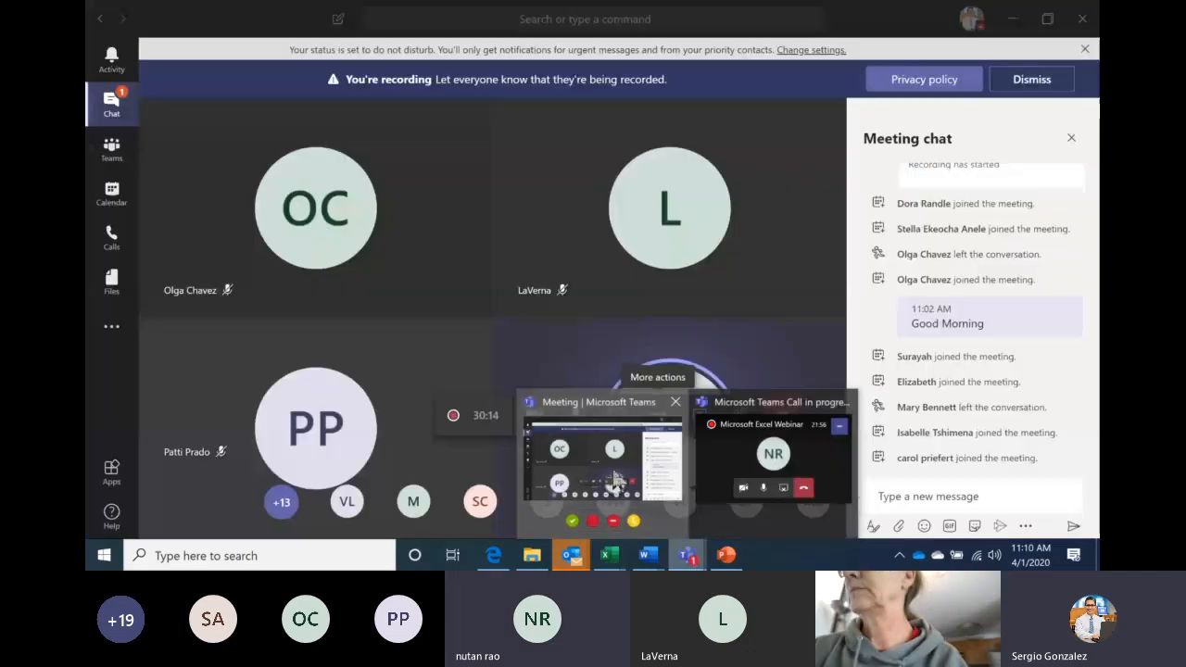
pyautogui.click(630, 488)
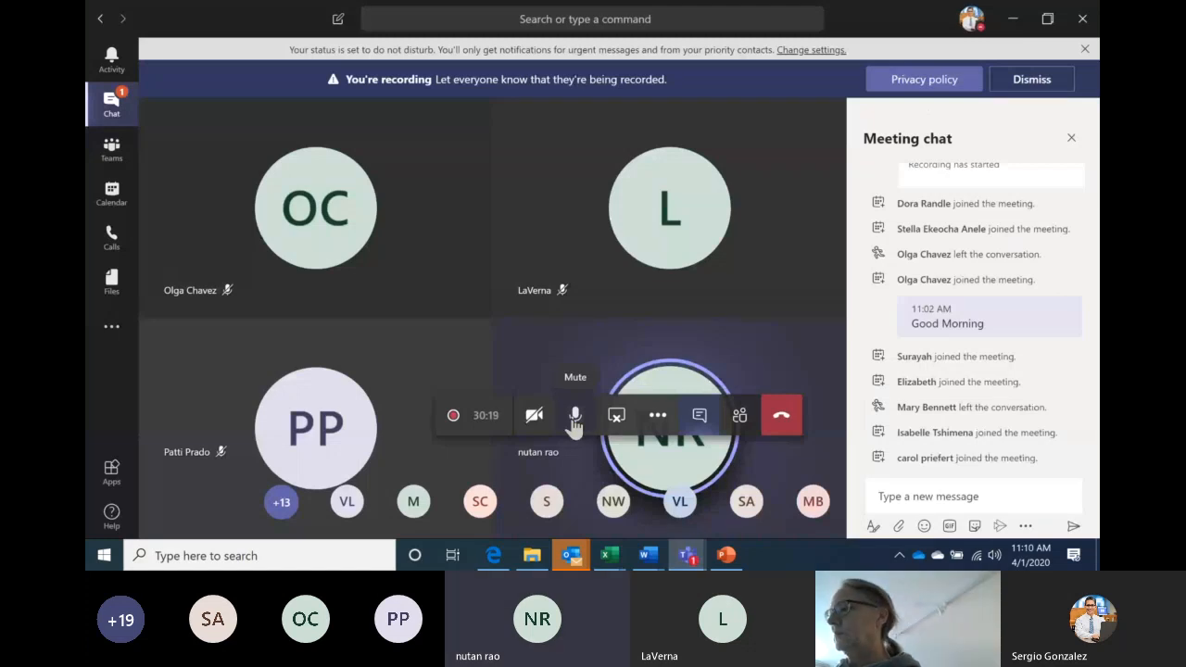
pyautogui.click(738, 414)
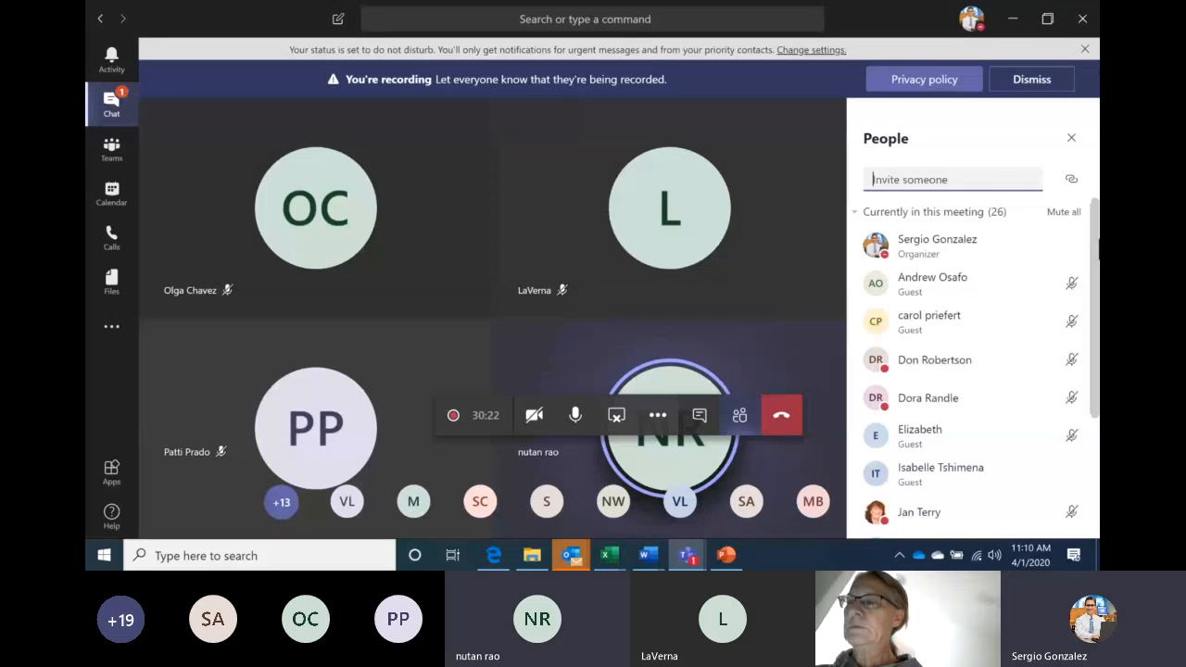
pyautogui.click(1063, 212)
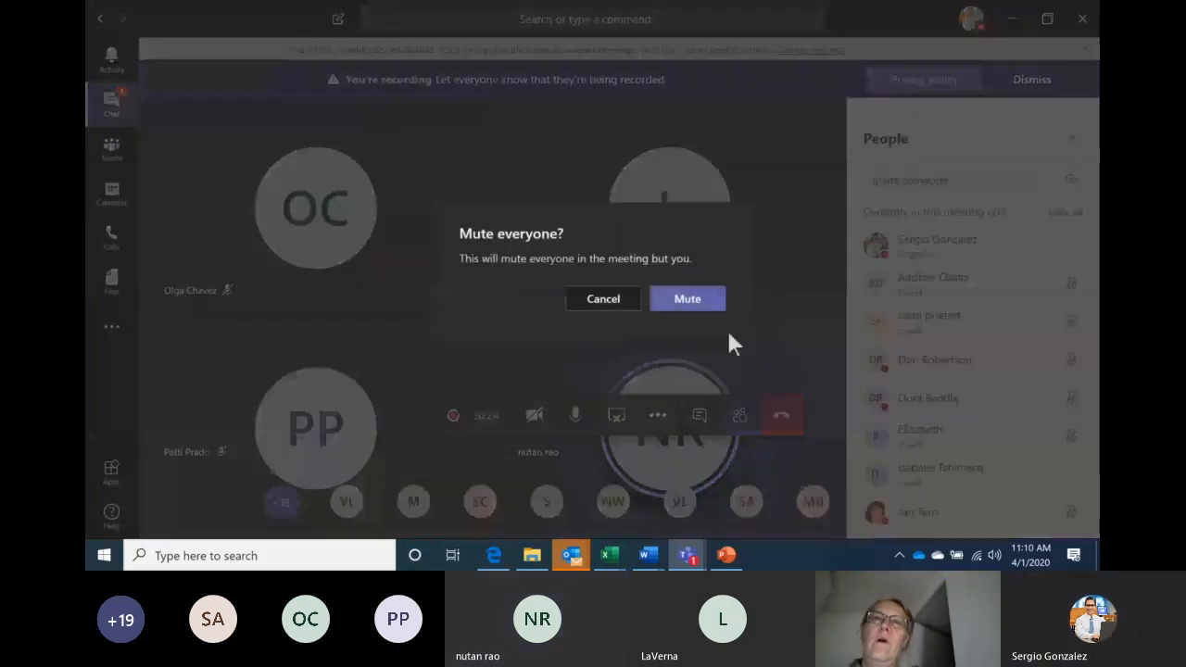
pyautogui.click(689, 299)
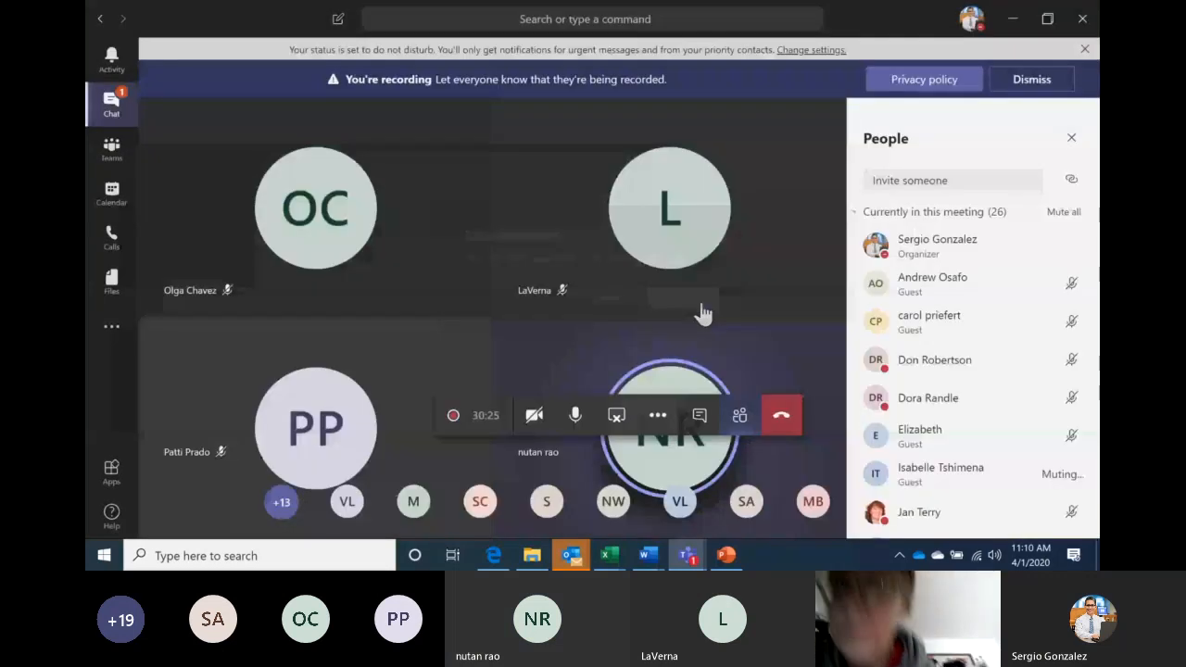
pyautogui.hotkey('alt', 'Tab')
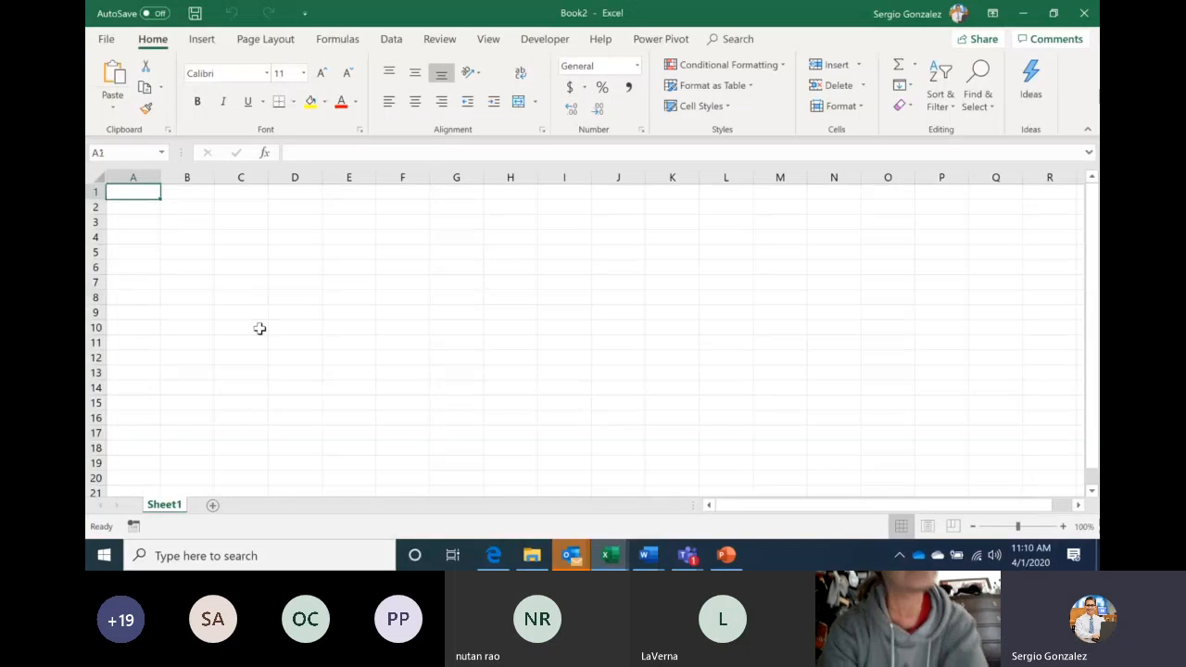
# Move from D4 to F5, page down to row 25, then Ctrl+Up back to the top
pyautogui.click(309, 242)
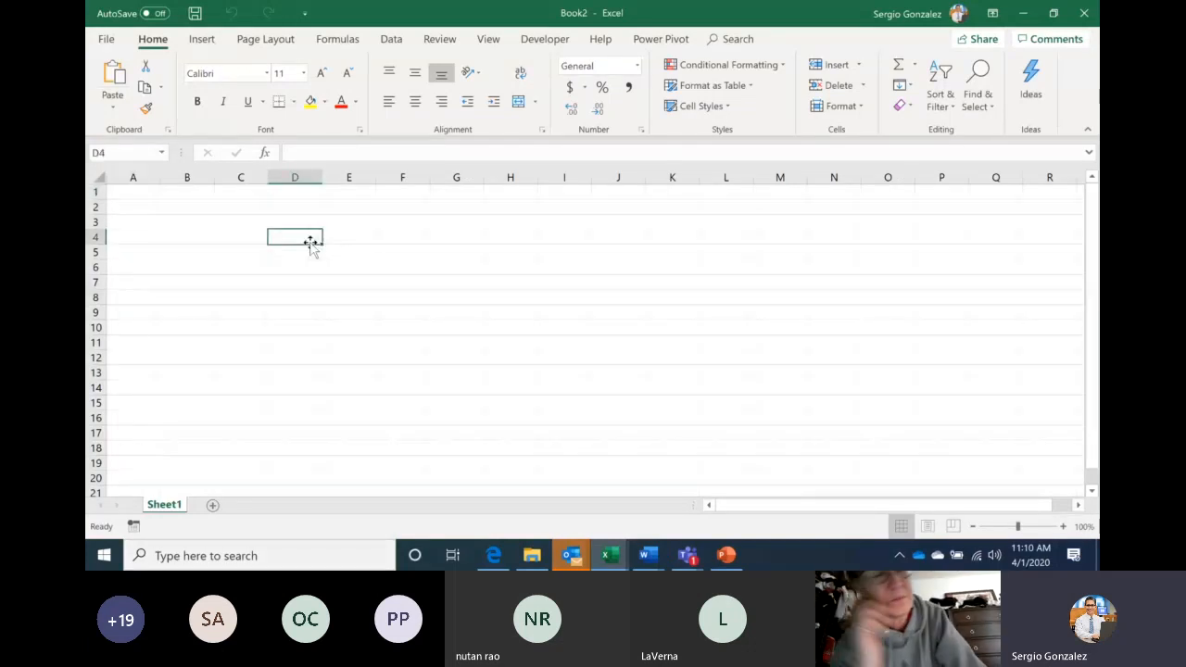
pyautogui.press('Right')
pyautogui.press('Down')
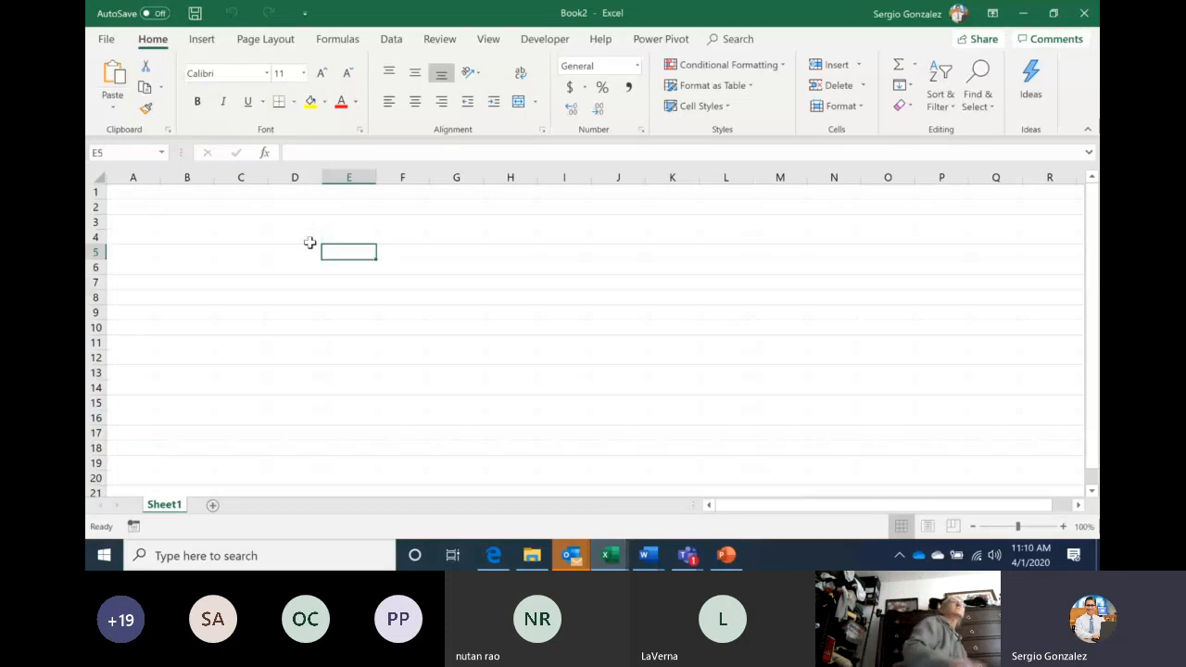
pyautogui.press('Right')
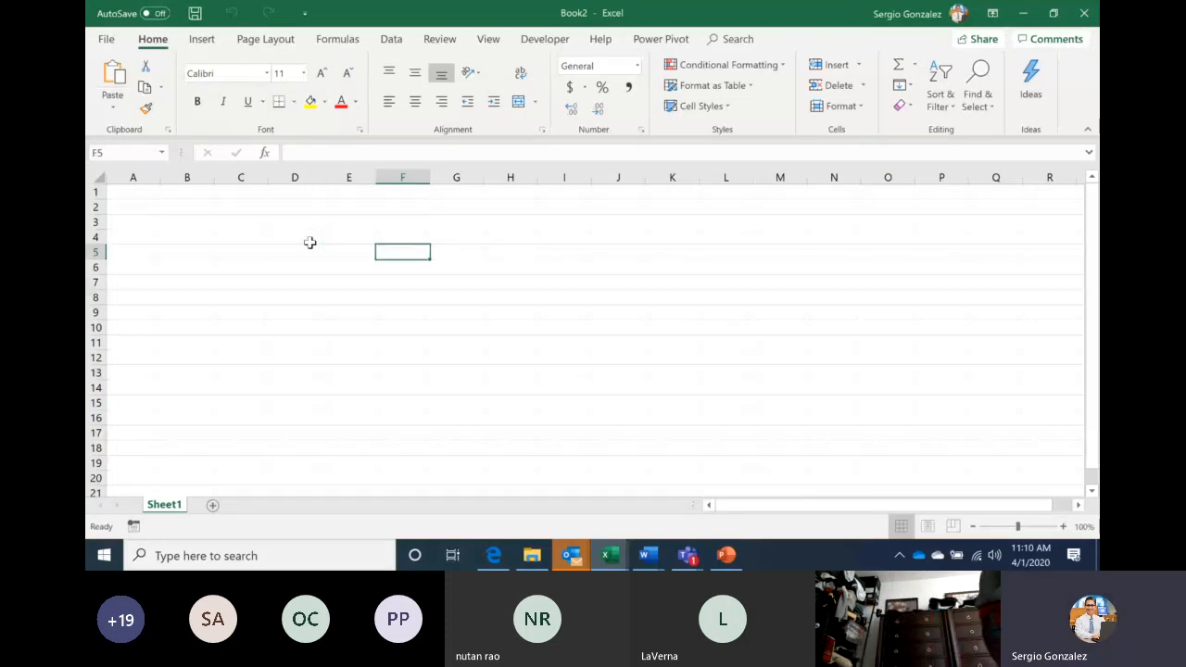
pyautogui.press('pagedown')
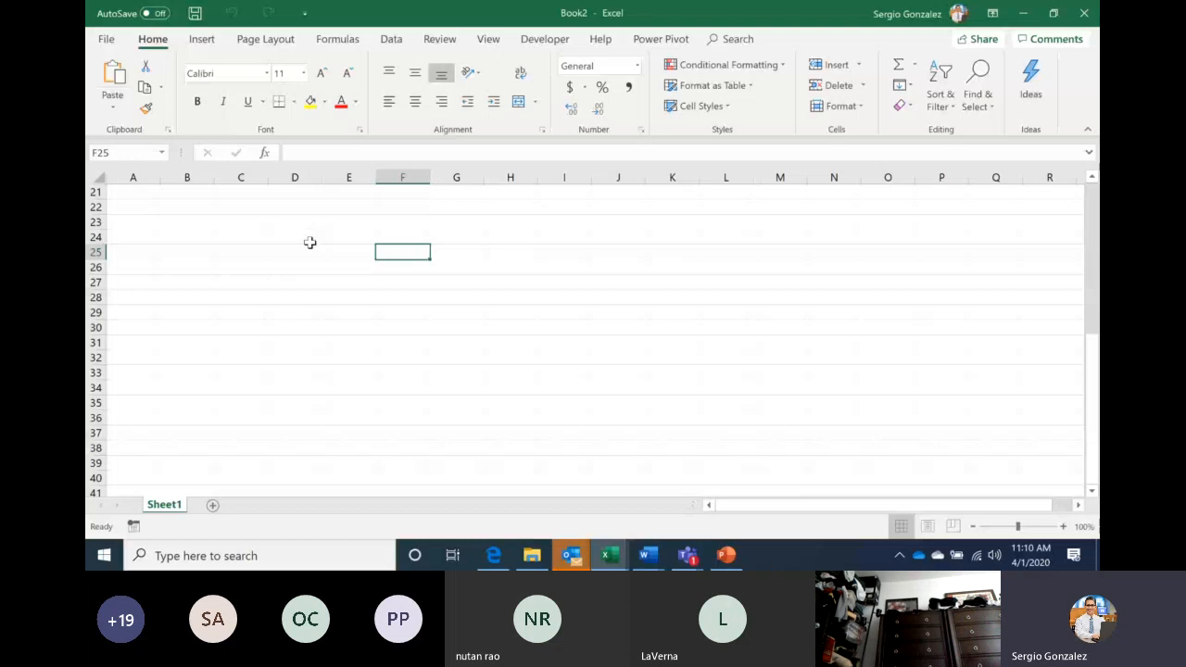
pyautogui.hotkey('ctrl', 'Up')
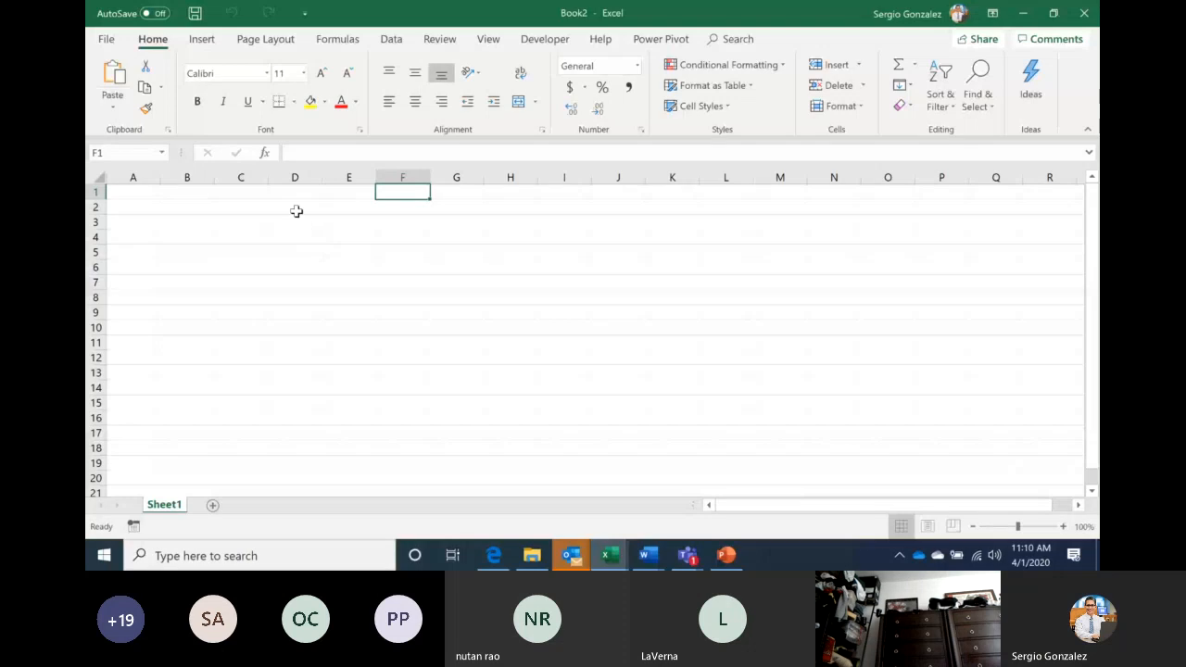
# Select D2 and zoom the sheet in to 210%
pyautogui.click(297, 210)
pyautogui.click(1063, 527)
pyautogui.click(1063, 527)
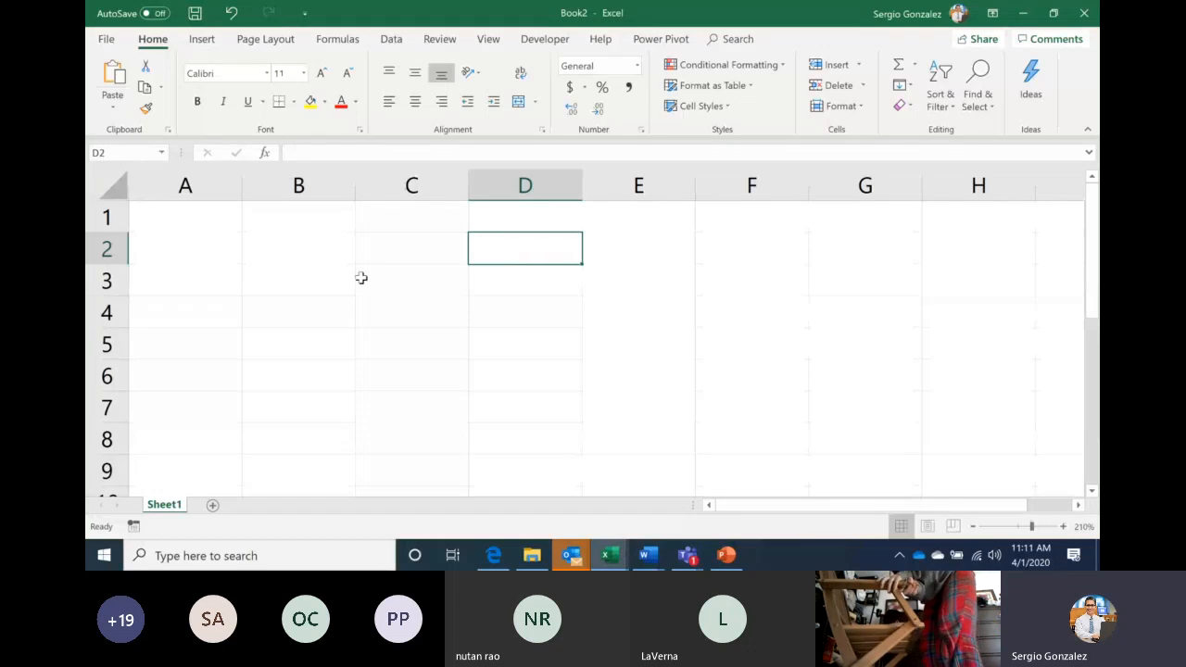
# Type Monday into cell B3
pyautogui.click(300, 281)
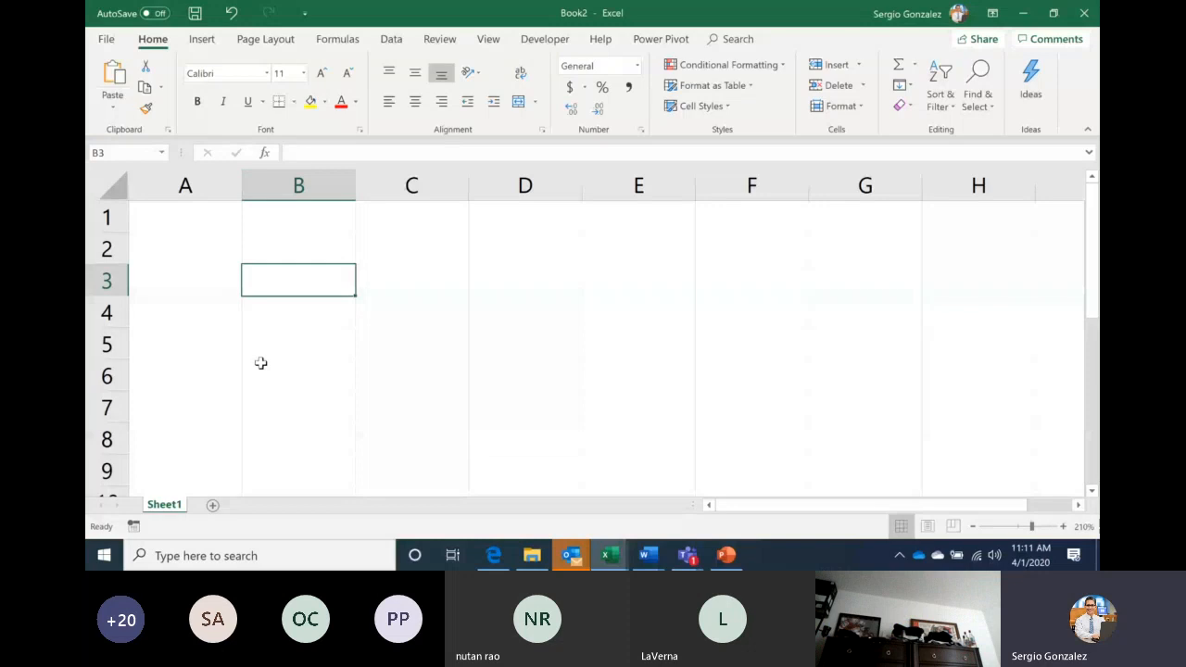
pyautogui.write('Monday')
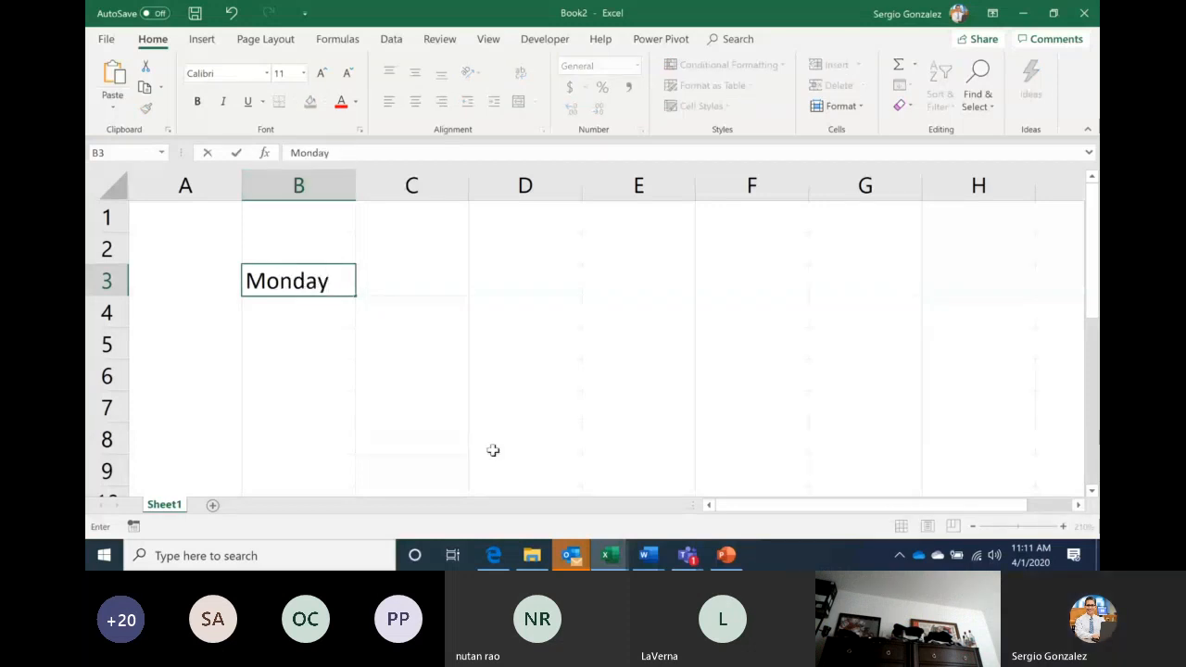
pyautogui.click(728, 555)
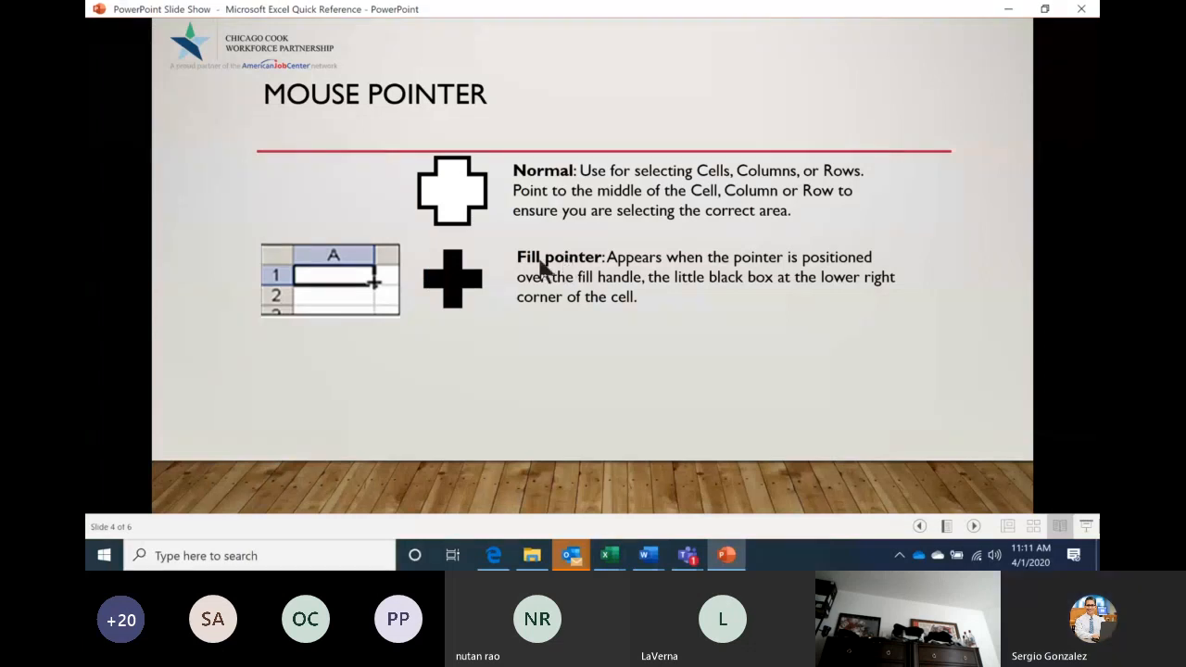
pyautogui.click(728, 561)
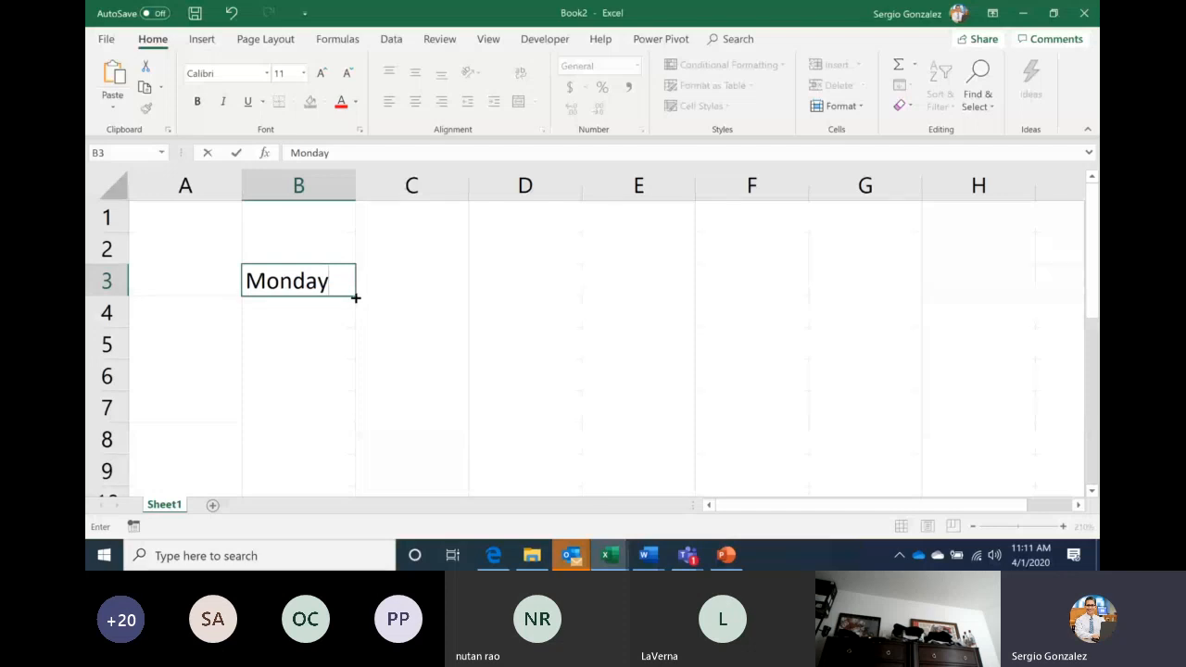
# Drag B3's fill handle down to B7 to add Tuesday through Friday
pyautogui.moveTo(355, 297); pyautogui.dragTo(346, 438)
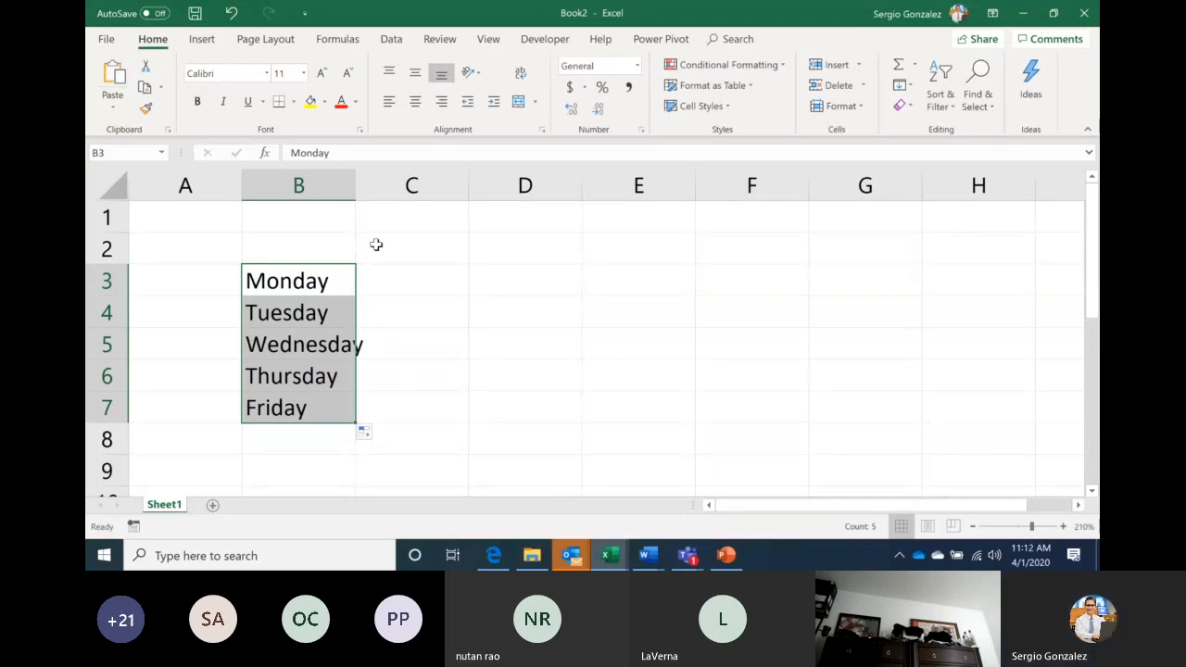
# Enter April in C3 and AutoFill the months through August in C7
pyautogui.click(435, 282)
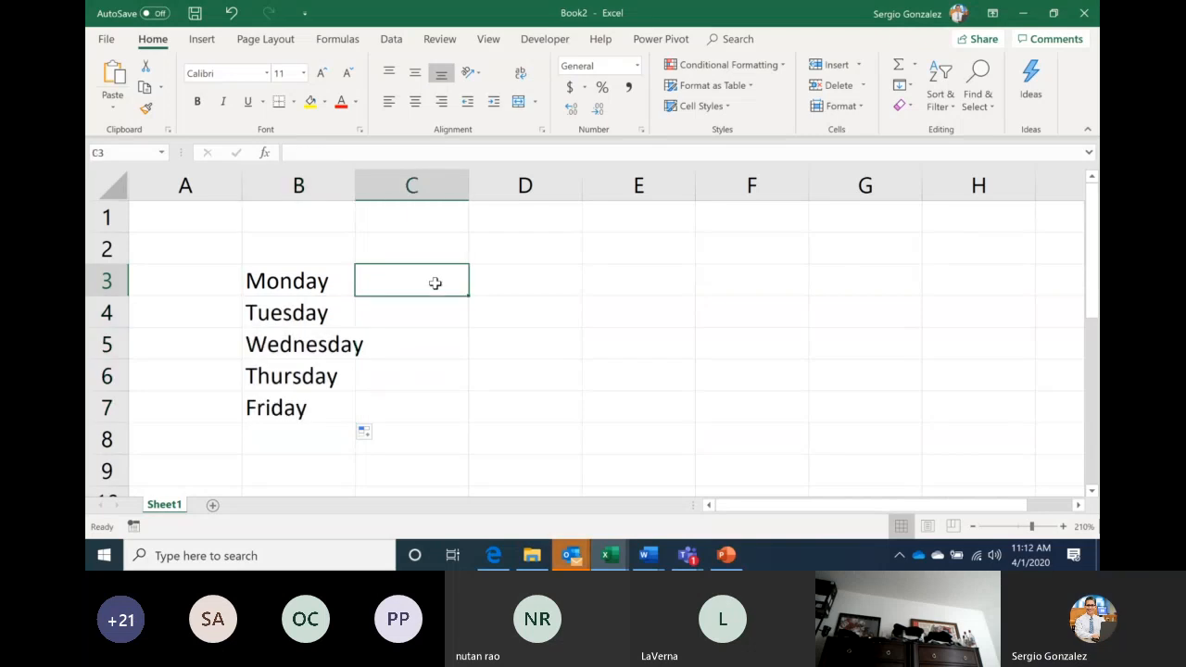
pyautogui.doubleClick(435, 282)
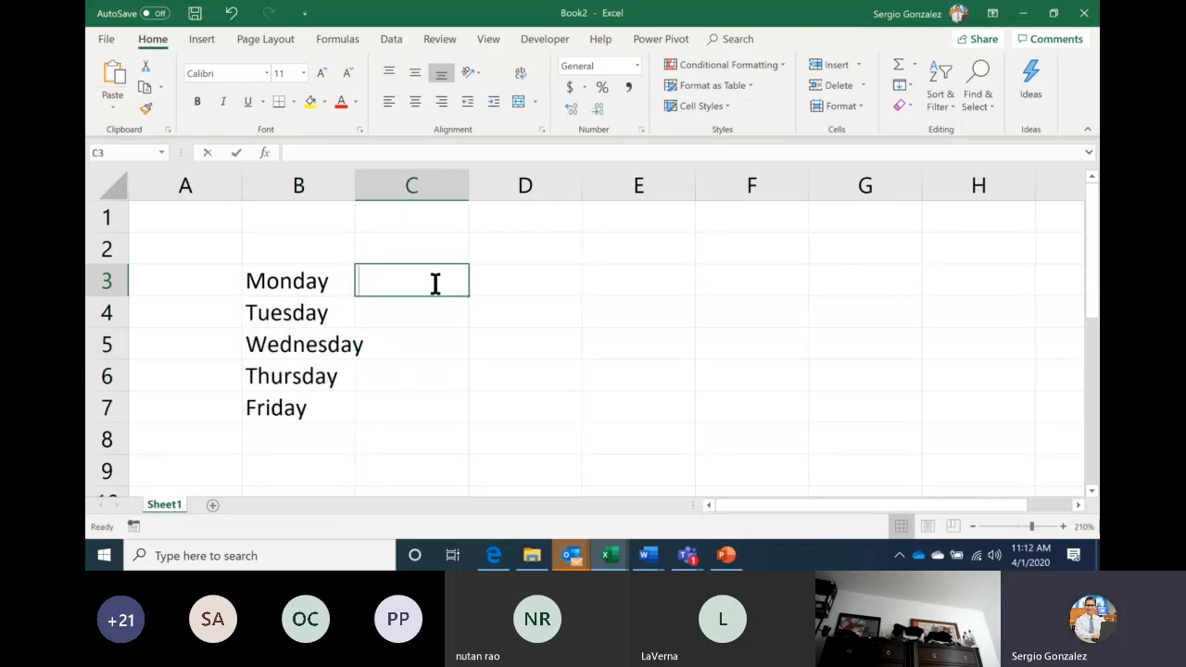
pyautogui.write('April')
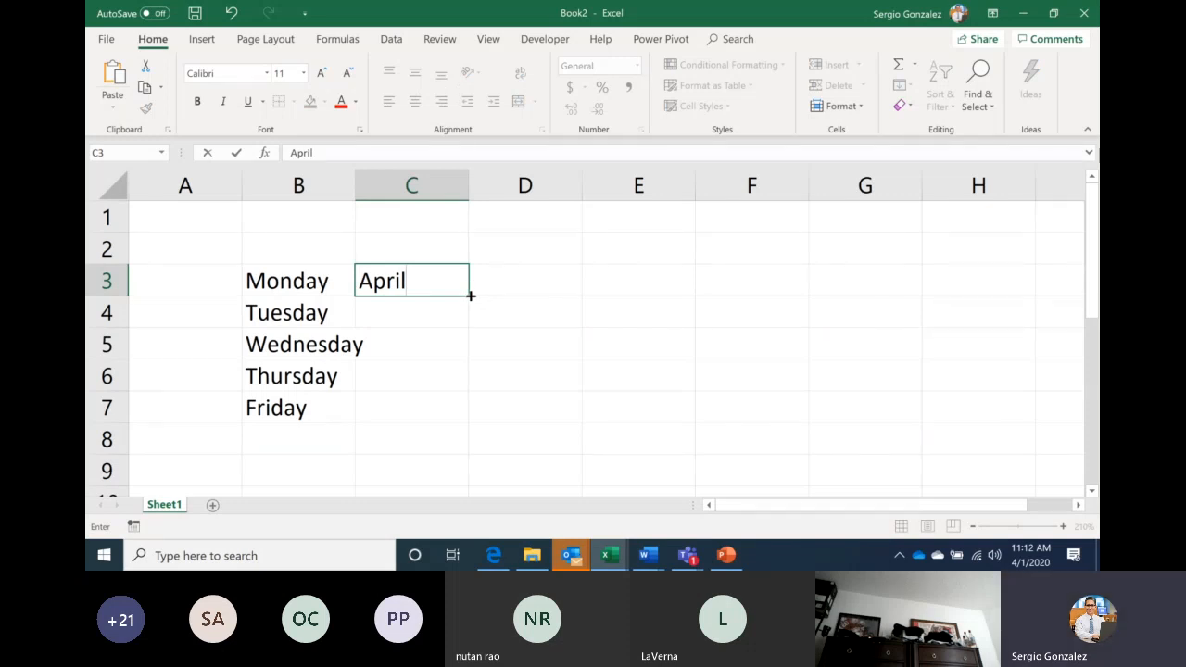
pyautogui.moveTo(471, 296); pyautogui.dragTo(455, 411)
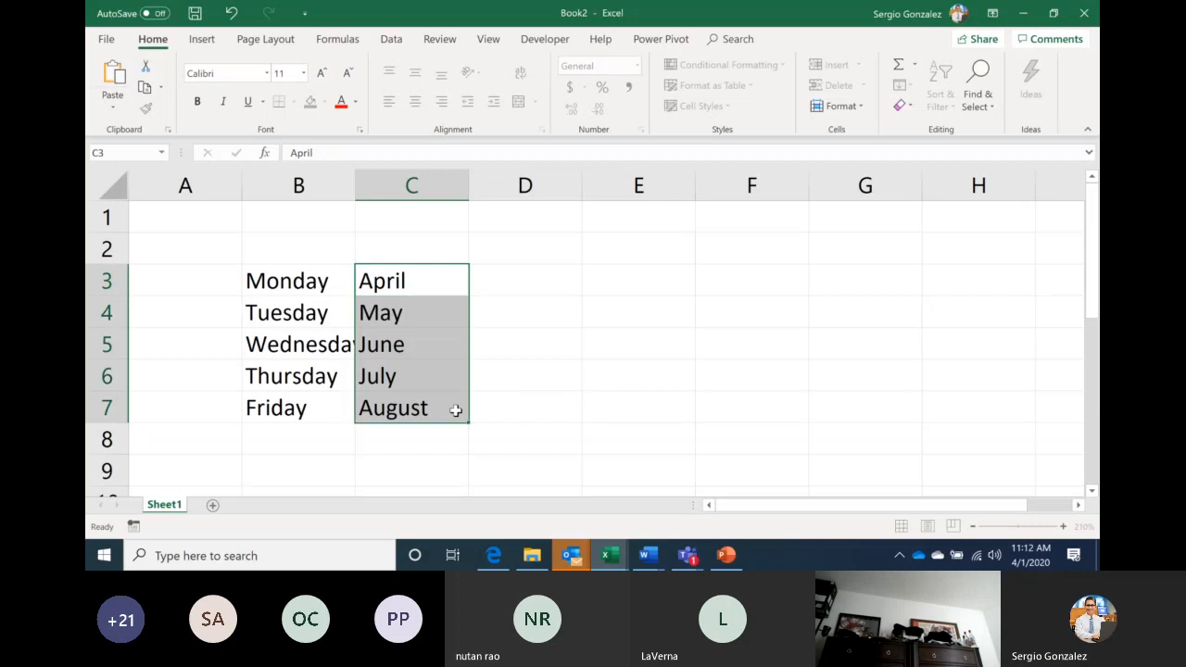
pyautogui.click(441, 285)
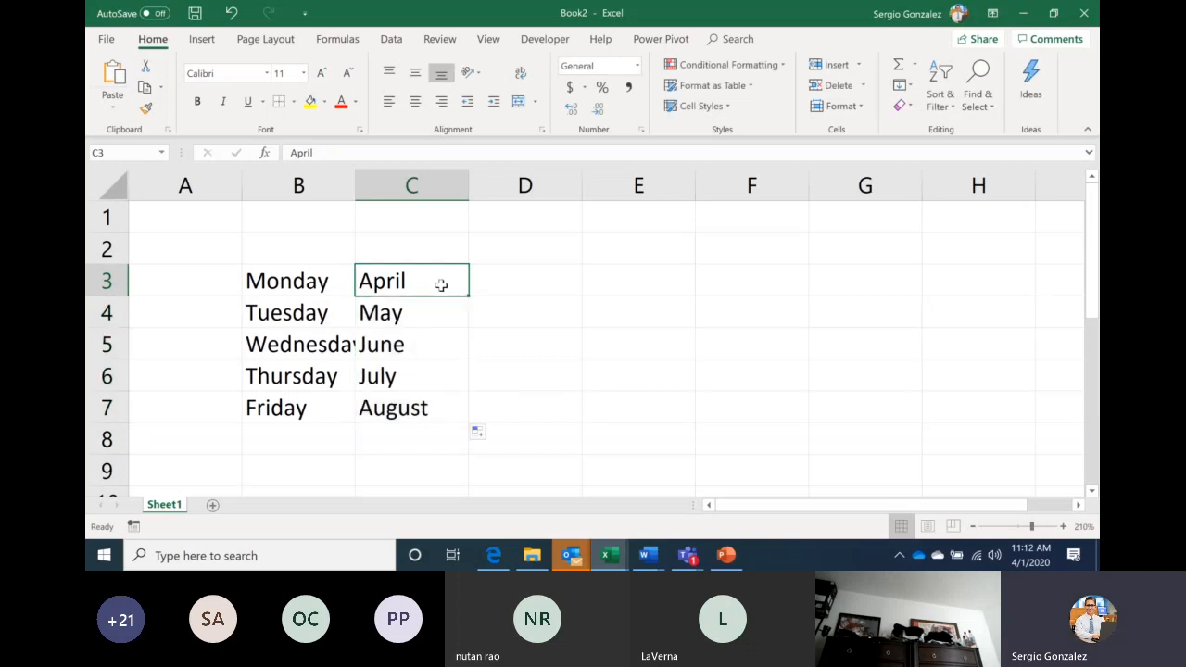
pyautogui.moveTo(468, 295)
pyautogui.mouseDown()
pyautogui.moveTo(602, 292)
pyautogui.moveTo(468, 287)
pyautogui.mouseUp()
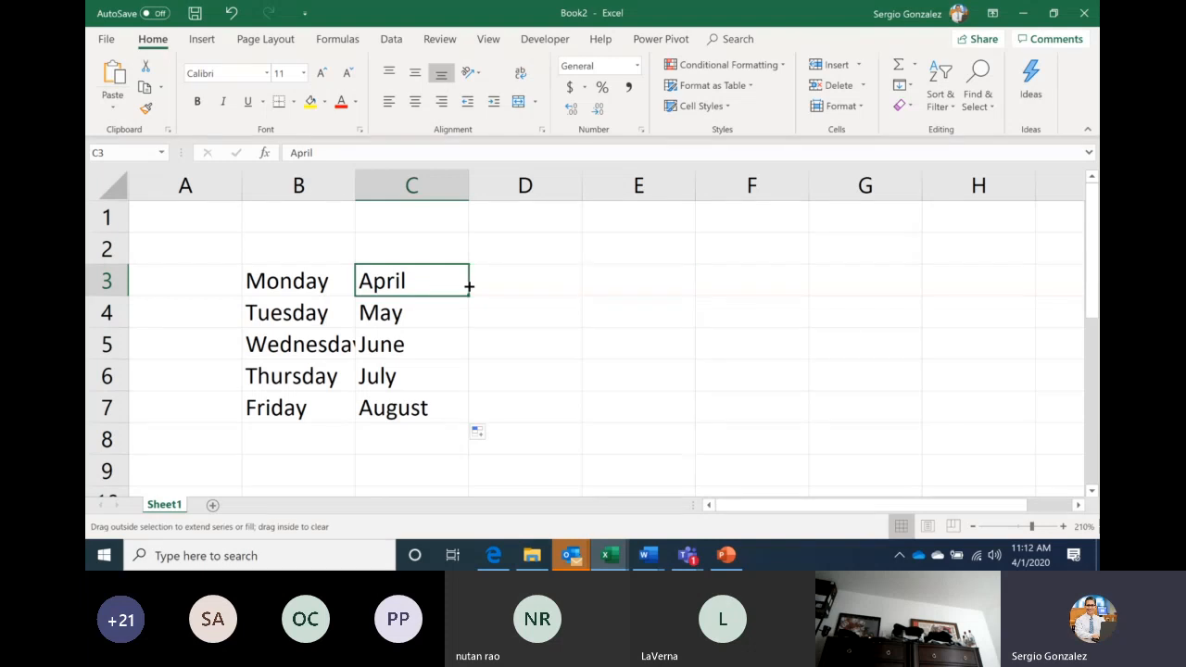
pyautogui.moveTo(469, 287); pyautogui.dragTo(361, 278)
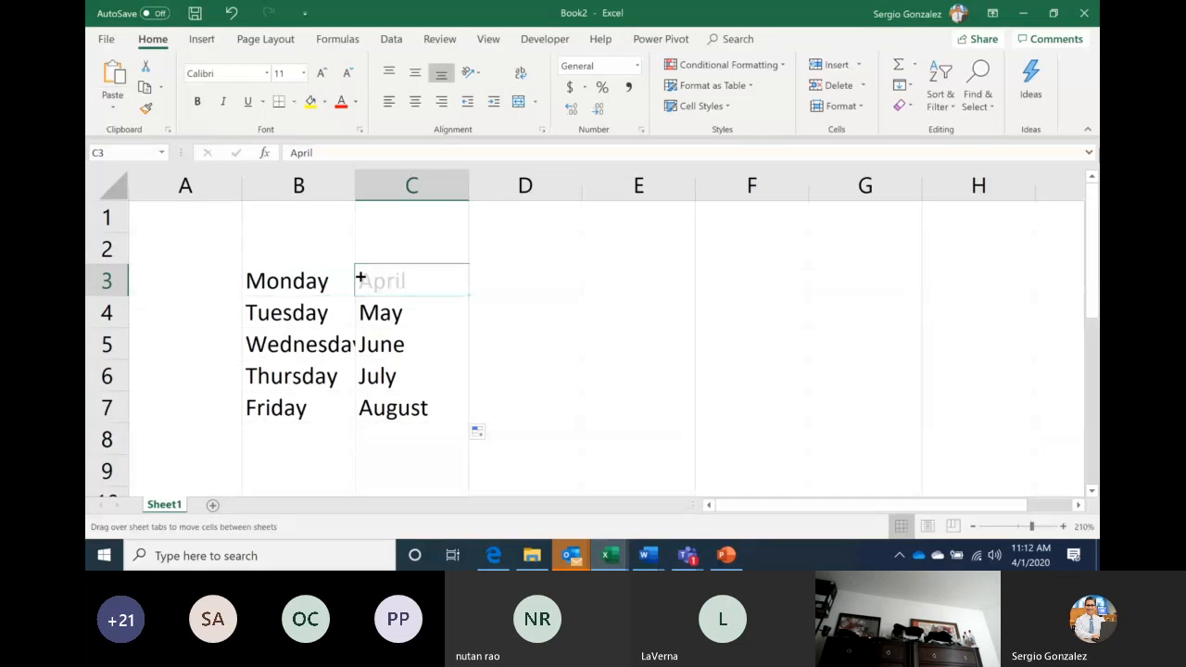
pyautogui.moveTo(361, 278); pyautogui.dragTo(361, 278)
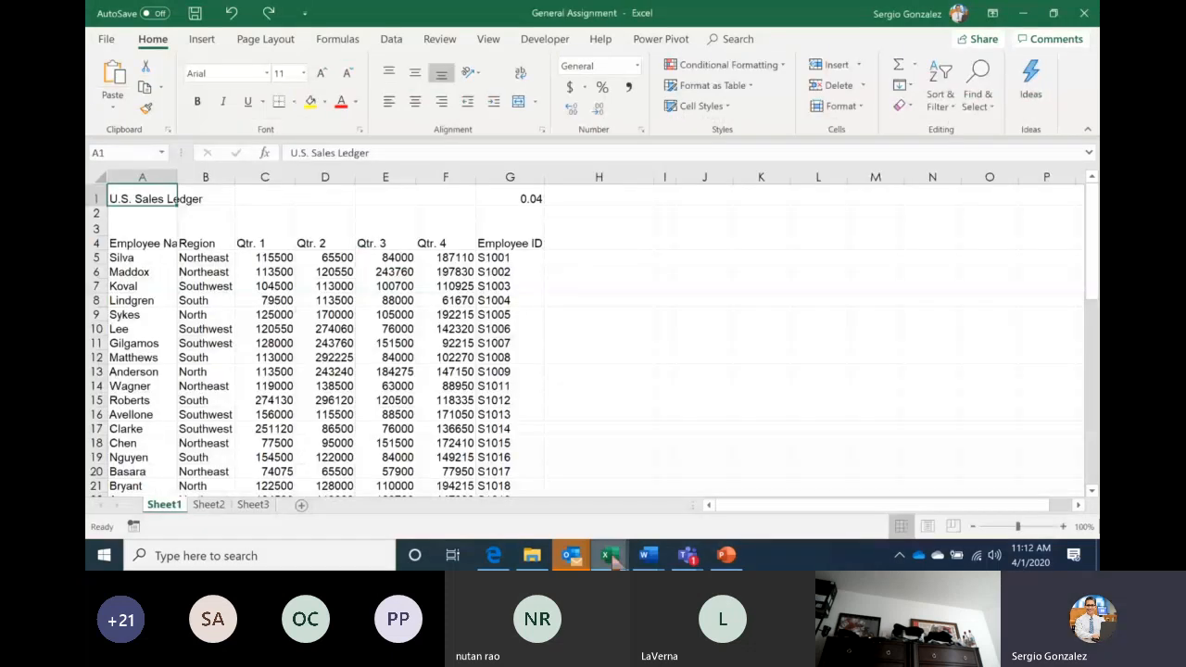
# Enter 04/01/2020 in D3 and fill dates 4/1/2020 to 4/5/2020 down to D7
pyautogui.moveTo(608, 554)
pyautogui.click(670, 510)
pyautogui.click(516, 290)
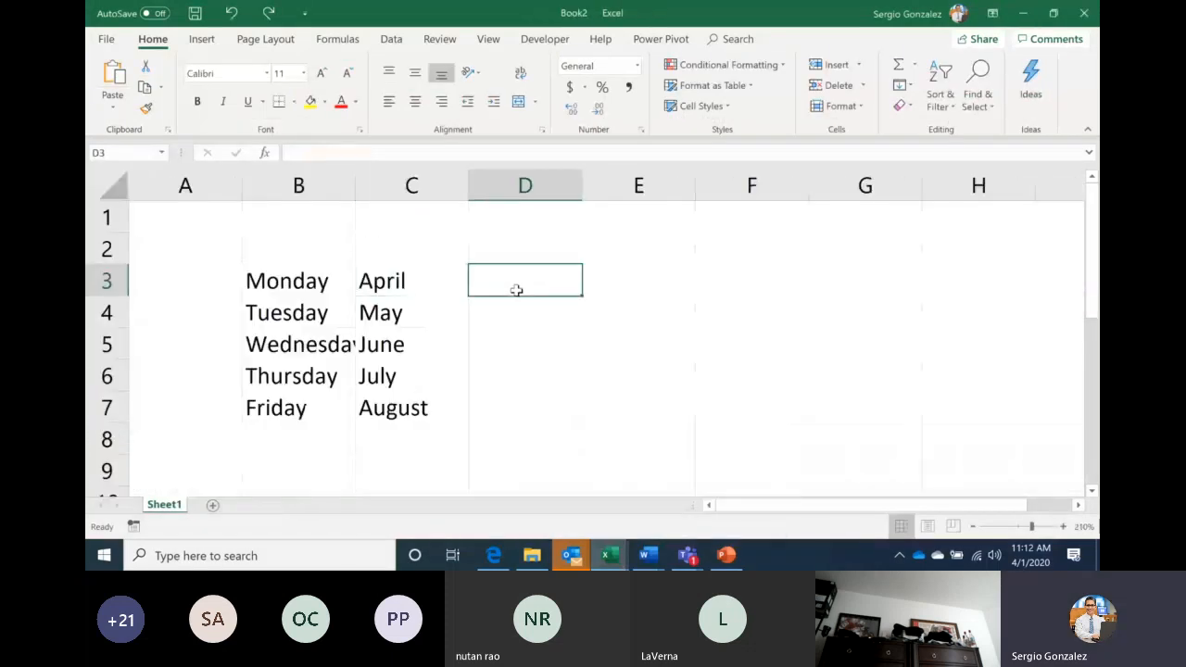
pyautogui.write('04/01/2020')
pyautogui.press('Return')
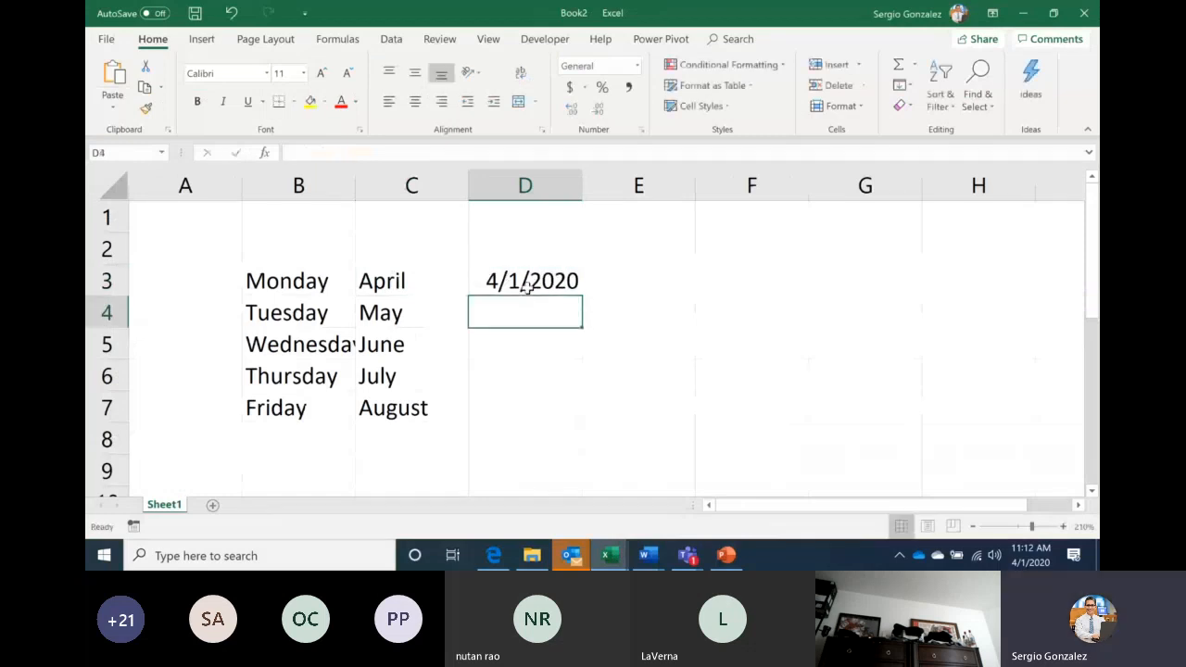
pyautogui.click(553, 273)
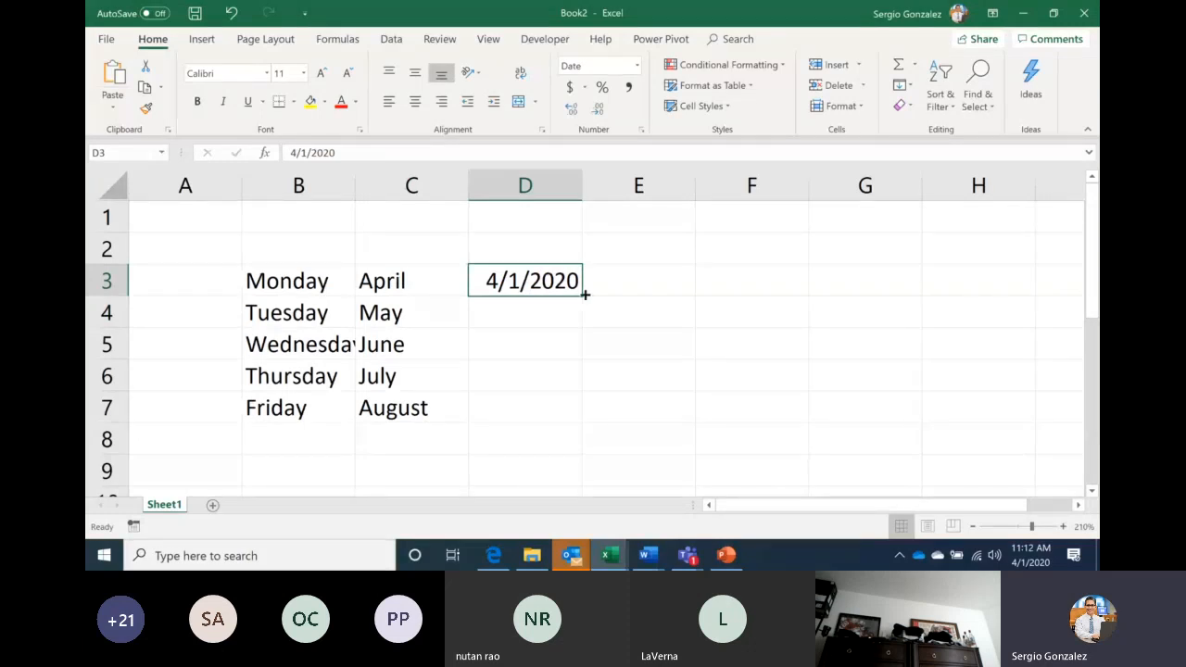
pyautogui.moveTo(584, 294); pyautogui.dragTo(572, 412)
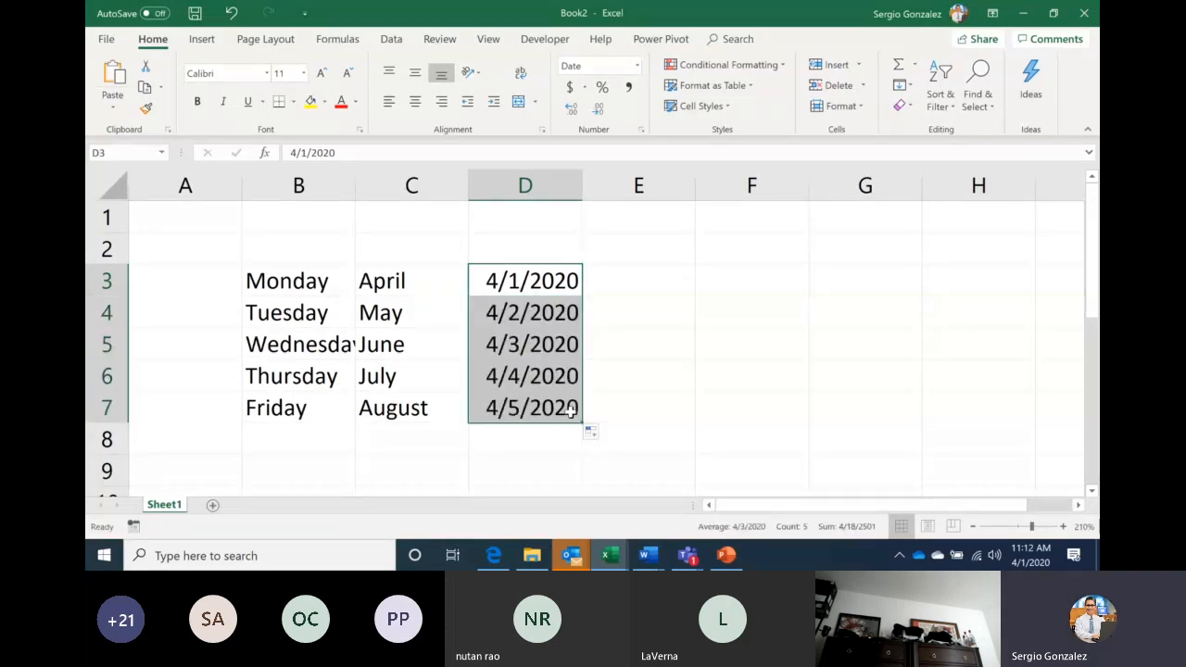
pyautogui.click(520, 316)
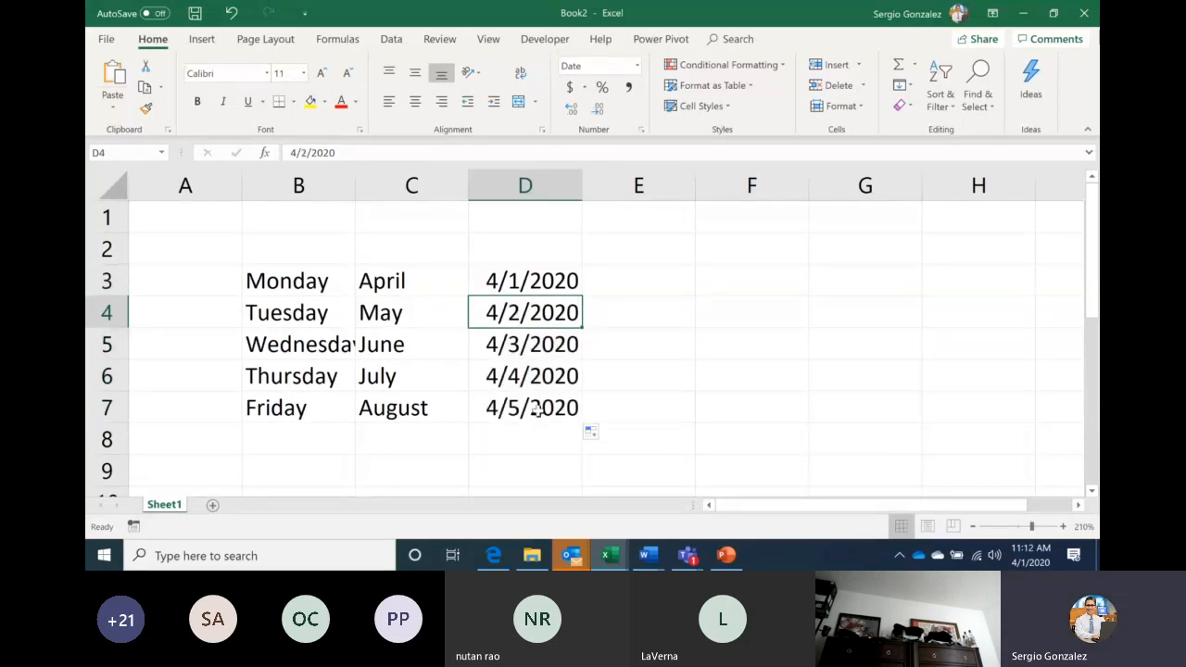
# Type Qtr1 in E3 and fill down to E7 as Qtr1–Qtr4, then Qtr1
pyautogui.click(630, 277)
pyautogui.write('Q')
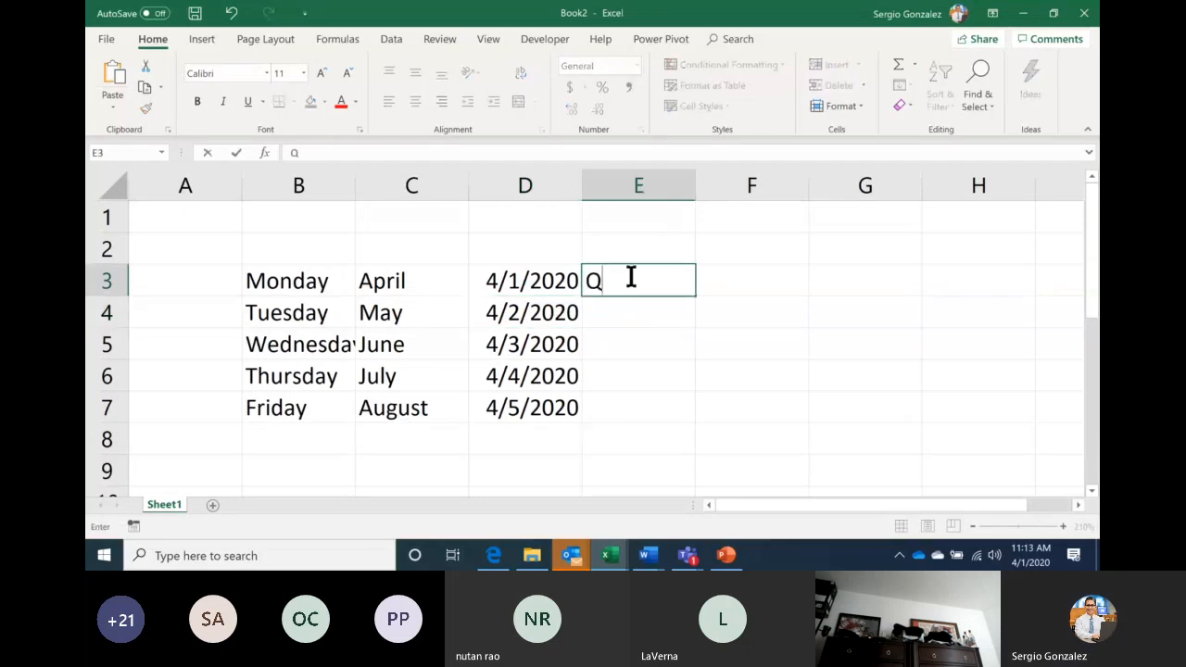
pyautogui.write('tr1')
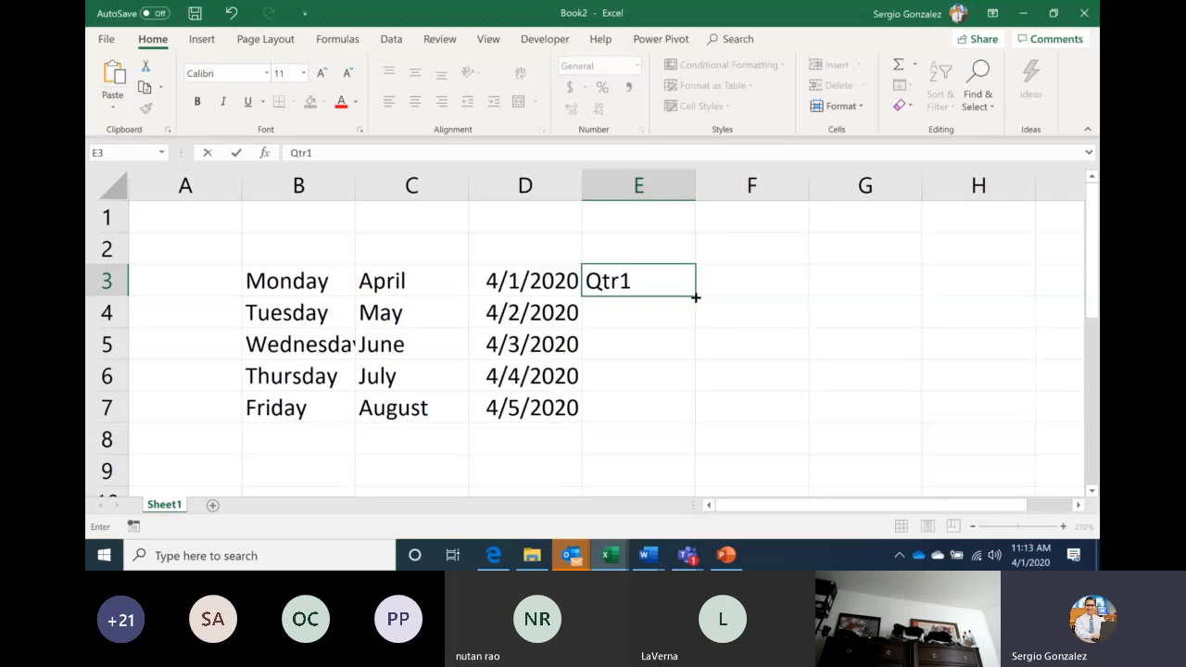
pyautogui.moveTo(696, 298); pyautogui.dragTo(693, 410)
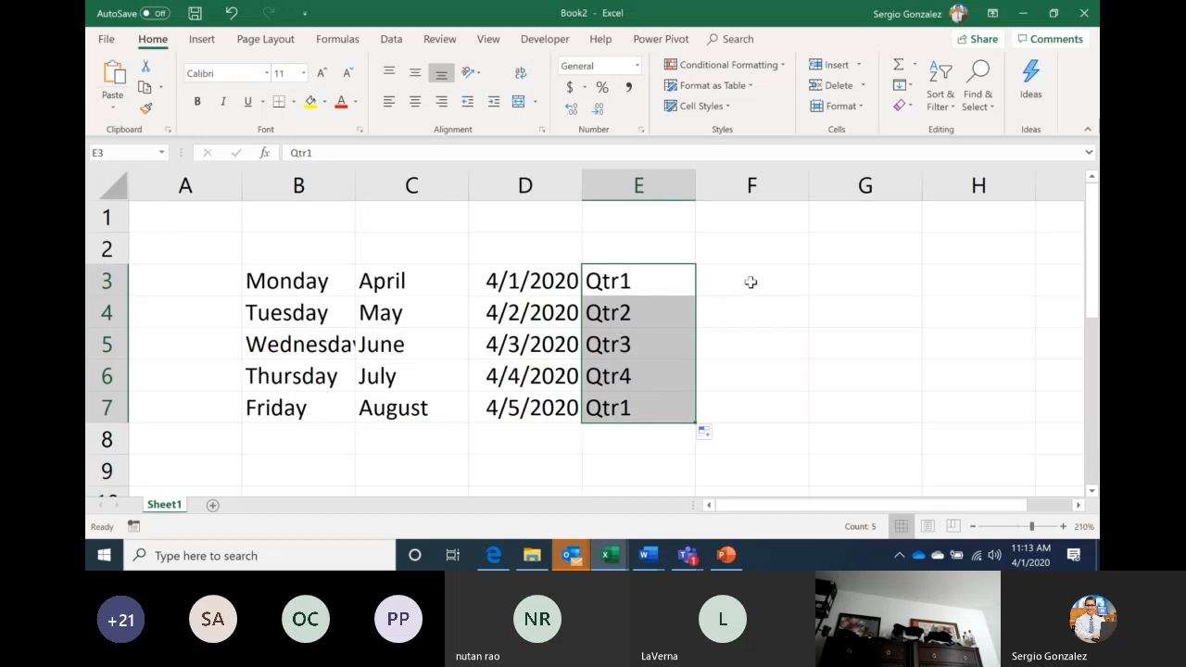
# Type Location 1 in F3 and fill Location 2 through Location 5 down to F7
pyautogui.click(754, 281)
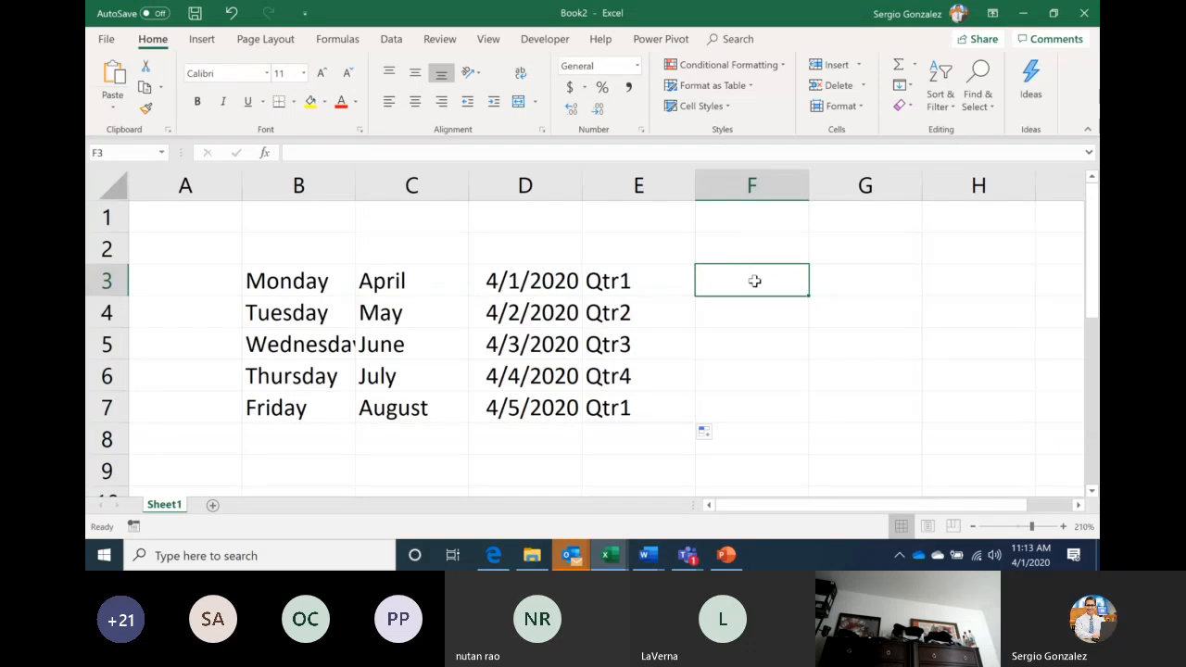
pyautogui.write('Lo')
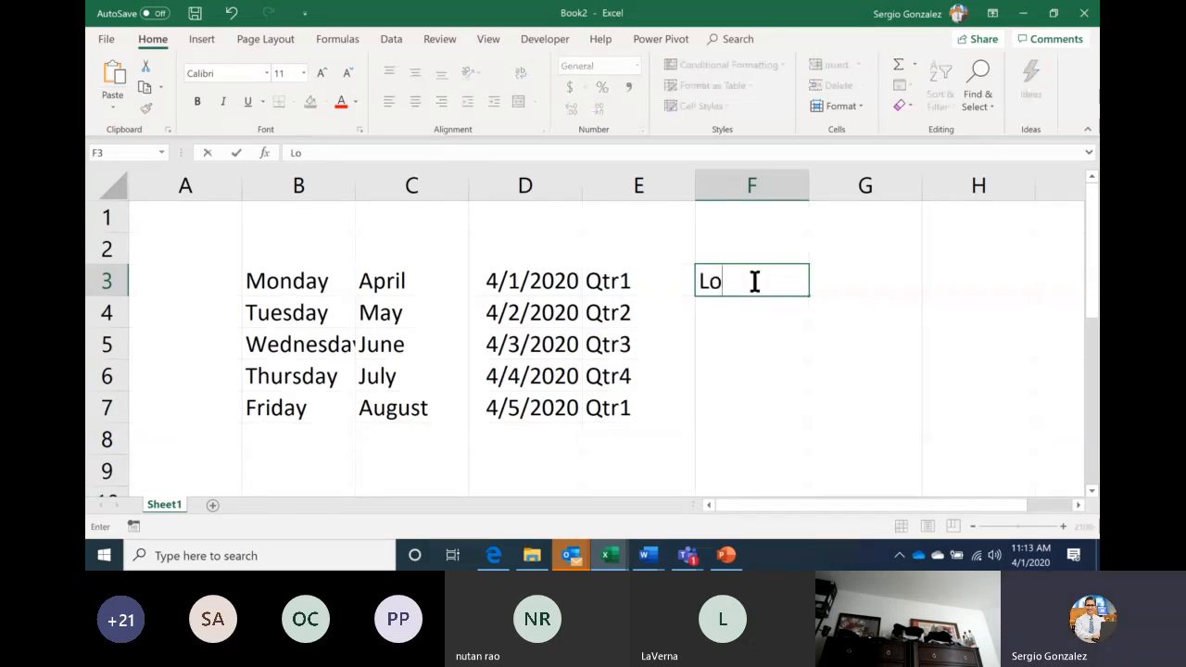
pyautogui.write('cation ')
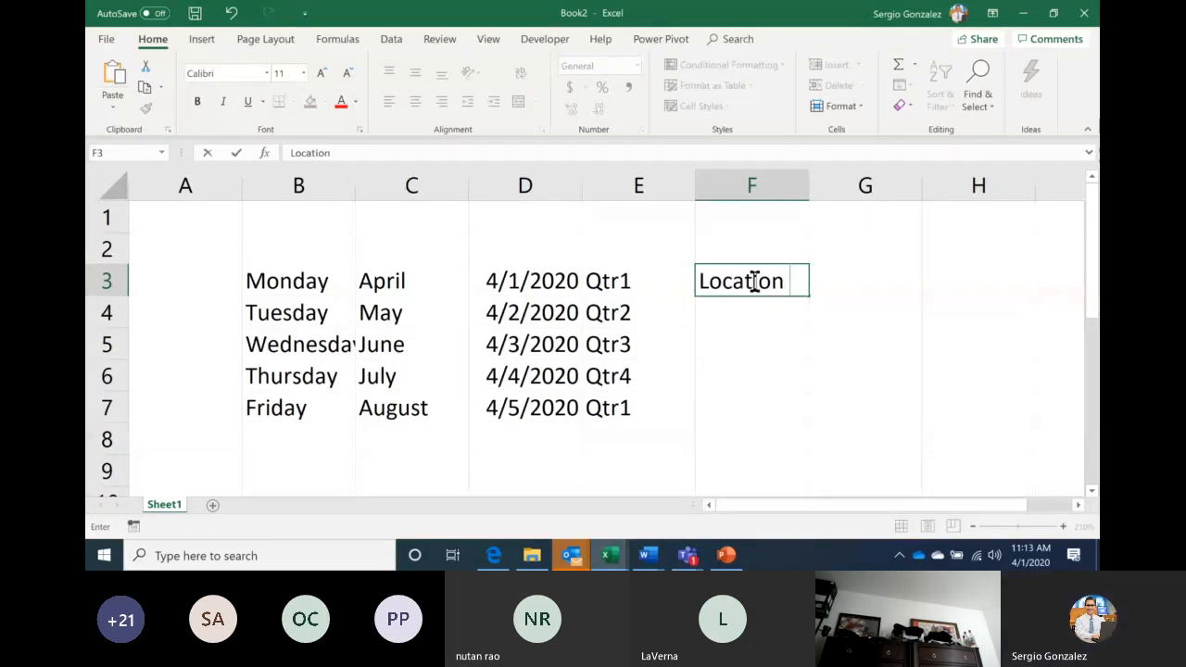
pyautogui.write('1')
pyautogui.hotkey('ctrl', 'Return')
pyautogui.moveTo(808, 296); pyautogui.dragTo(800, 407)
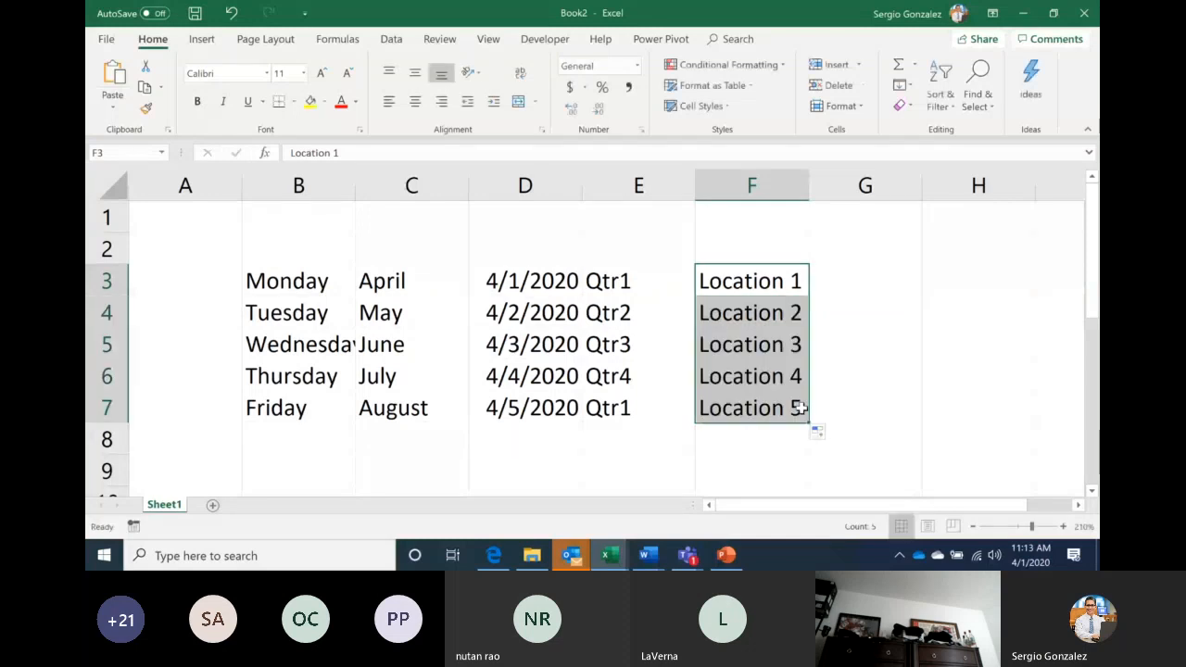
# Post a 'Quetions?' message in the Teams meeting chat, then head back to Book2
pyautogui.moveTo(686, 555)
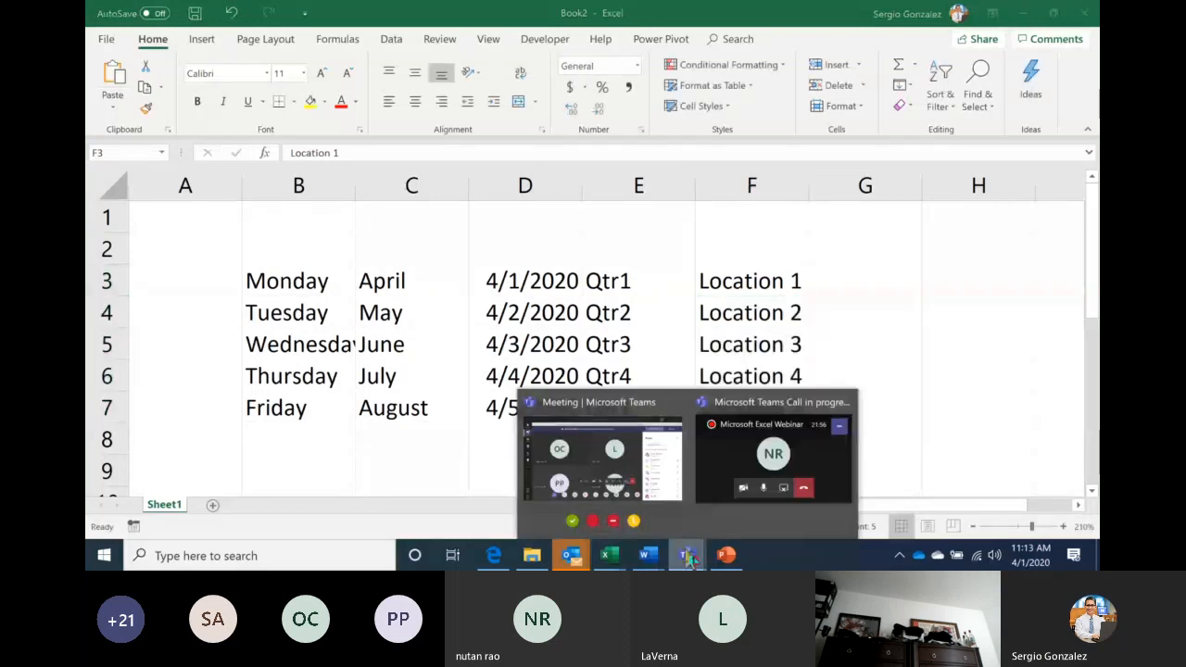
pyautogui.click(602, 454)
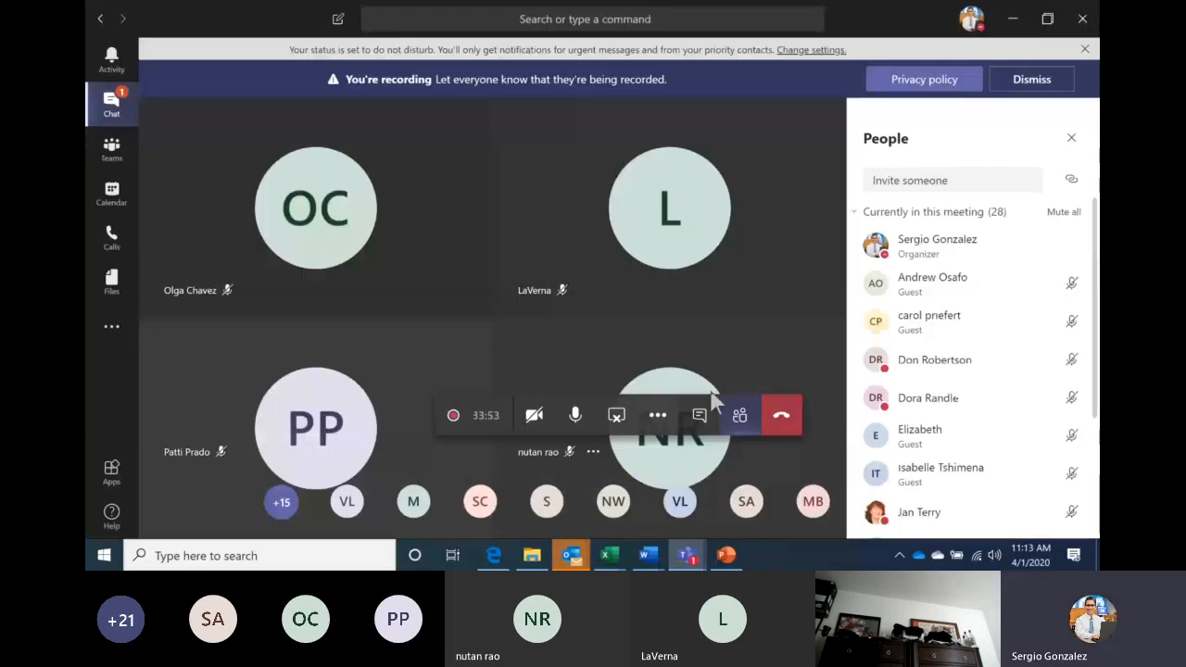
pyautogui.click(702, 417)
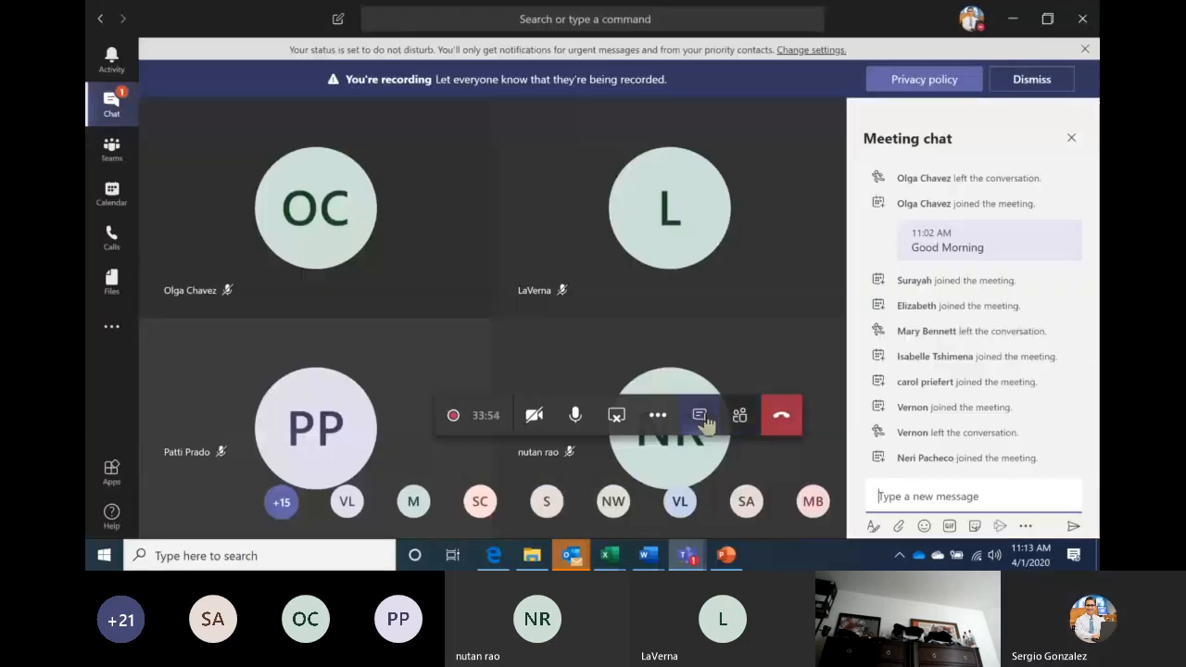
pyautogui.click(921, 500)
pyautogui.write('o')
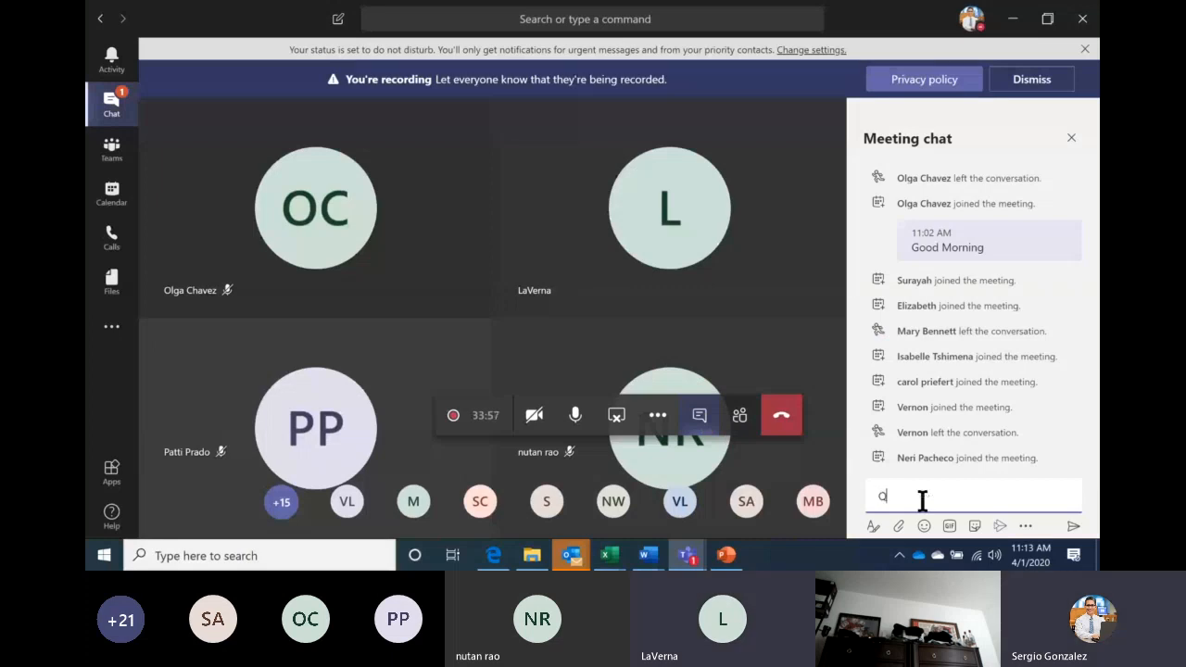
pyautogui.write('uetions?')
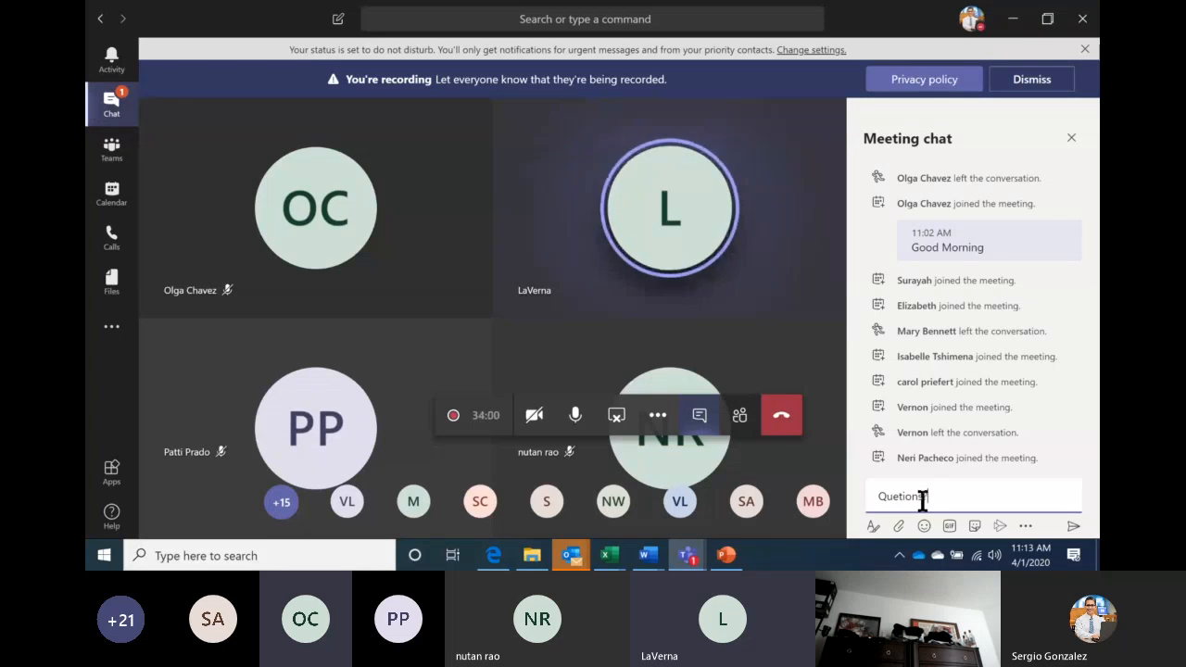
pyautogui.press('Return')
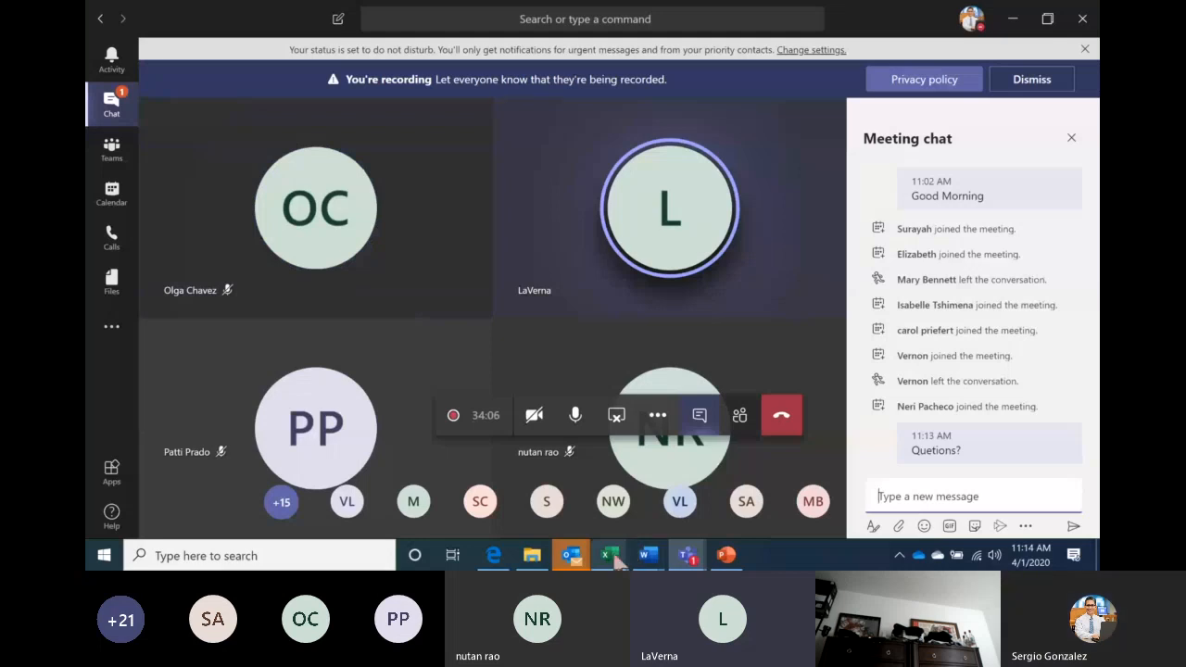
pyautogui.moveTo(617, 558)
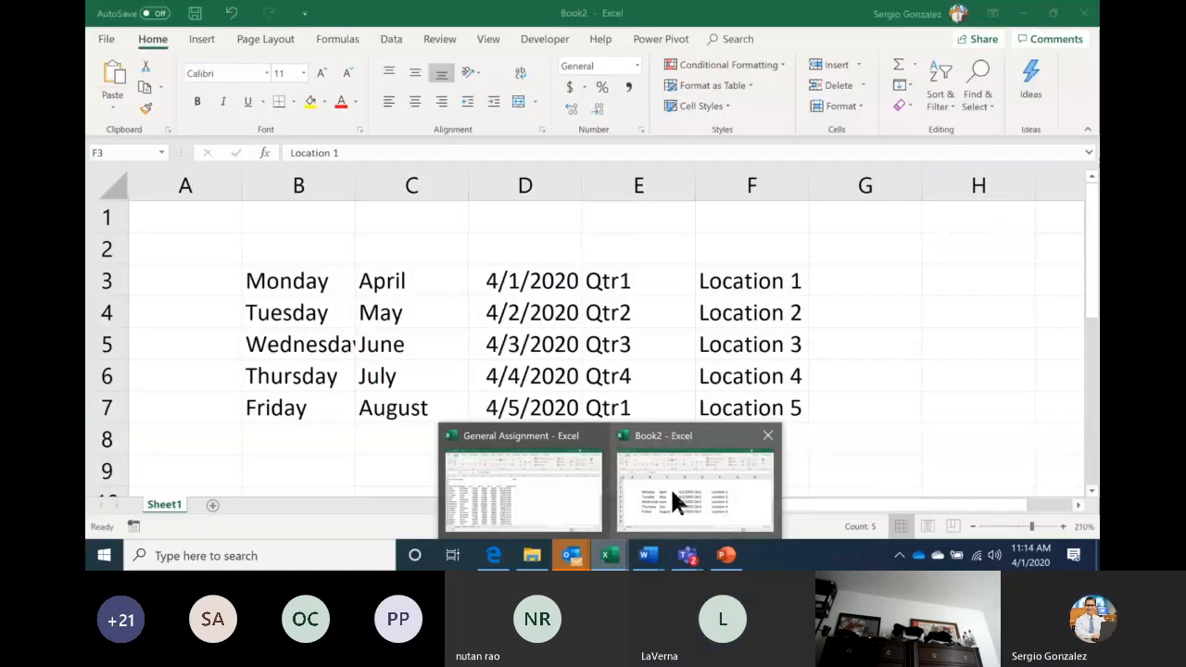
# Back in Book2, enter o4/01/2020 in G3 and fill it down to G7
pyautogui.click(673, 501)
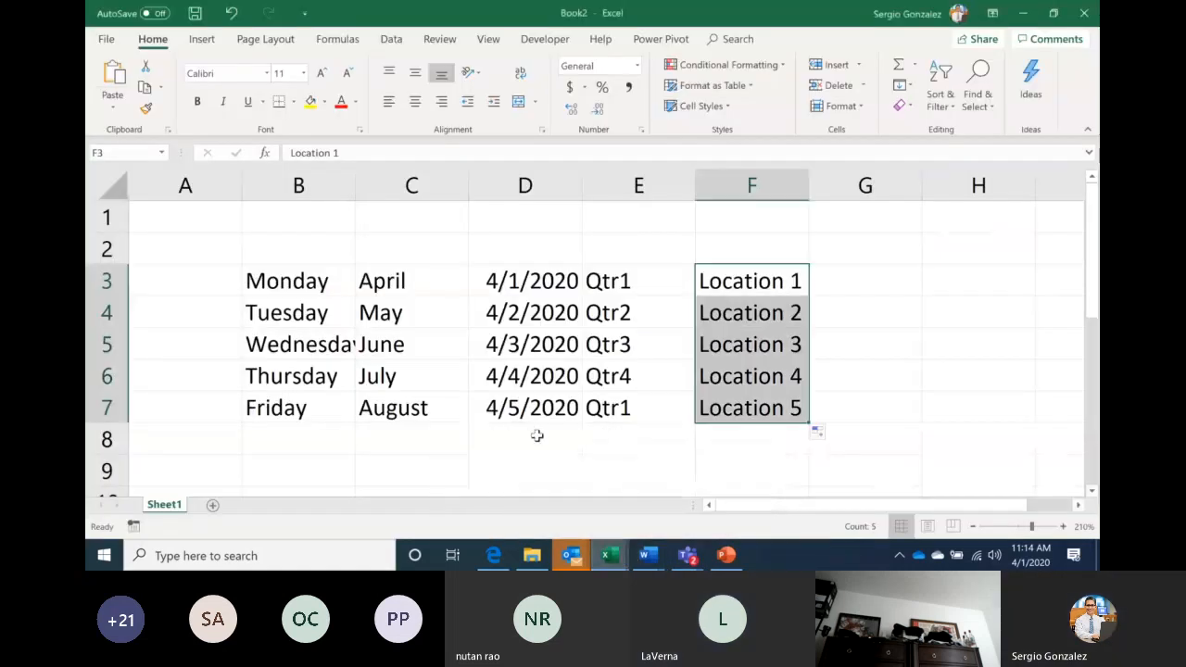
pyautogui.click(533, 435)
pyautogui.click(863, 284)
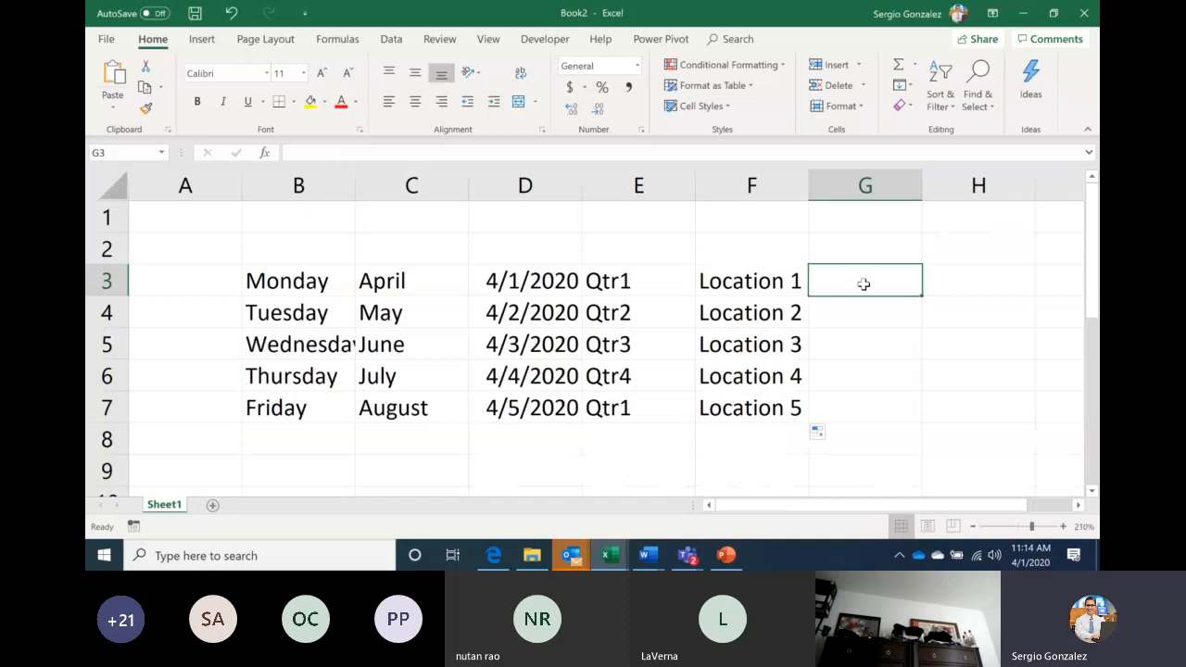
pyautogui.write('o4/0')
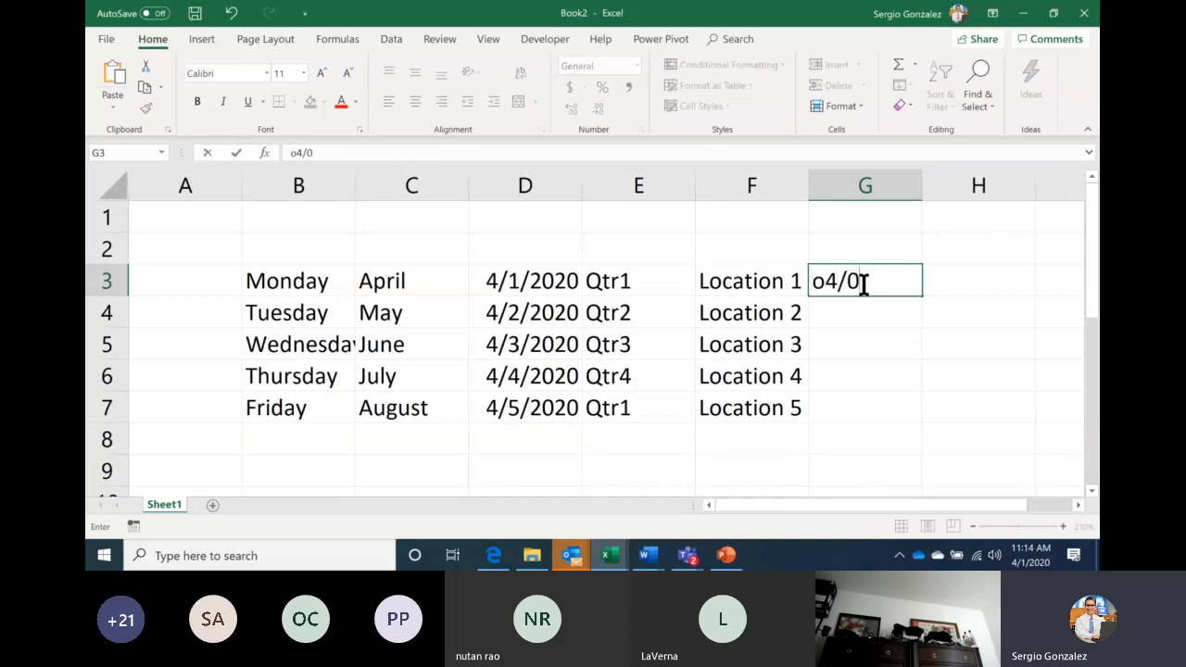
pyautogui.write('1/2020')
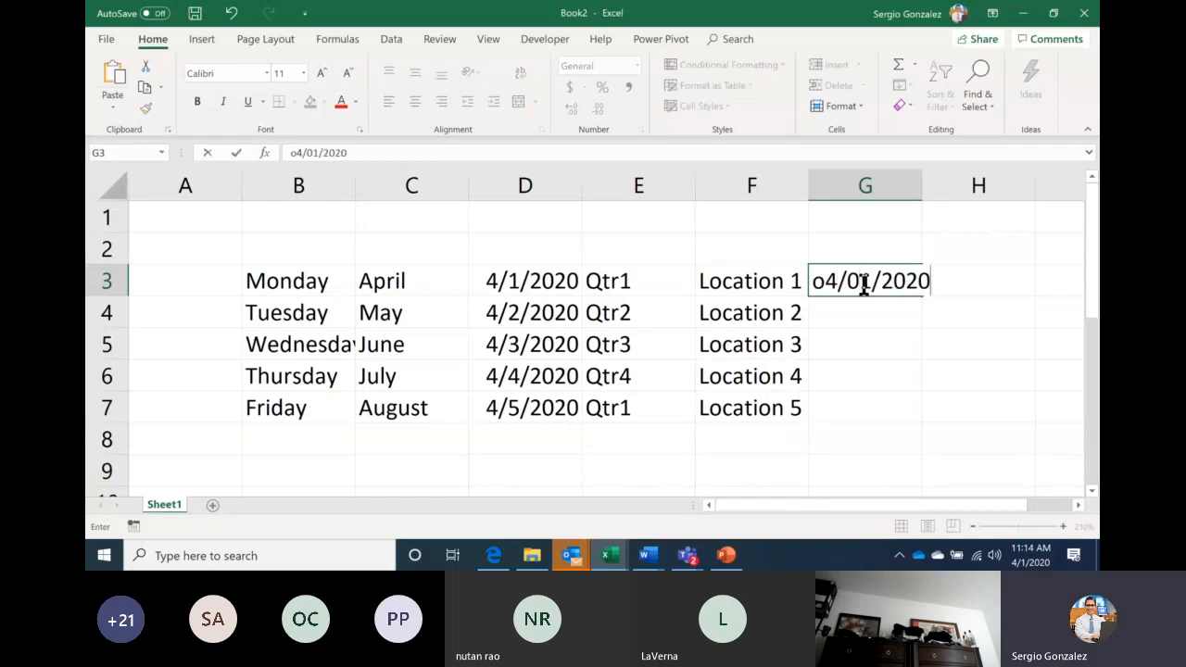
pyautogui.press('Return')
pyautogui.click(884, 275)
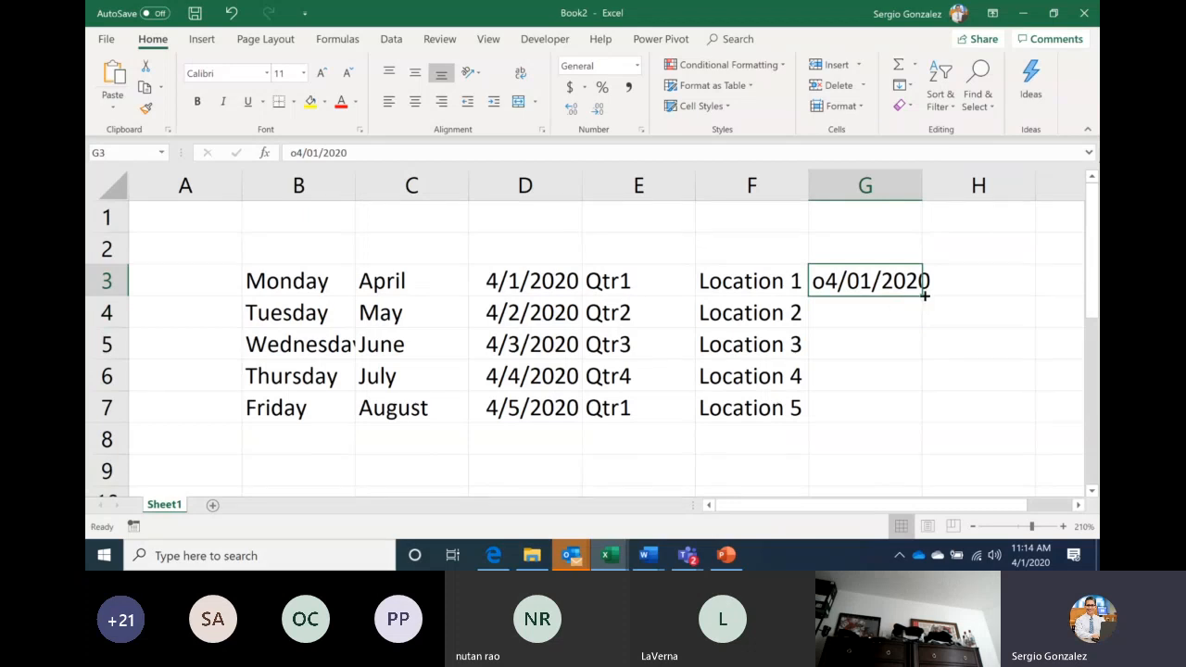
pyautogui.moveTo(924, 294); pyautogui.dragTo(903, 417)
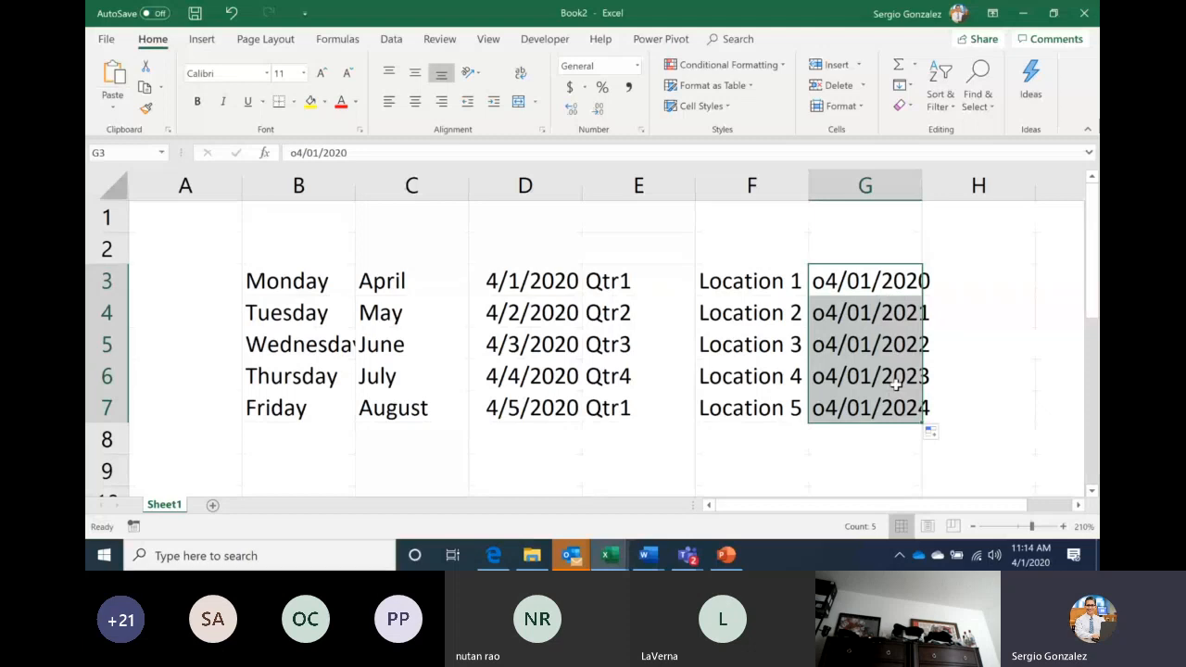
# Switch the Auto Fill option to Copy Cells so G3:G7 all repeat o4/01/2020
pyautogui.click(945, 434)
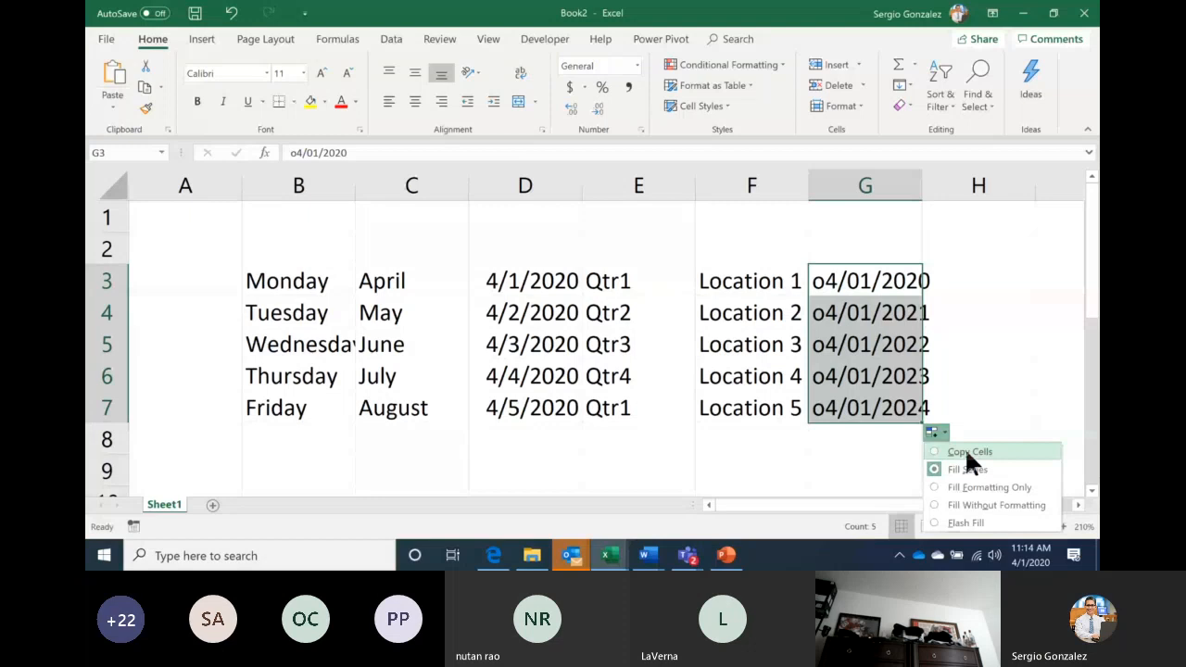
pyautogui.click(966, 452)
pyautogui.click(961, 326)
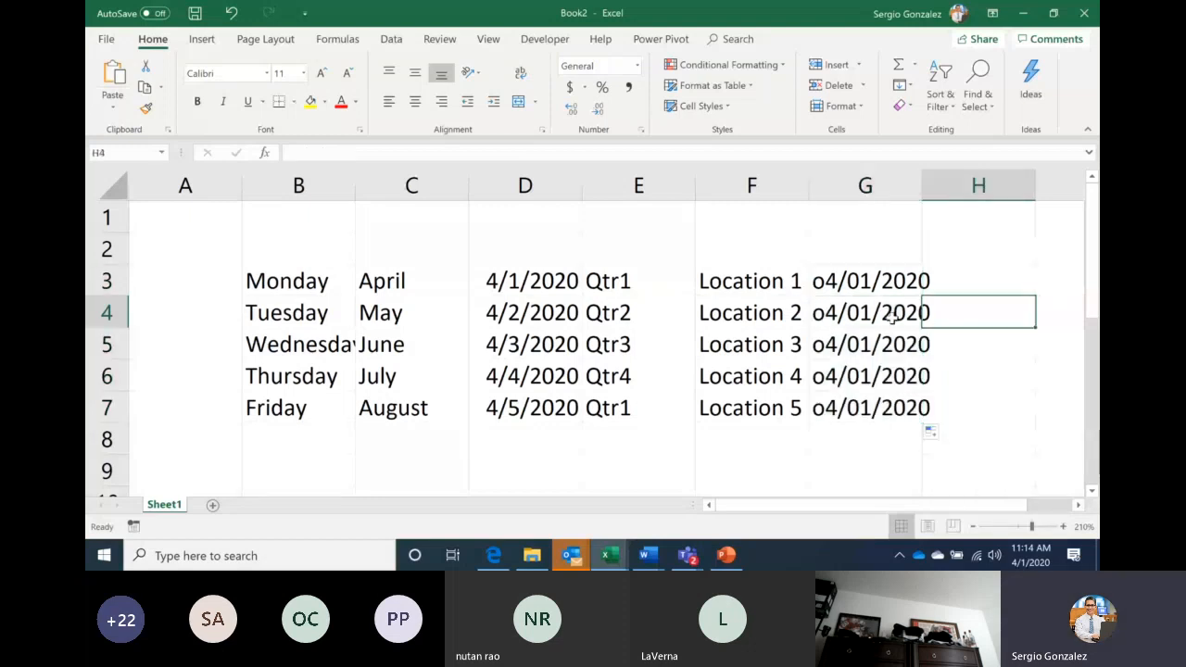
# Clear D4:D7, then fill down from D3 with Copy Cells so every cell reads 4/1/2020
pyautogui.moveTo(530, 315); pyautogui.dragTo(543, 403)
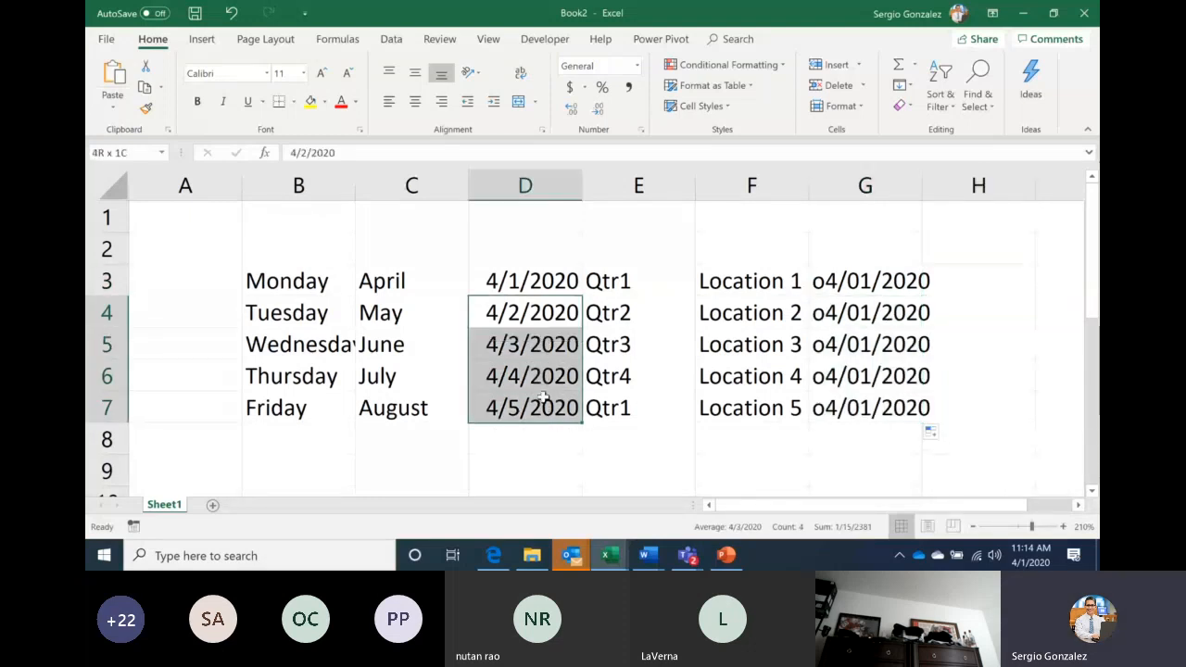
pyautogui.press('Delete')
pyautogui.click(574, 289)
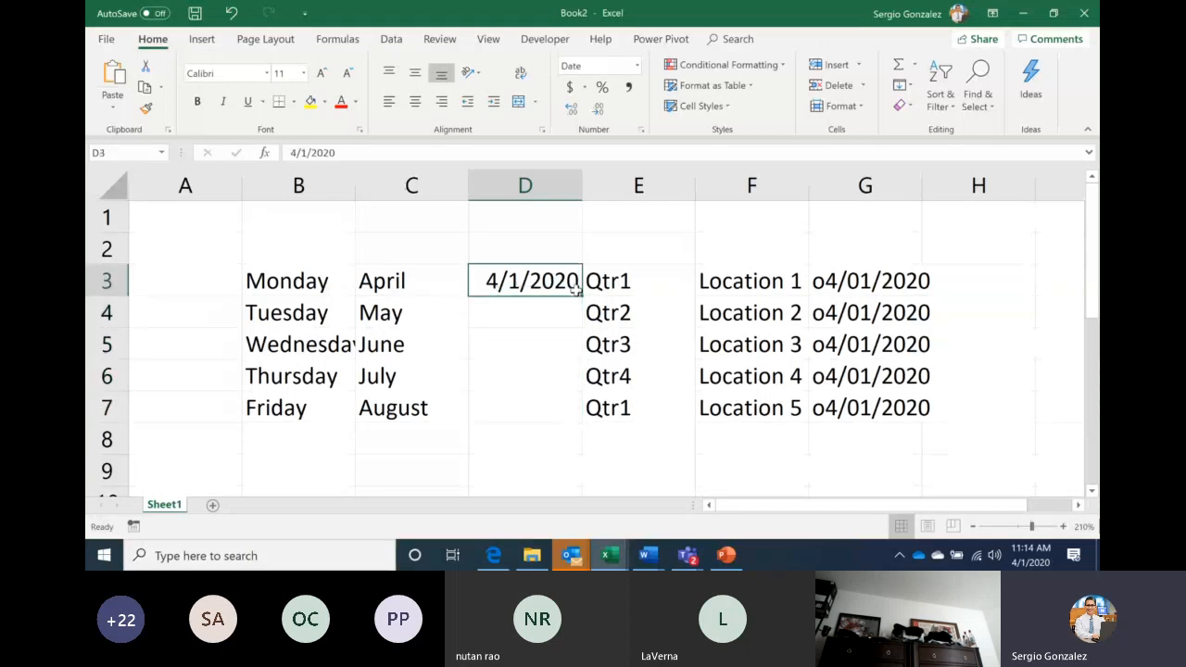
pyautogui.moveTo(581, 293); pyautogui.dragTo(566, 411)
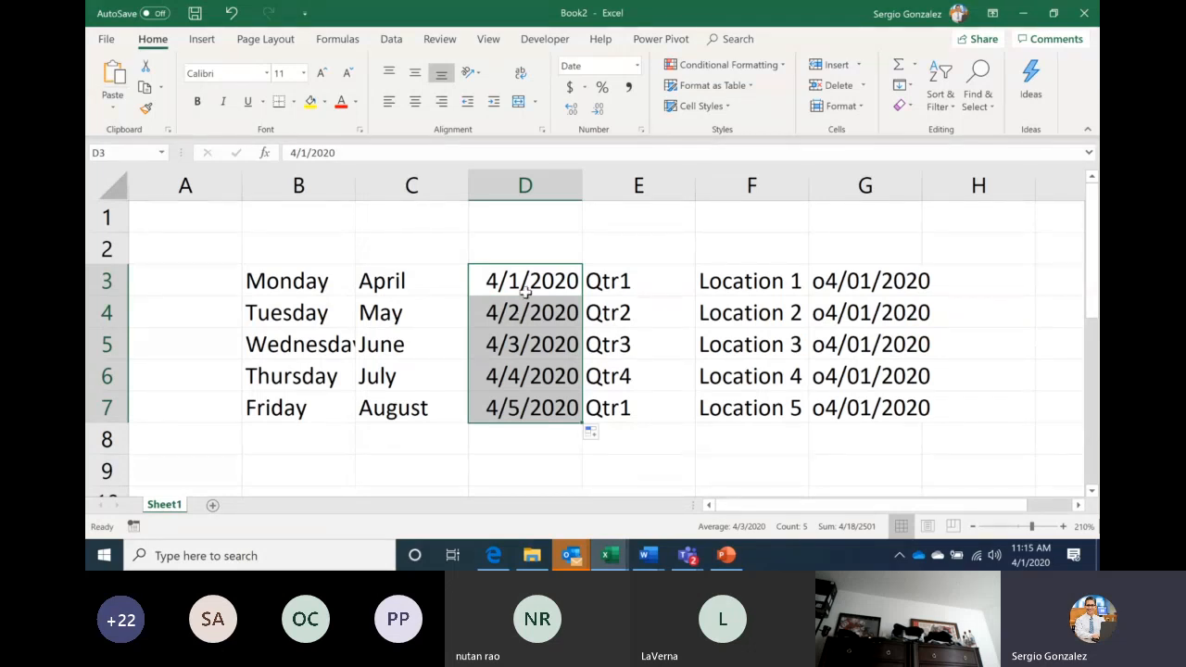
pyautogui.click(597, 432)
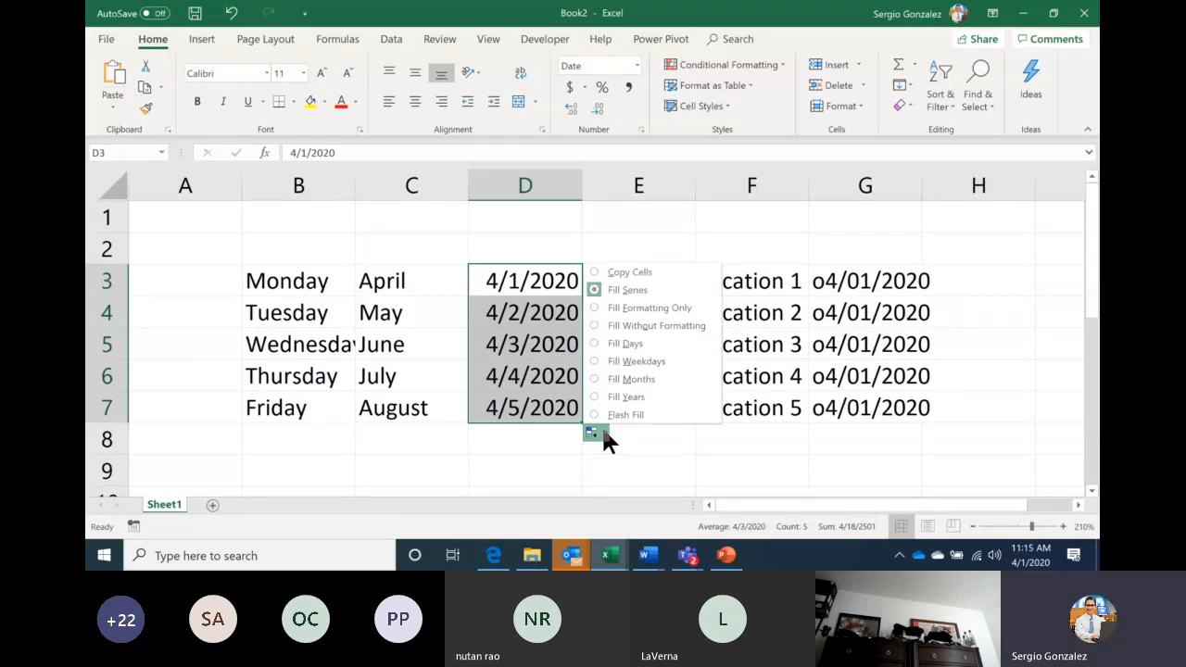
pyautogui.click(617, 271)
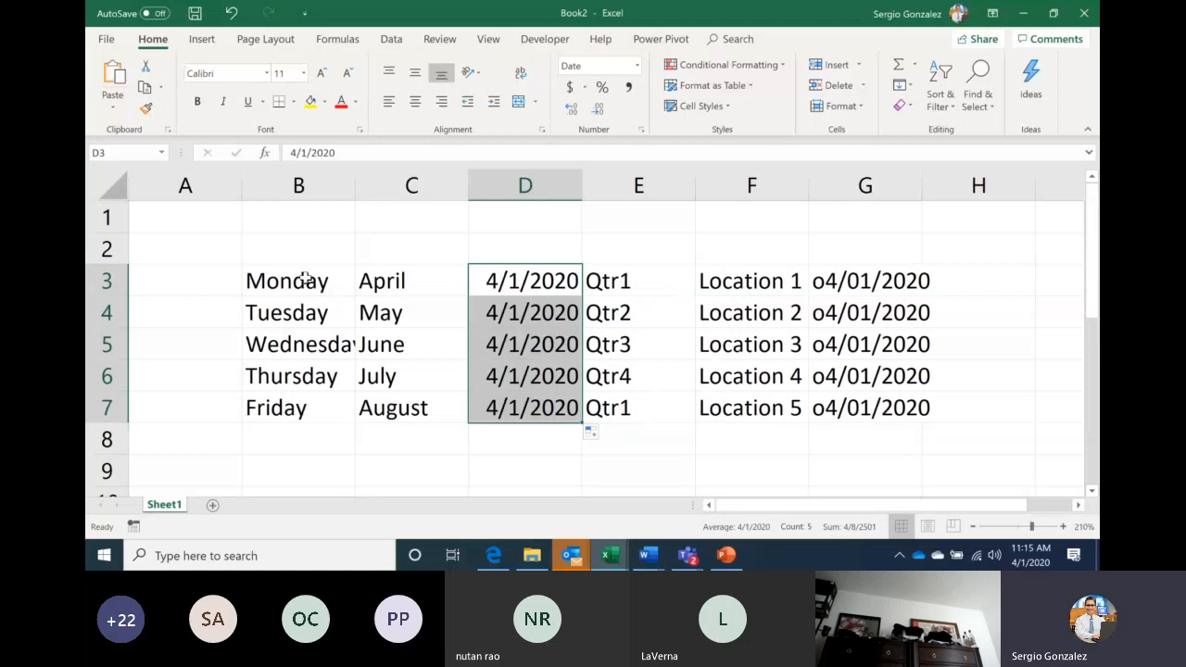
pyautogui.click(305, 279)
# Fill B3 to B7 as Monday copies, then refill it as a Tuesday–Friday series
pyautogui.moveTo(355, 296); pyautogui.dragTo(343, 422)
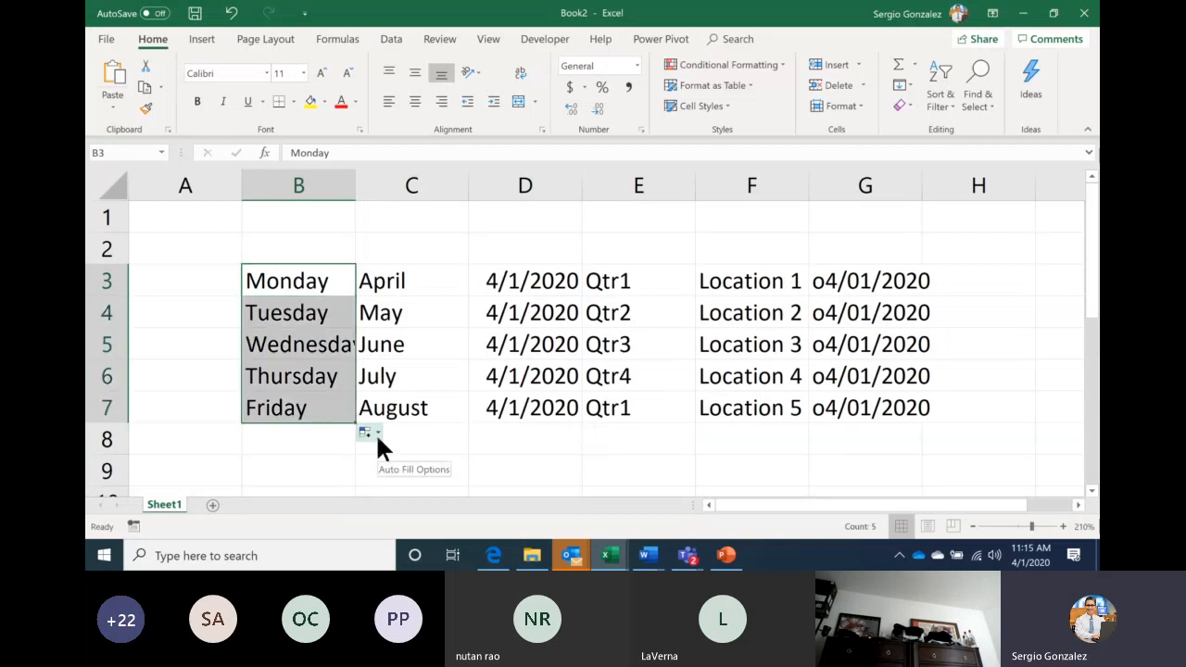
pyautogui.click(375, 433)
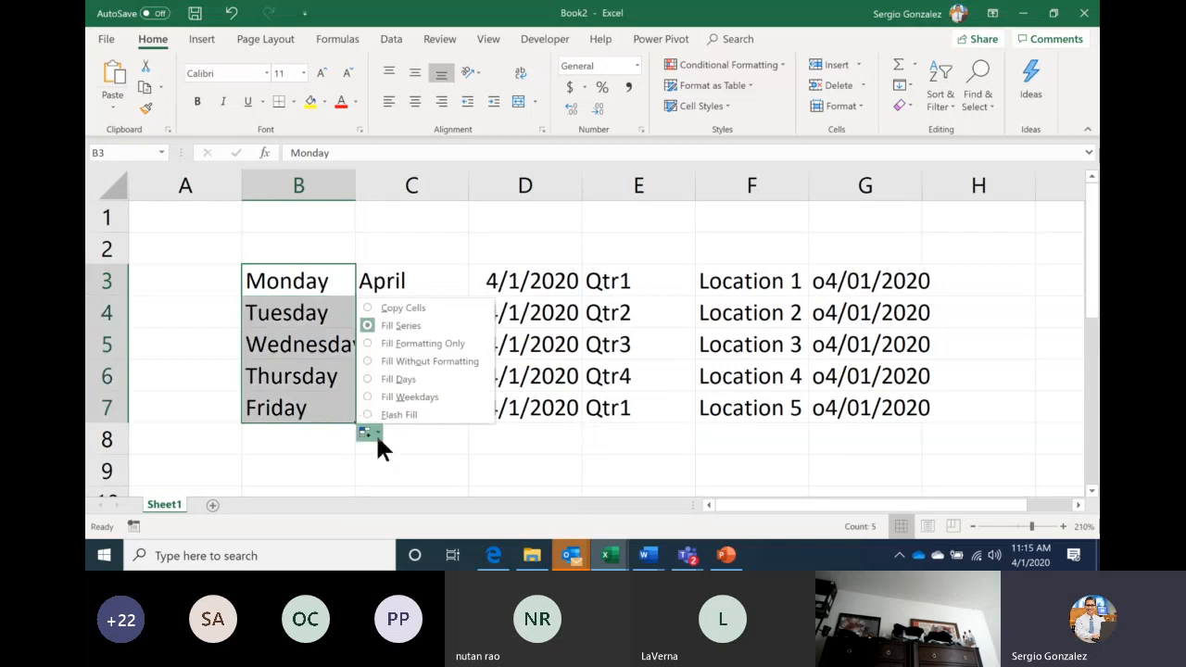
pyautogui.click(404, 307)
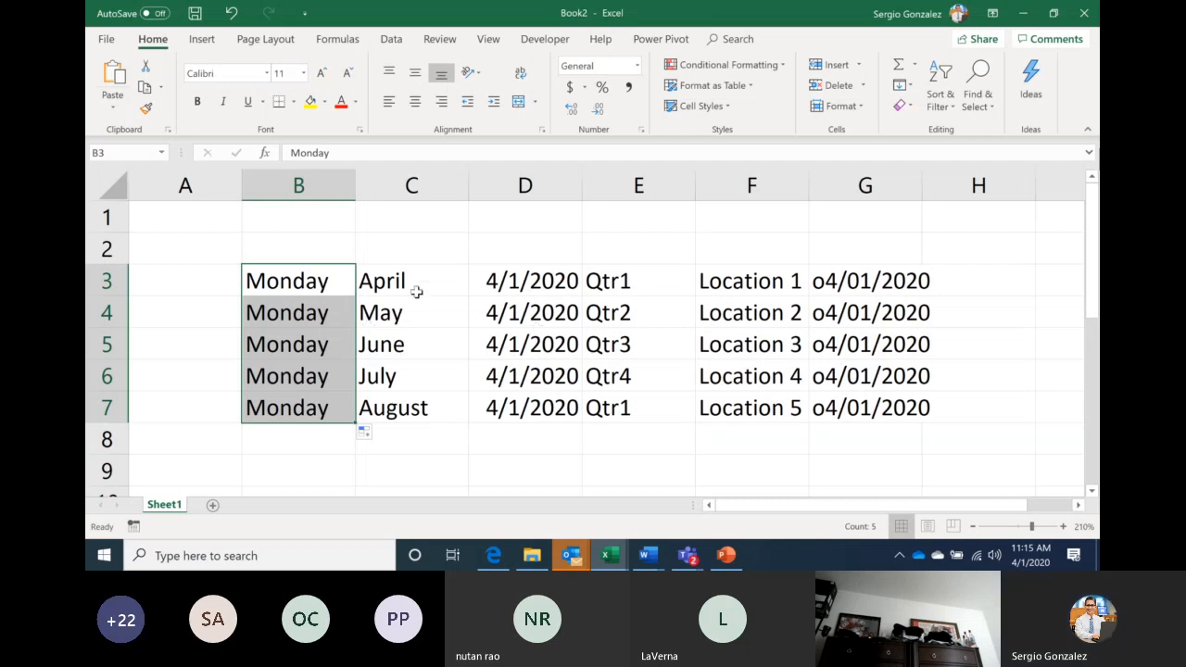
pyautogui.click(302, 282)
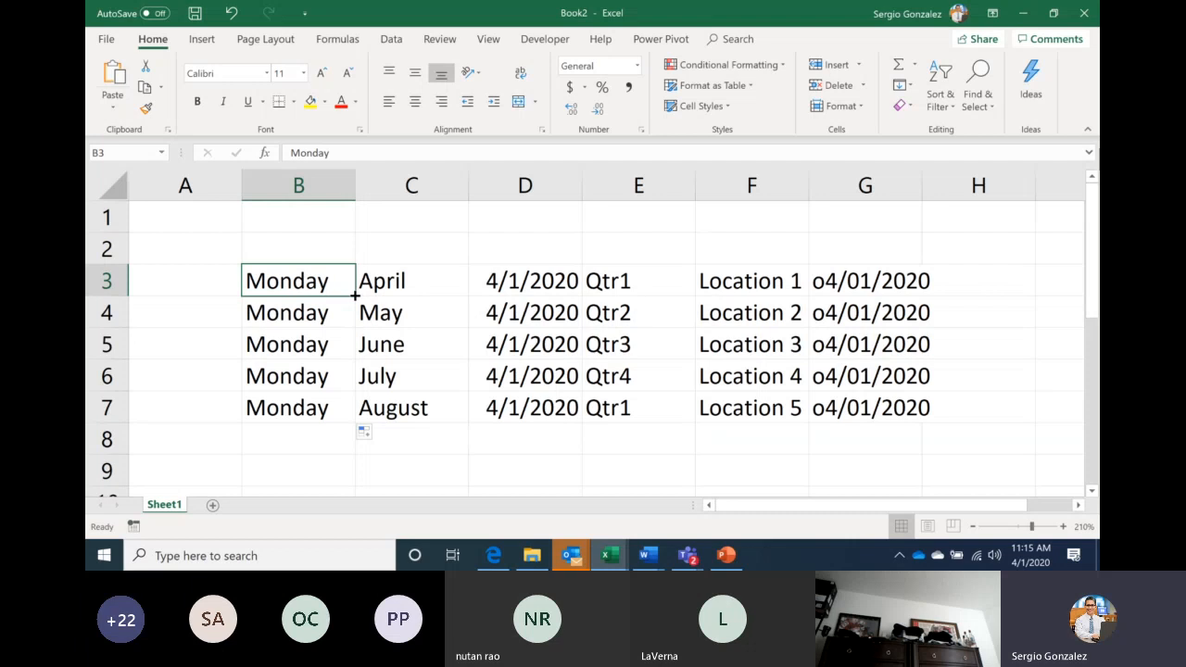
pyautogui.moveTo(355, 296); pyautogui.dragTo(352, 415)
pyautogui.moveTo(352, 415); pyautogui.dragTo(352, 415)
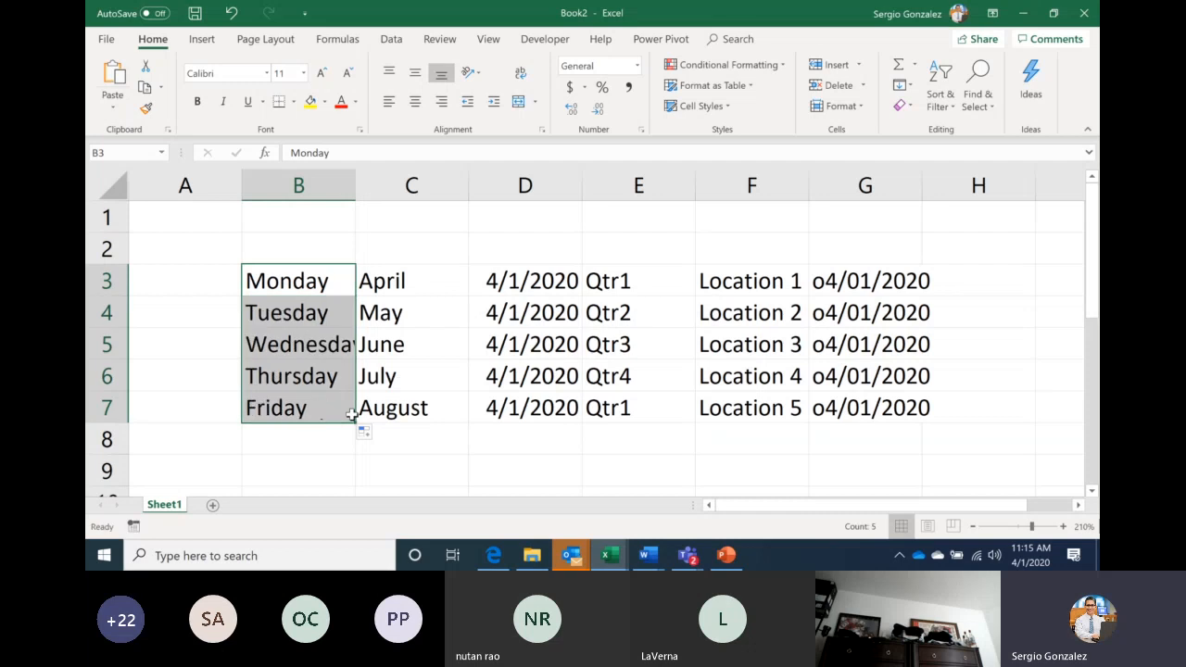
# Refill B4:B7 from B3 using Copy Cells so every cell reads Monday
pyautogui.click(319, 282)
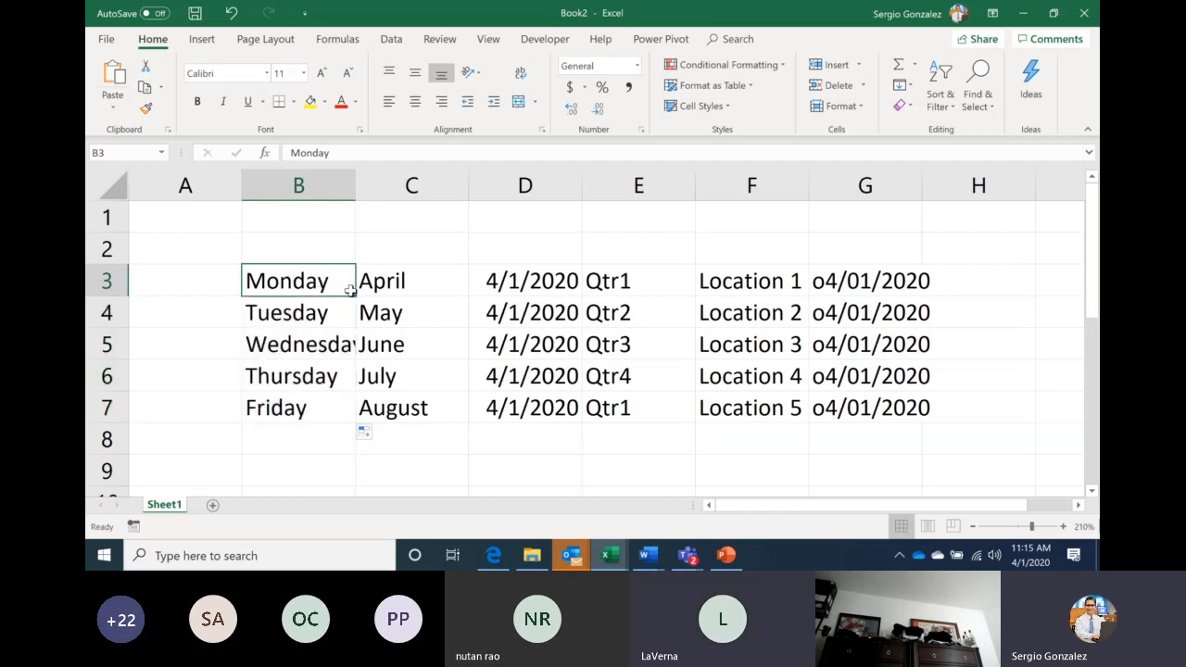
pyautogui.moveTo(353, 292); pyautogui.dragTo(348, 415)
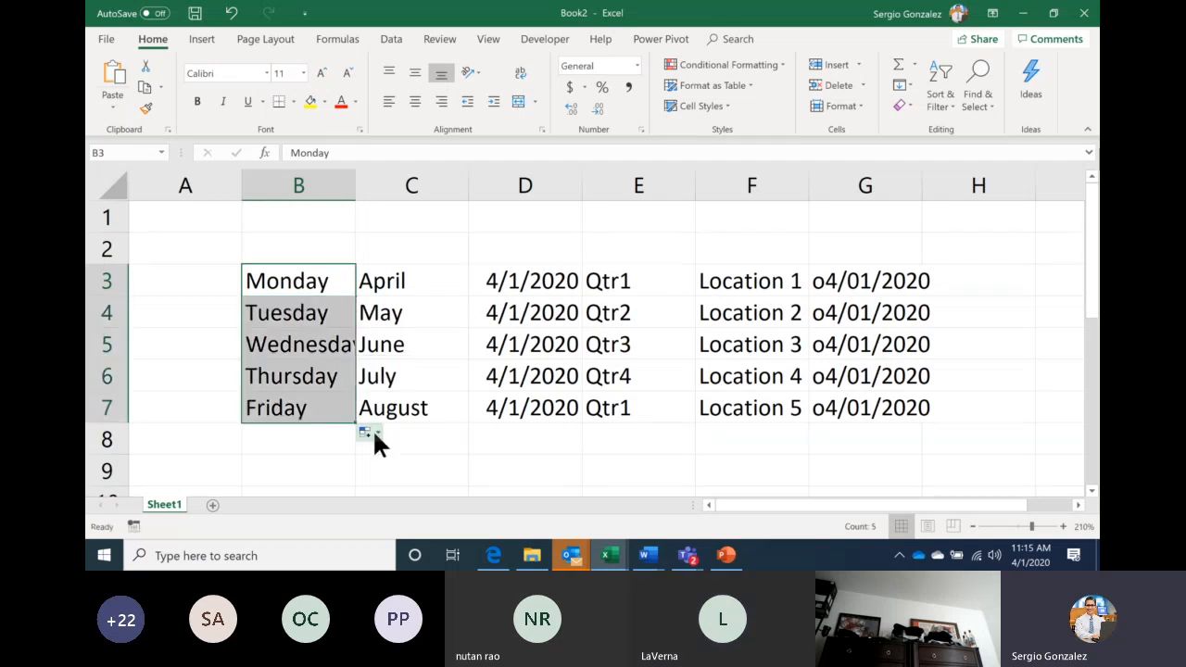
pyautogui.click(375, 434)
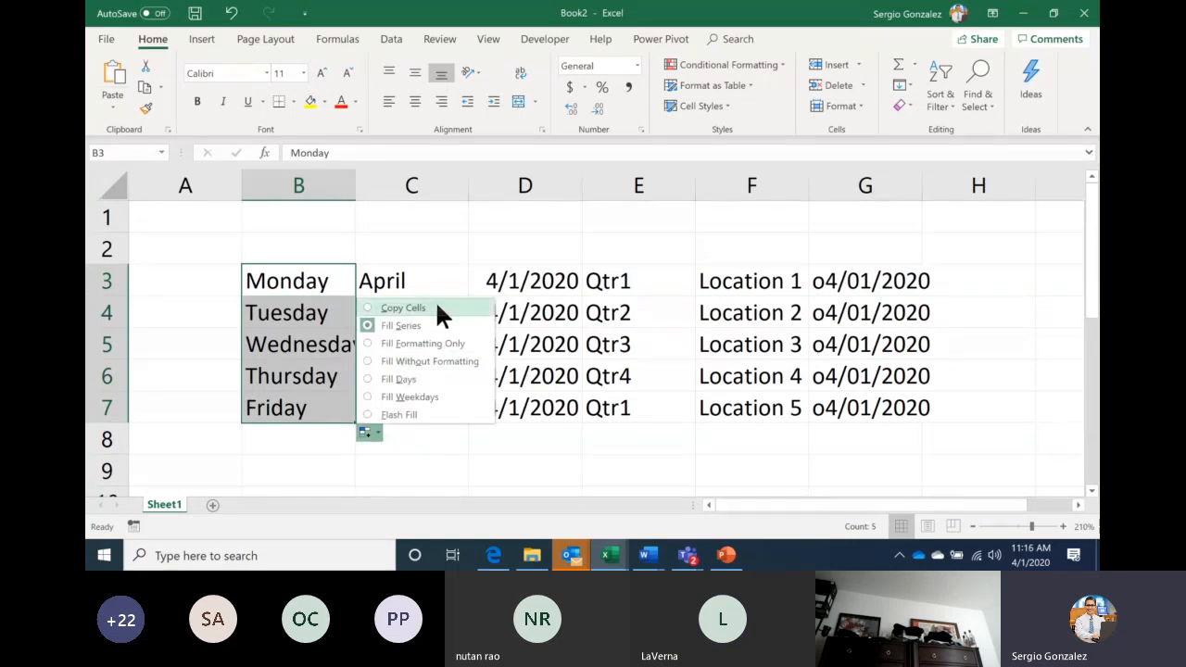
pyautogui.click(403, 307)
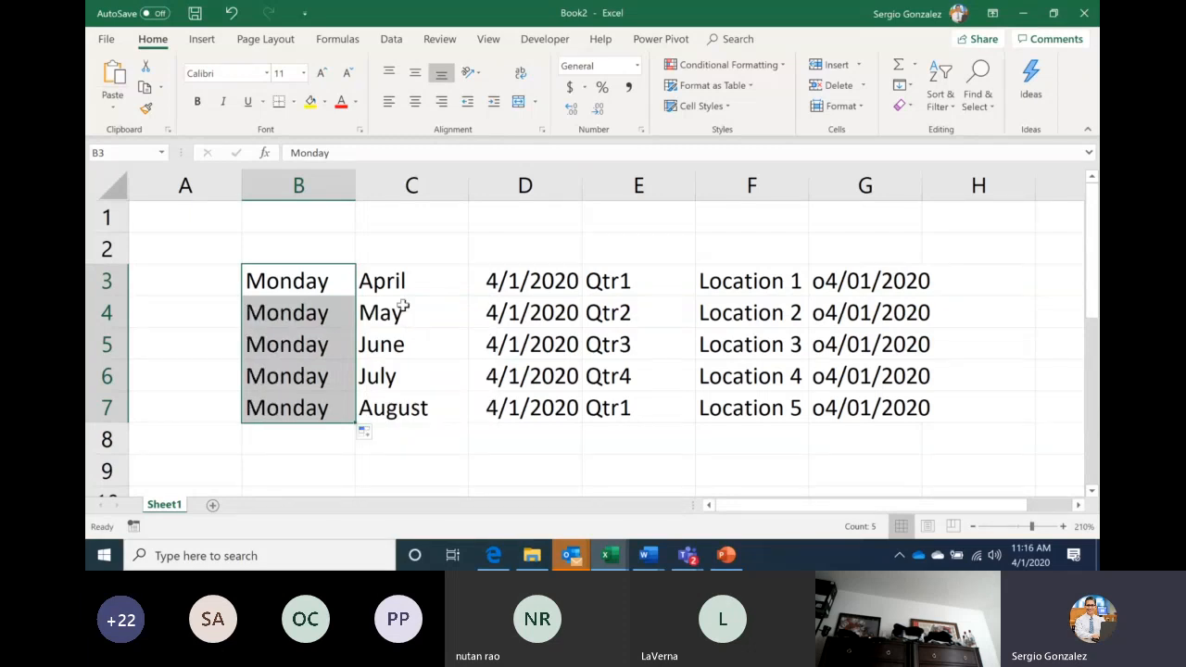
# Glance at the Teams meeting, then return to Book2 and deselect column B
pyautogui.click(687, 555)
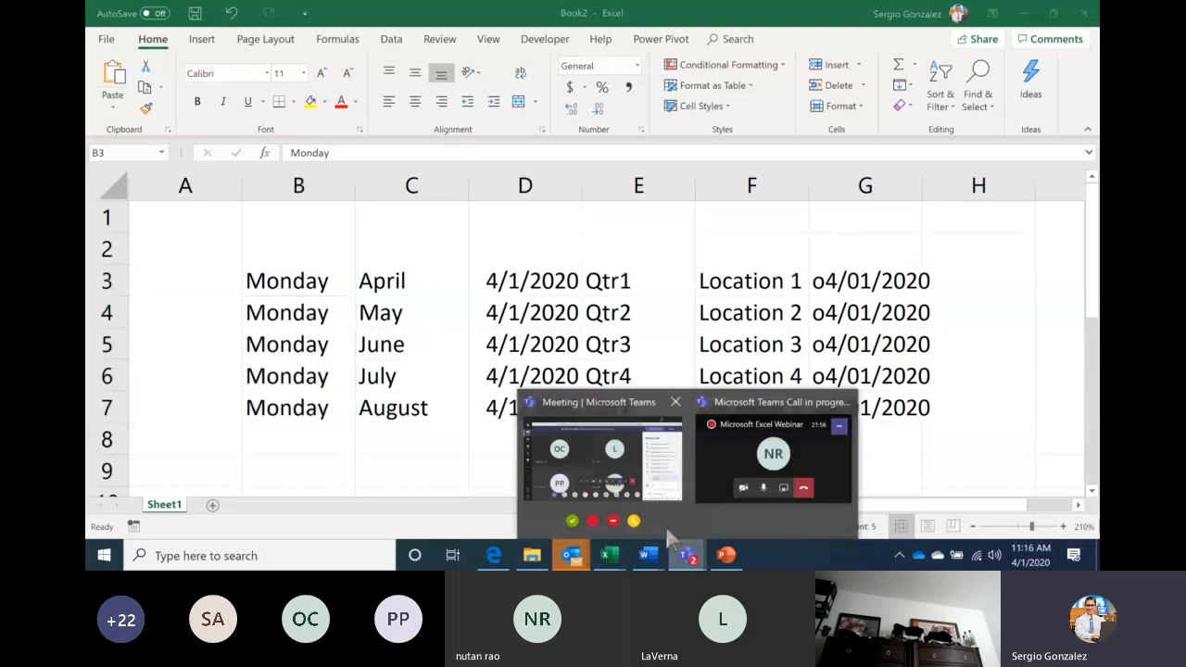
pyautogui.click(665, 525)
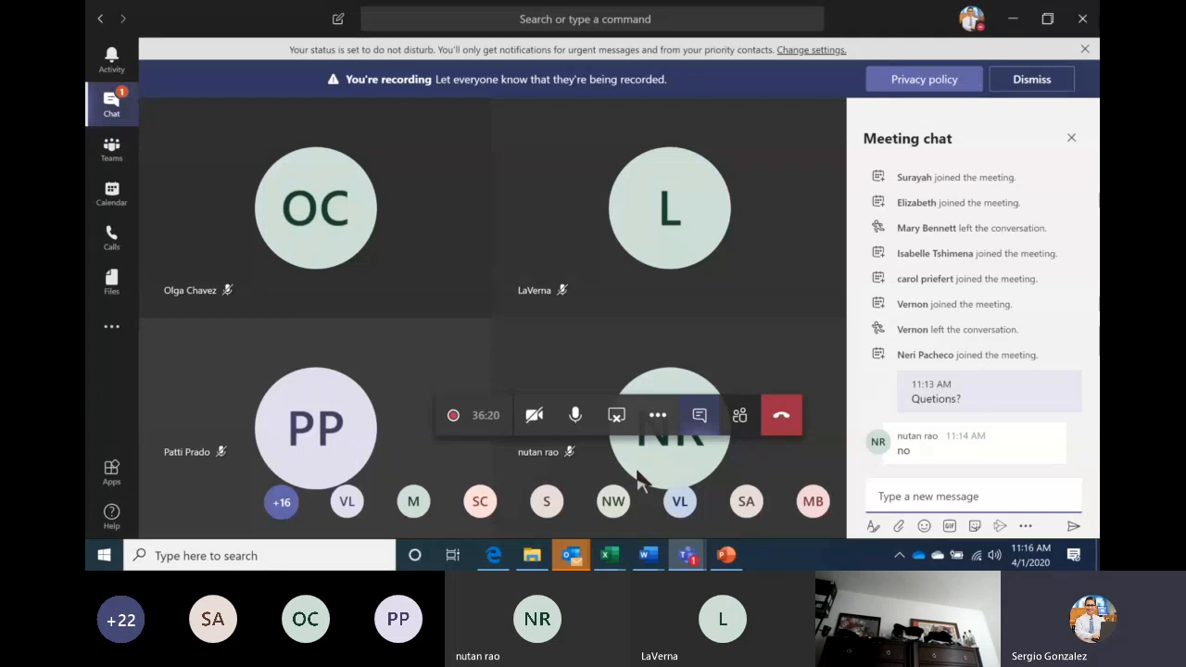
pyautogui.moveTo(608, 555)
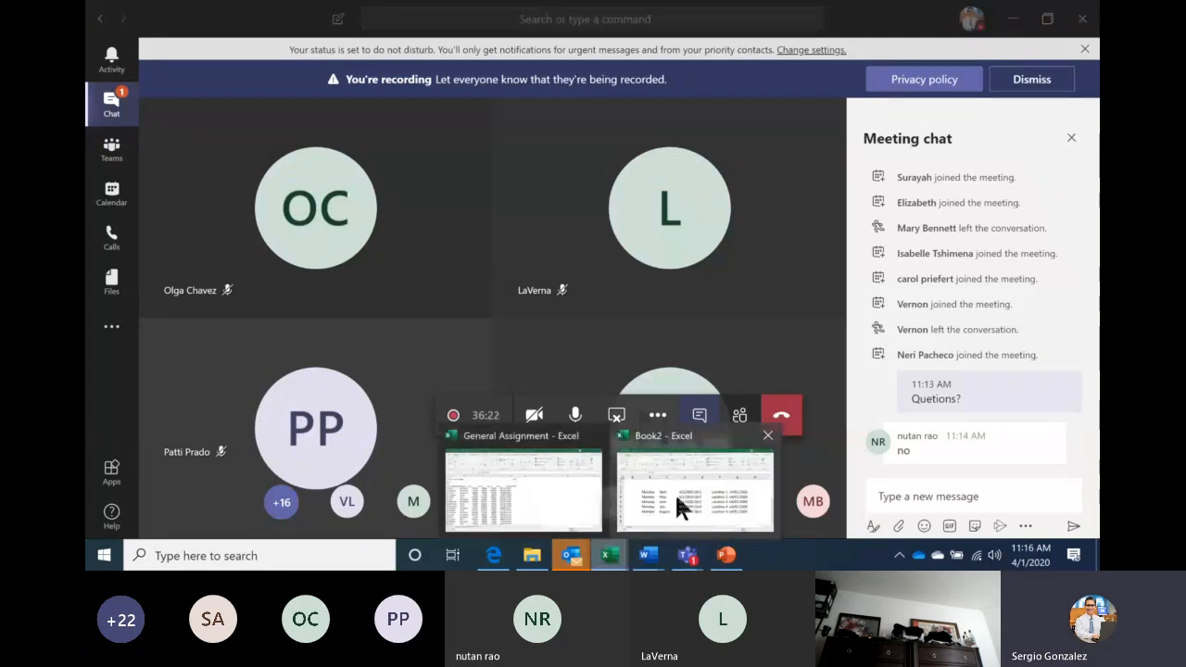
pyautogui.click(676, 497)
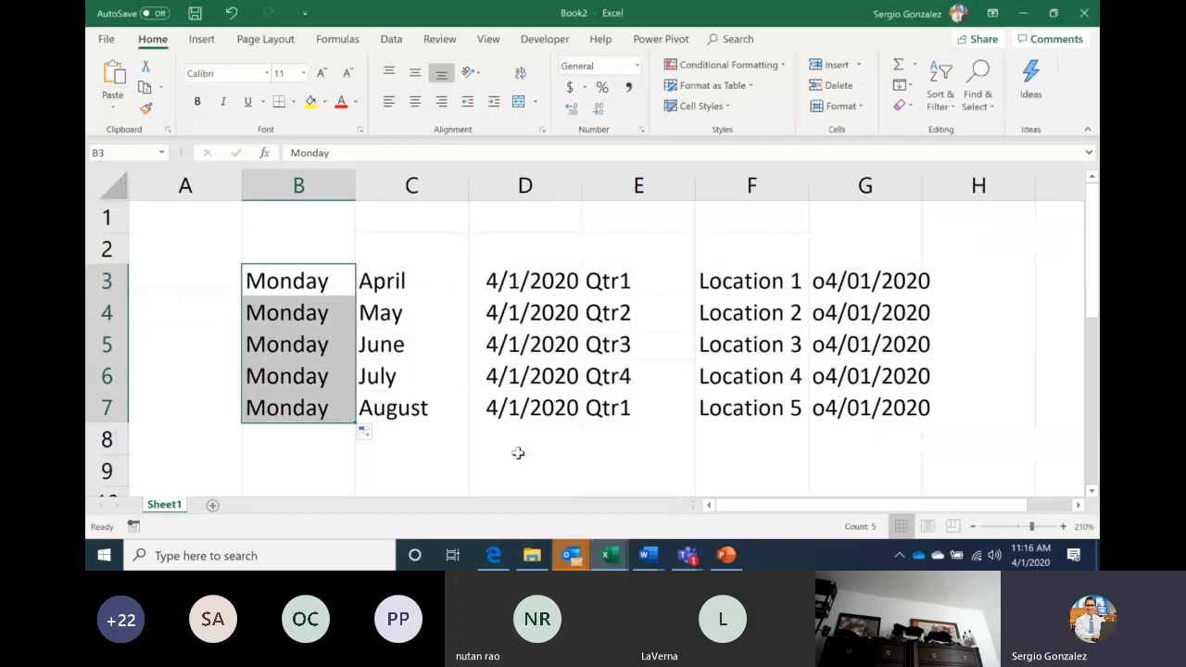
pyautogui.click(518, 454)
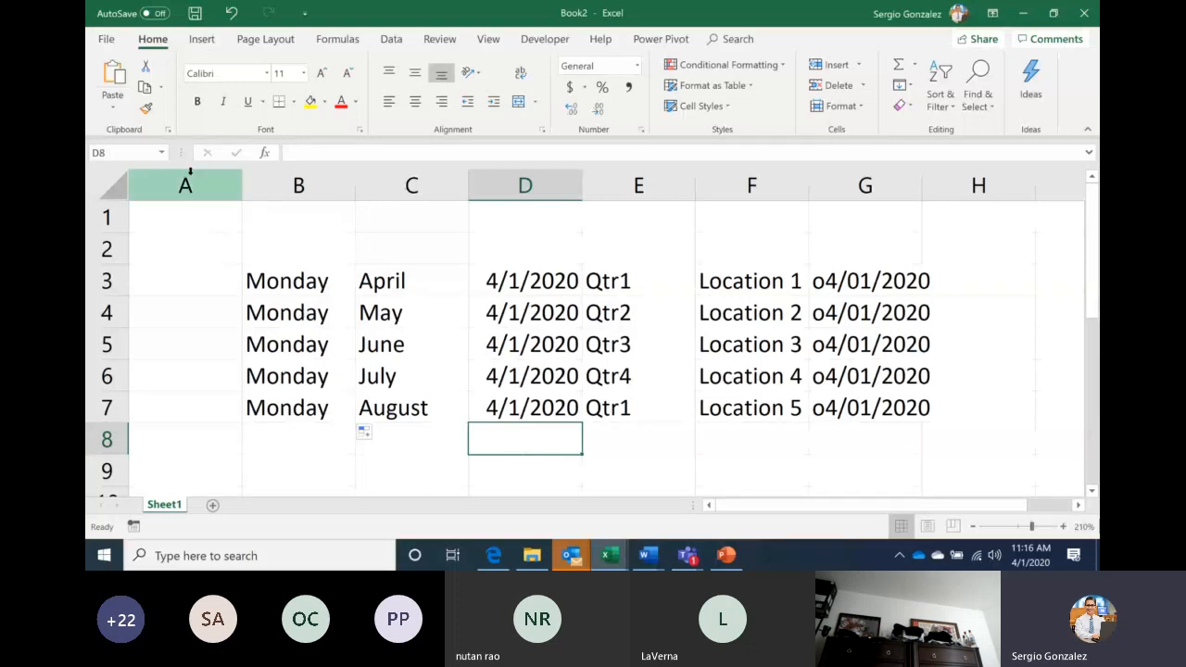
pyautogui.click(106, 42)
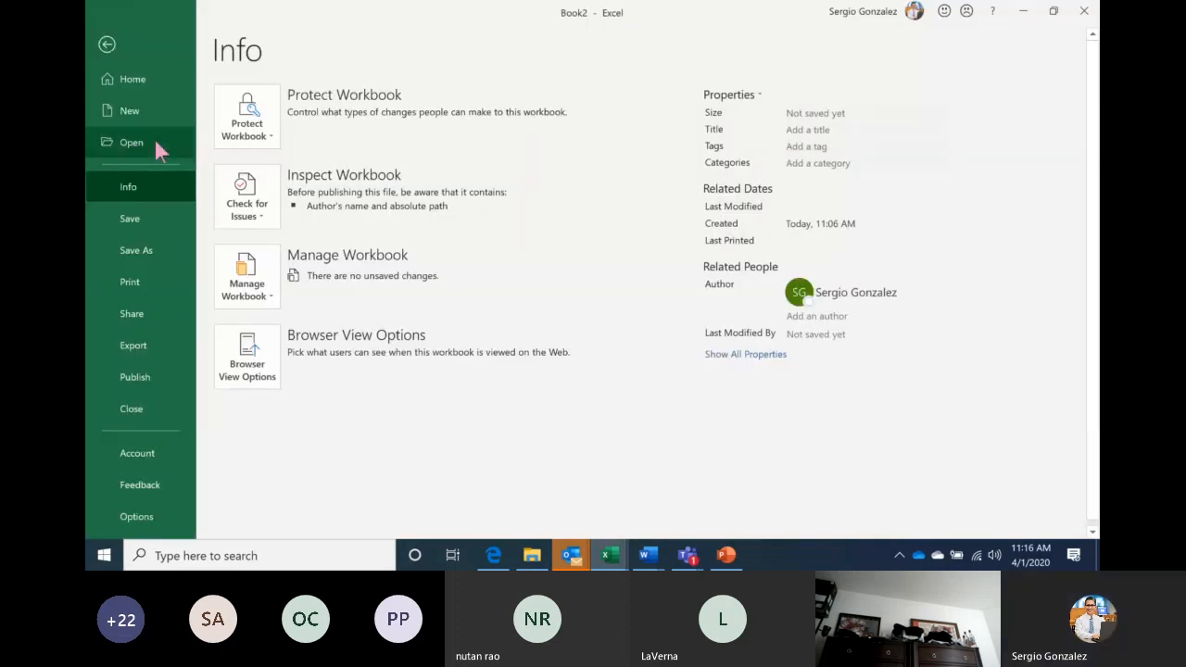
pyautogui.click(148, 146)
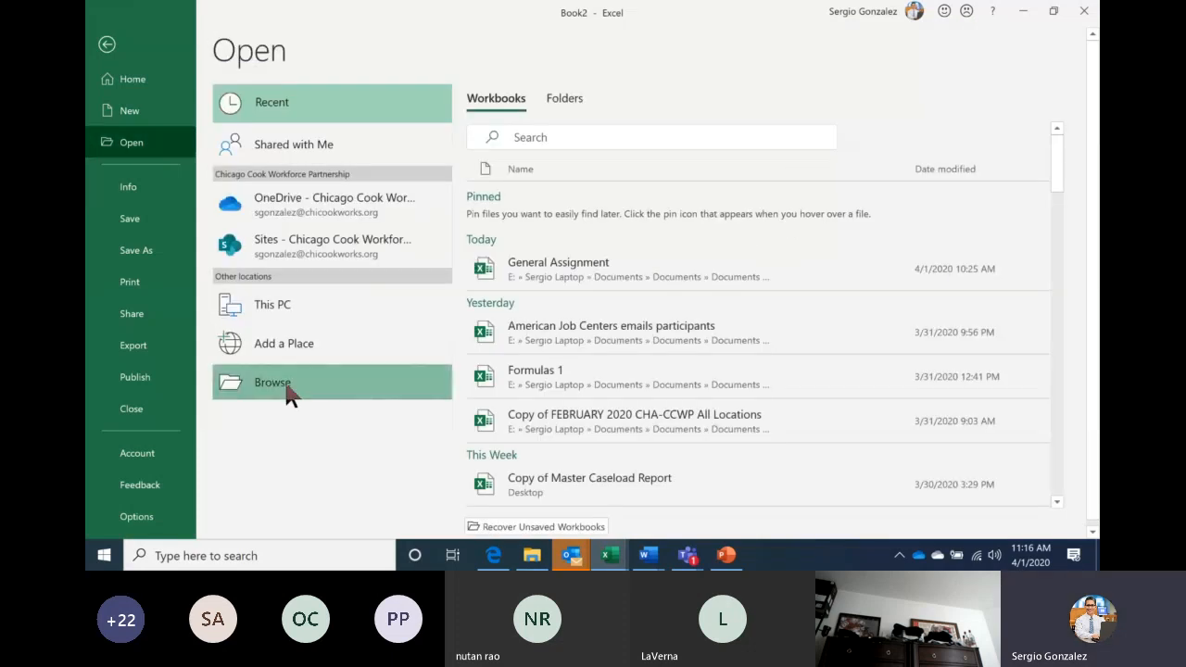
pyautogui.click(285, 385)
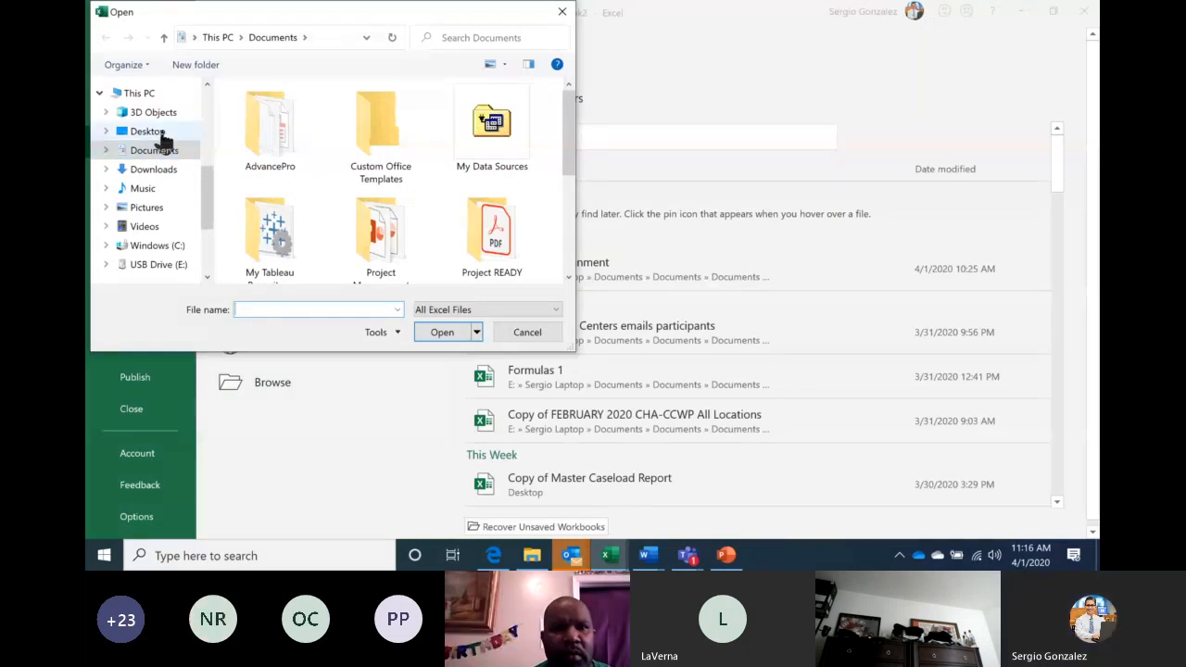
pyautogui.click(153, 132)
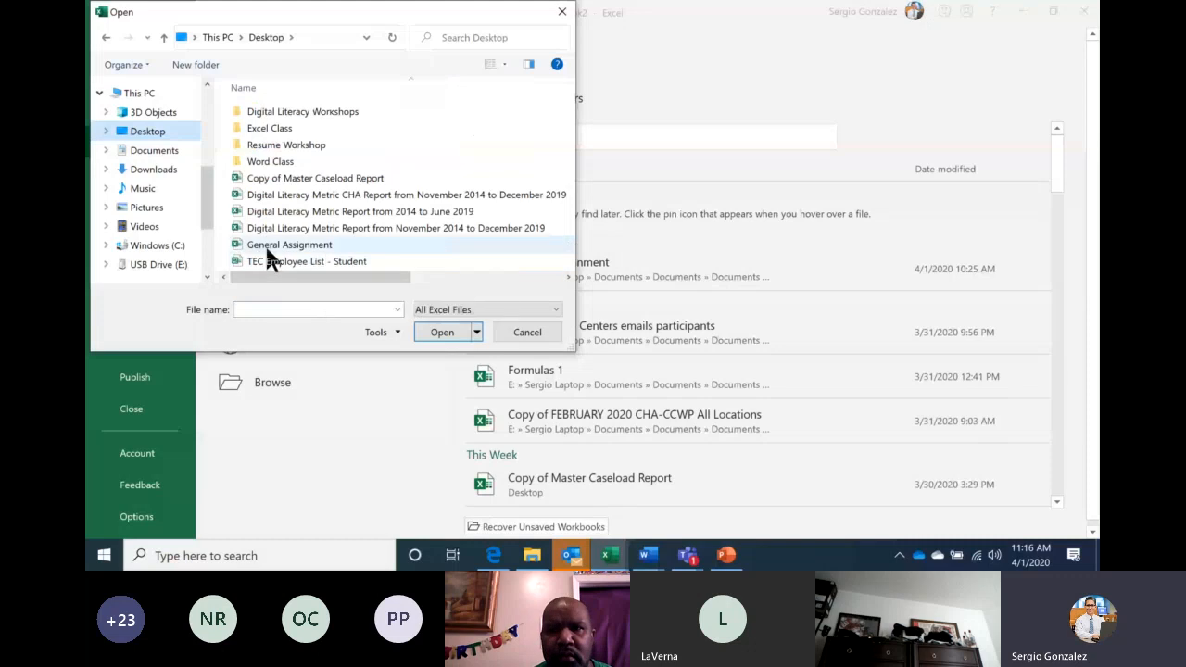
pyautogui.click(319, 244)
pyautogui.click(432, 329)
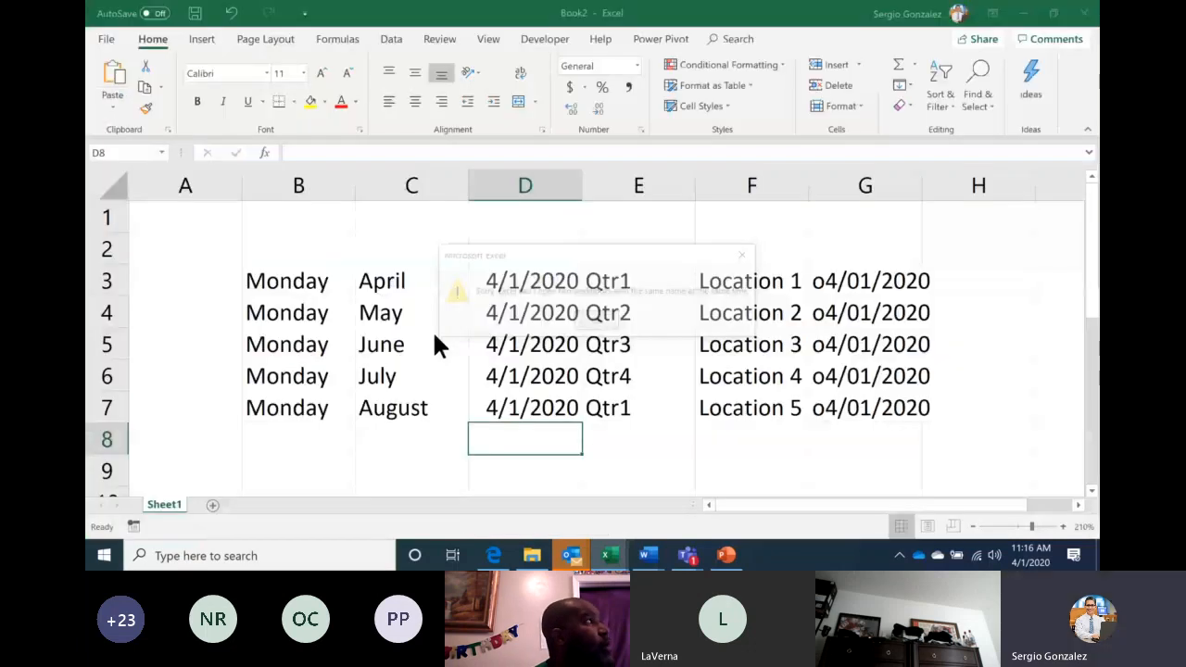
pyautogui.click(595, 325)
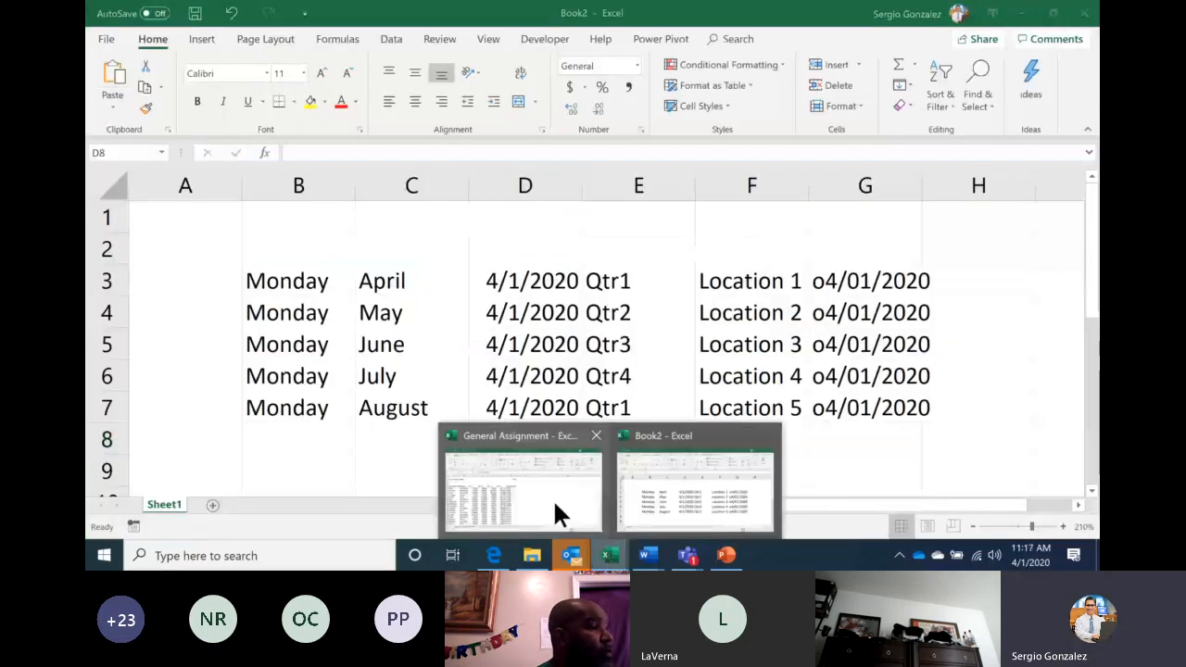
# Bring up the General Assignment workbook at 120% zoom and scroll through the U.S. Sales Ledger
pyautogui.click(554, 505)
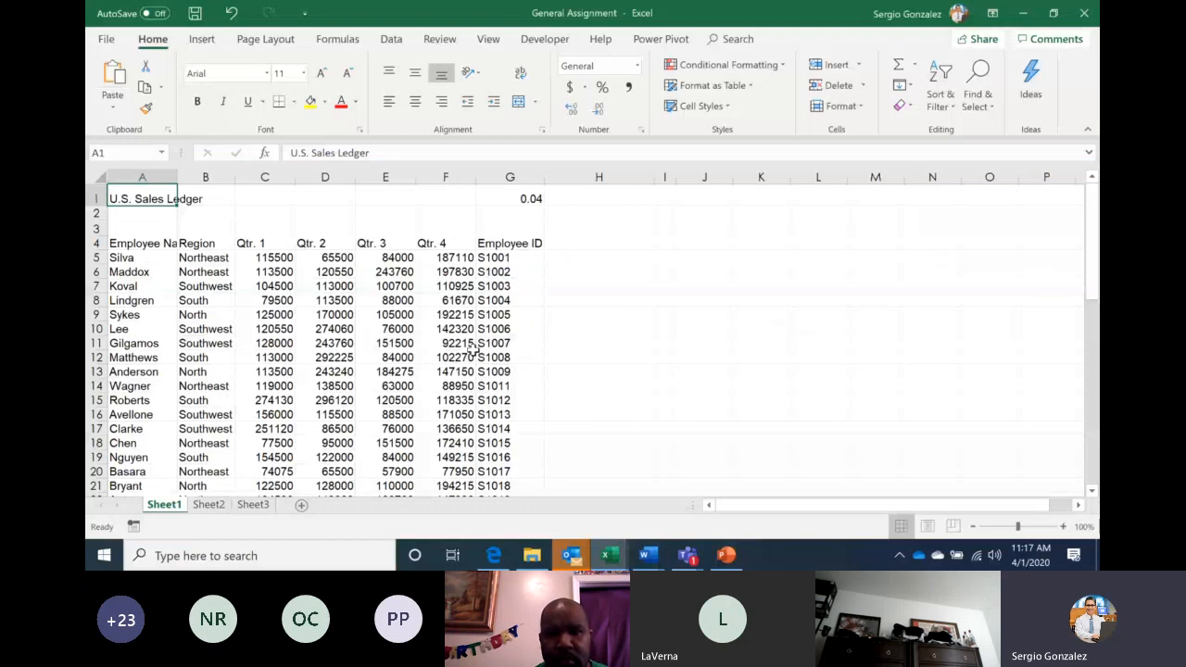
pyautogui.click(1033, 527)
pyautogui.click(974, 527)
pyautogui.click(975, 527)
pyautogui.click(975, 527)
pyautogui.click(974, 527)
pyautogui.click(974, 527)
pyautogui.click(975, 527)
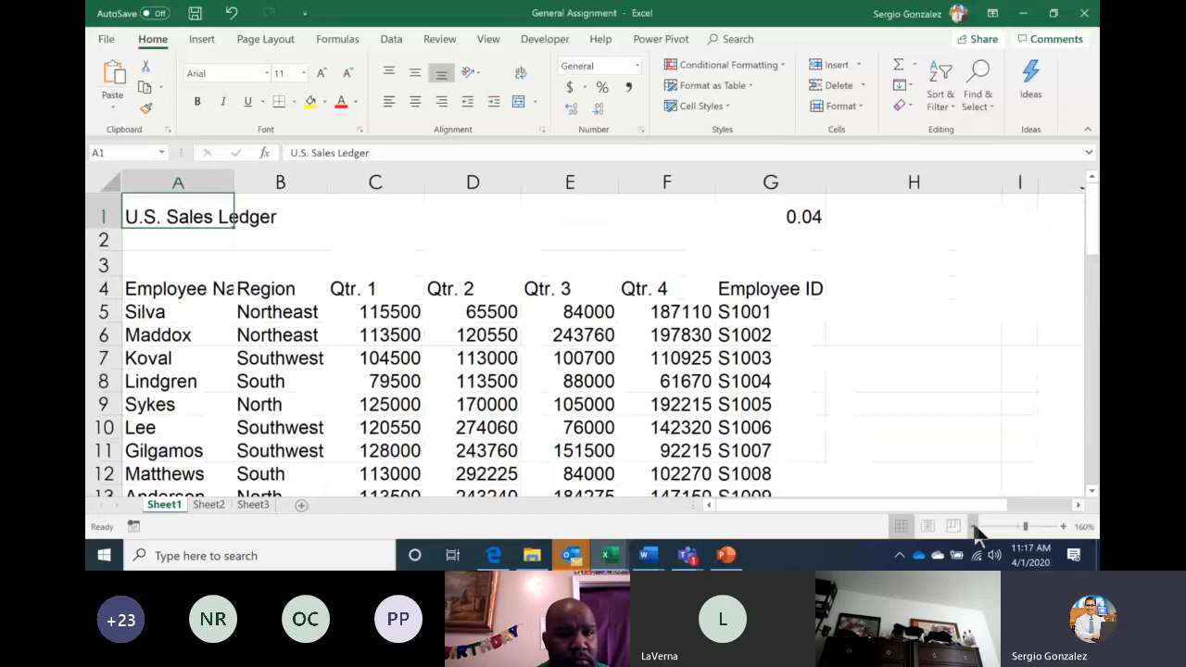
pyautogui.click(974, 527)
pyautogui.click(975, 527)
pyautogui.click(974, 527)
pyautogui.click(975, 527)
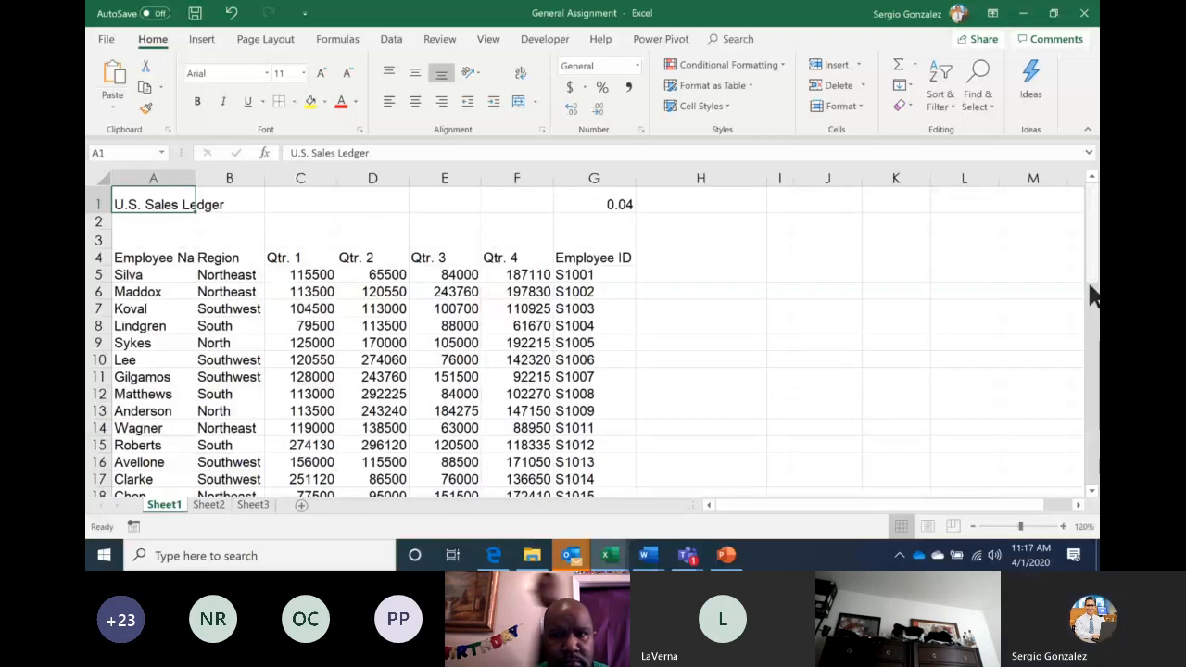
pyautogui.moveTo(1091, 295); pyautogui.dragTo(1093, 345)
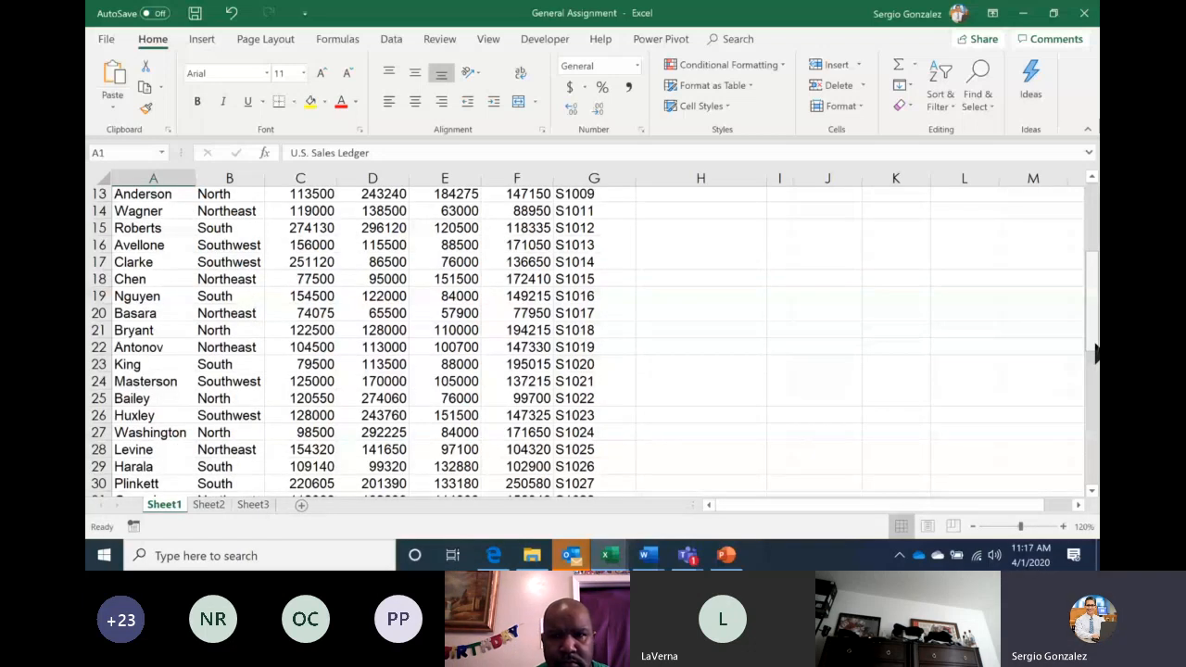
pyautogui.moveTo(1093, 345); pyautogui.dragTo(1091, 278)
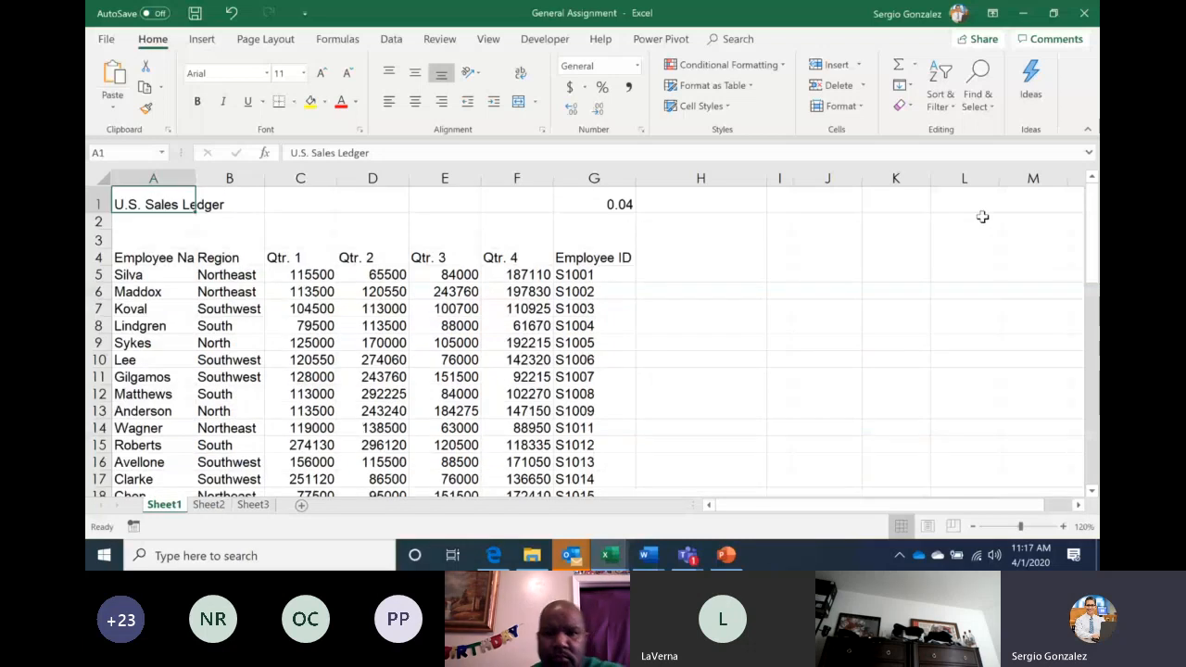
# Jump down and back up the employee list with Ctrl+Down and Ctrl+Up, ending at the Qtr. 2 header
pyautogui.press('Down')
pyautogui.press('Down')
pyautogui.press('Down')
pyautogui.press('Down')
pyautogui.press('Down')
pyautogui.press('Down')
pyautogui.press('Down')
pyautogui.press('Down')
pyautogui.press('Down')
pyautogui.press('Down')
pyautogui.press('Down')
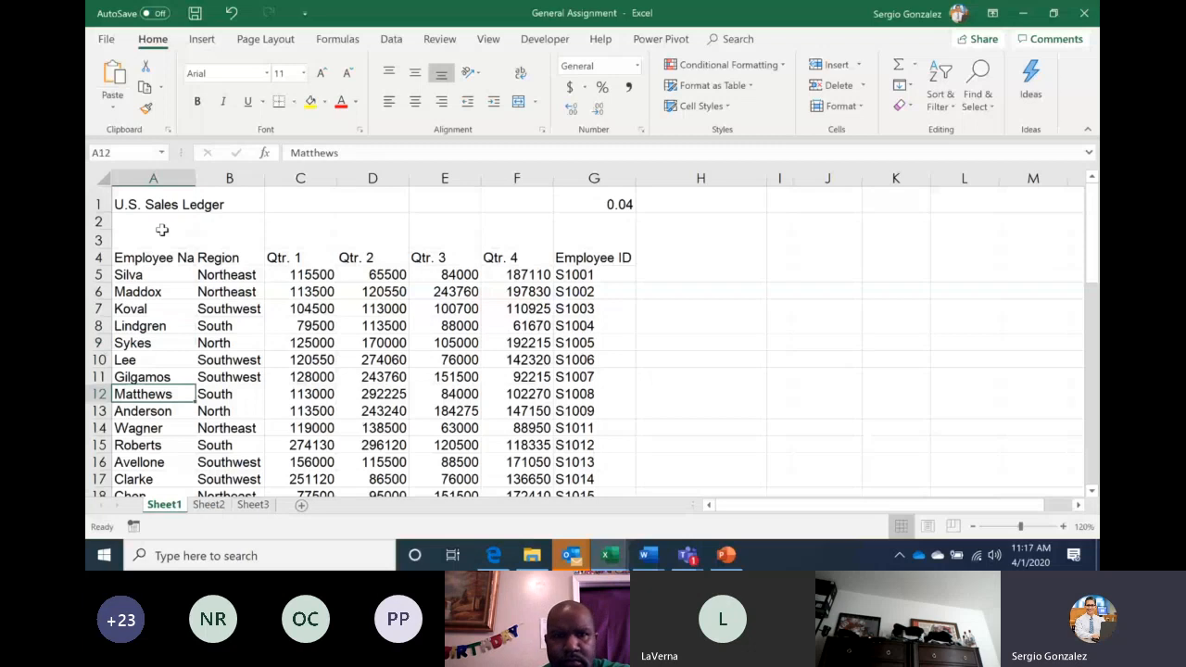
pyautogui.hotkey('ctrl', 'Down')
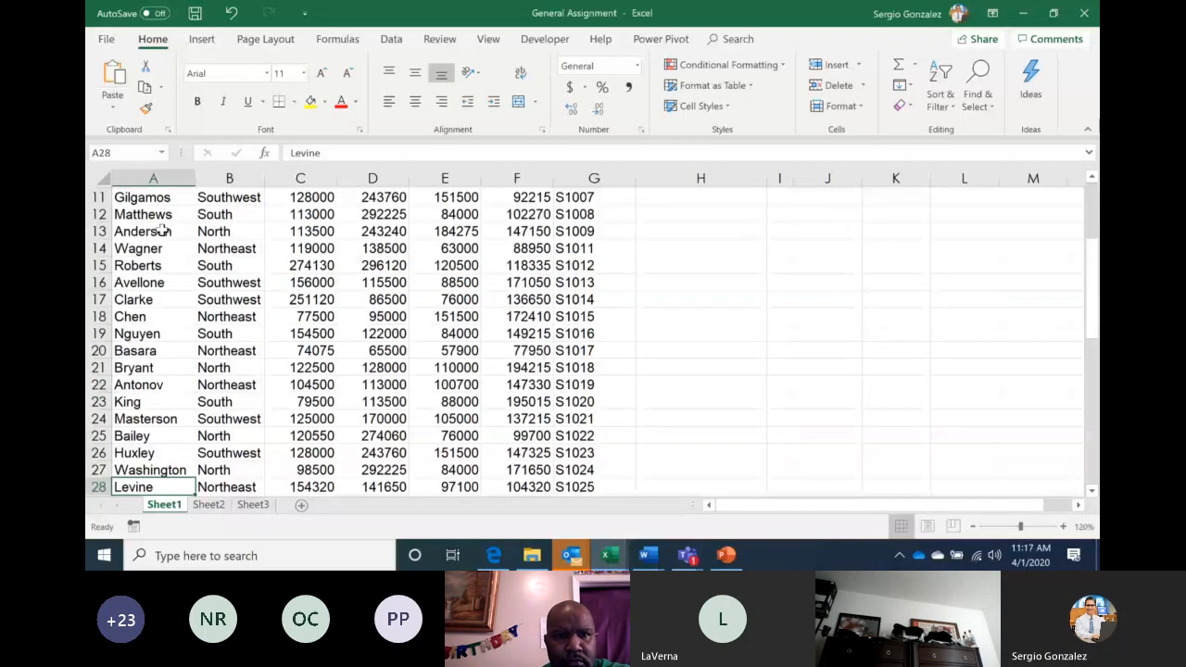
pyautogui.press('Down')
pyautogui.press('Down')
pyautogui.press('Down')
pyautogui.press('Down')
pyautogui.press('Down')
pyautogui.press('Down')
pyautogui.press('Down')
pyautogui.press('Down')
pyautogui.press('Down')
pyautogui.press('Down')
pyautogui.press('Down')
pyautogui.press('Down')
pyautogui.press('Down')
pyautogui.press('Down')
pyautogui.press('Down')
pyautogui.press('Down')
pyautogui.press('Down')
pyautogui.press('Down')
pyautogui.press('Down')
pyautogui.press('Down')
pyautogui.press('Up')
pyautogui.press('Up')
pyautogui.press('Up')
pyautogui.press('Up')
pyautogui.press('Up')
pyautogui.press('Up')
pyautogui.press('Up')
pyautogui.press('Up')
pyautogui.press('Up')
pyautogui.press('Up')
pyautogui.press('Up')
pyautogui.press('Up')
pyautogui.press('Up')
pyautogui.press('Up')
pyautogui.press('Up')
pyautogui.press('Up')
pyautogui.press('Up')
pyautogui.press('Up')
pyautogui.press('Up')
pyautogui.press('Up')
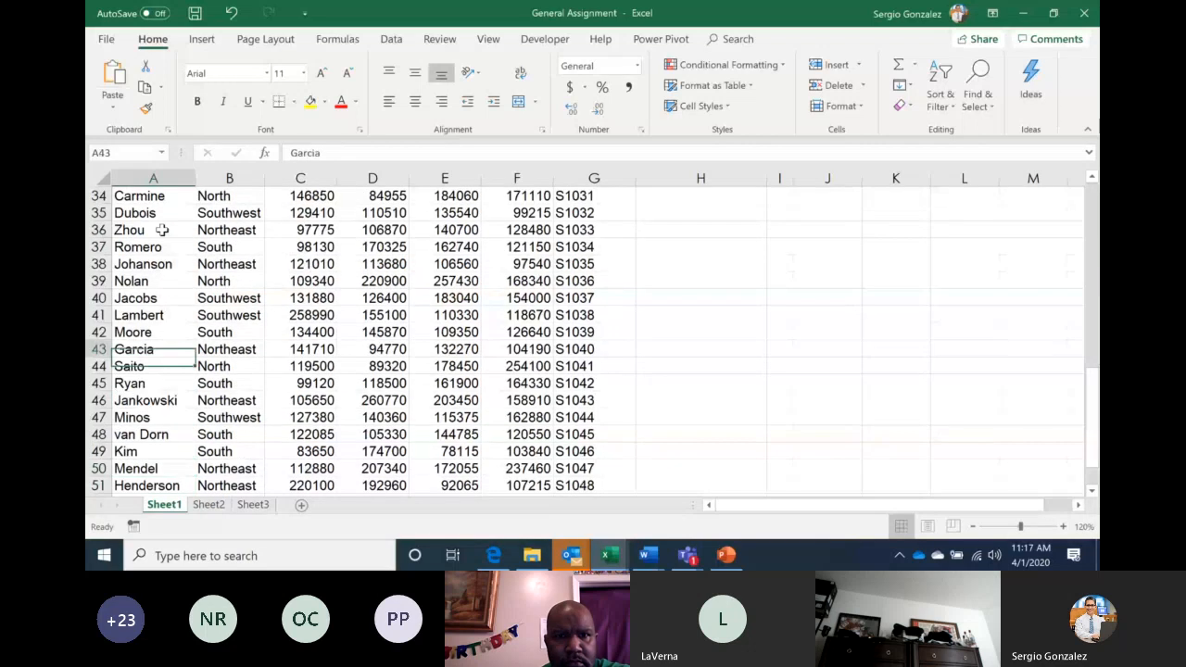
pyautogui.press('Up')
pyautogui.press('Up')
pyautogui.press('Up')
pyautogui.press('Up')
pyautogui.press('Up')
pyautogui.press('Up')
pyautogui.press('Up')
pyautogui.press('Up')
pyautogui.press('Up')
pyautogui.press('Up')
pyautogui.press('Up')
pyautogui.press('Up')
pyautogui.press('Up')
pyautogui.press('Up')
pyautogui.press('Up')
pyautogui.press('Up')
pyautogui.press('Up')
pyautogui.press('Up')
pyautogui.press('Up')
pyautogui.press('Up')
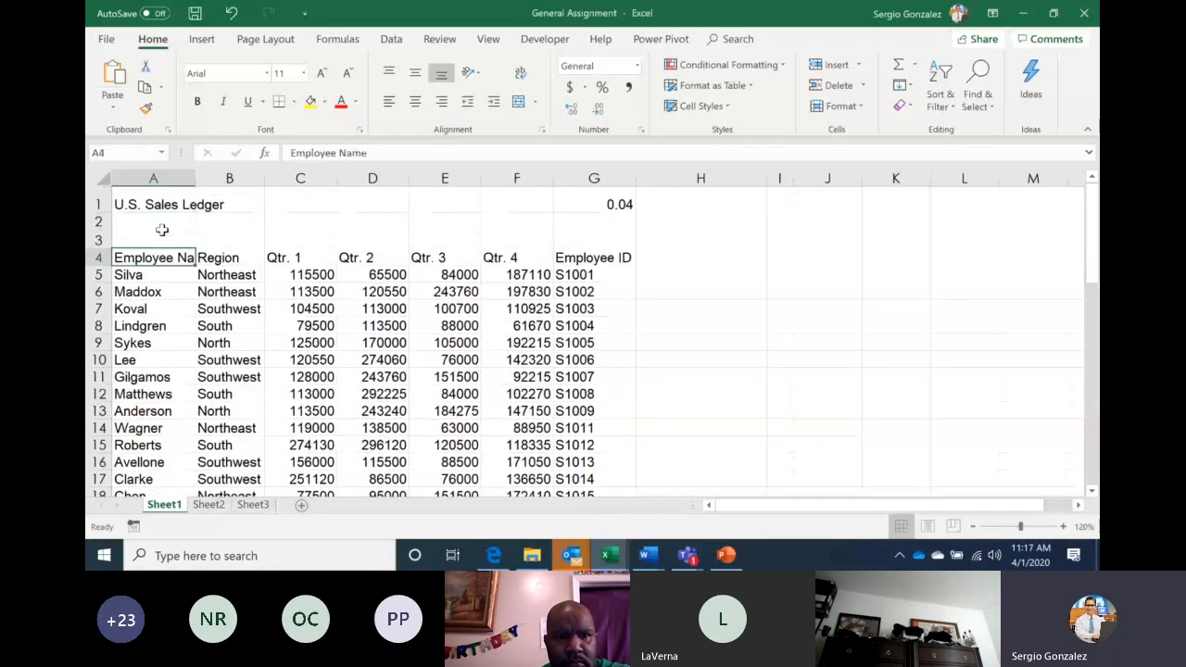
pyautogui.press('Right')
pyautogui.press('Right')
pyautogui.press('Right')
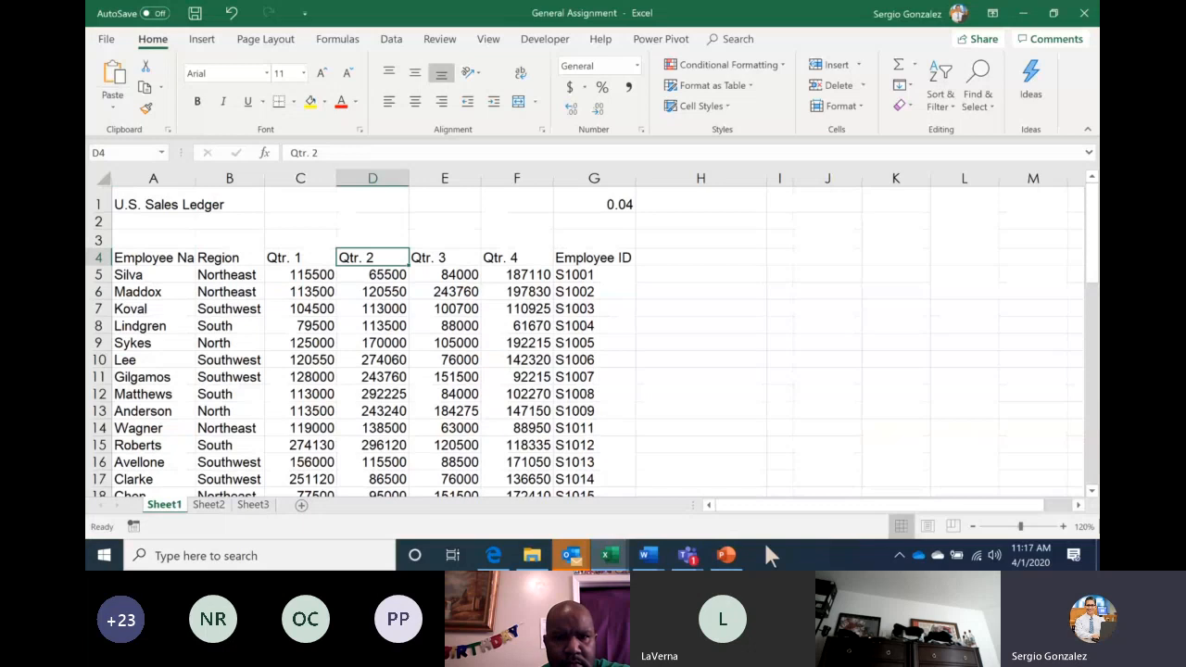
pyautogui.click(727, 555)
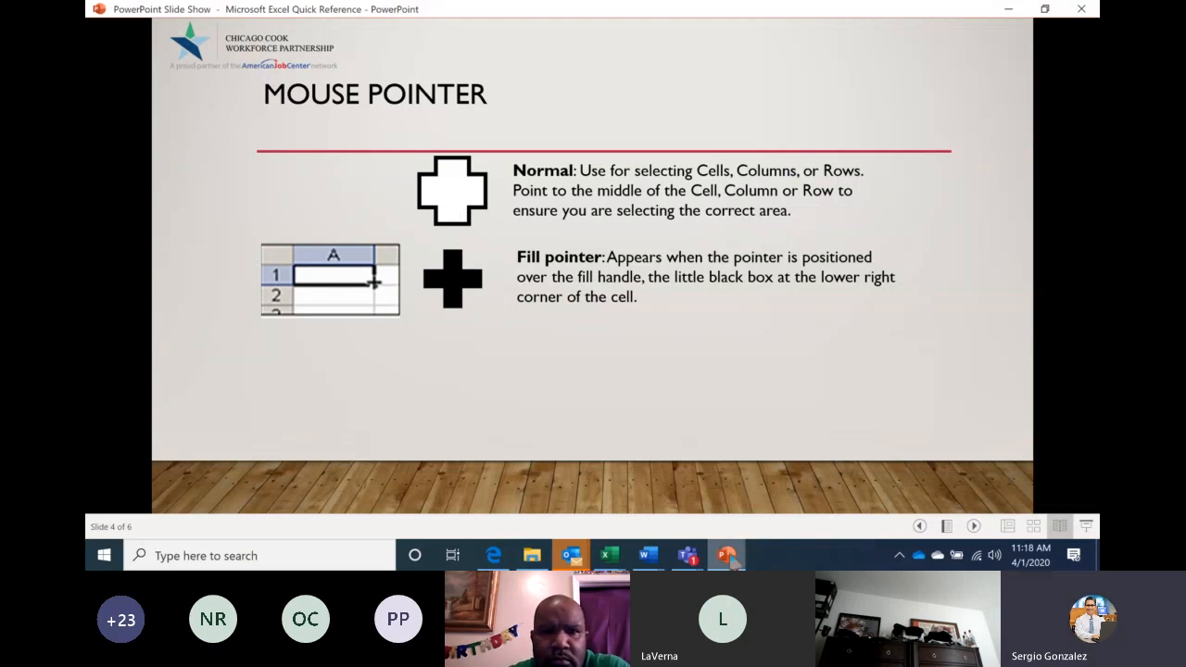
pyautogui.moveTo(733, 560)
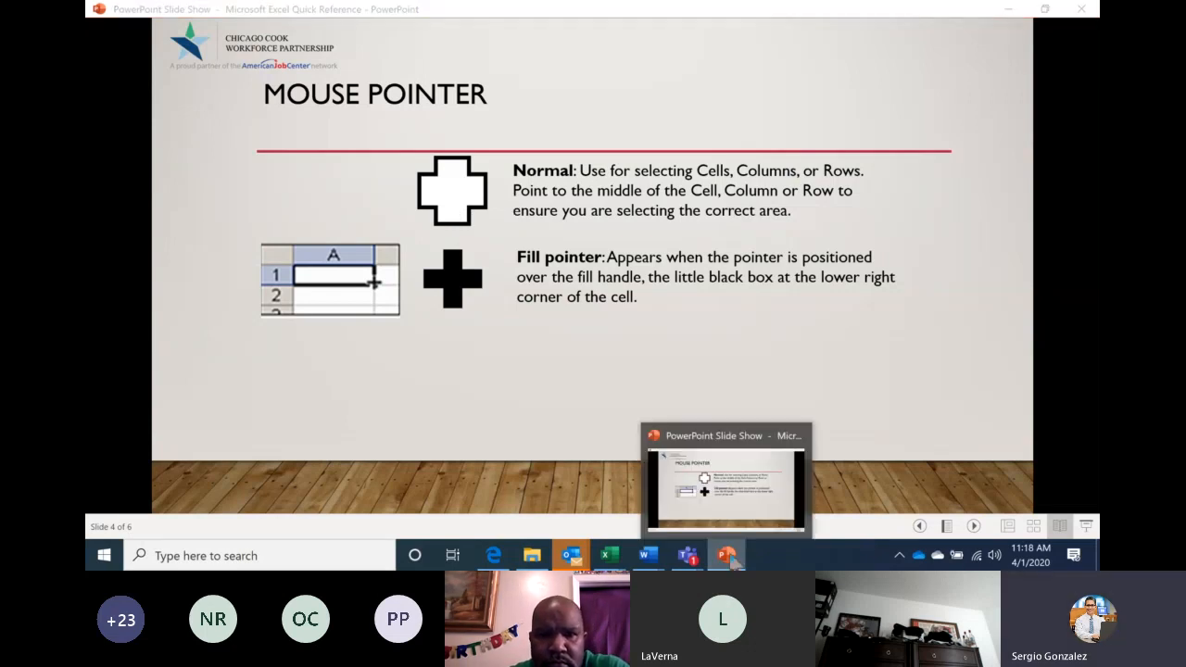
pyautogui.click(731, 557)
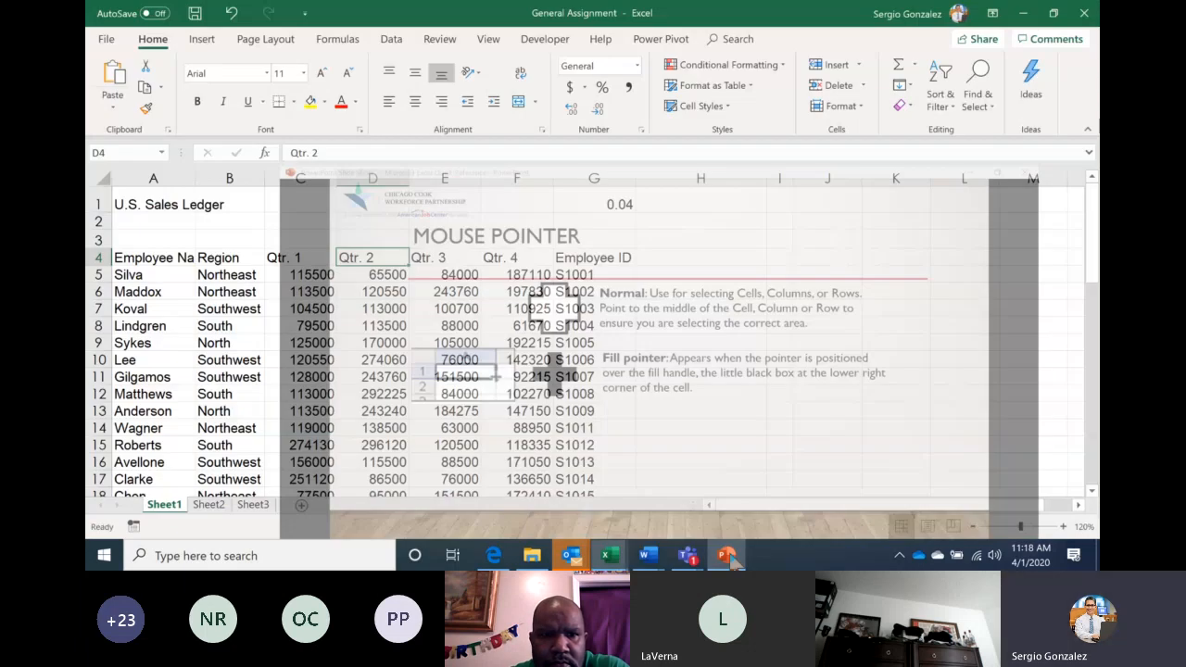
# Delete the Qtr. 2–Qtr. 4 headers in D4:F4 and autofill them again from Qtr. 1 in C4
pyautogui.moveTo(371, 259); pyautogui.dragTo(500, 256)
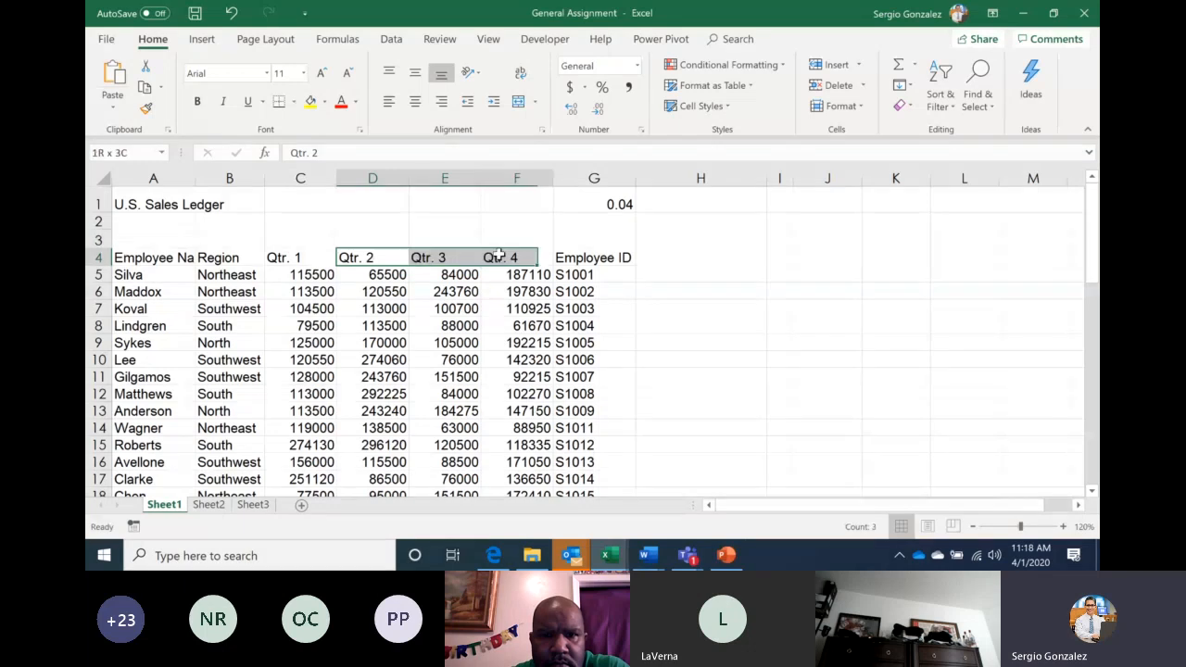
pyautogui.press('Delete')
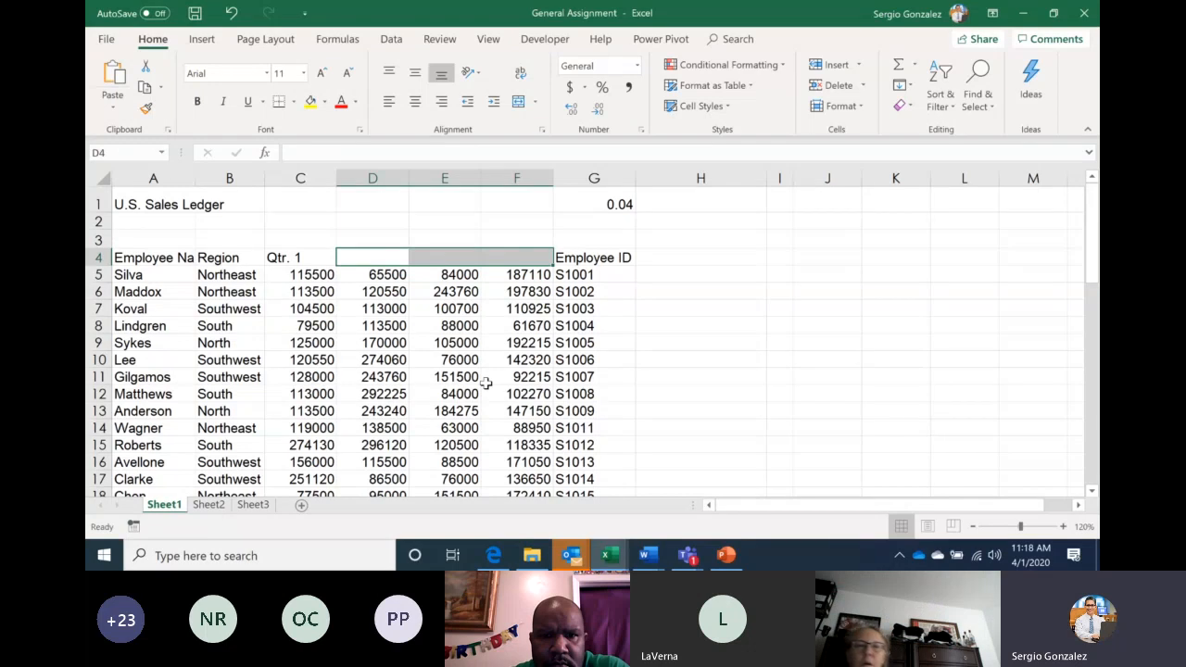
pyautogui.click(302, 257)
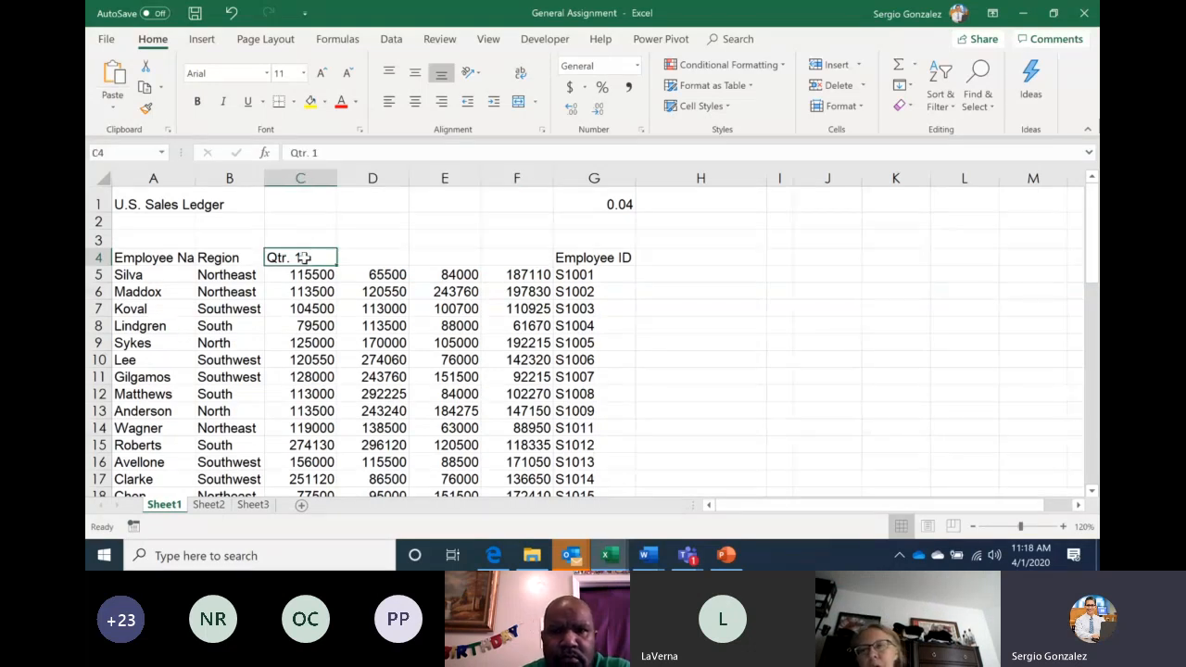
pyautogui.moveTo(337, 266); pyautogui.dragTo(552, 266)
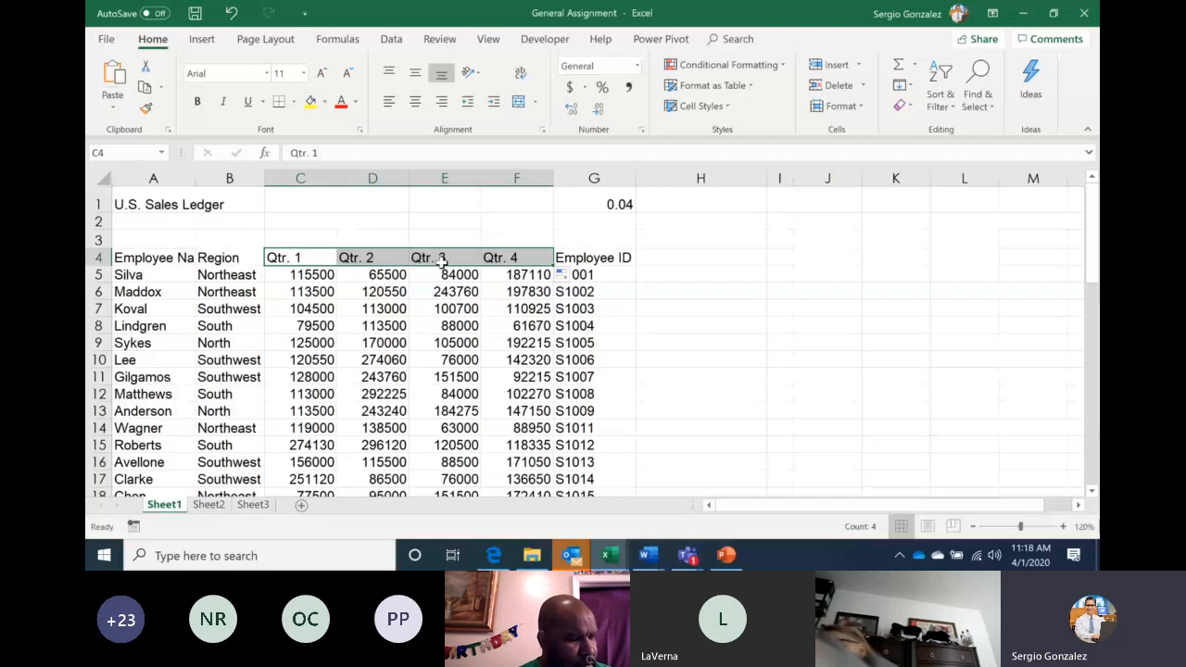
# Bold and centre the Qtr. 1–Qtr. 4 headers, then bold the full header row A4:G4
pyautogui.click(199, 102)
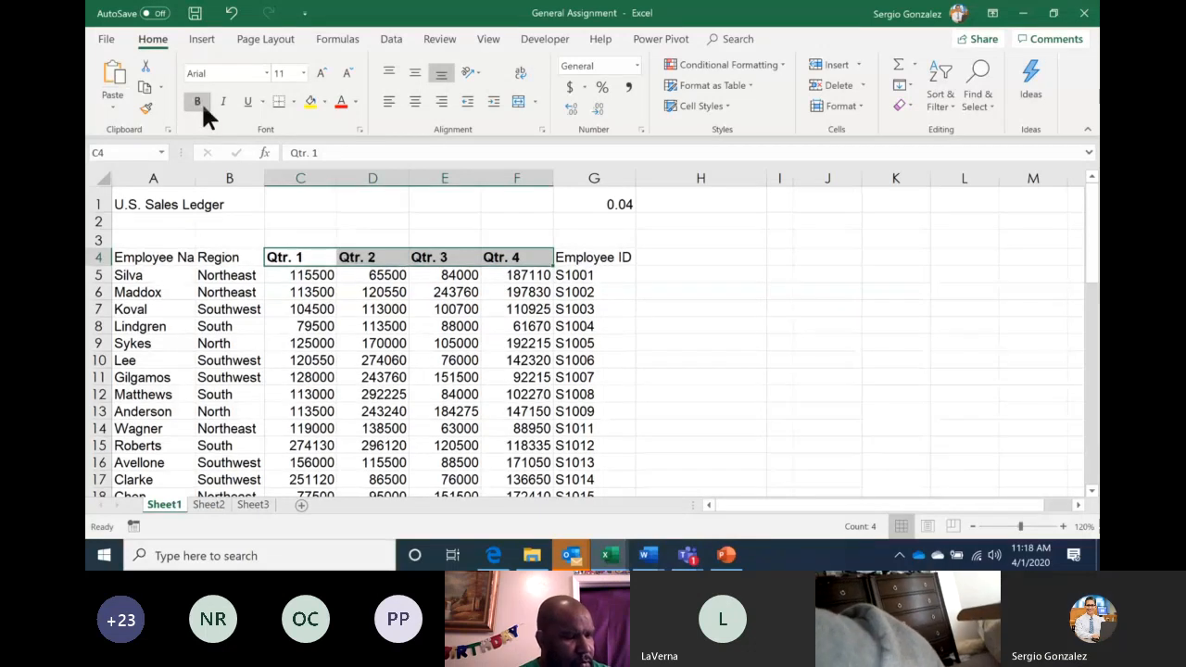
pyautogui.click(415, 100)
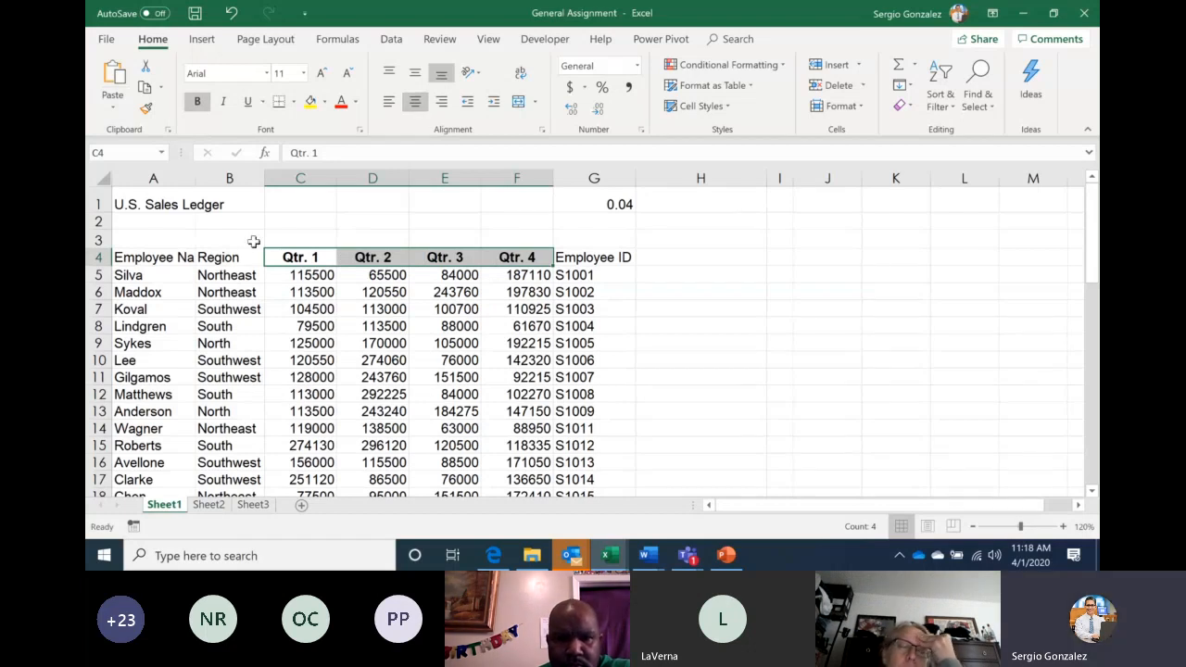
pyautogui.moveTo(145, 258); pyautogui.dragTo(598, 254)
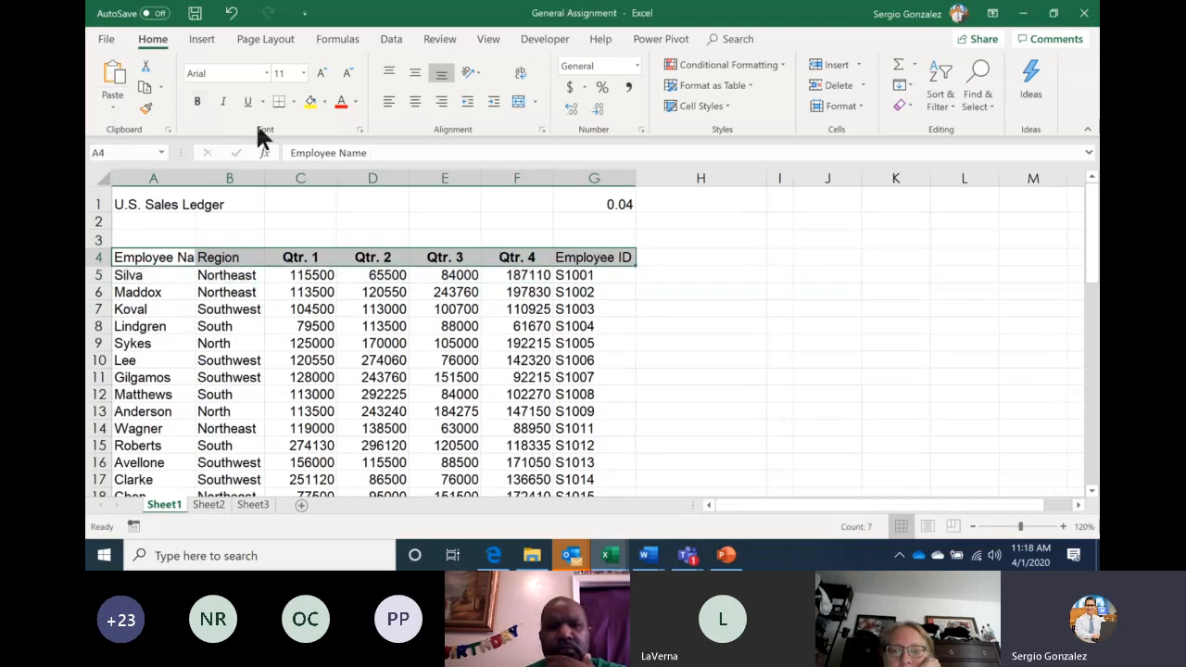
pyautogui.click(195, 98)
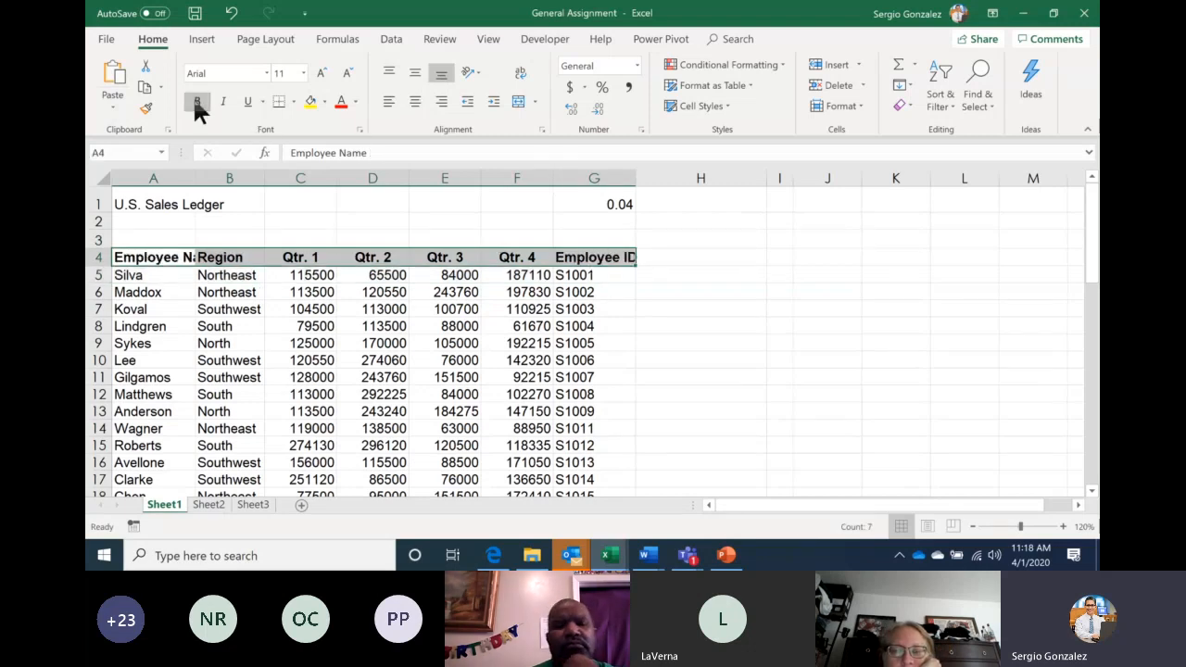
pyautogui.click(277, 381)
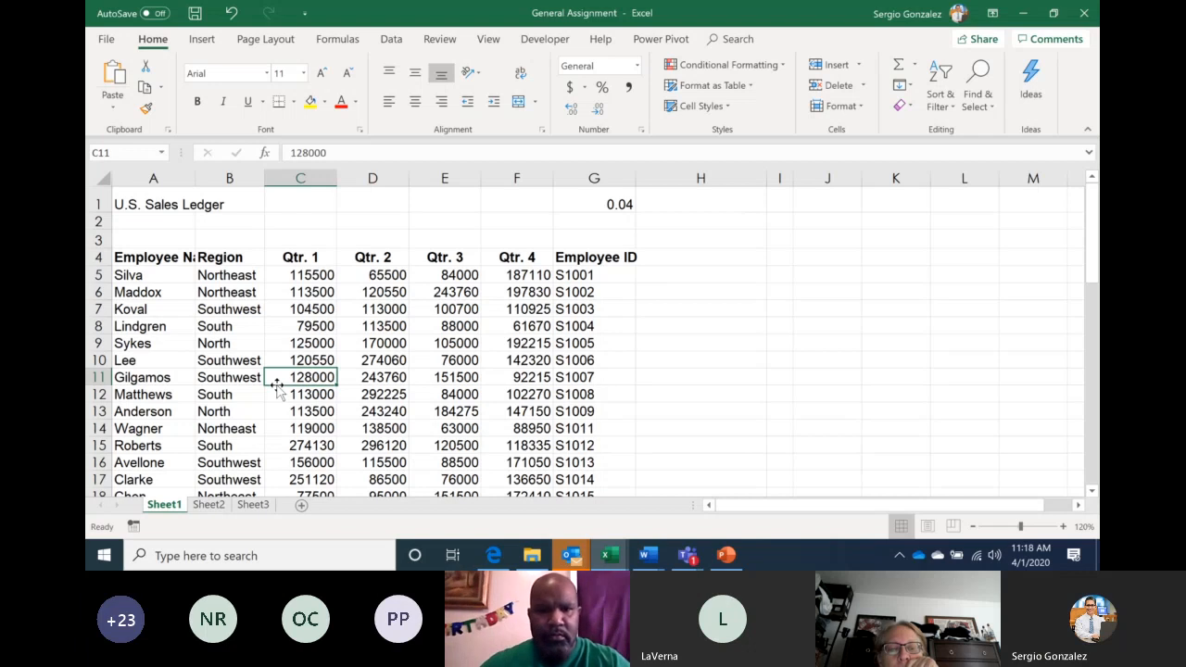
pyautogui.click(687, 556)
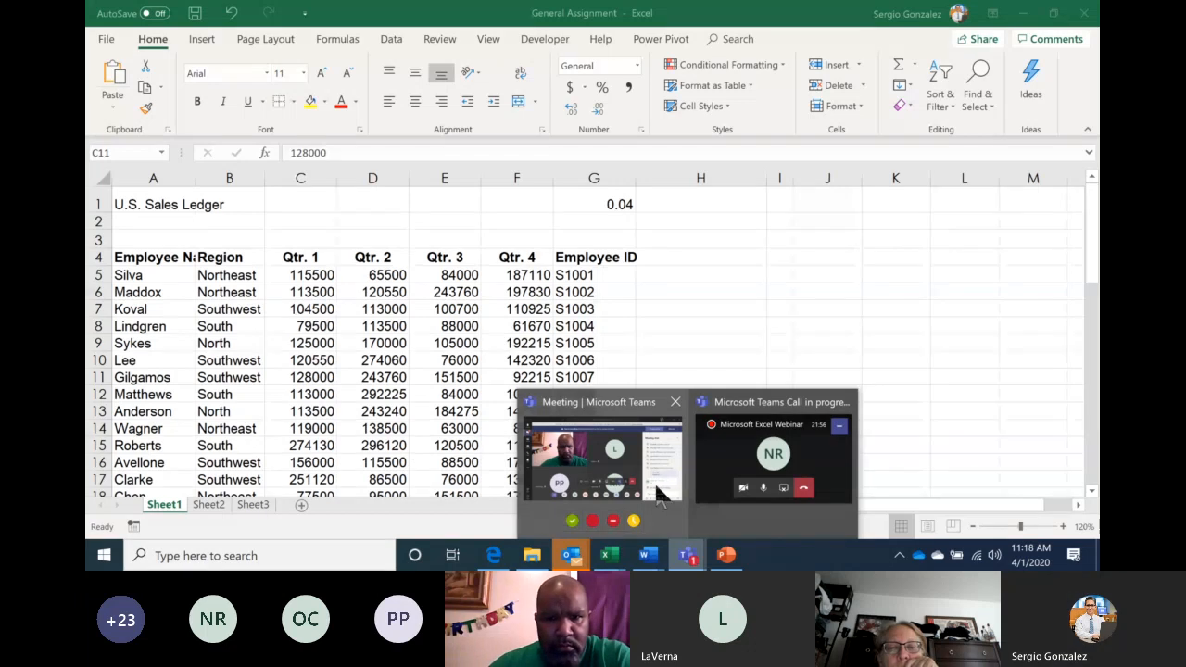
# Bring the Teams meeting window forward to read the attendee's new chat question
pyautogui.click(658, 490)
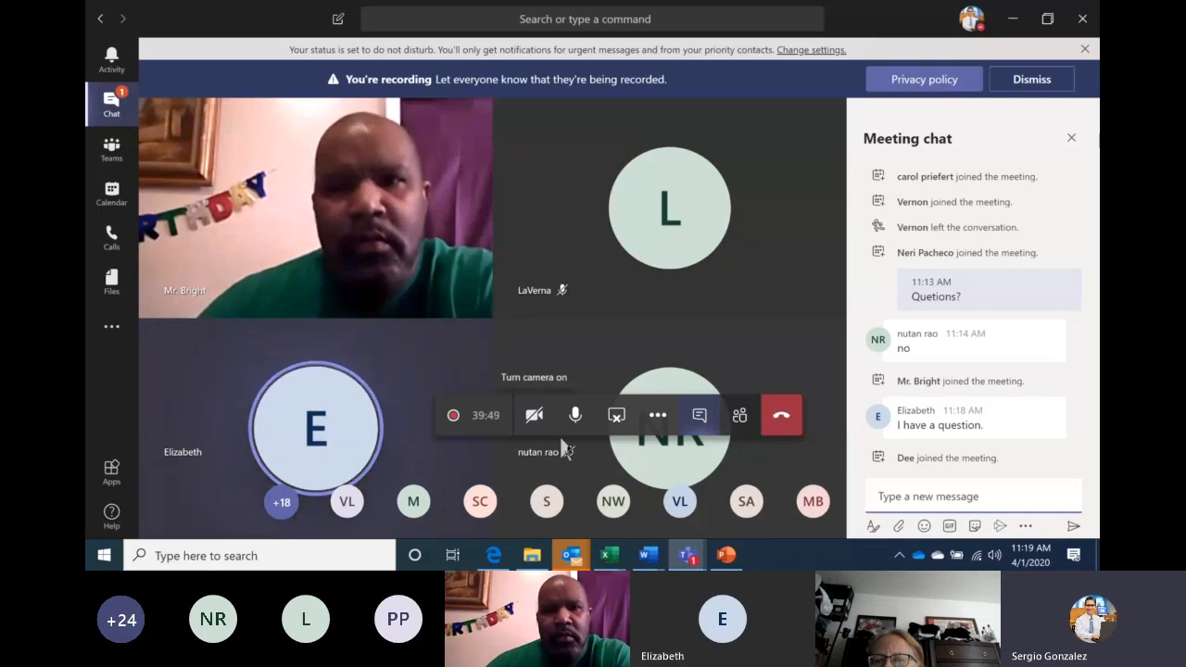
# Show the PowerPoint Mouse Pointer slide briefly, then leave the Book2 workbook in front
pyautogui.moveTo(616, 559)
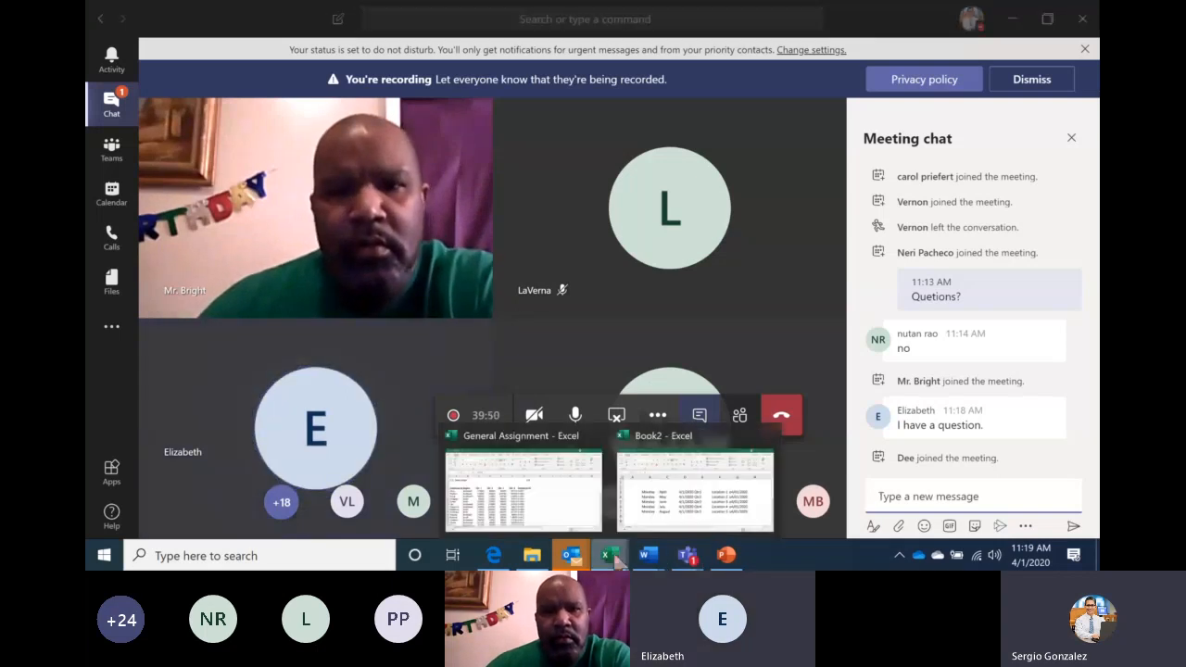
pyautogui.moveTo(651, 500)
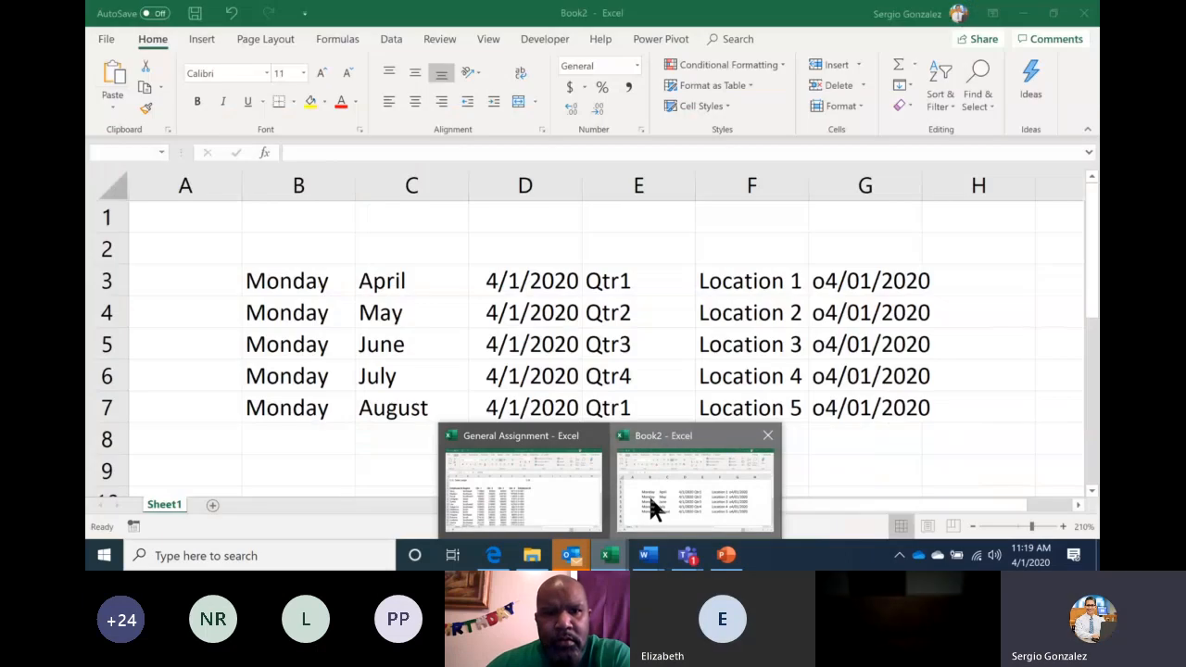
pyautogui.click(650, 507)
pyautogui.click(728, 560)
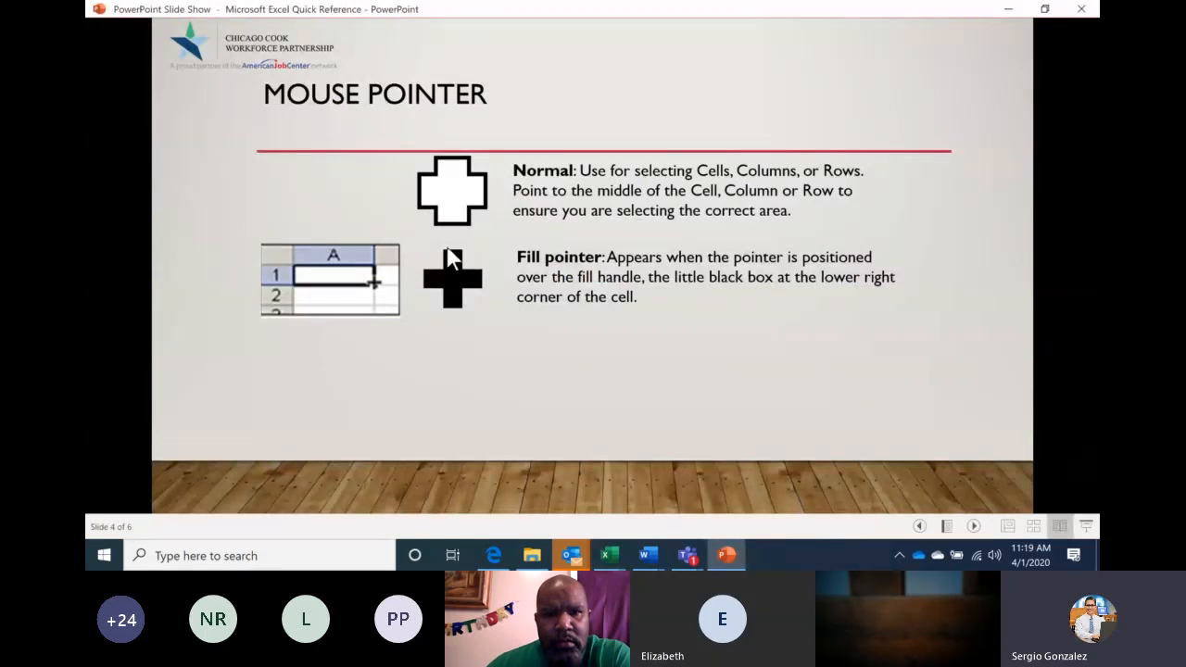
pyautogui.click(733, 555)
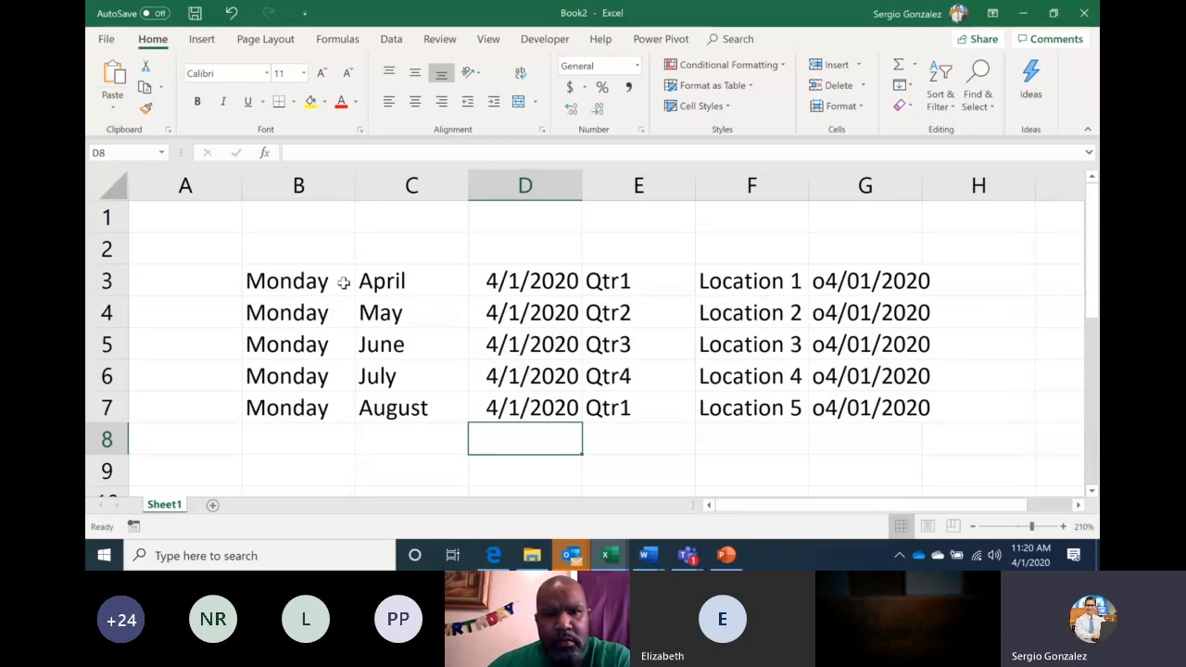
# Make the month names April through August in C3:C7 bold and centred
pyautogui.click(407, 284)
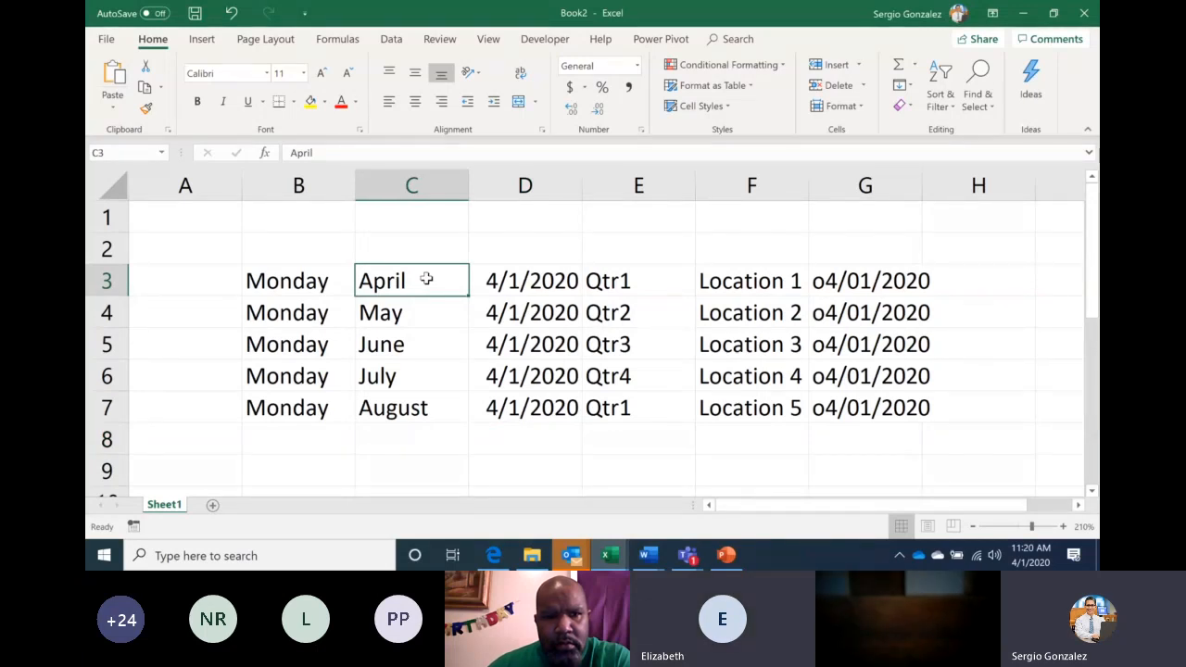
pyautogui.moveTo(421, 295); pyautogui.dragTo(408, 398)
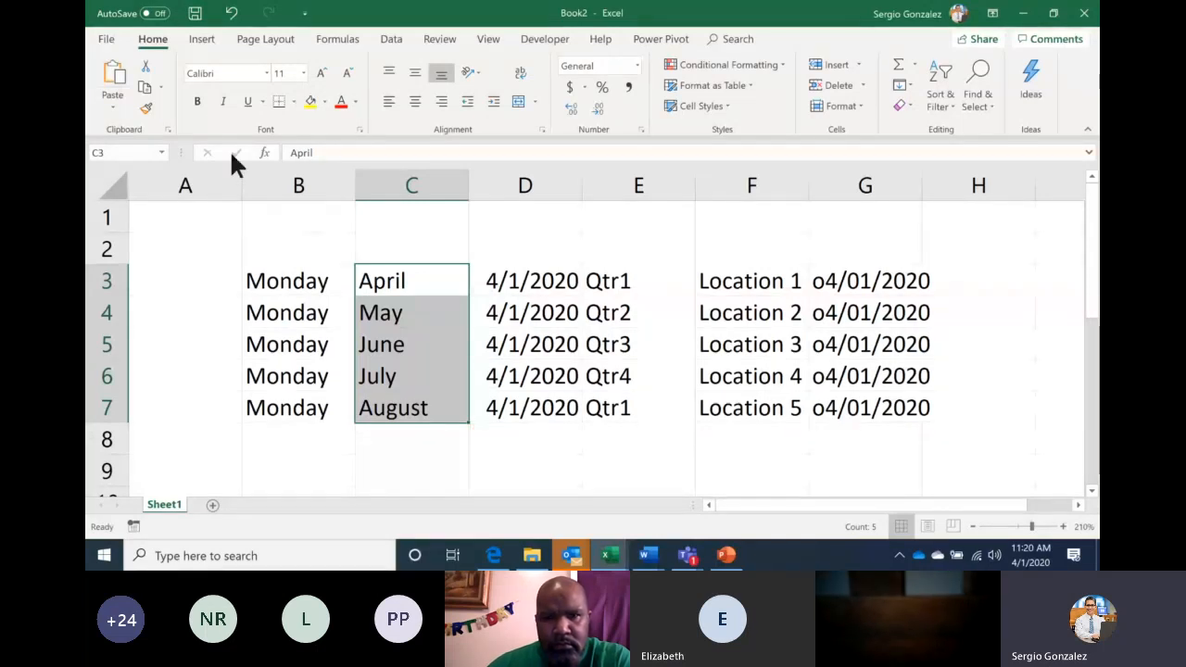
pyautogui.click(197, 98)
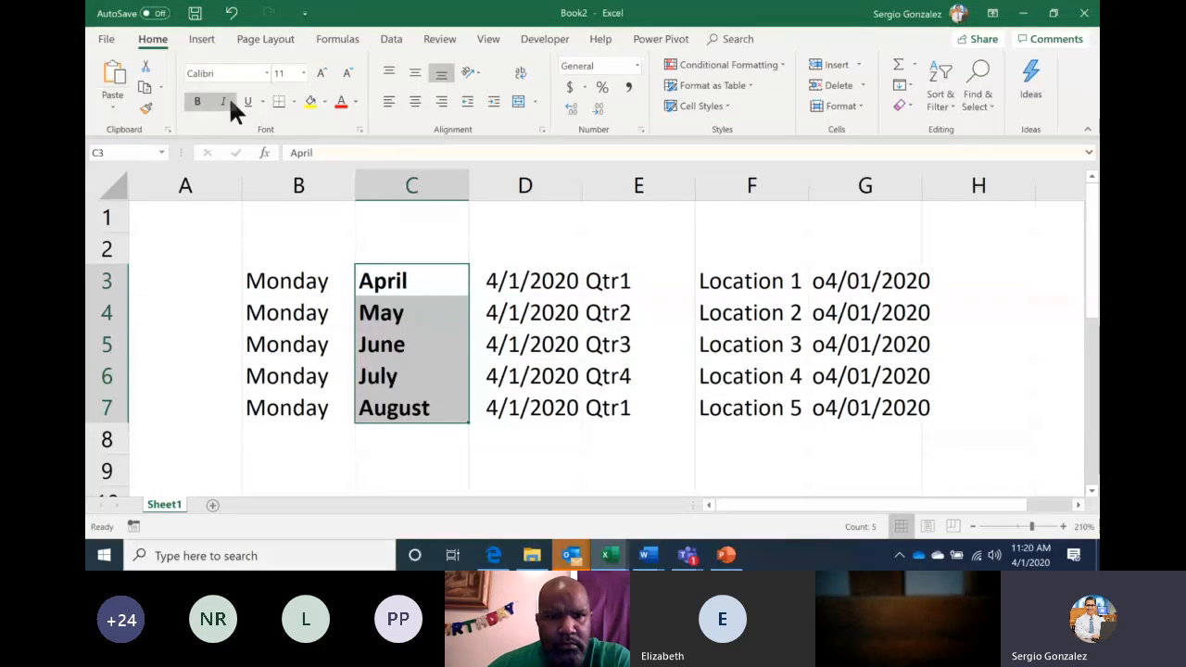
pyautogui.click(414, 101)
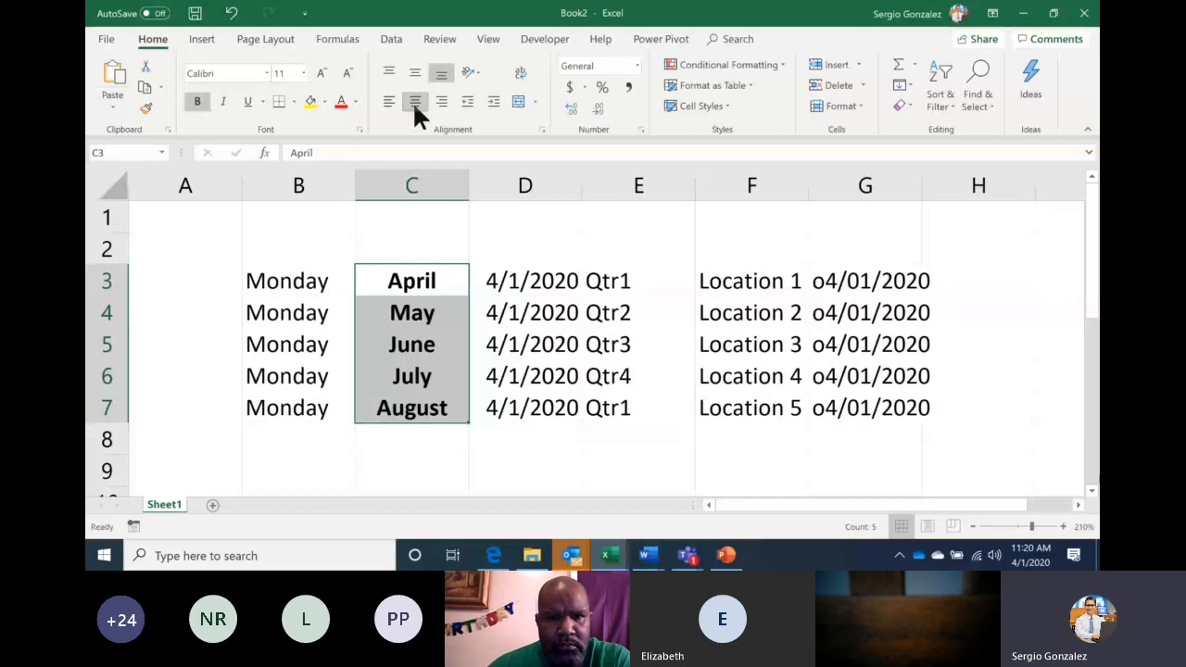
pyautogui.click(304, 289)
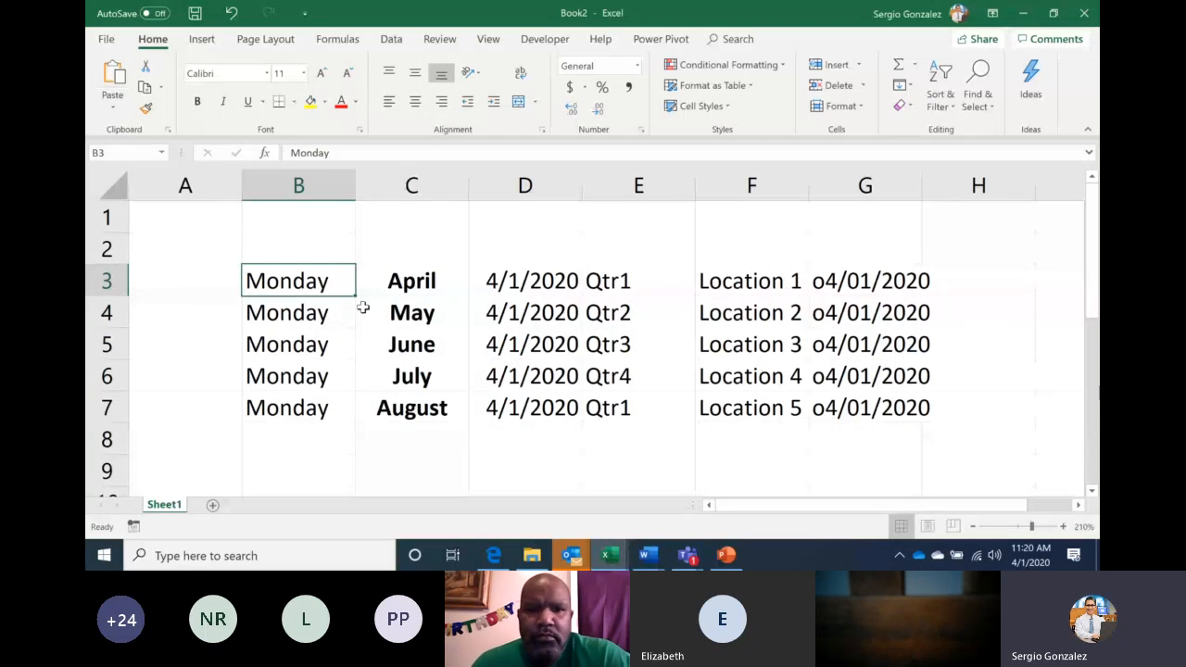
# Drag Monday from B3 down to B7 and set Auto Fill Options to Copy Cells
pyautogui.moveTo(354, 295); pyautogui.dragTo(348, 415)
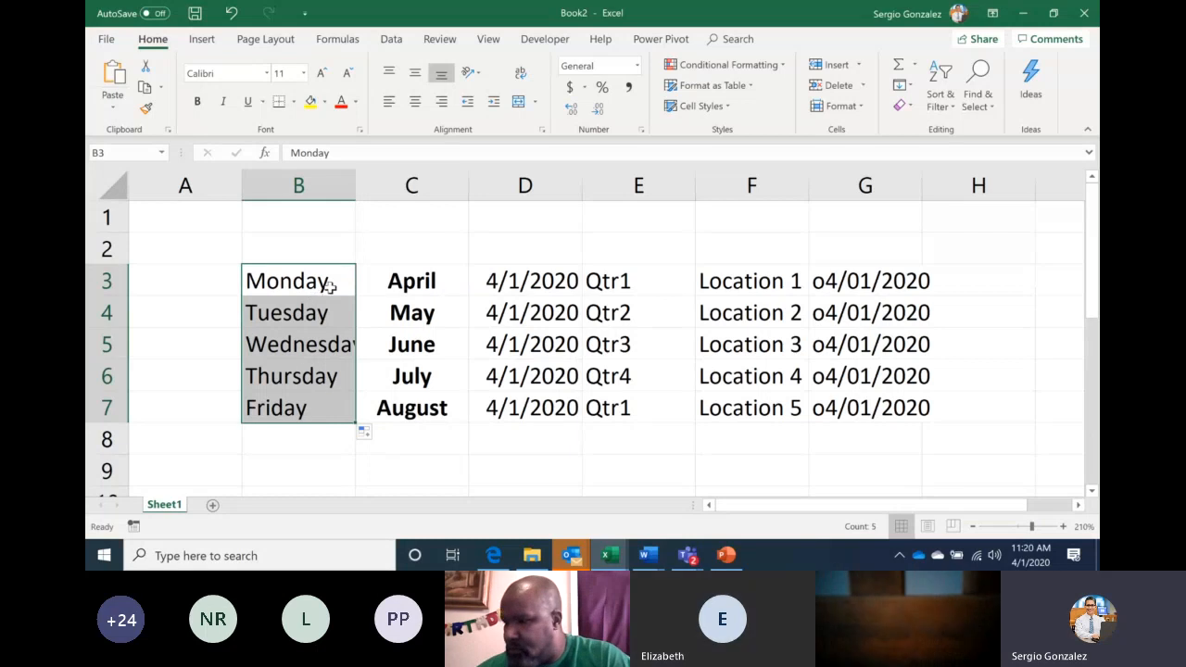
pyautogui.click(367, 432)
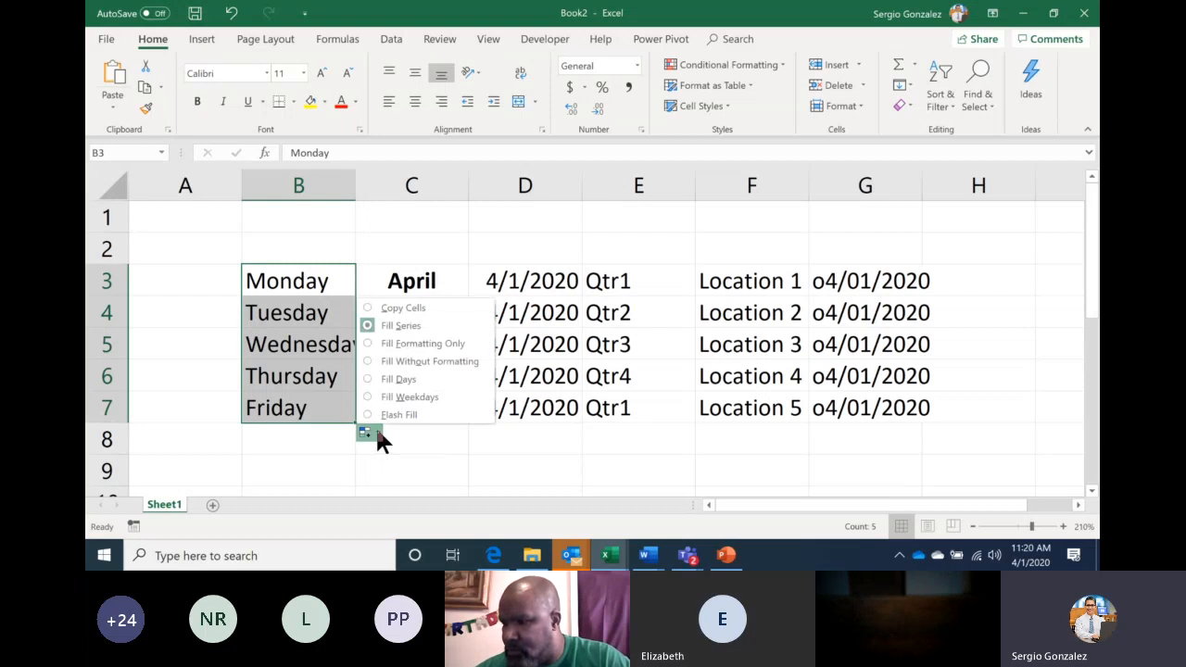
pyautogui.click(404, 308)
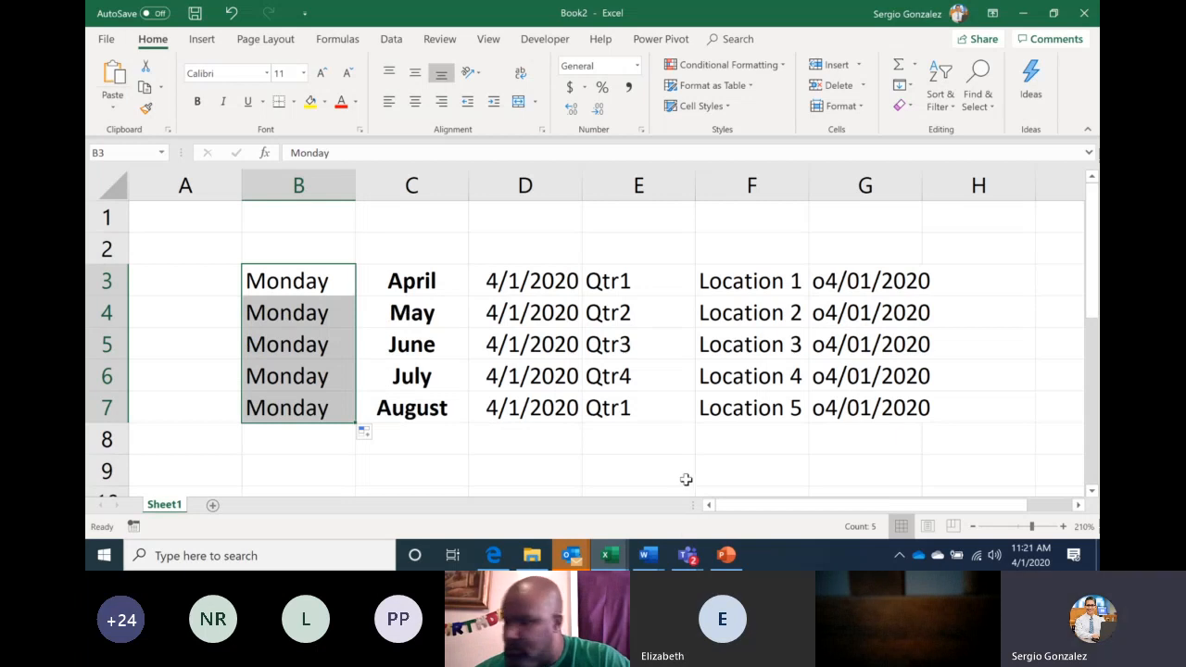
pyautogui.click(688, 556)
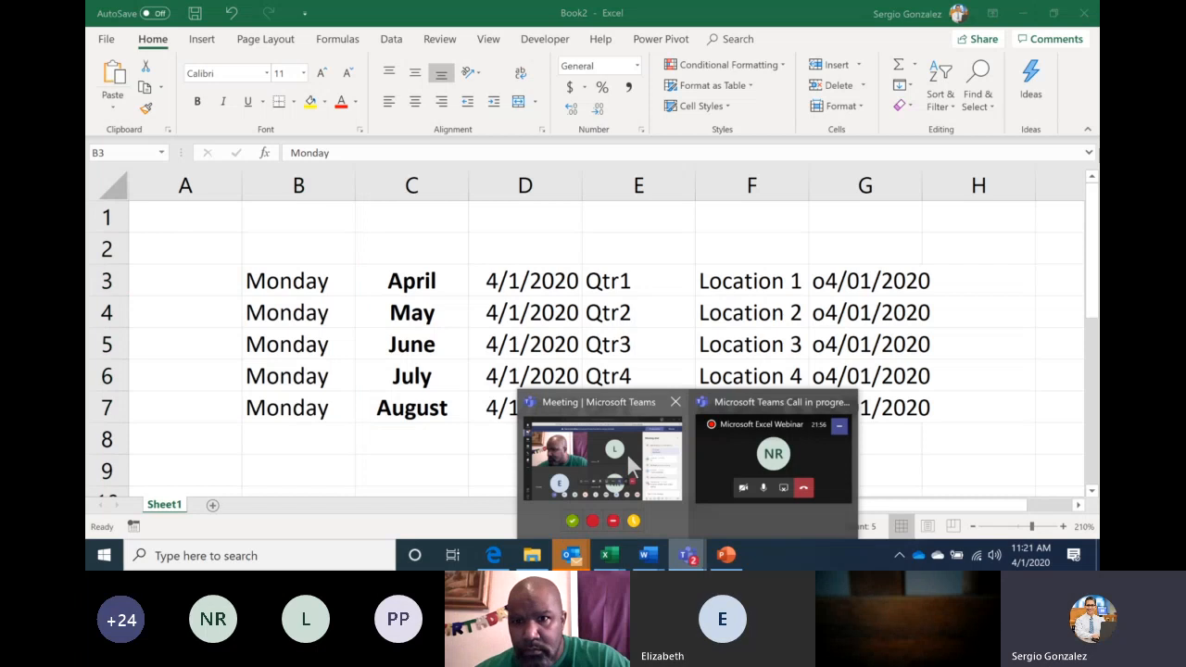
pyautogui.click(628, 459)
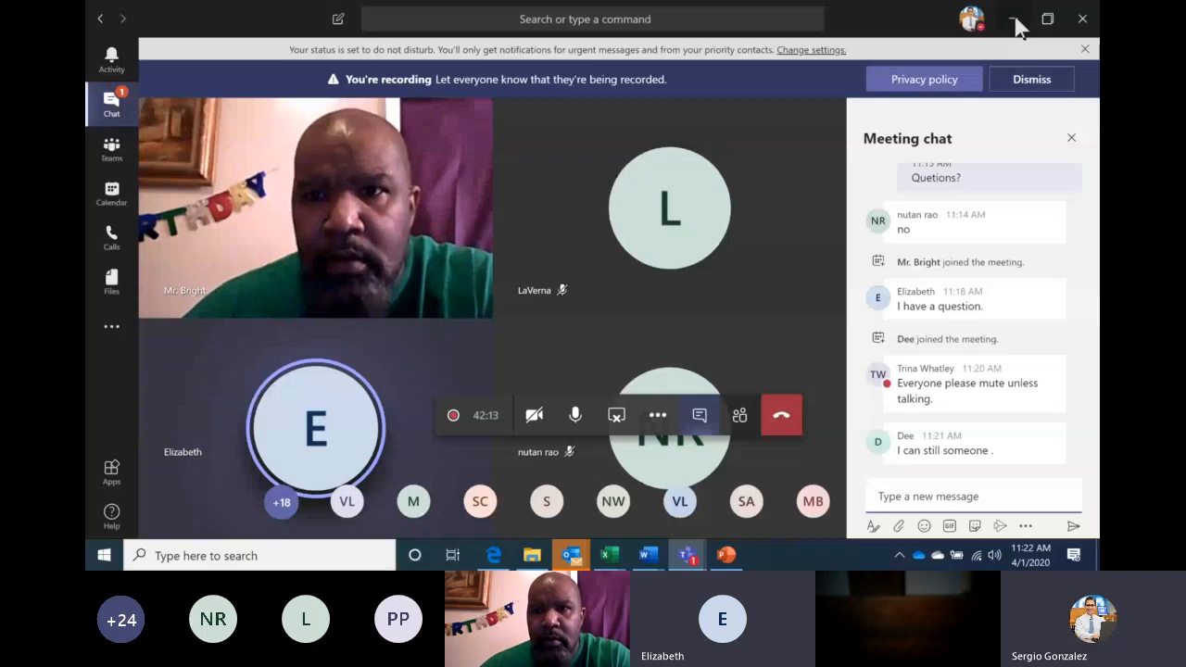
pyautogui.click(1015, 21)
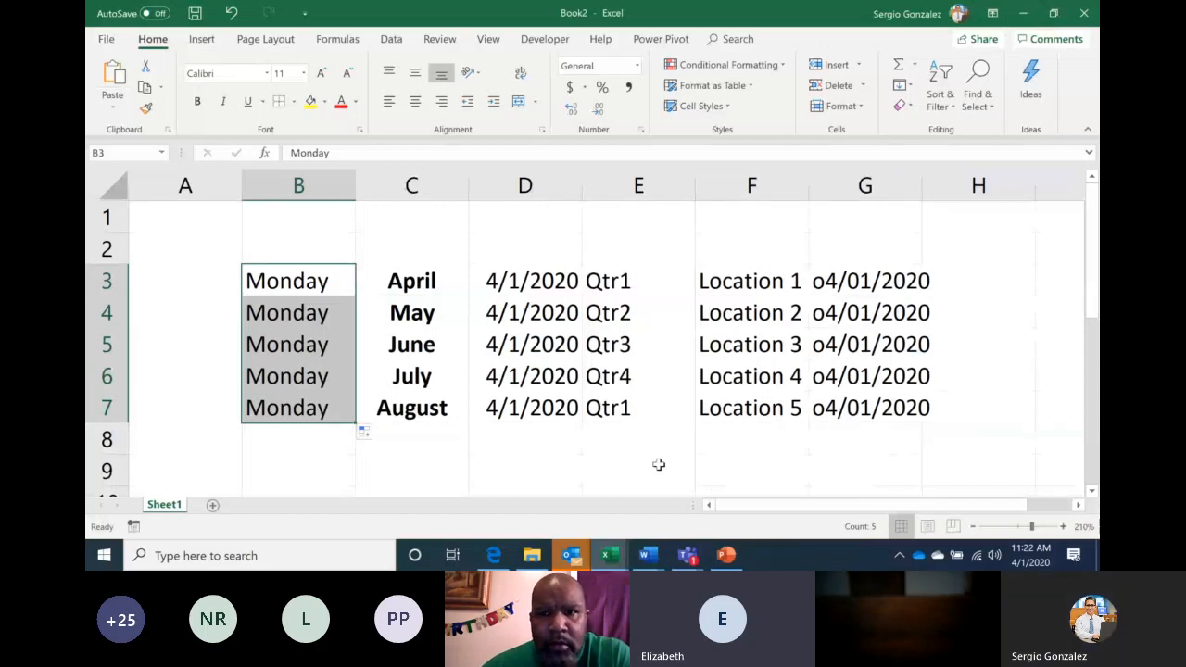
# Open the Teams meeting, review the participants list, then return to the chat
pyautogui.click(690, 556)
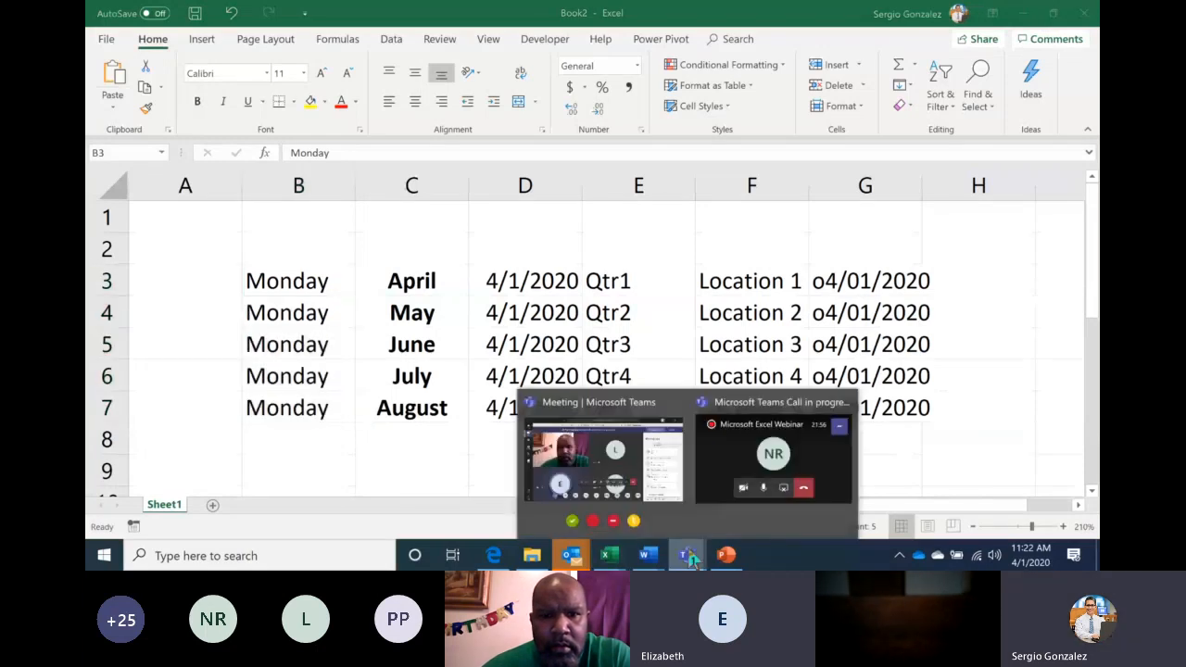
pyautogui.click(628, 484)
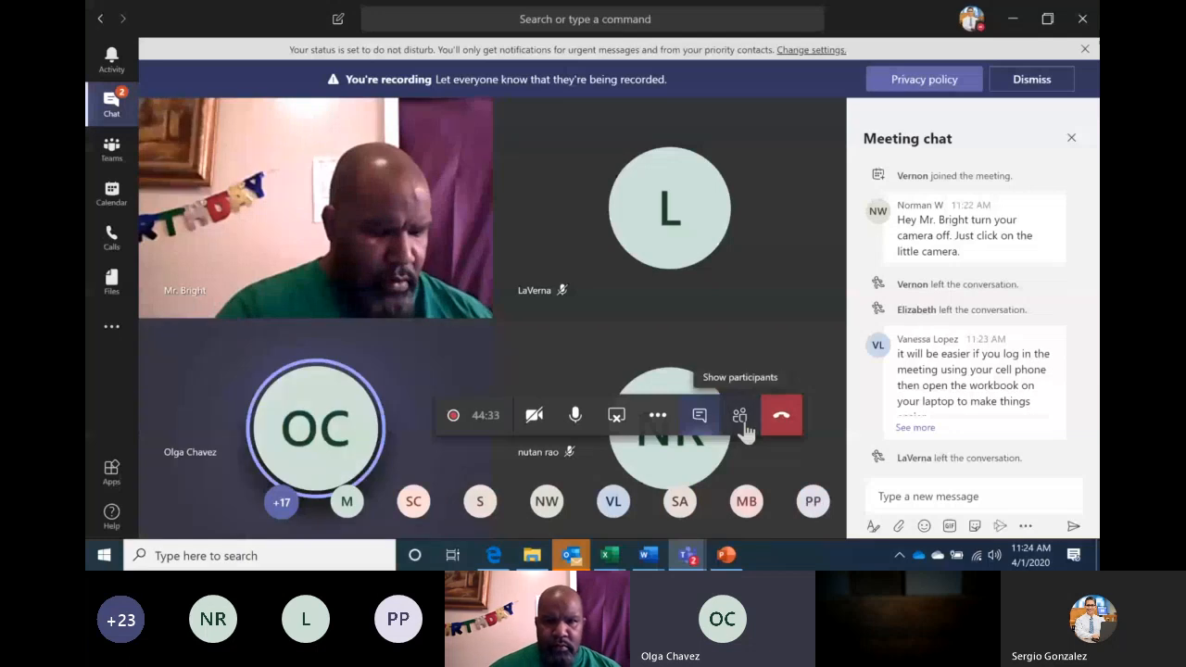
pyautogui.click(744, 424)
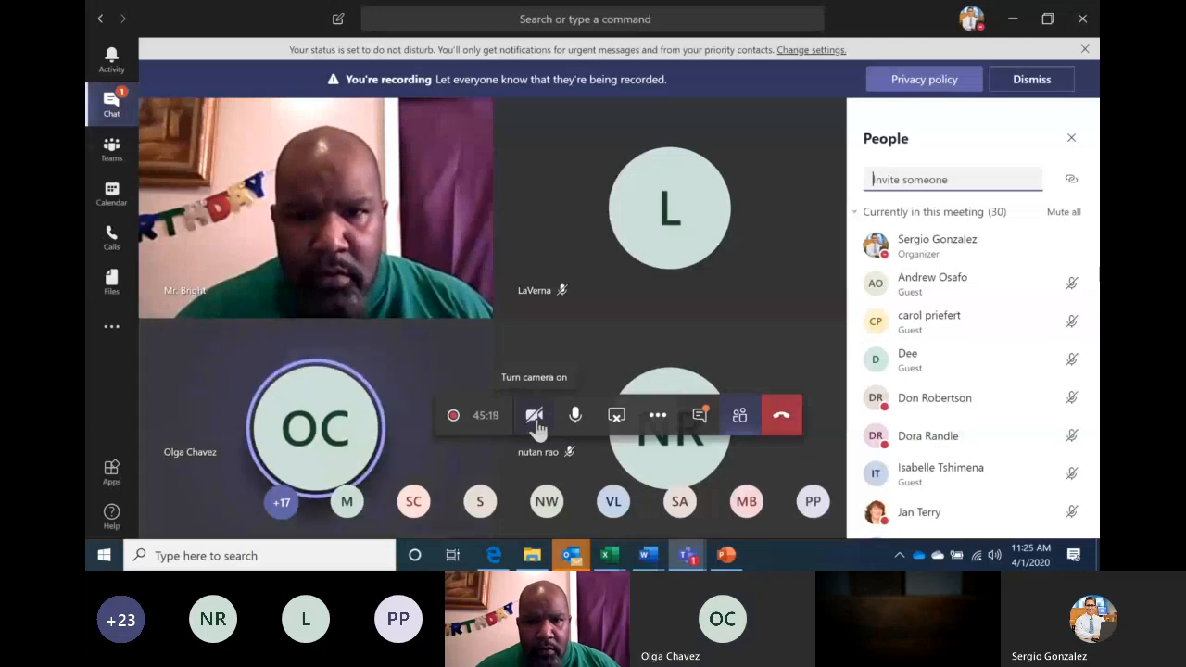
pyautogui.click(701, 419)
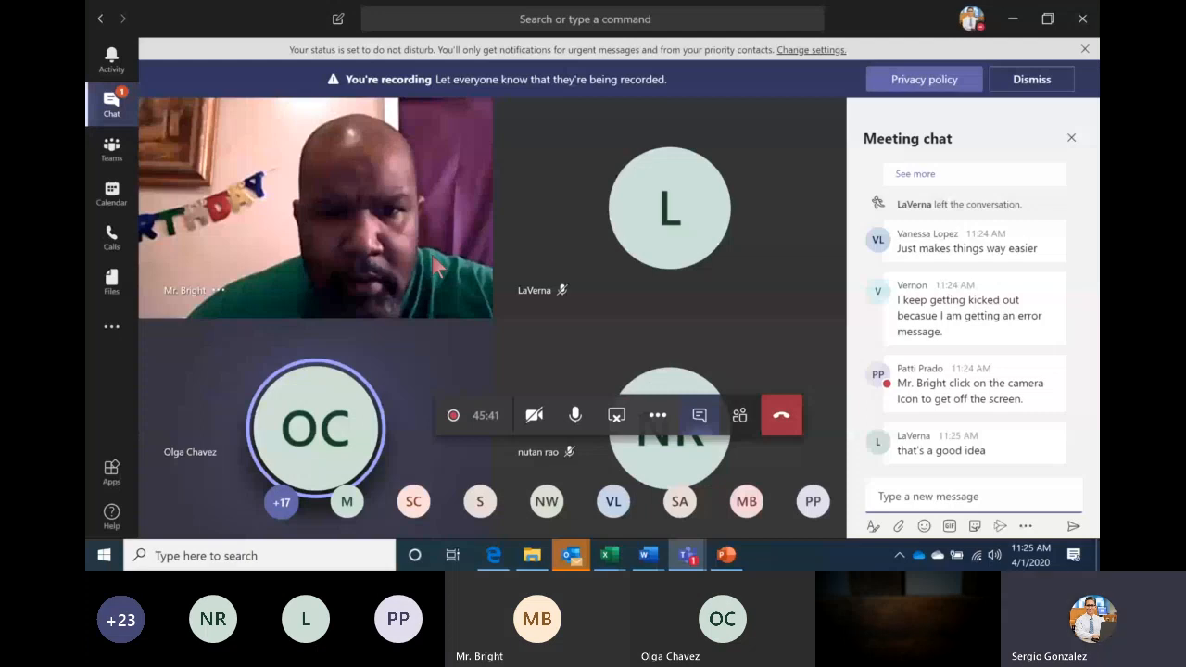
# Jump to the ledger's last row (row 54, S1051), then switch to the PowerPoint slide show
pyautogui.hotkey('alt', 'Tab')
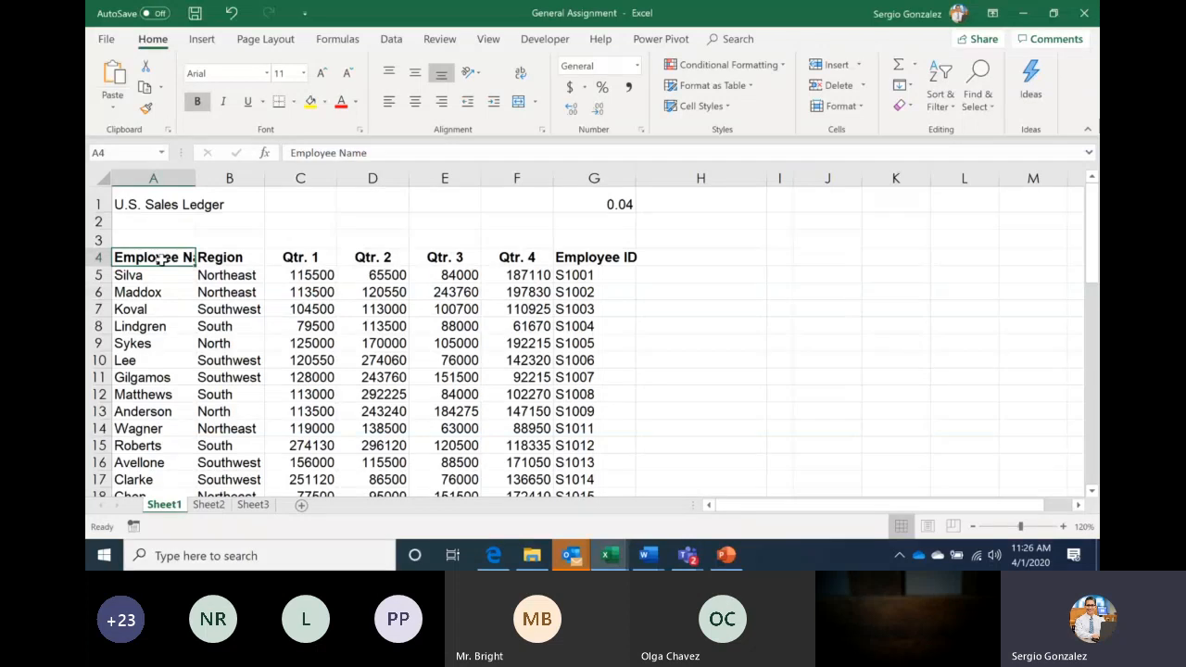
pyautogui.hotkey('ctrl', 'Down')
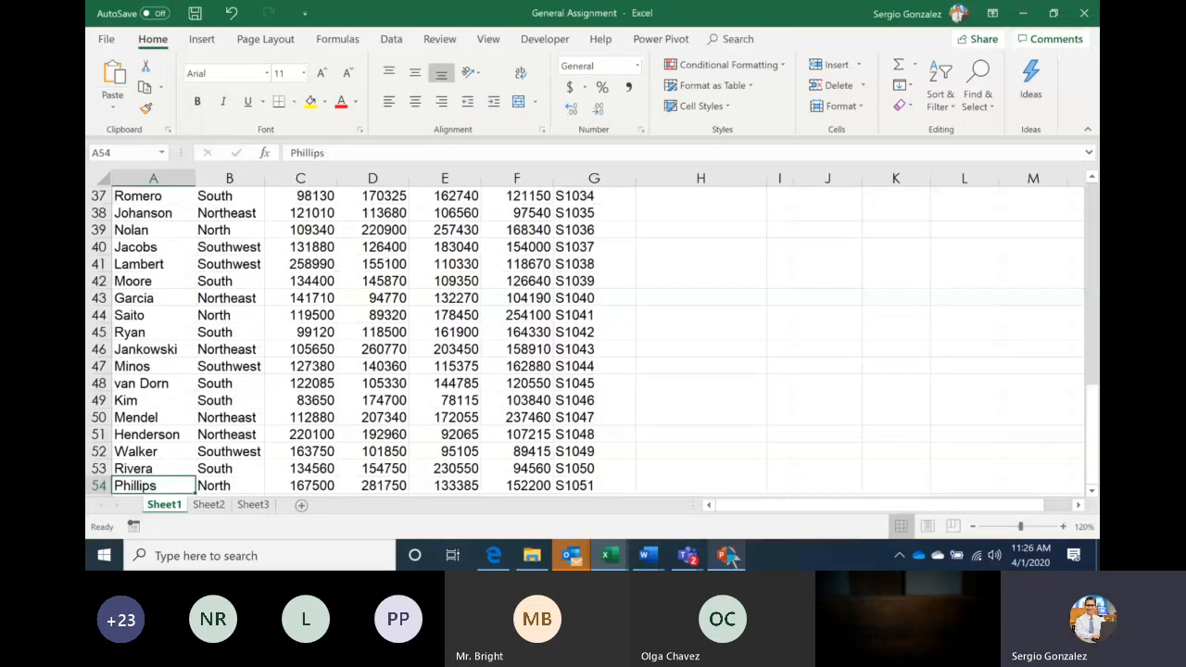
pyautogui.hotkey('alt', 'Tab')
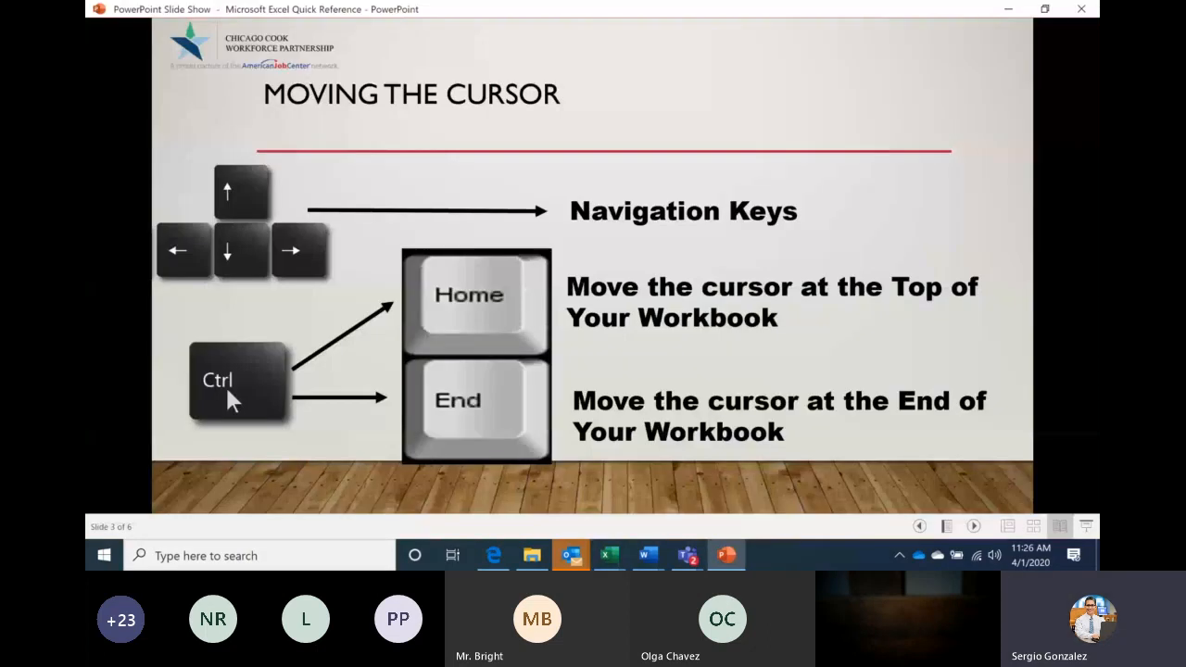
# Switch from the Moving the Cursor slide back to the General Assignment workbook in Excel
pyautogui.click(618, 553)
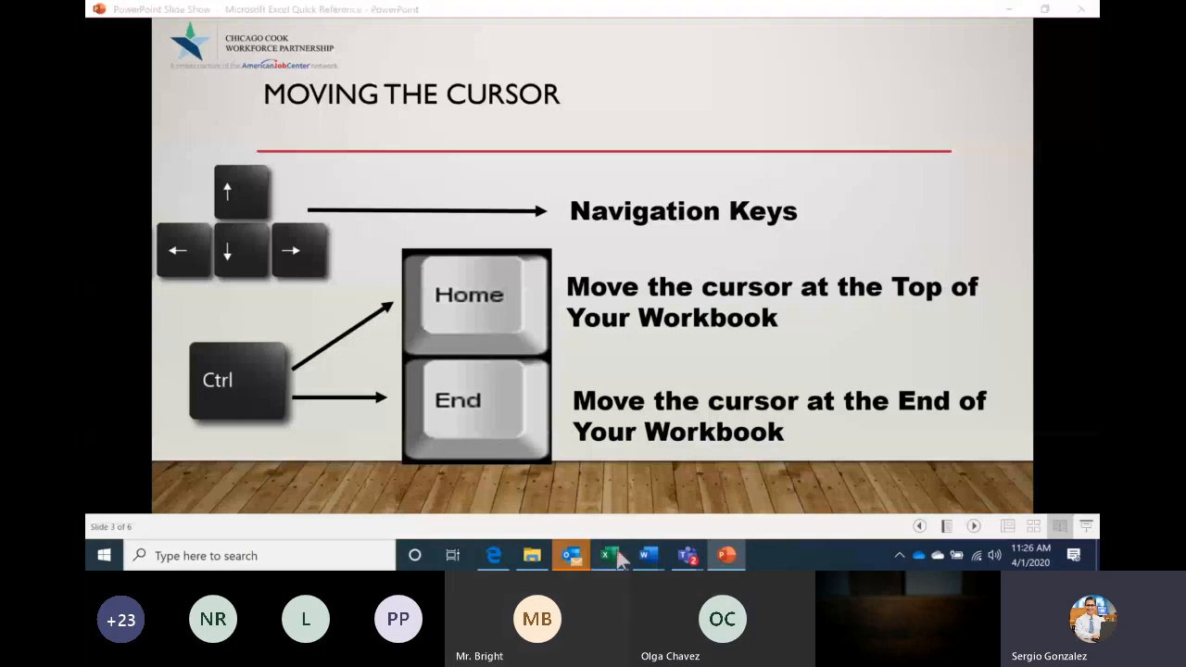
pyautogui.click(611, 555)
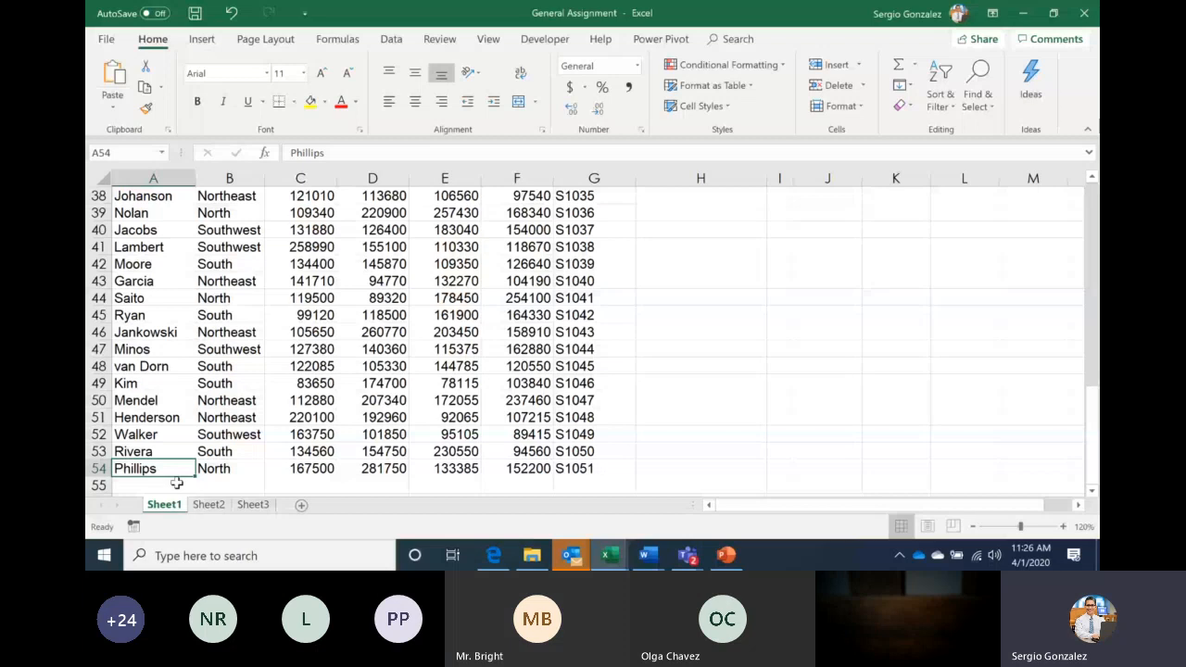
# Jump to the sheet's last row, 1048576, then back up to the ledger's first data row
pyautogui.scroll(1, 176, 482)
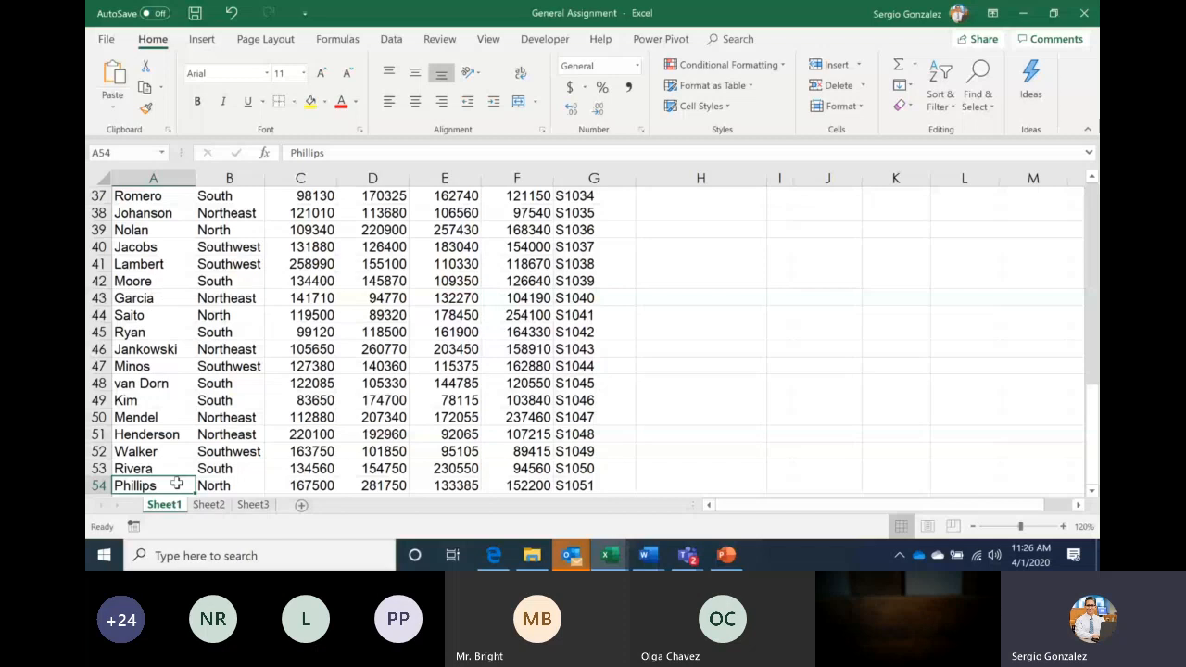
pyautogui.hotkey('ctrl', 'Down')
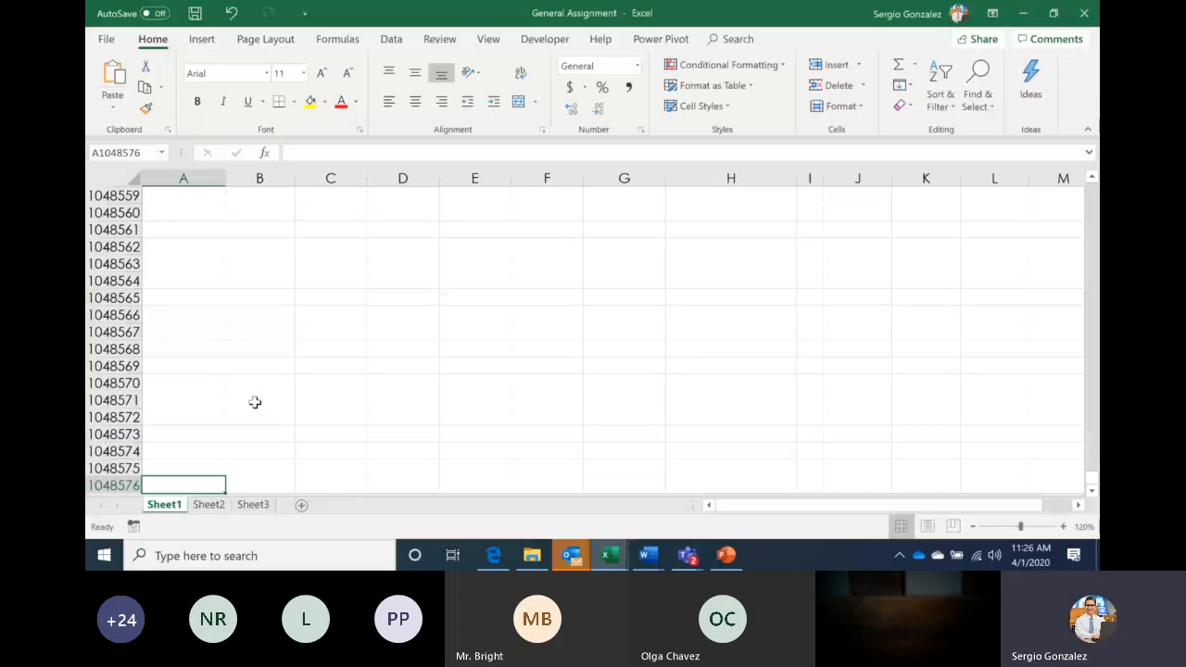
pyautogui.hotkey('ctrl', 'Up')
pyautogui.press('Up')
pyautogui.press('Up')
pyautogui.press('Up')
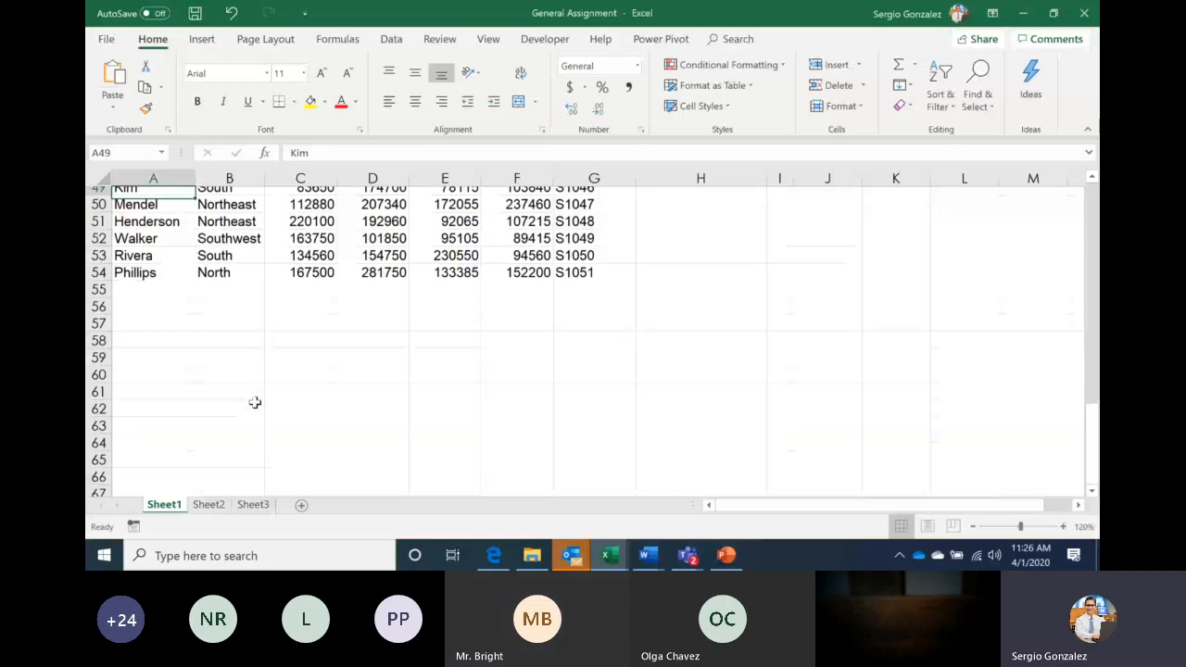
pyautogui.press('pageup')
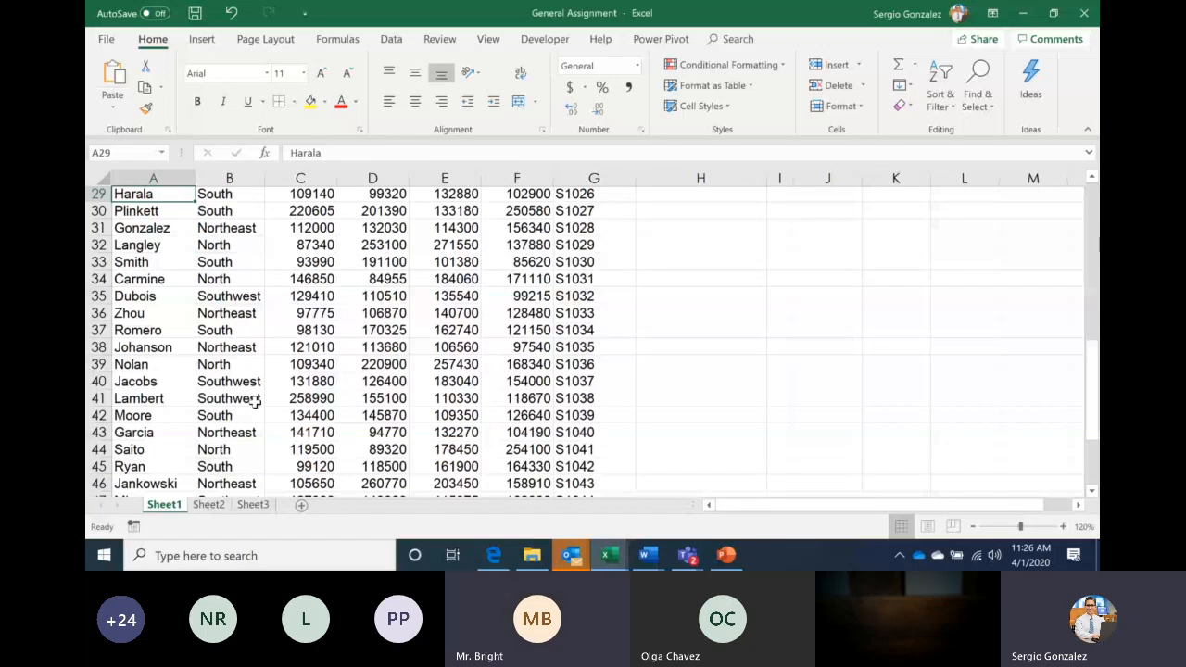
pyautogui.hotkey('ctrl', 'Up')
# Jump from Employee ID S1001 to column XFD and back, then show the Moving the Cursor slide
pyautogui.press('Down')
pyautogui.hotkey('ctrl', 'Right')
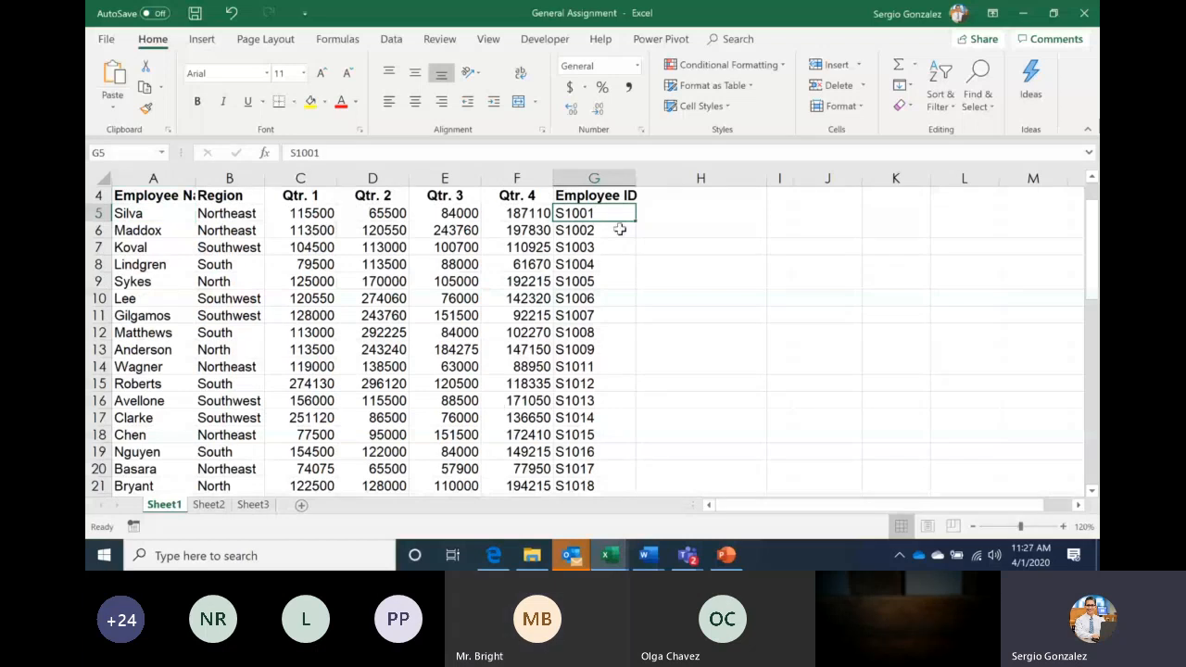
pyautogui.hotkey('ctrl', 'Right')
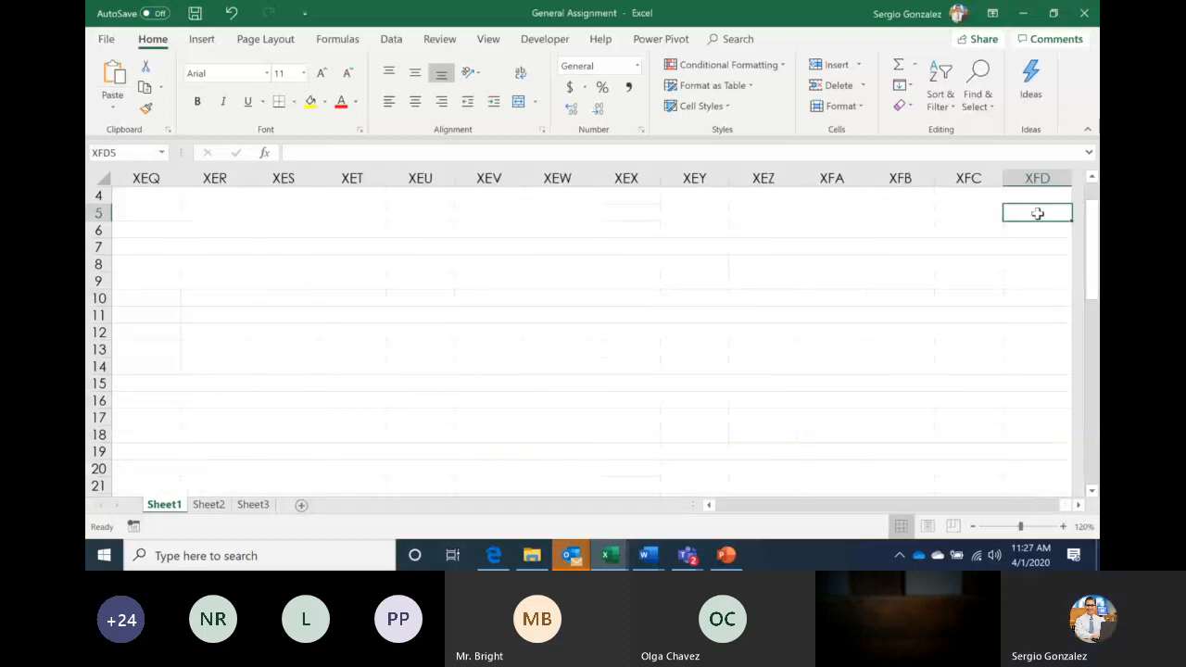
pyautogui.hotkey('ctrl', 'Left')
pyautogui.hotkey('ctrl', 'Left')
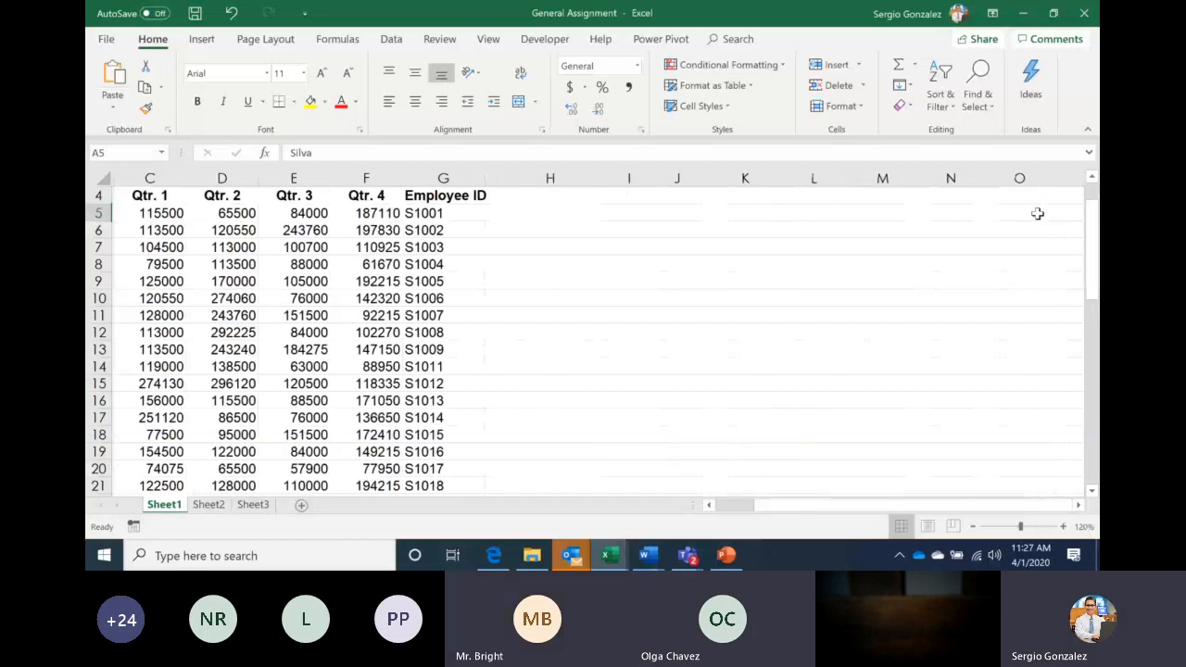
pyautogui.click(730, 556)
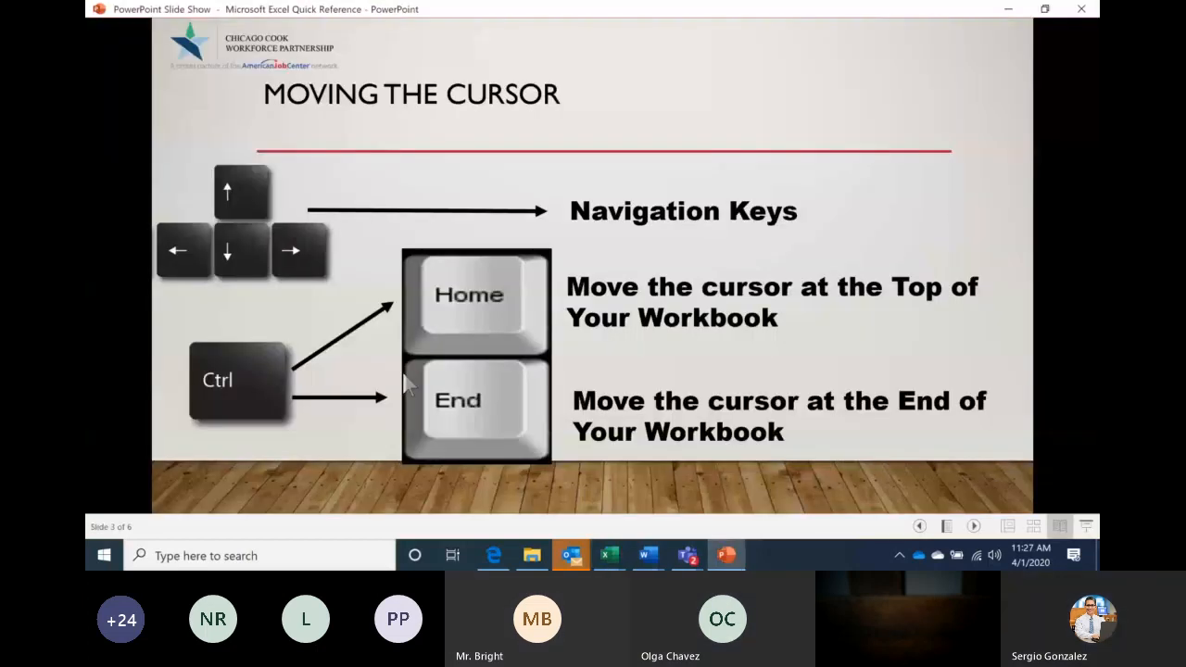
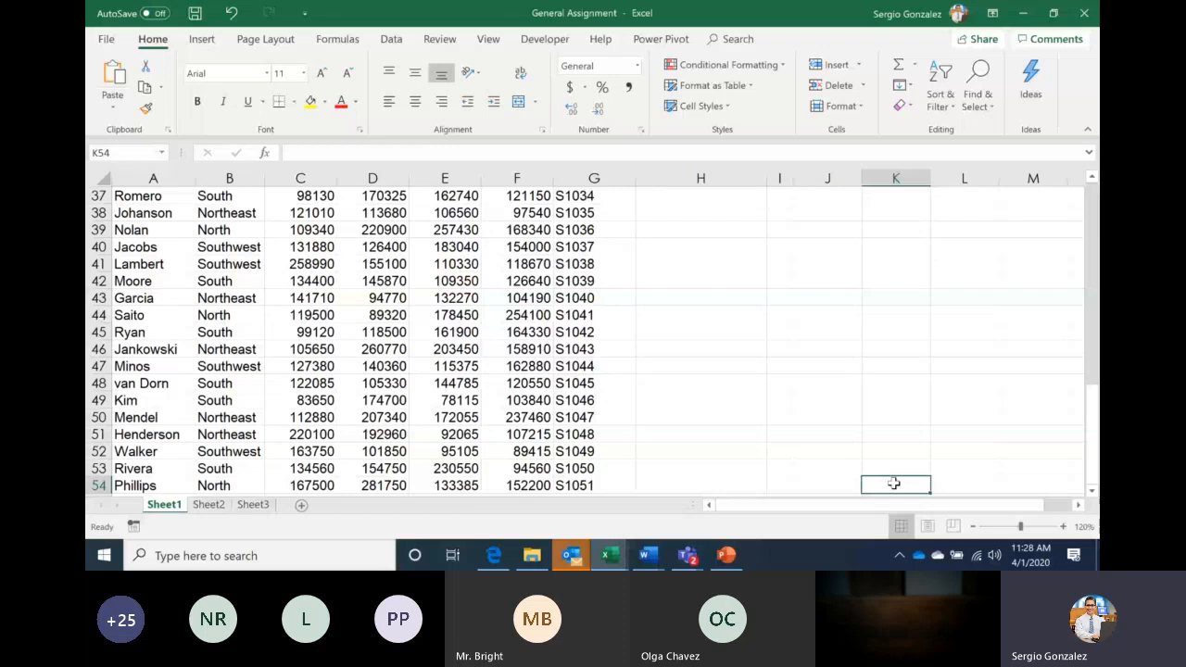
# Return to cell A1 of the U.S. Sales Ledger, then switch to the Teams meeting chat
pyautogui.hotkey('ctrl', 'Home')
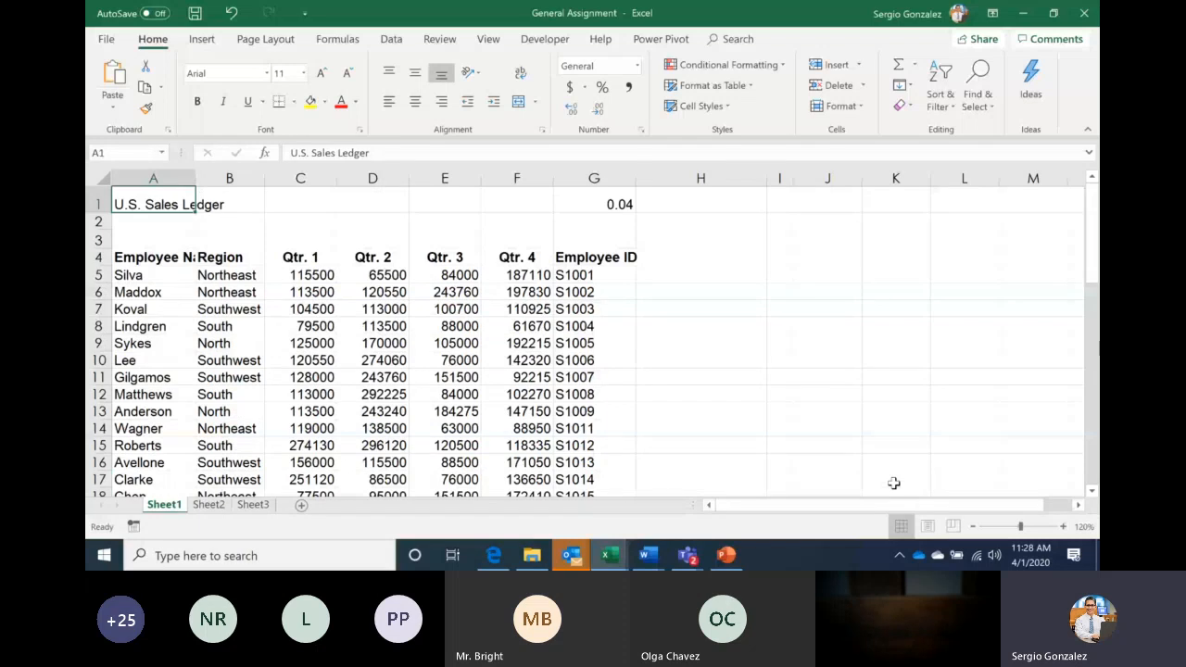
pyautogui.hotkey('alt', 'Tab')
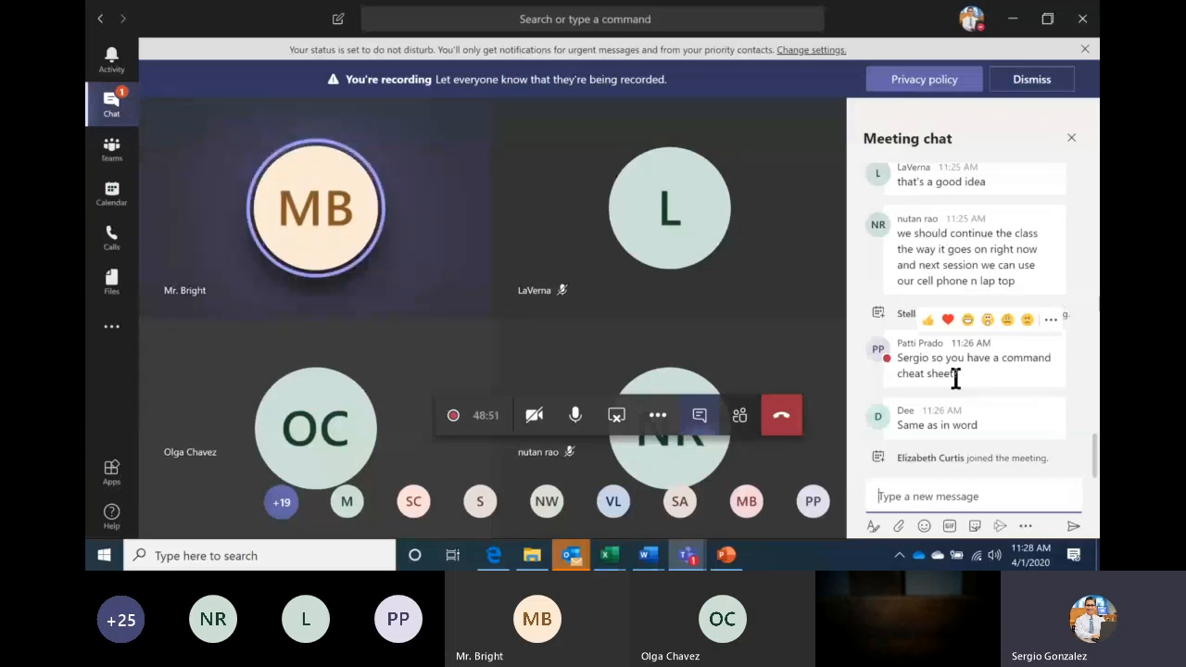
# Bring up the previews of the Word documents open alongside the Teams meeting
pyautogui.moveTo(648, 554)
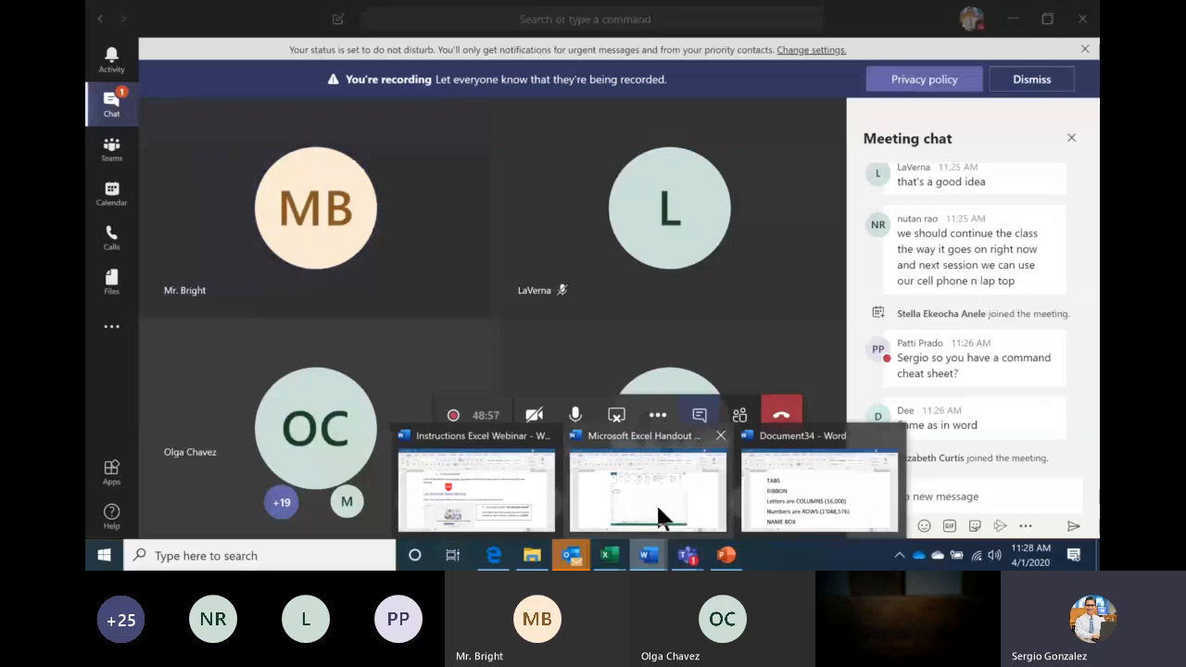
# Open the Microsoft Excel Handout, select its embedded Excel picture, and move to page 2
pyautogui.moveTo(658, 508)
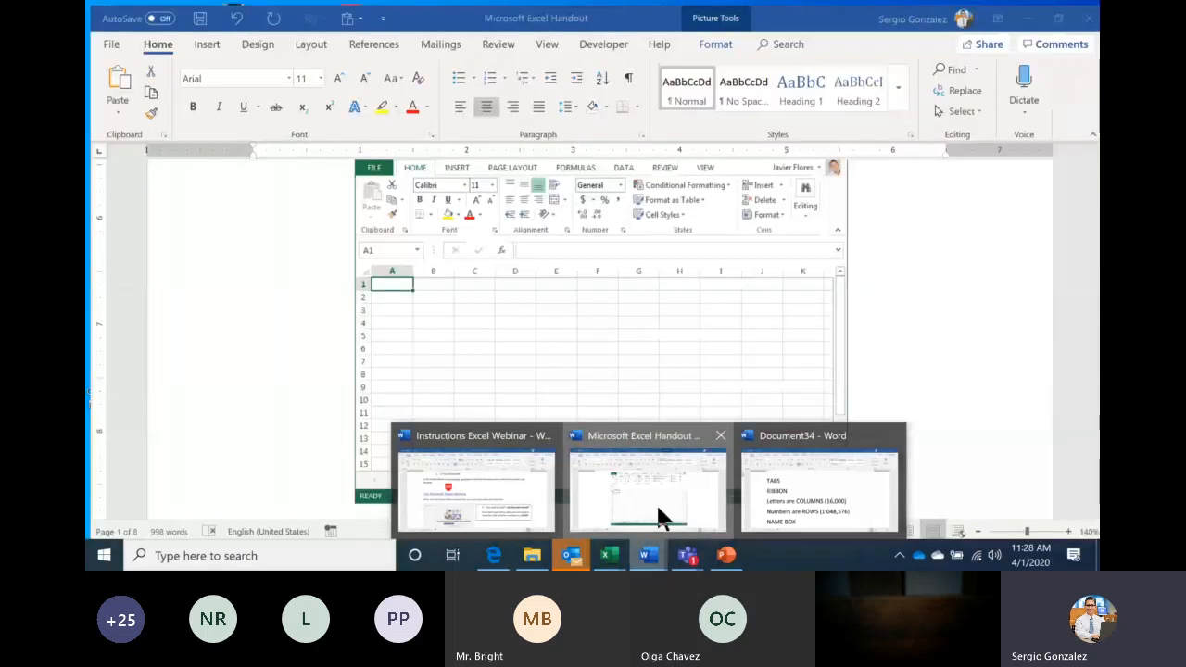
pyautogui.click(657, 512)
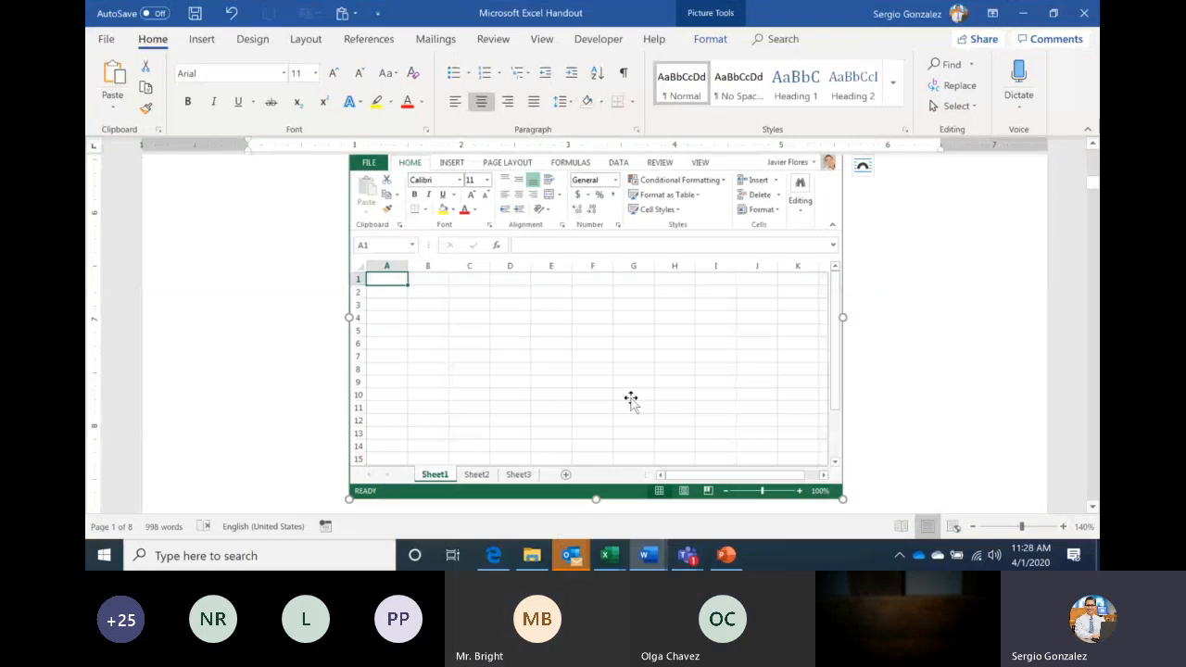
pyautogui.press('Up')
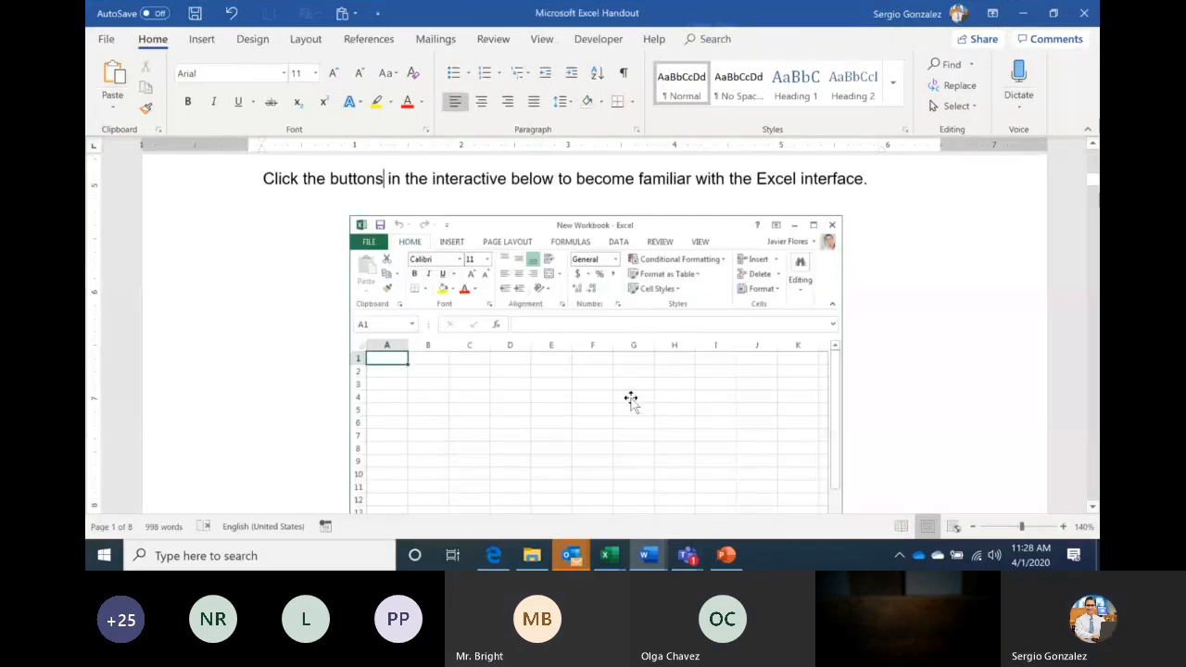
pyautogui.click(630, 408)
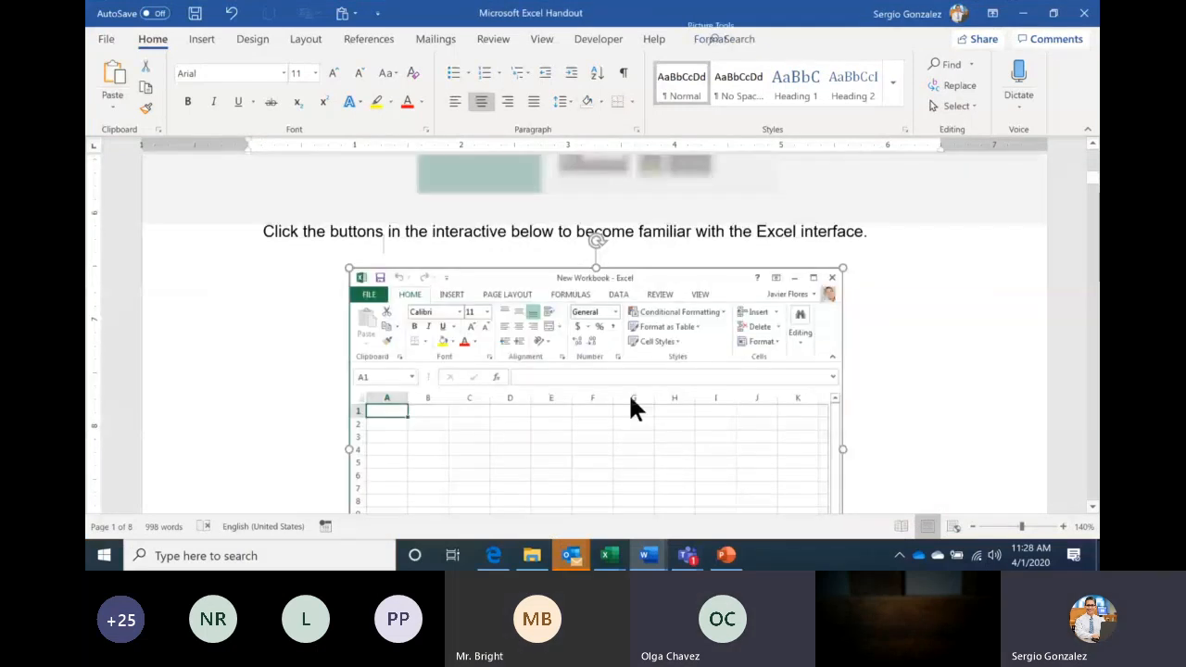
pyautogui.press('pagedown')
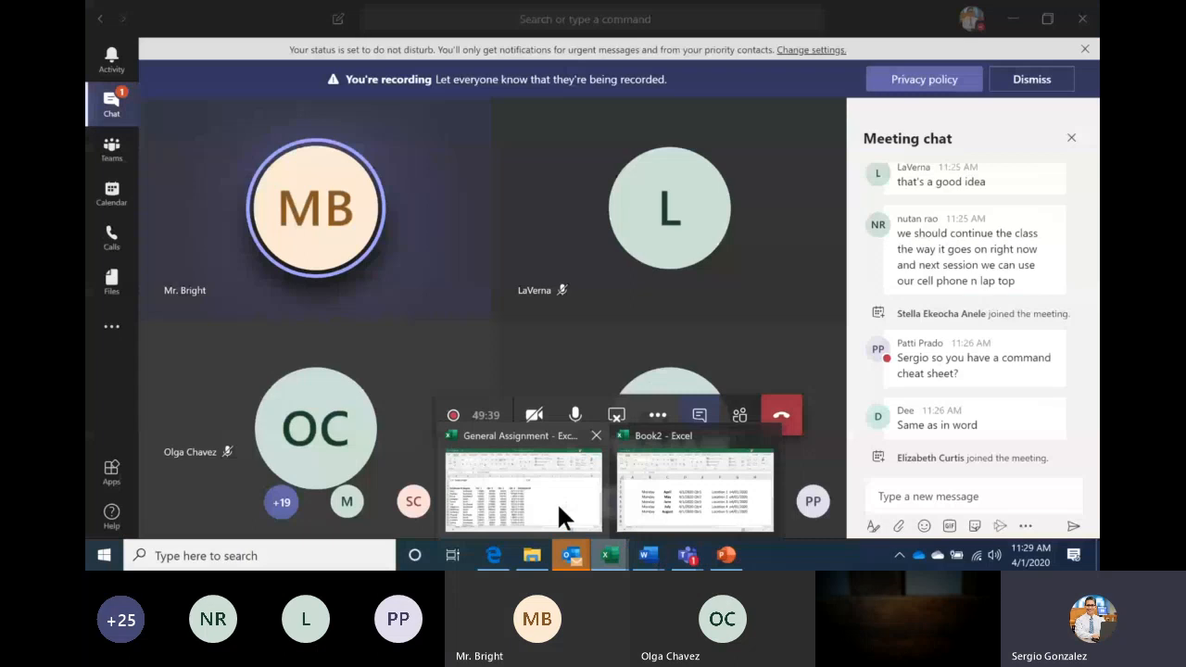
# Bring General Assignment forward, then use the Name Box to jump to O500 and back to A1
pyautogui.click(556, 501)
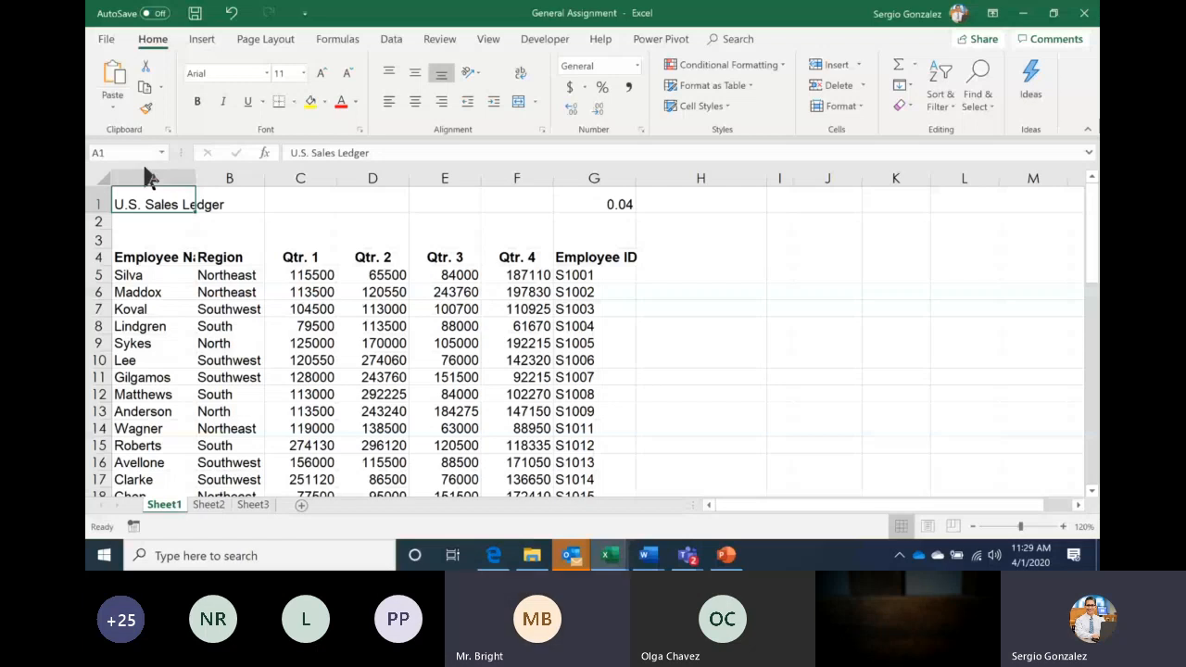
pyautogui.click(118, 154)
pyautogui.write('o500')
pyautogui.press('Return')
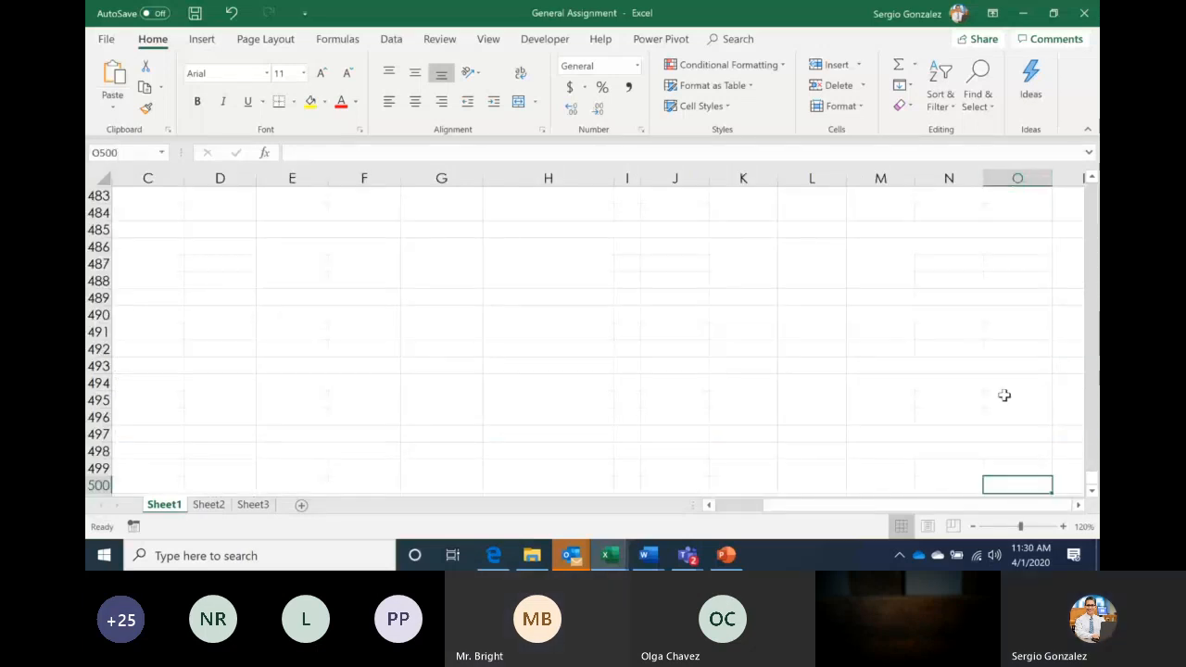
pyautogui.click(134, 155)
pyautogui.write('a1')
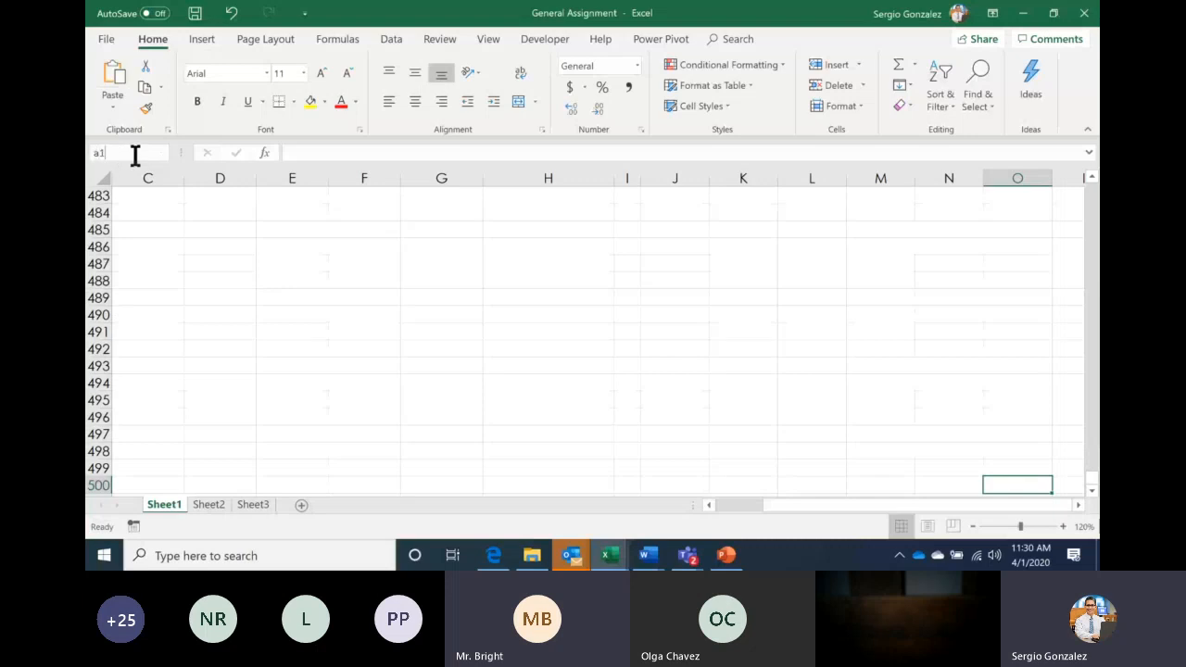
pyautogui.press('Return')
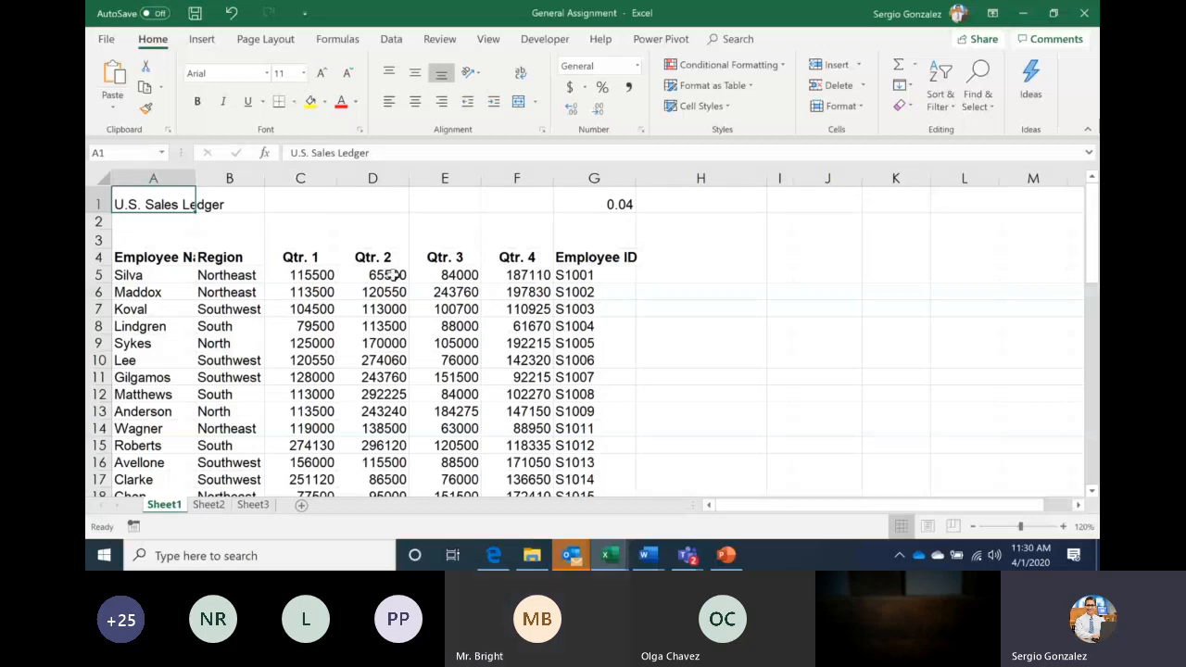
# Select the quarterly sales range C5:G54 and apply the Accounting ($) number format
pyautogui.click(300, 276)
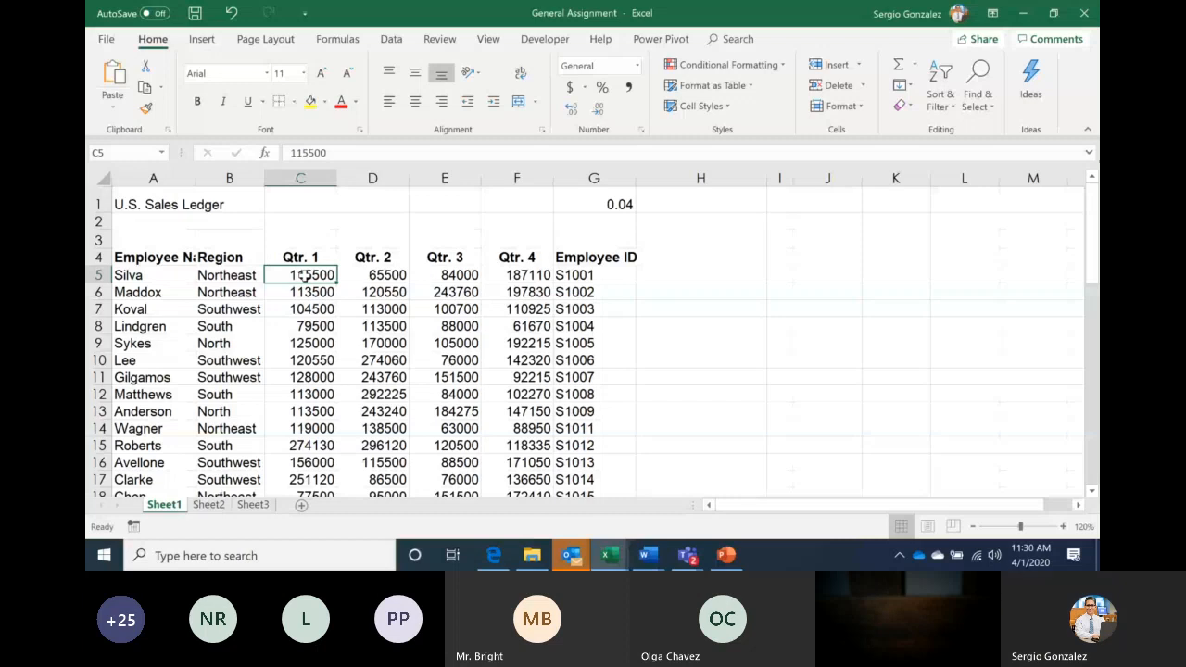
pyautogui.moveTo(304, 275); pyautogui.dragTo(516, 326)
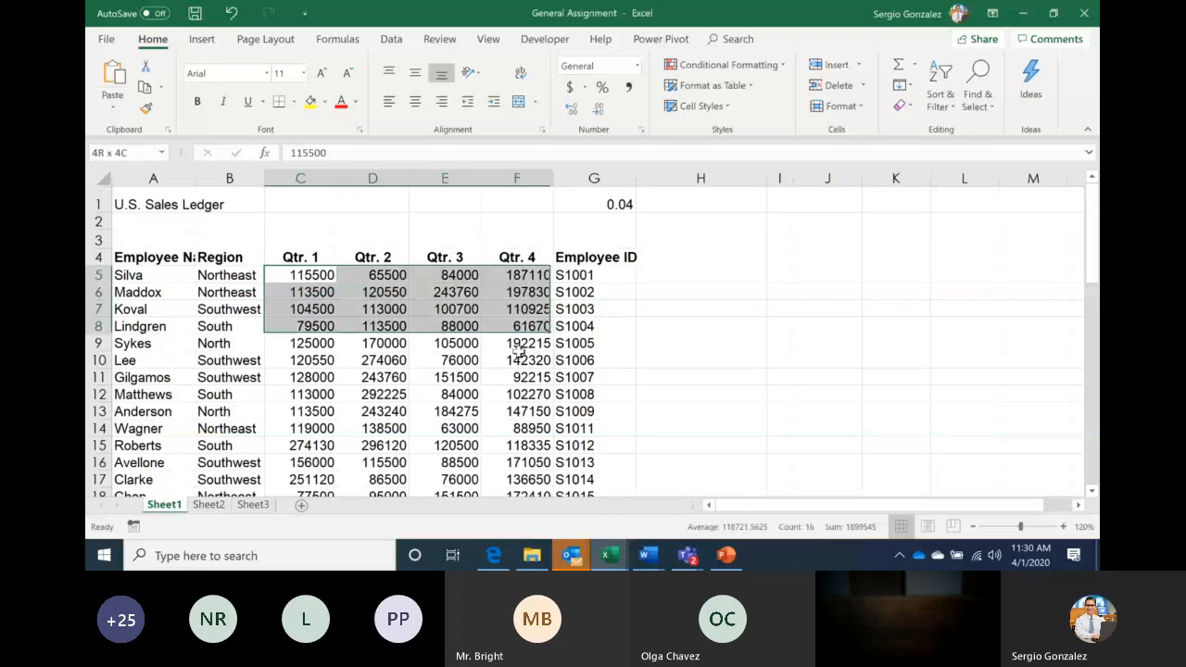
pyautogui.moveTo(516, 352); pyautogui.dragTo(565, 443)
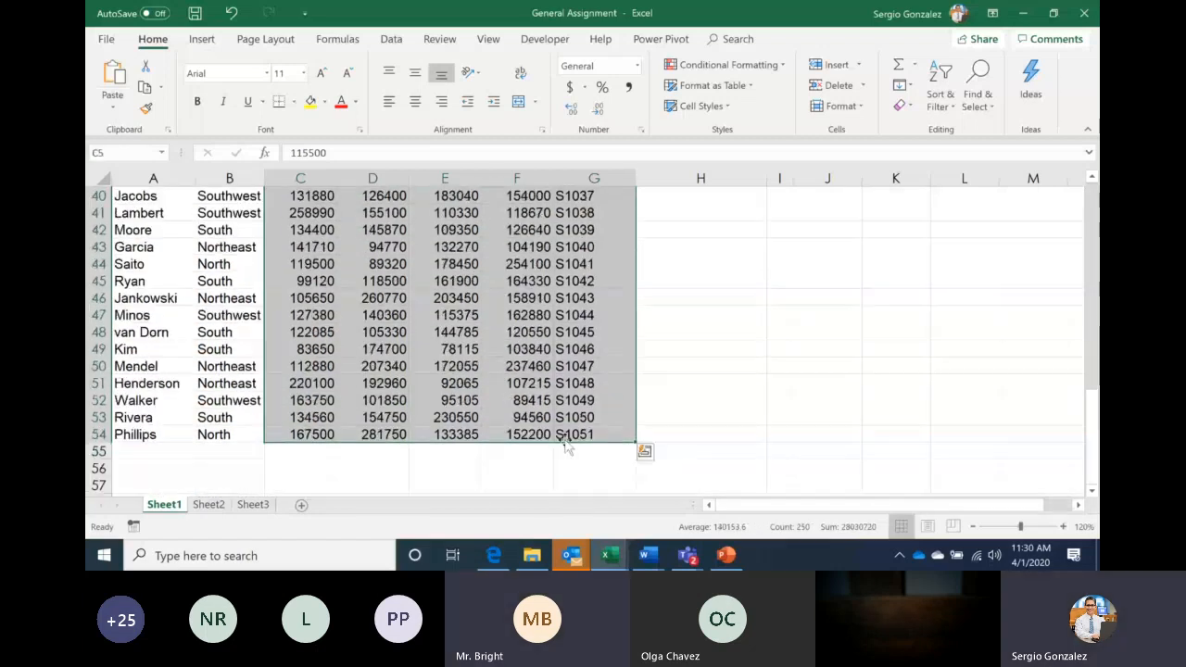
pyautogui.click(569, 87)
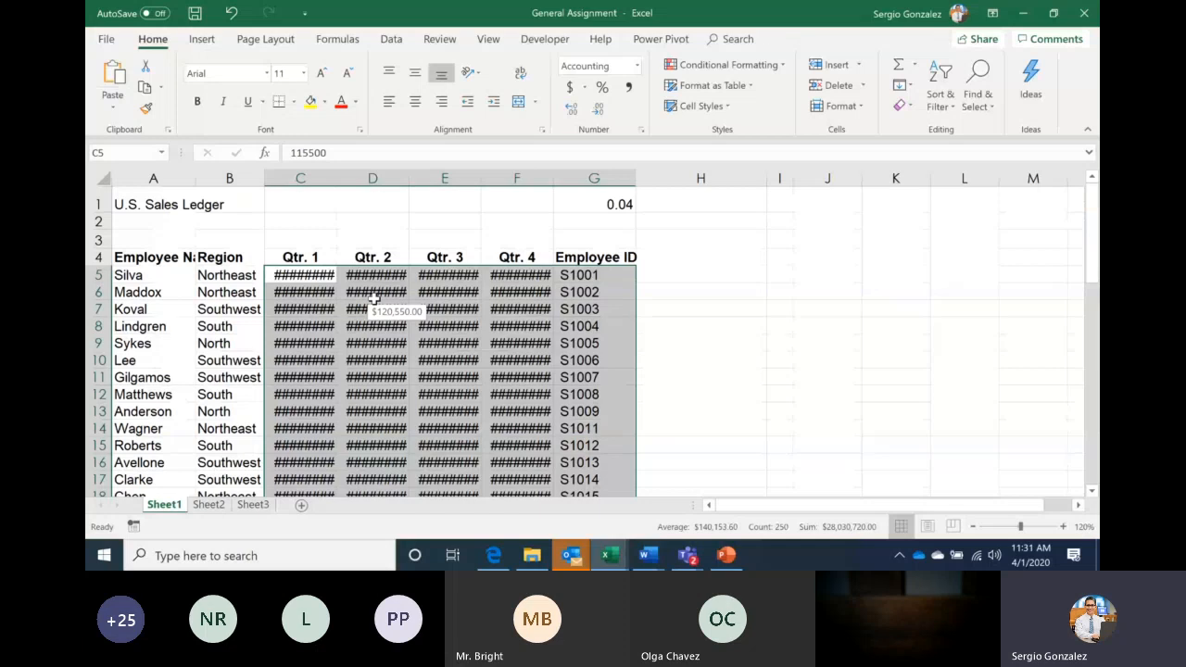
# Widen columns C through F so the Accounting amounts display instead of ####
pyautogui.doubleClick(336, 179)
pyautogui.moveTo(428, 177); pyautogui.dragTo(472, 176)
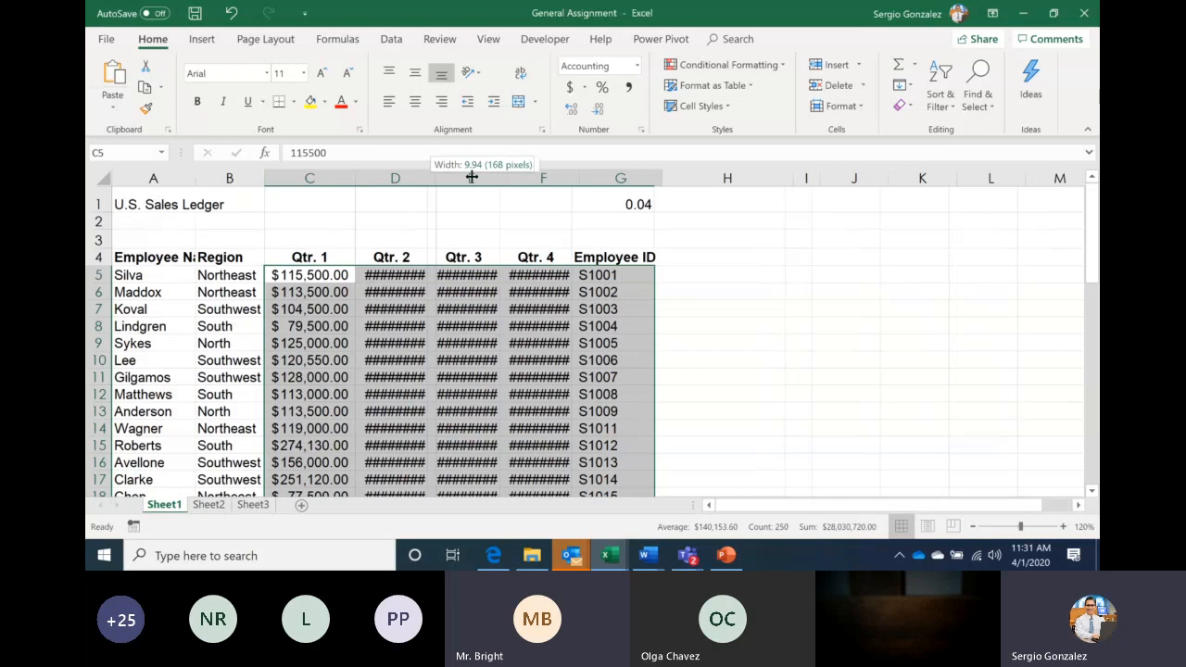
pyautogui.moveTo(471, 176); pyautogui.dragTo(469, 177)
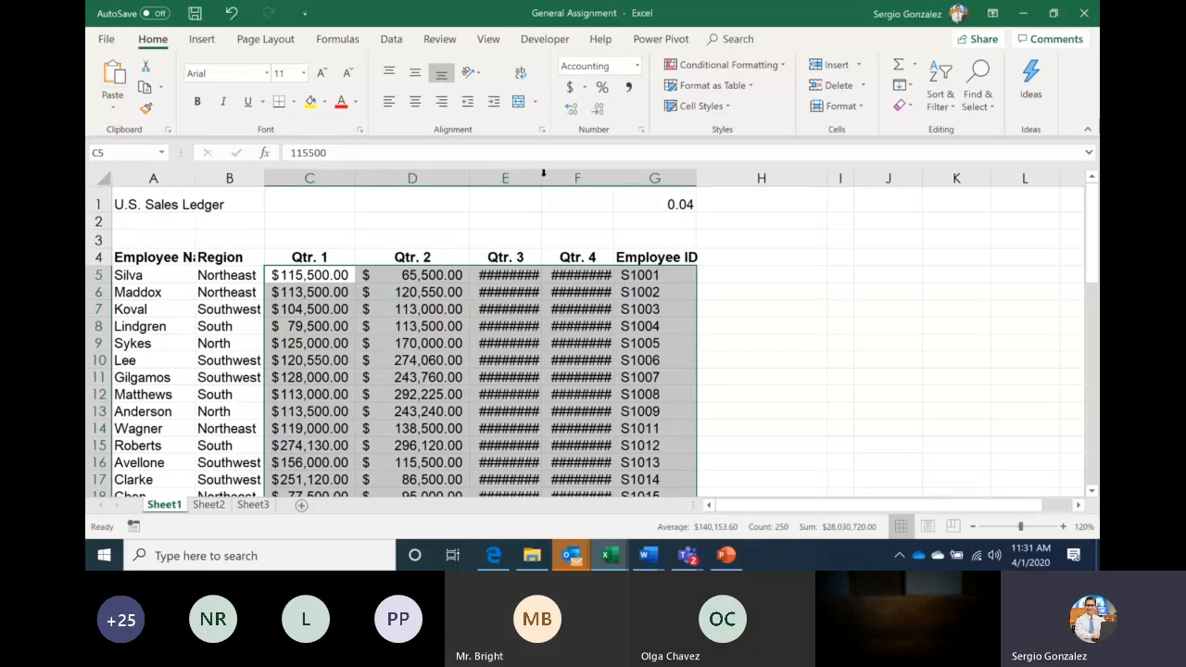
pyautogui.doubleClick(542, 178)
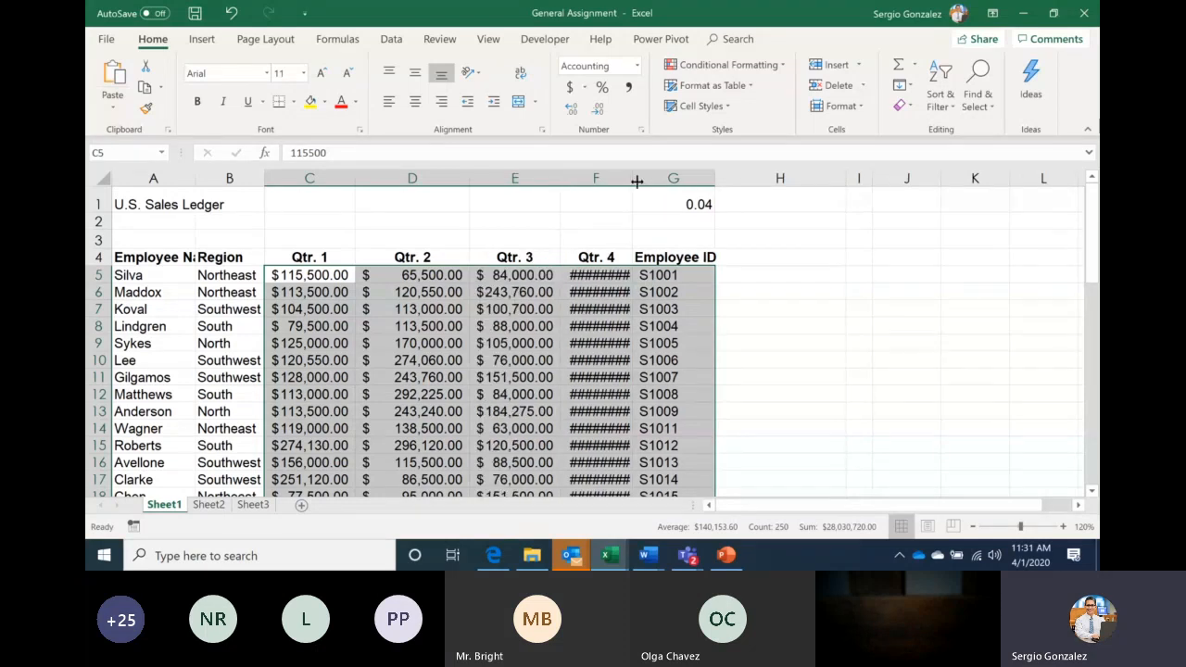
pyautogui.doubleClick(634, 178)
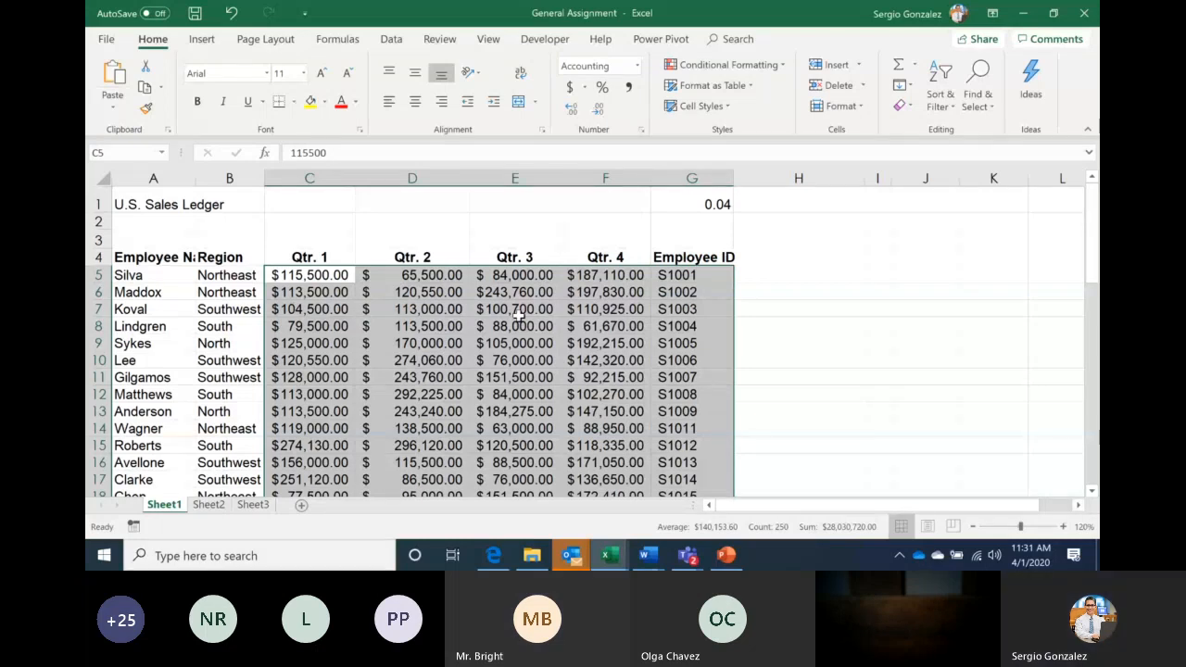
# Select the Qtr. 1–Qtr. 4 figures from C5 down to F54
pyautogui.moveTo(310, 276); pyautogui.dragTo(515, 275)
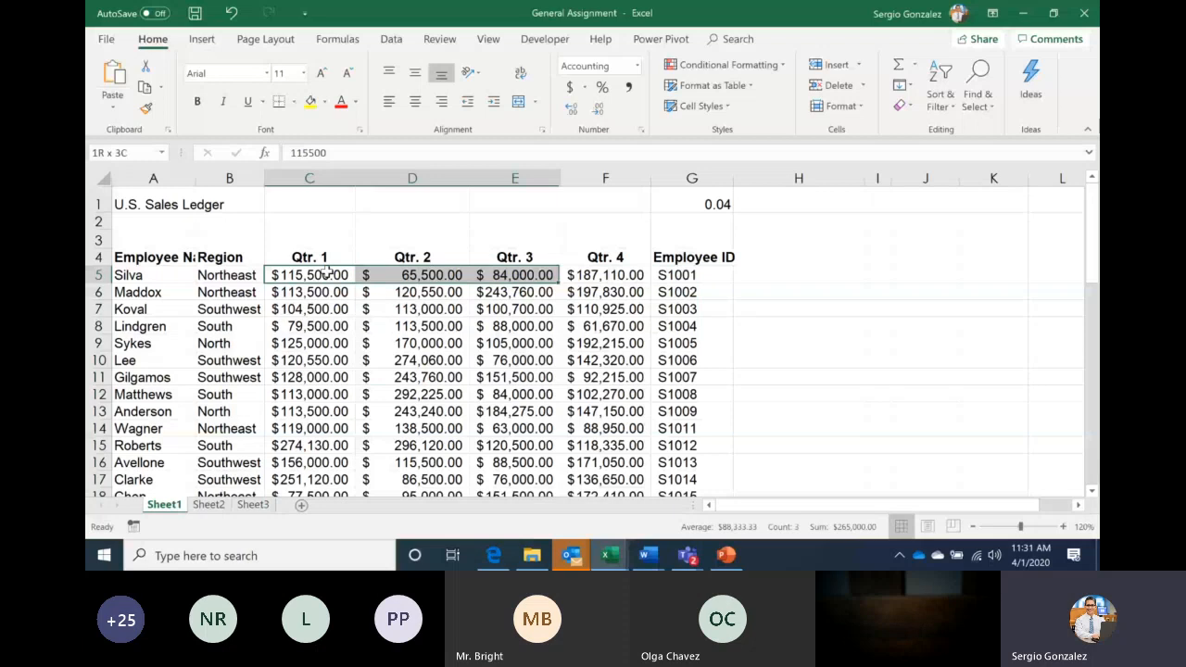
pyautogui.hotkey('shift', 'Right')
pyautogui.hotkey('ctrl', 'shift', 'Down')
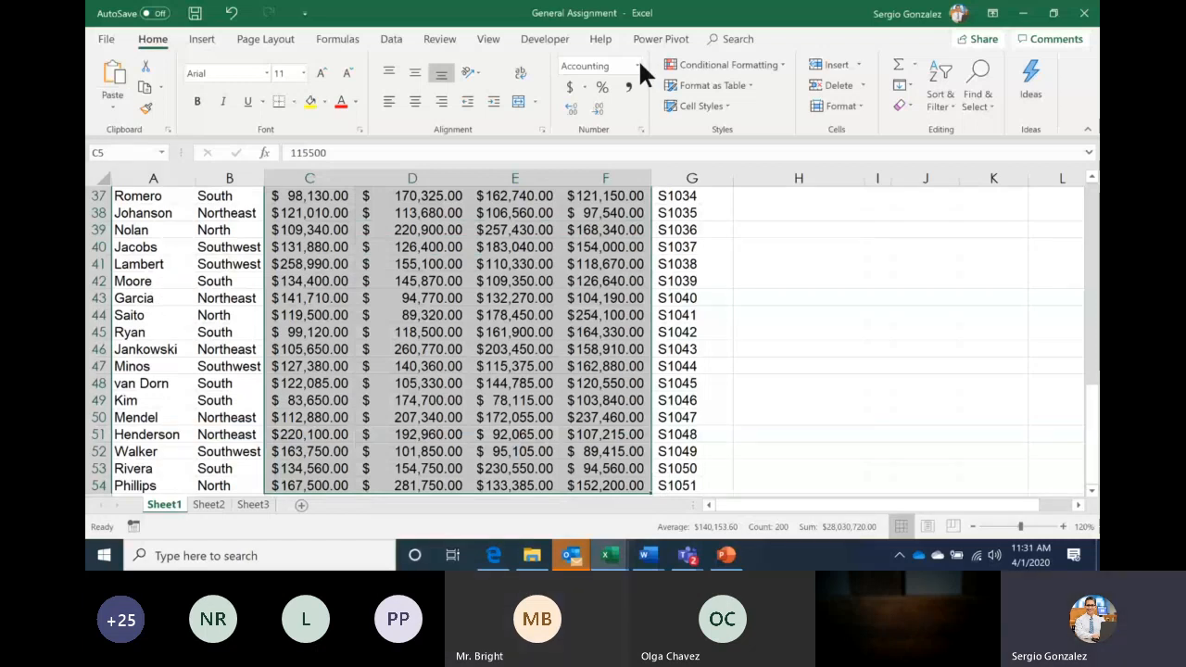
# Change the quarterly sales figures from Accounting to General format and drag-select the data
pyautogui.click(638, 66)
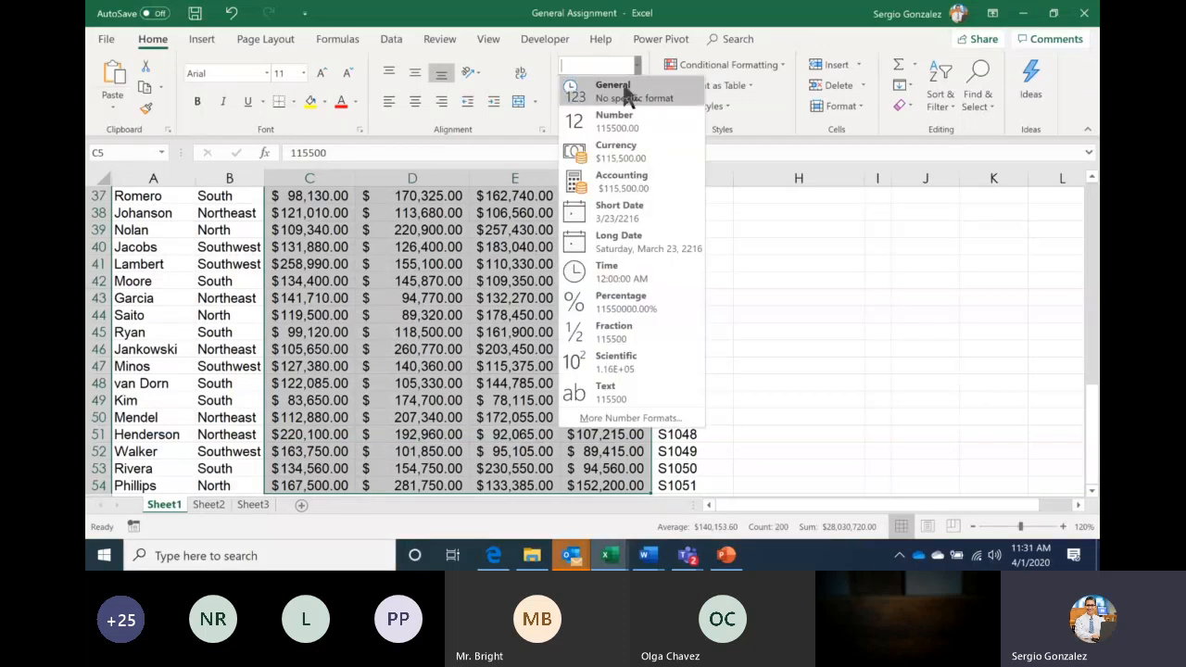
pyautogui.click(624, 90)
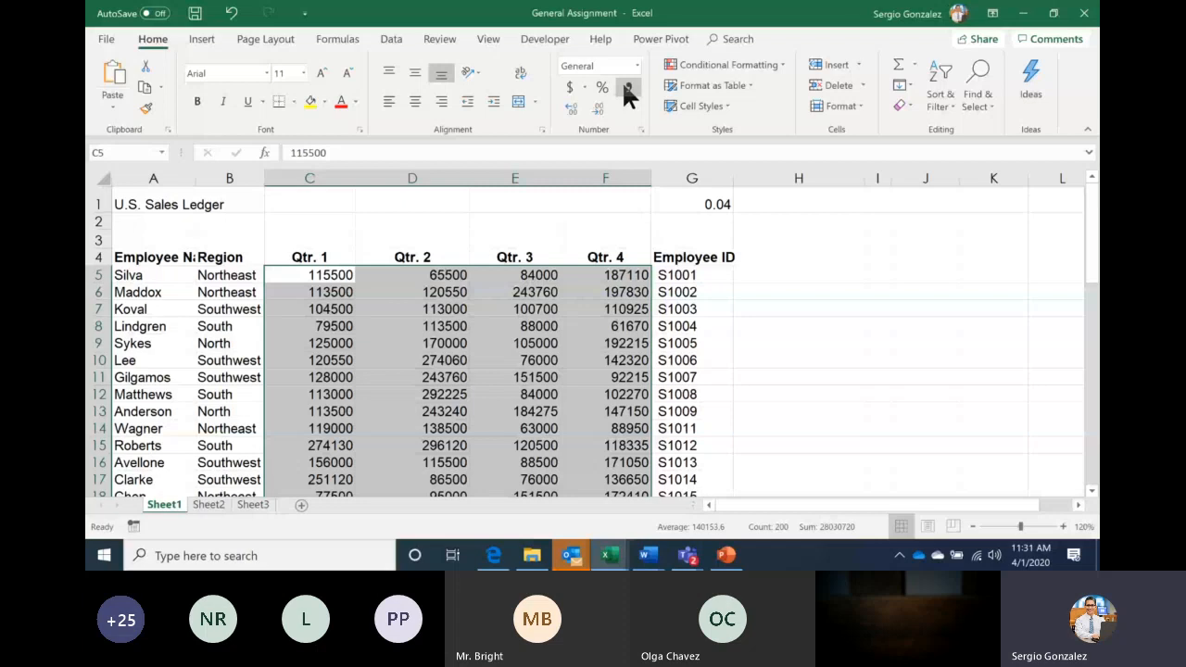
pyautogui.click(316, 276)
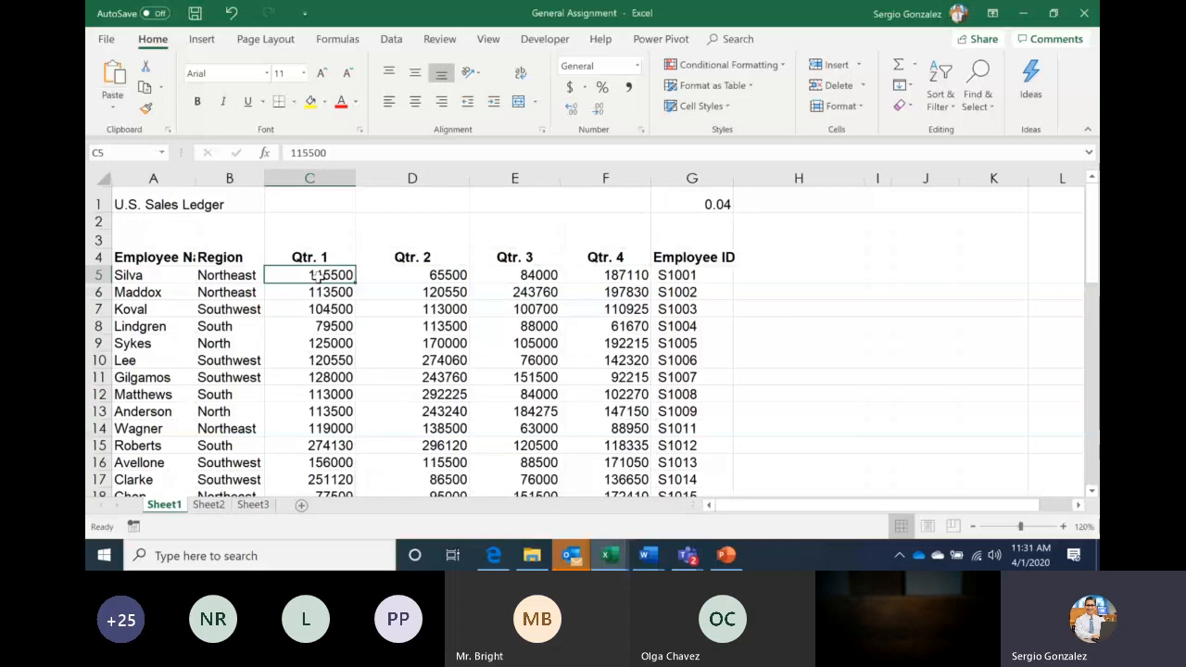
pyautogui.moveTo(318, 276); pyautogui.dragTo(598, 502)
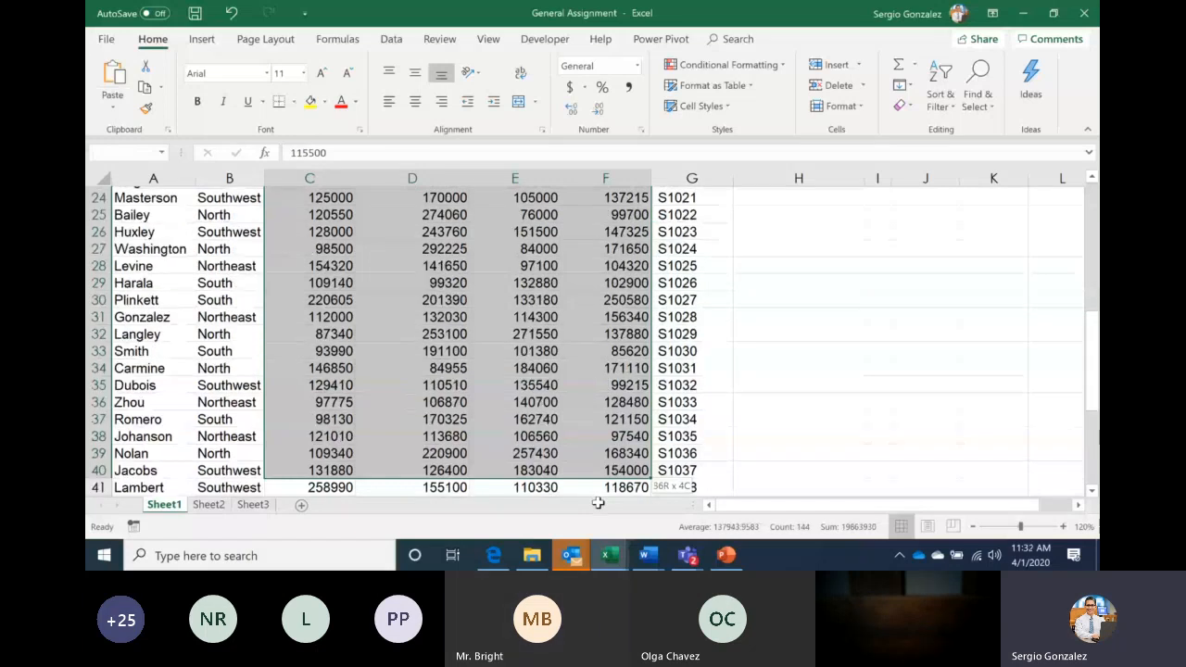
pyautogui.moveTo(597, 502); pyautogui.dragTo(598, 502)
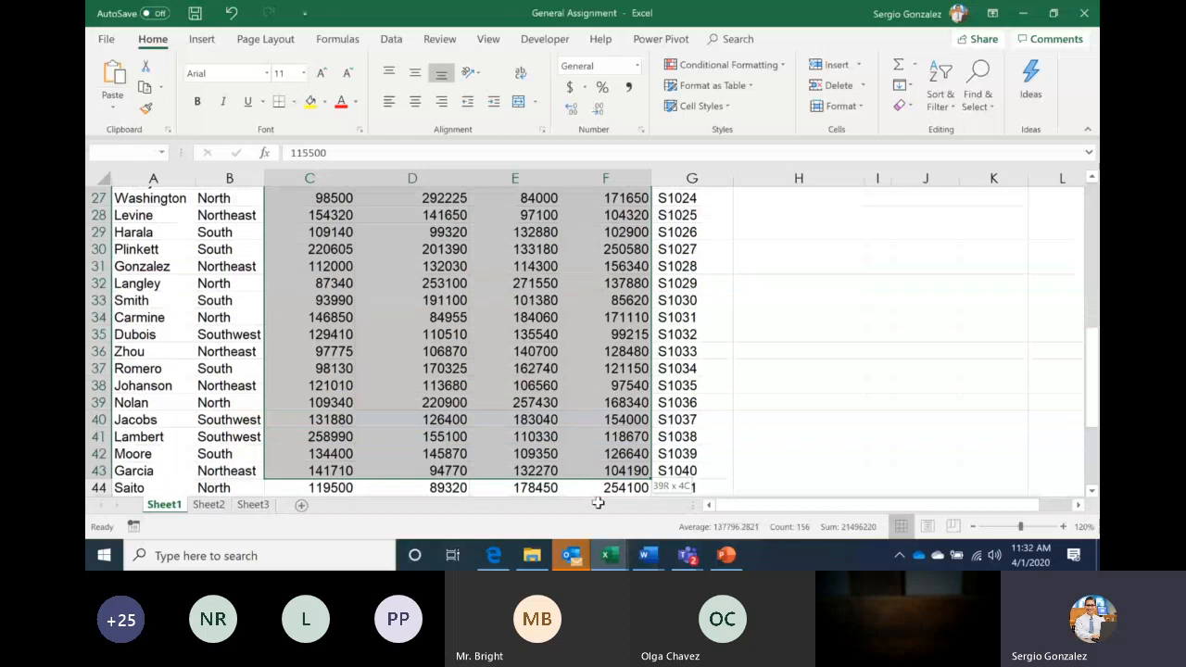
pyautogui.click(594, 488)
pyautogui.scroll(-3, 577, 452)
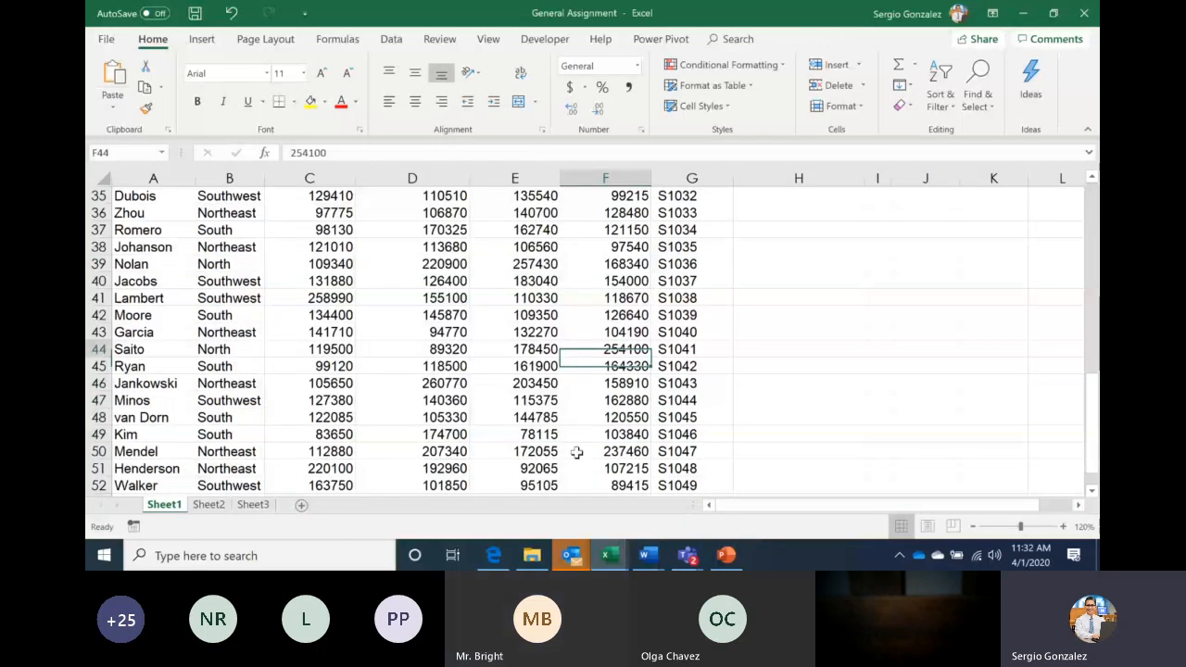
pyautogui.scroll(10, 576, 452)
# Reselect C5 through the last Qtr. 4 row, then show the PowerPoint Moving the Cursor slide
pyautogui.click(341, 275)
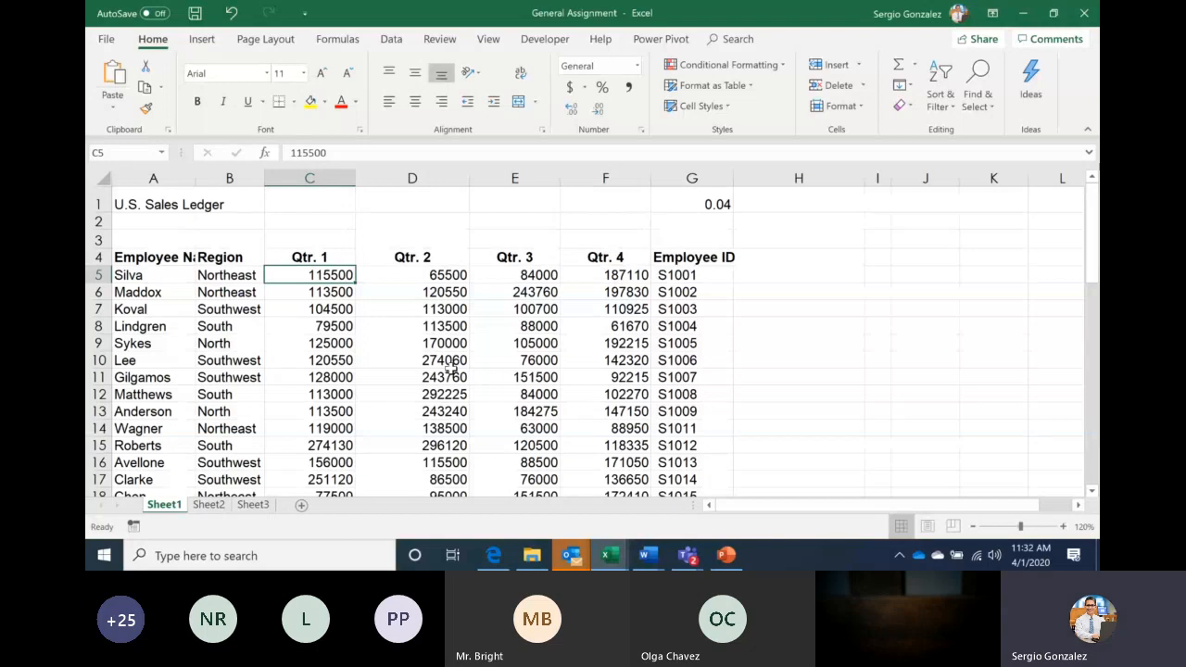
pyautogui.hotkey('shift', 'Right')
pyautogui.hotkey('shift', 'Right')
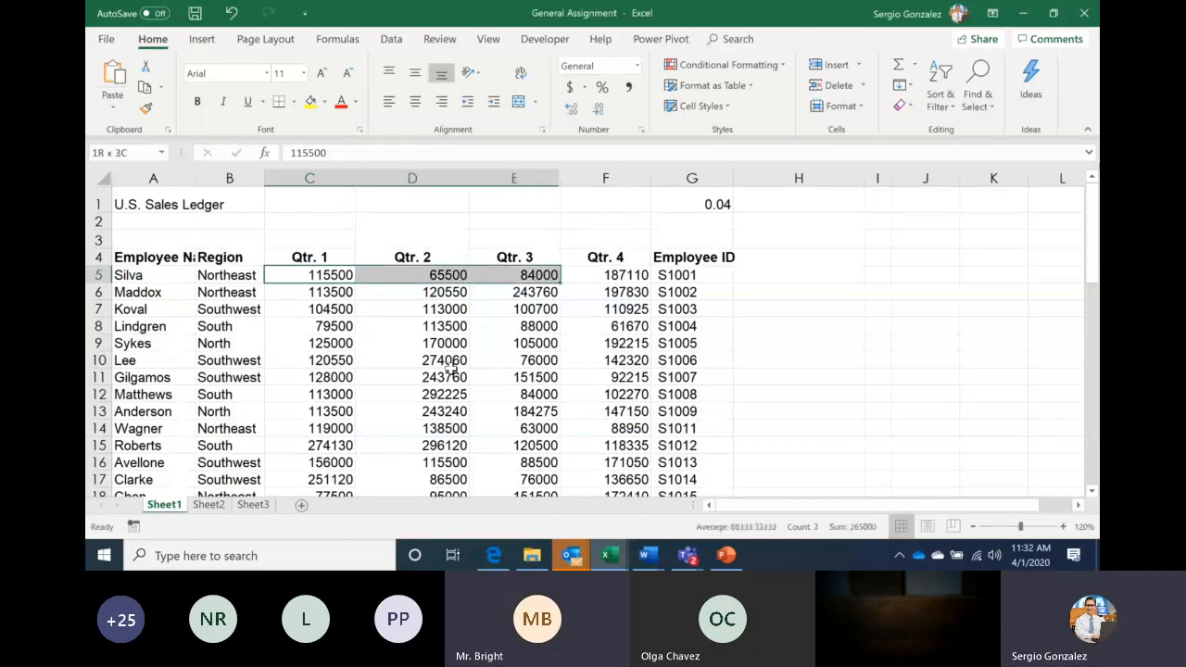
pyautogui.hotkey('shift', 'Right')
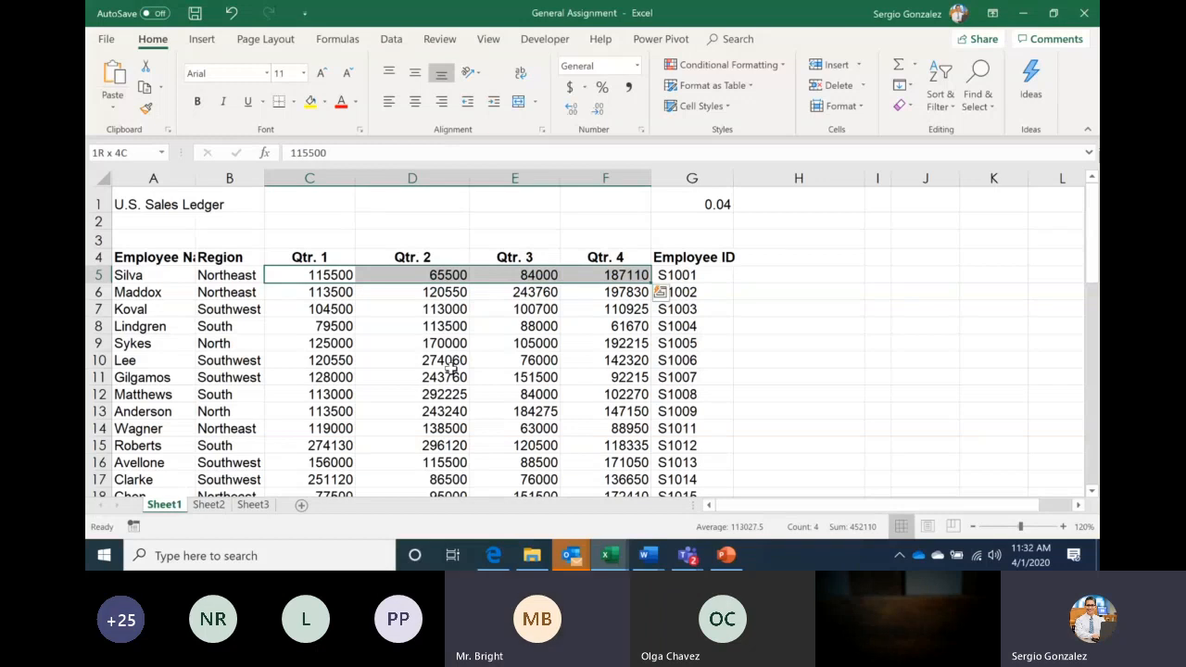
pyautogui.hotkey('ctrl', 'shift', 'Down')
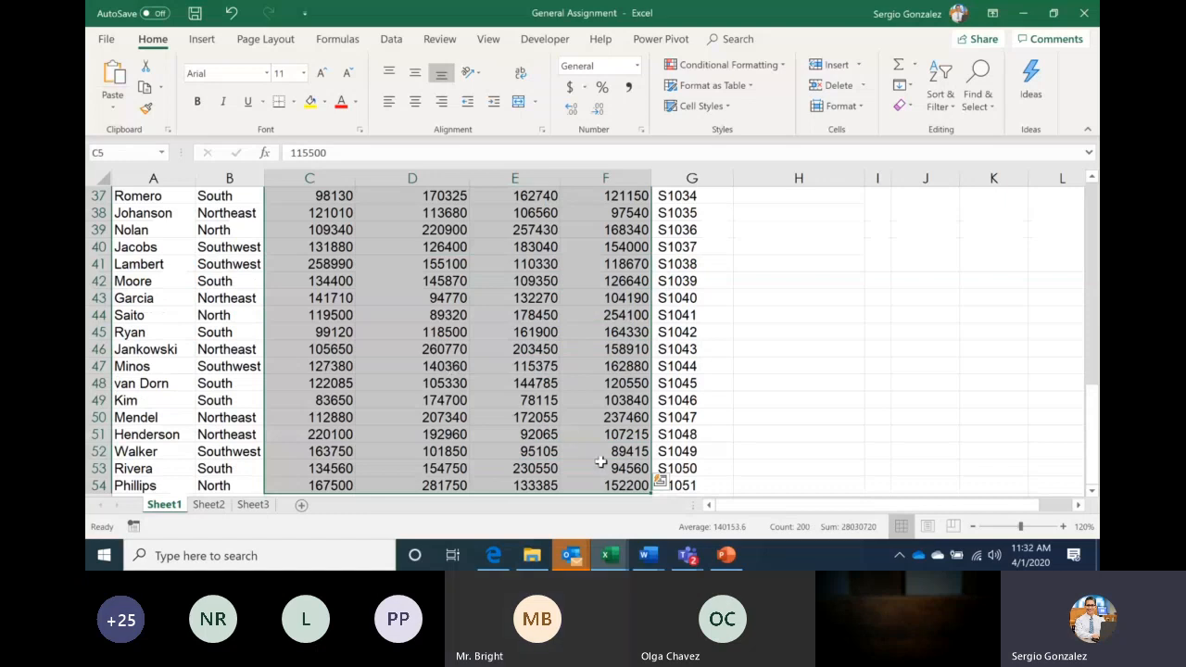
pyautogui.click(728, 556)
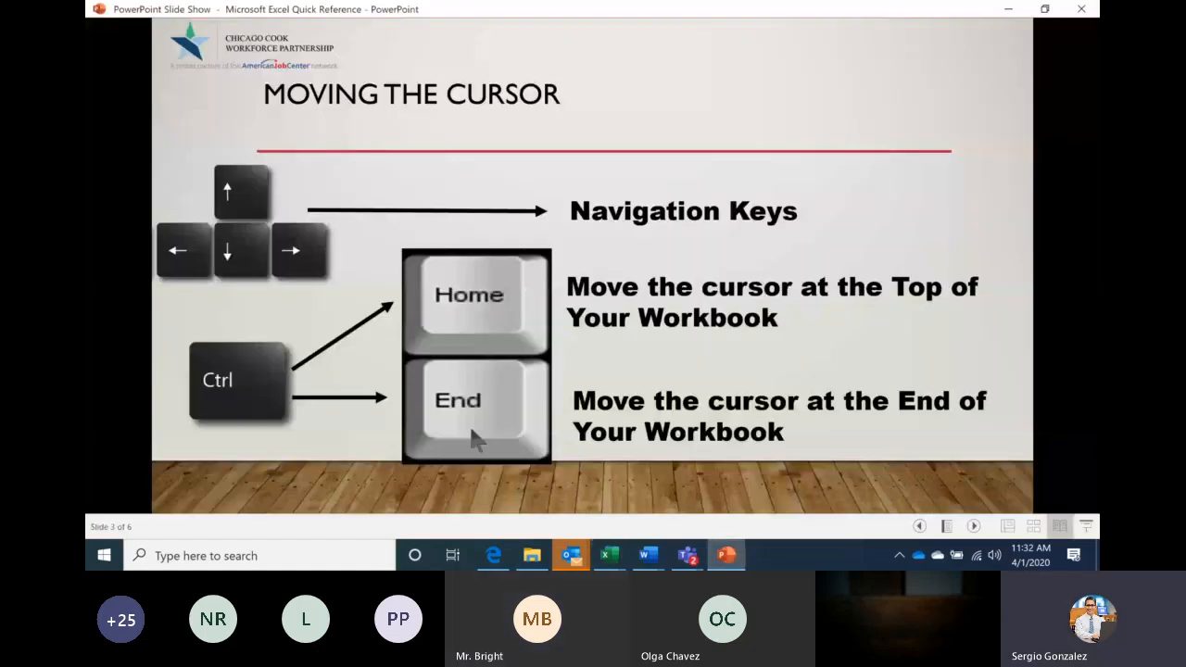
pyautogui.press('Left')
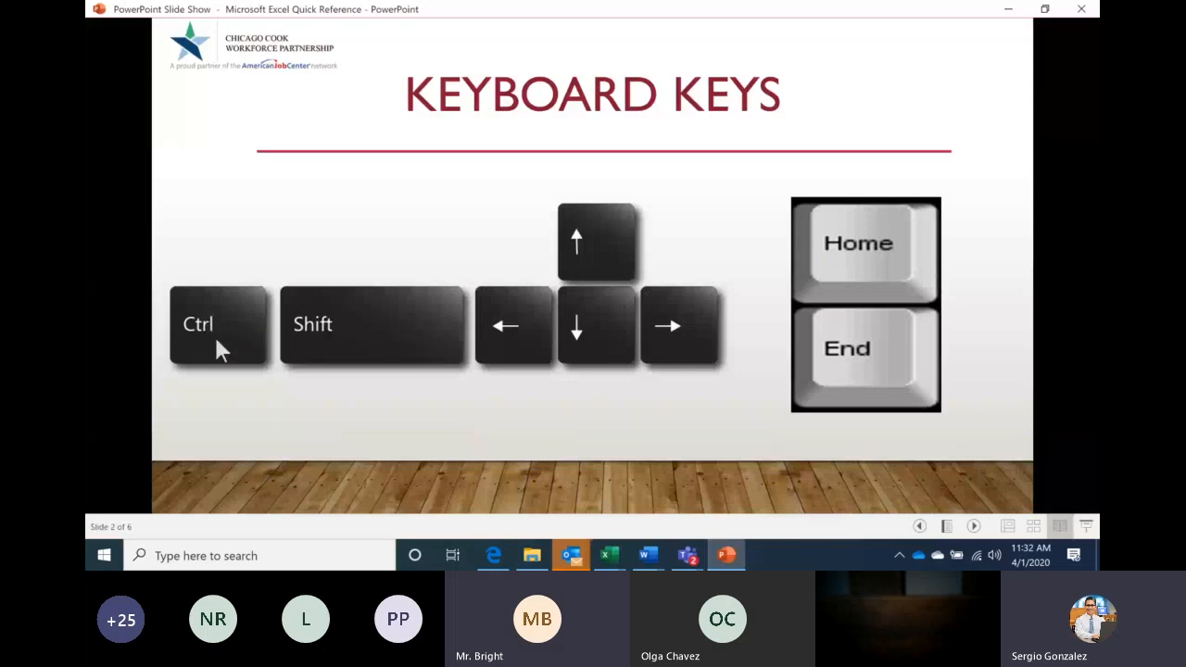
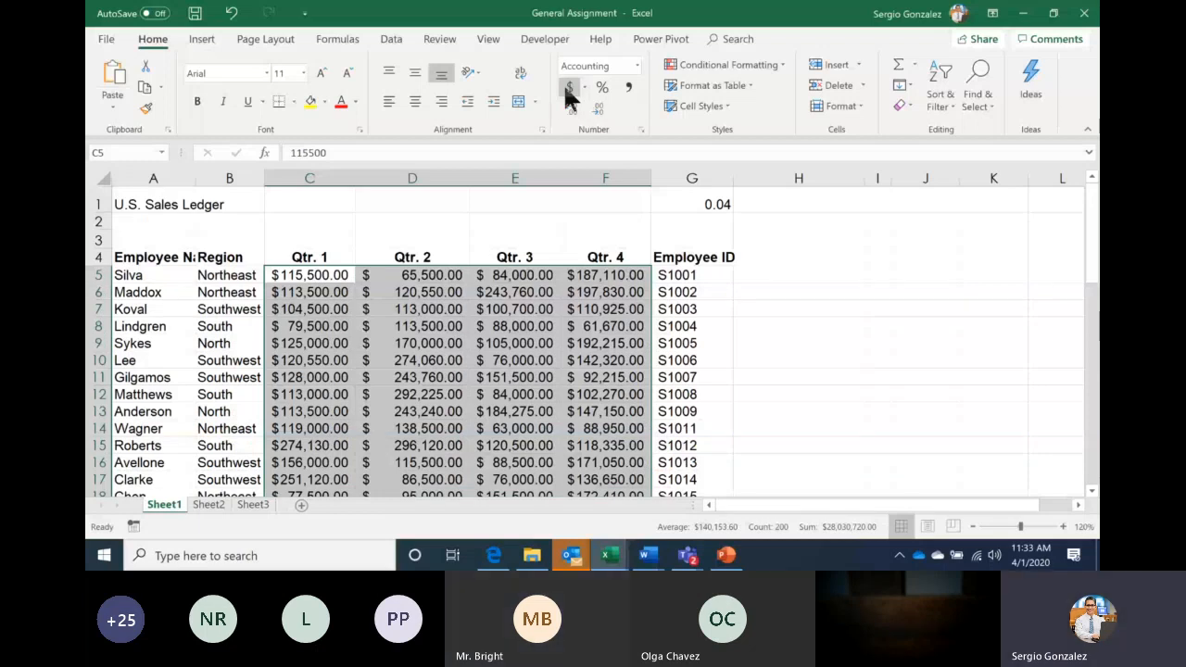
# After trying Comma Style, format the Qtr. 1–Qtr. 4 values as Accounting with zero decimals
pyautogui.click(627, 86)
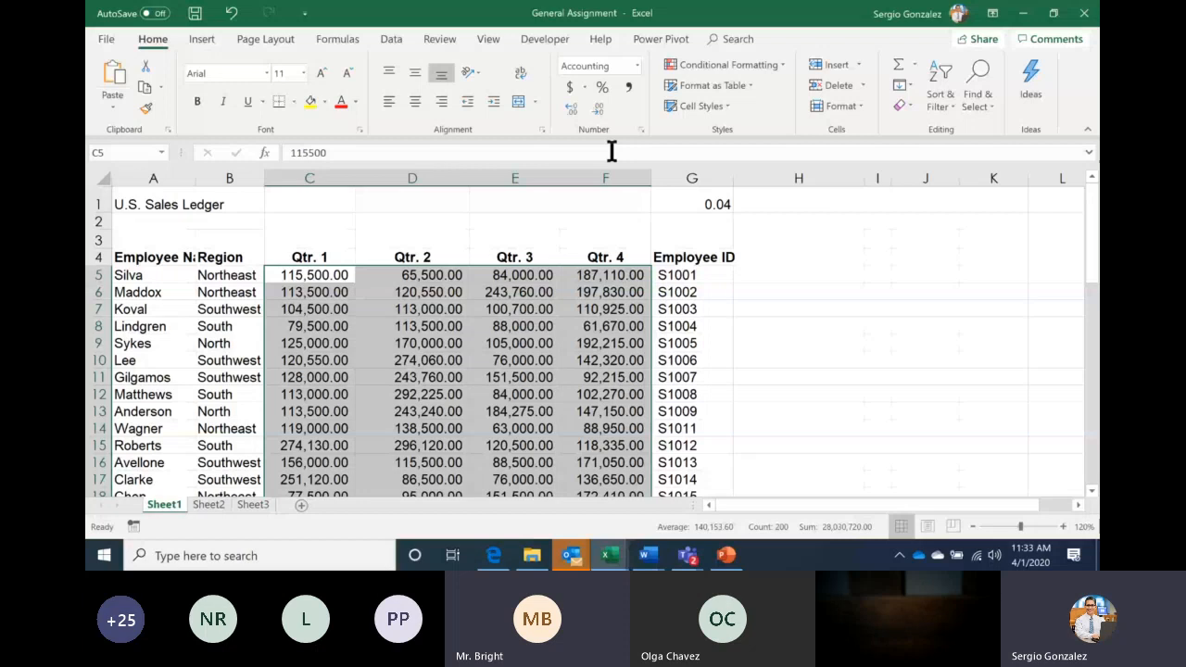
pyautogui.click(599, 109)
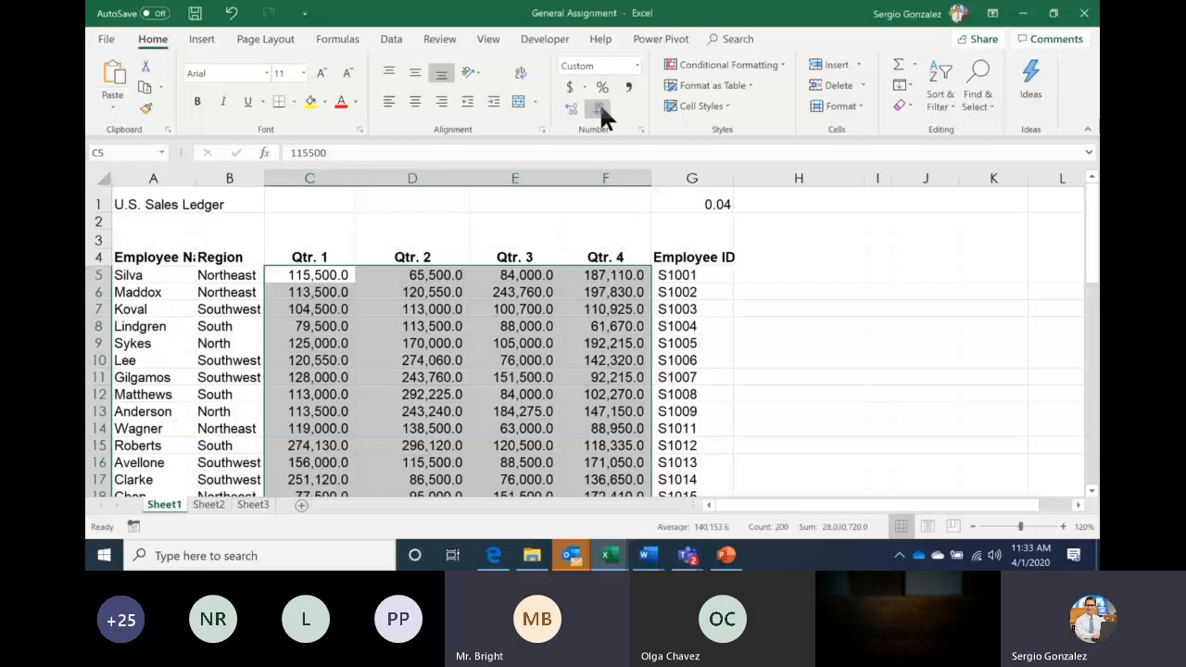
pyautogui.click(569, 87)
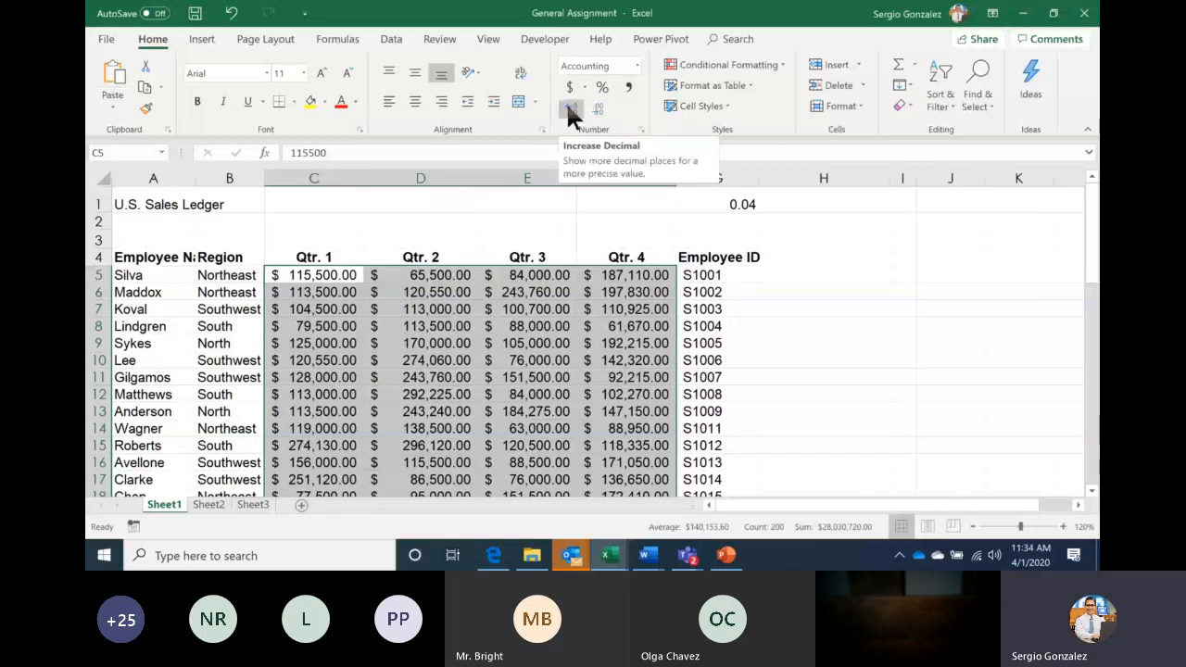
pyautogui.doubleClick(570, 108)
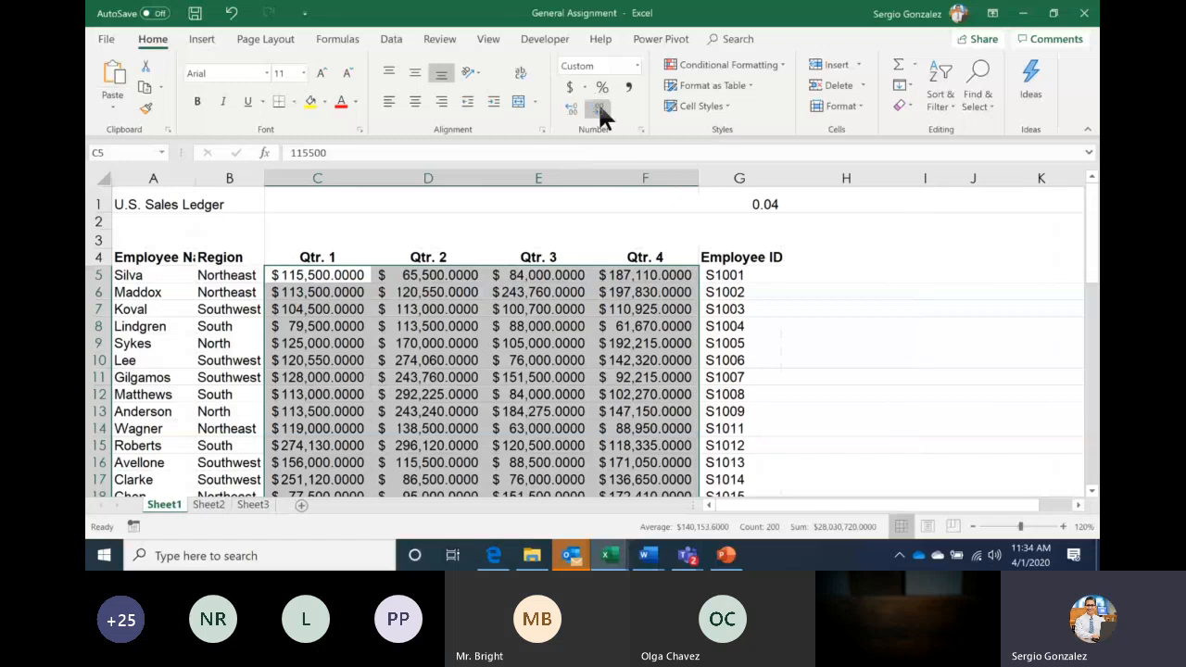
pyautogui.click(598, 107)
pyautogui.click(598, 107)
pyautogui.click(598, 108)
pyautogui.click(599, 107)
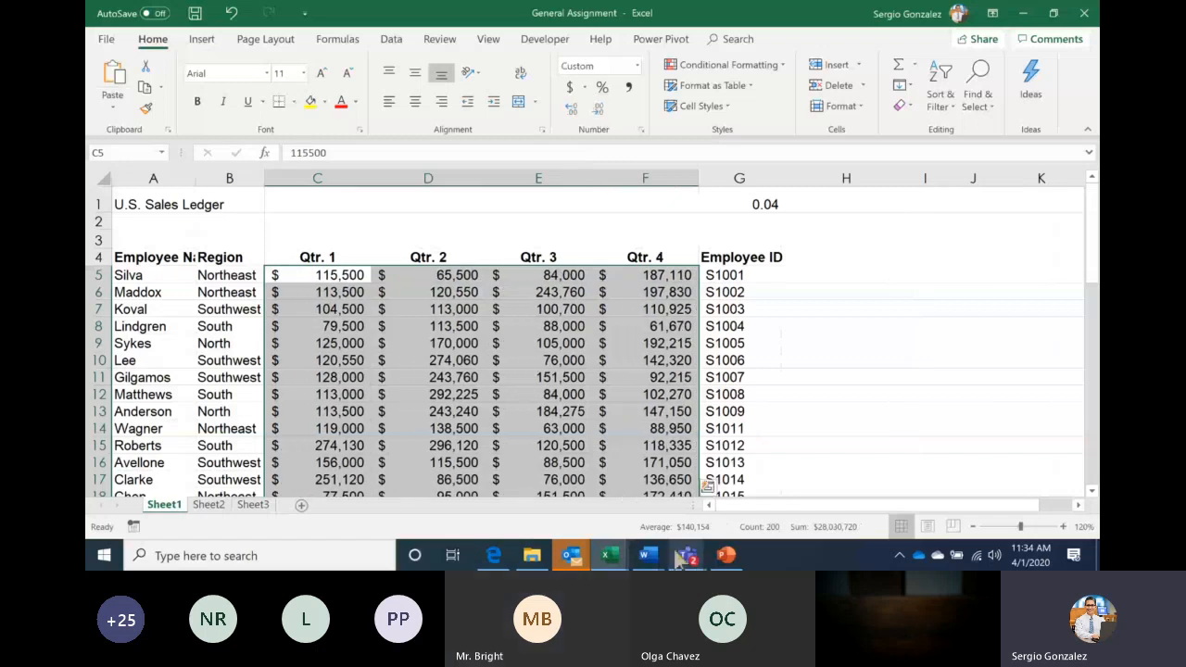
pyautogui.moveTo(680, 558)
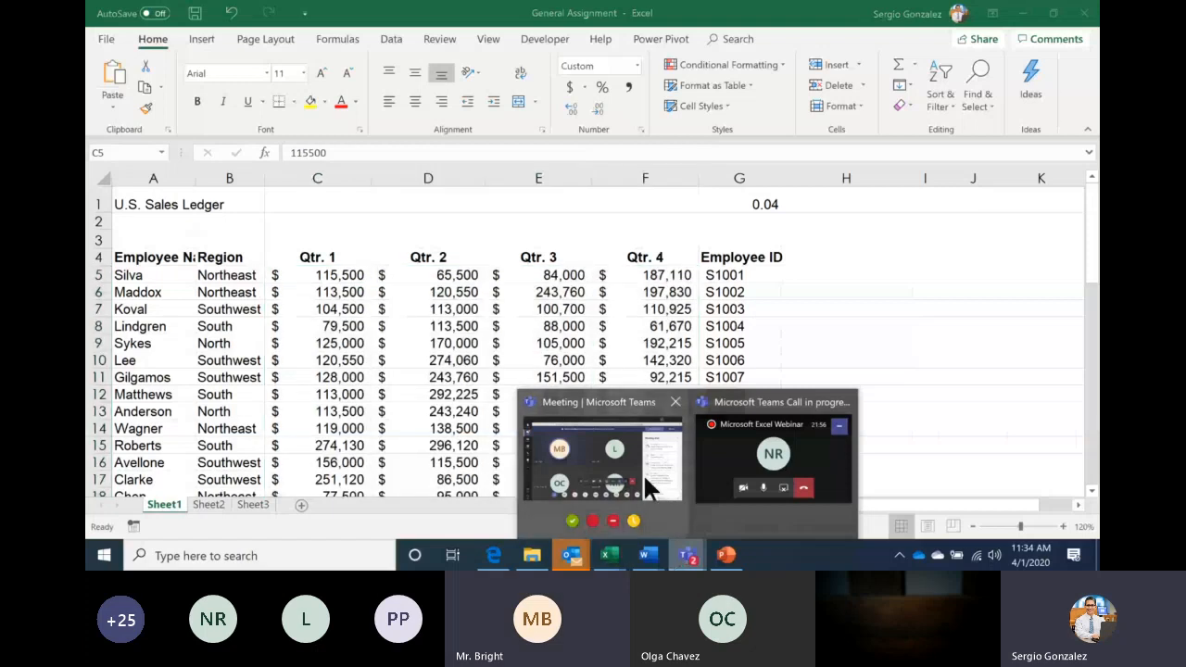
pyautogui.click(643, 472)
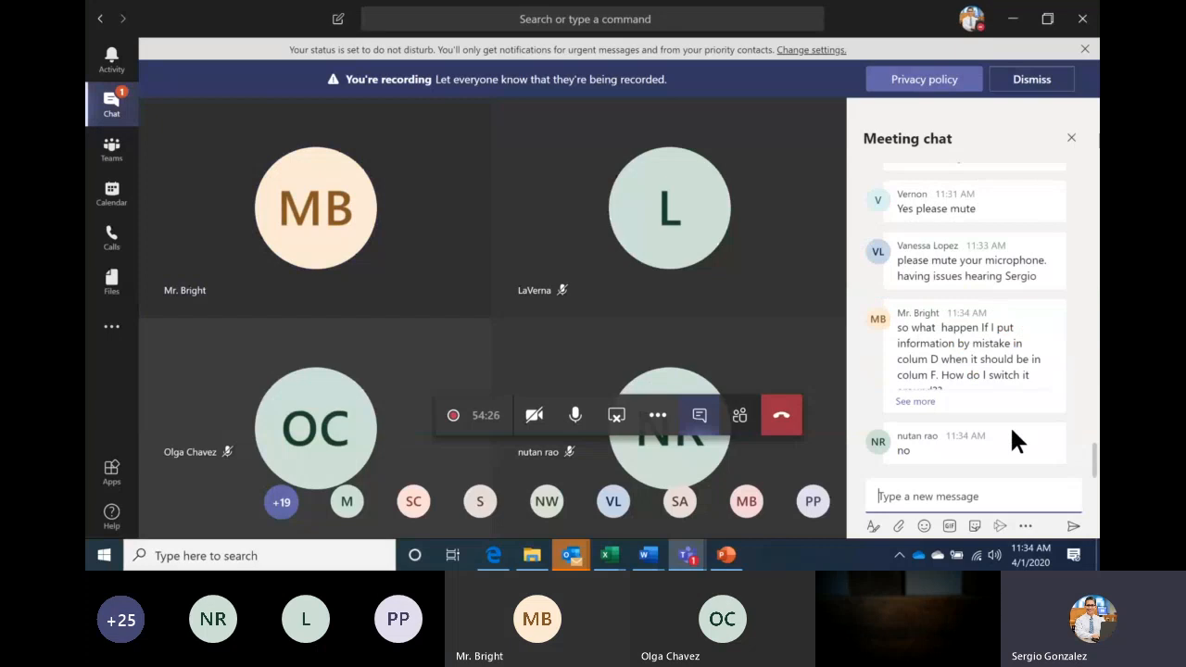
pyautogui.click(921, 400)
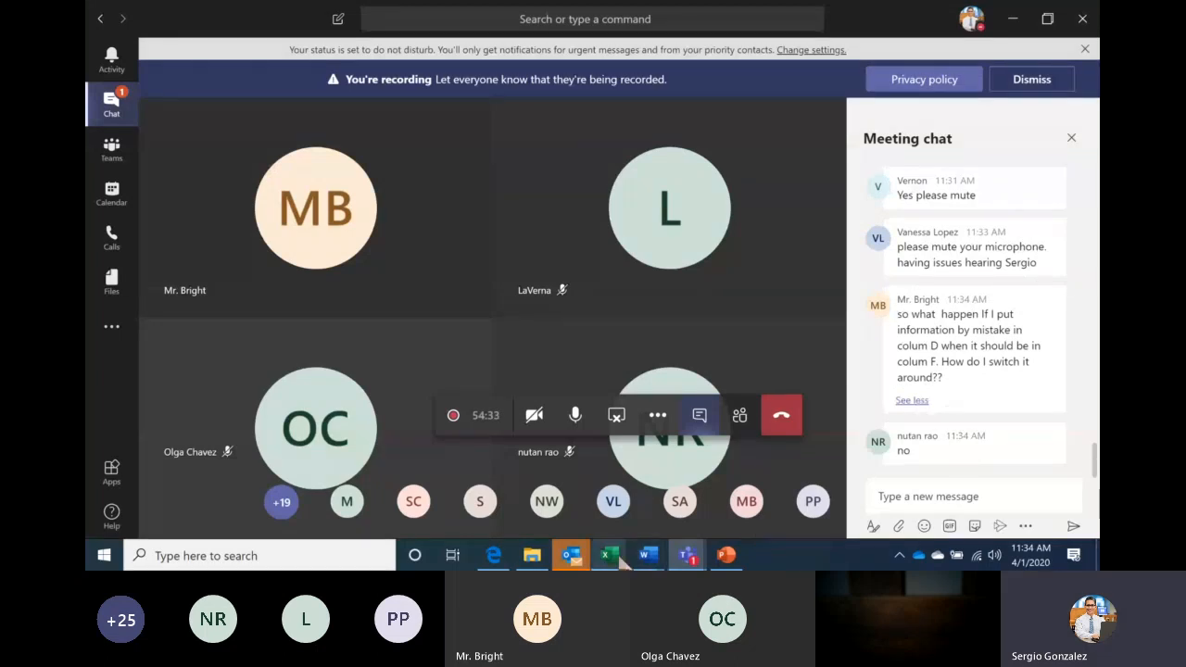
pyautogui.moveTo(616, 559)
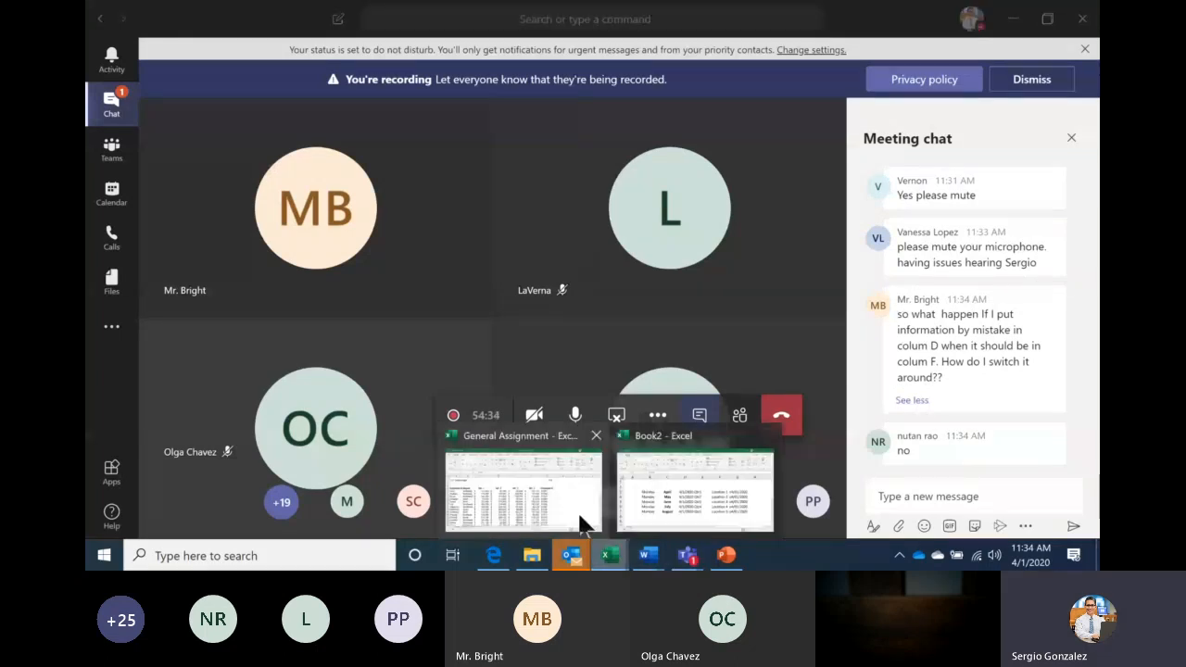
pyautogui.click(584, 525)
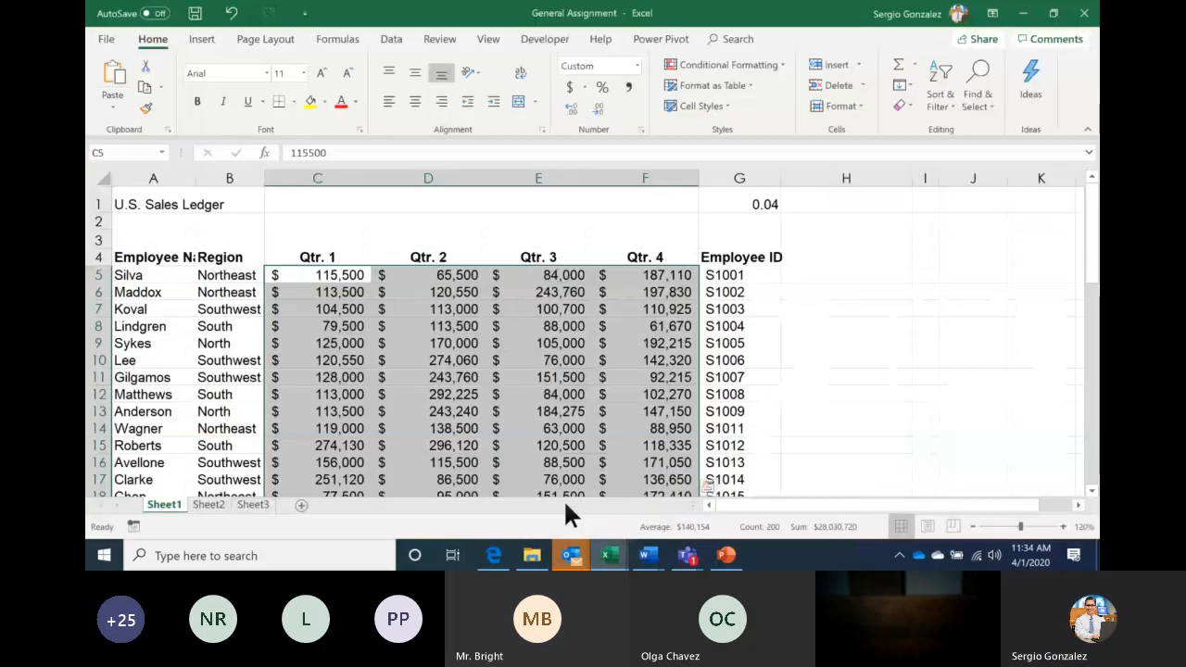
# Insert a blank column A before the sales ledger, shifting the whole table one column right
pyautogui.click(417, 427)
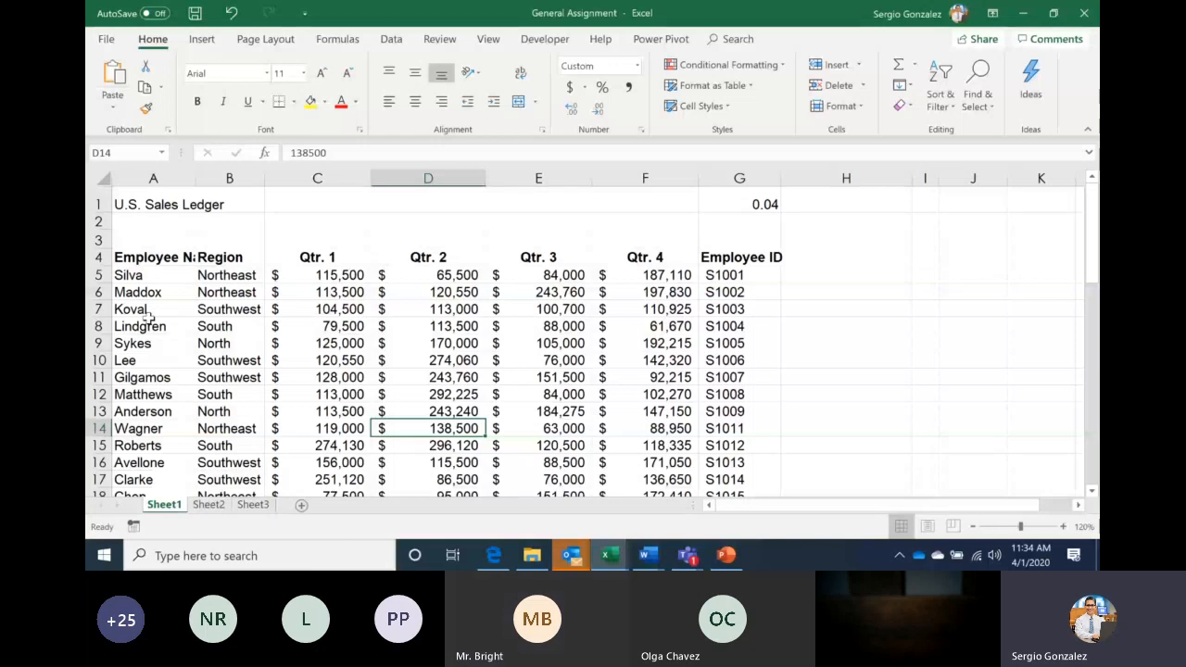
pyautogui.click(158, 177)
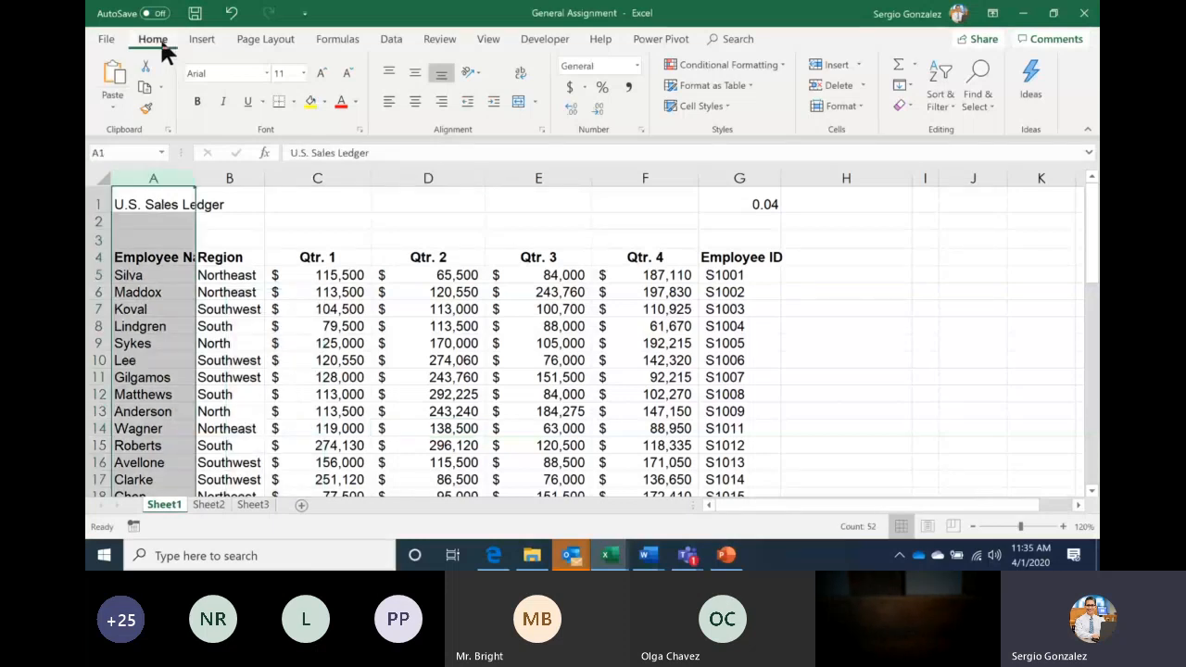
pyautogui.click(814, 67)
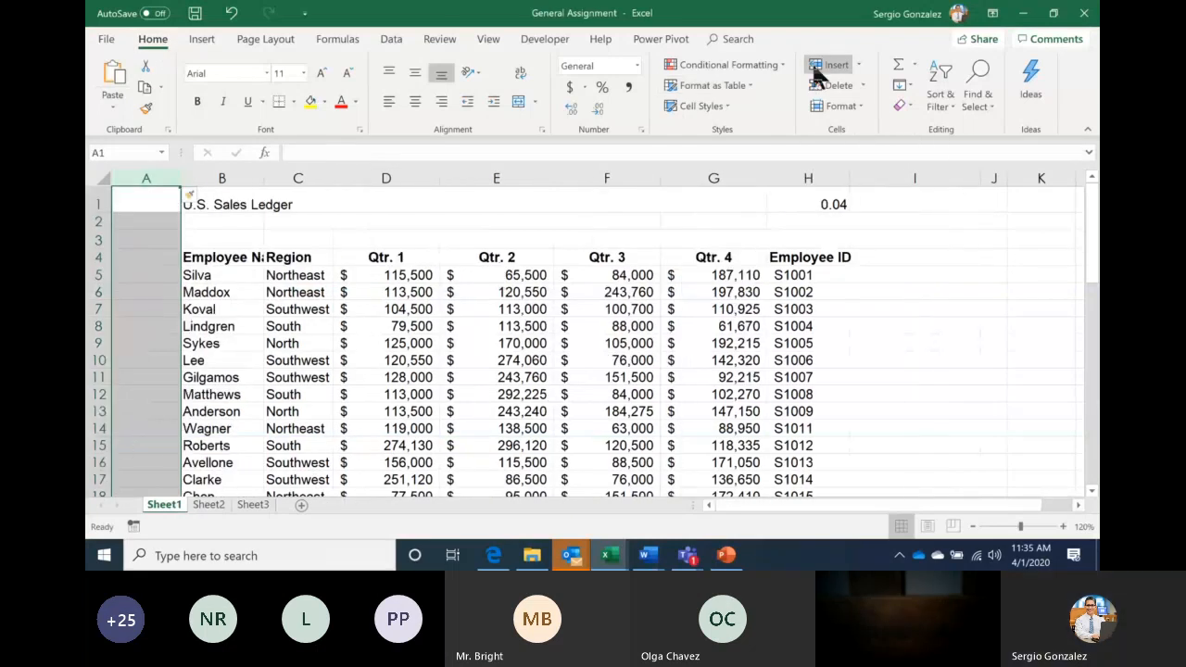
pyautogui.click(231, 14)
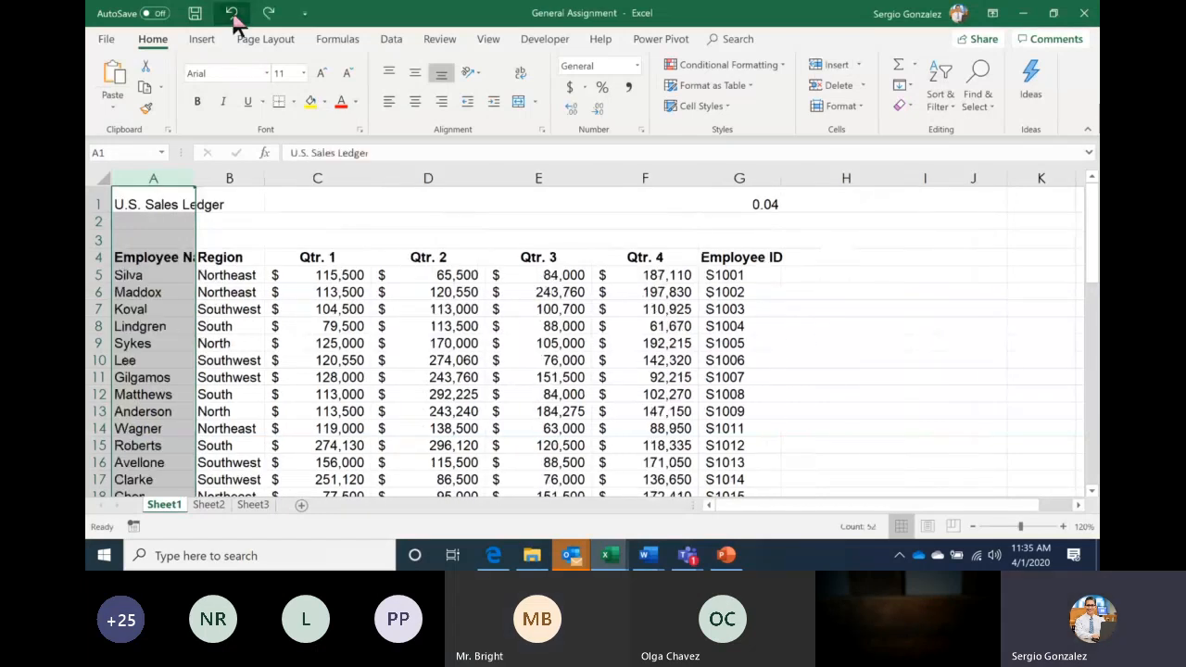
pyautogui.rightClick(154, 181)
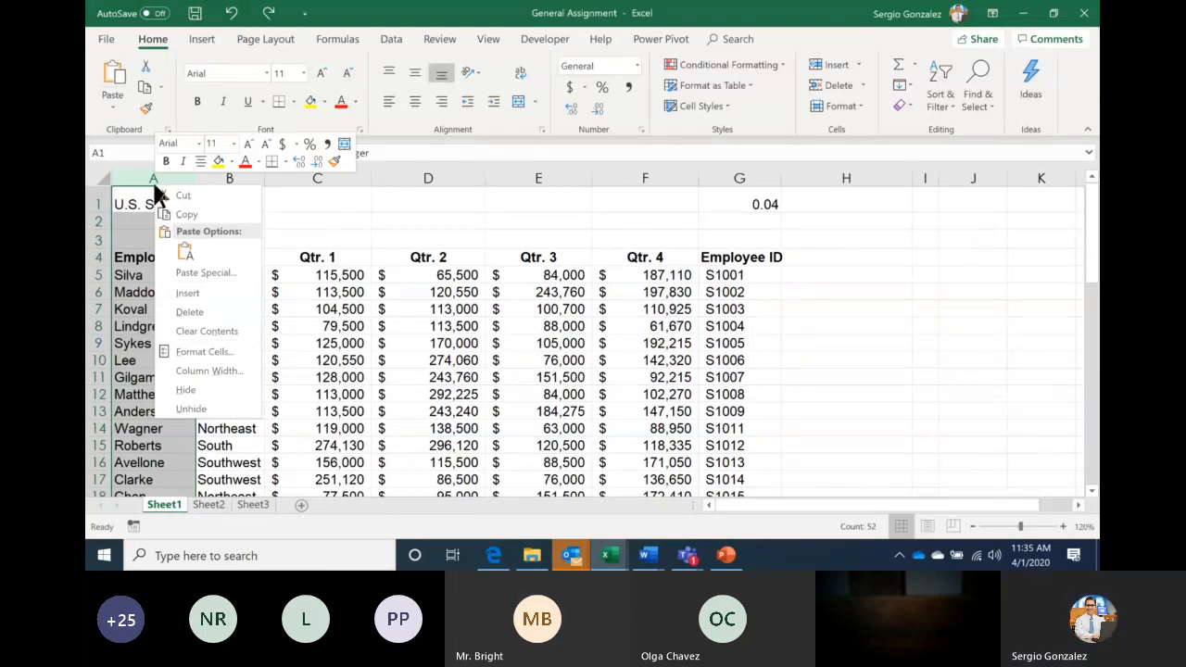
pyautogui.click(228, 295)
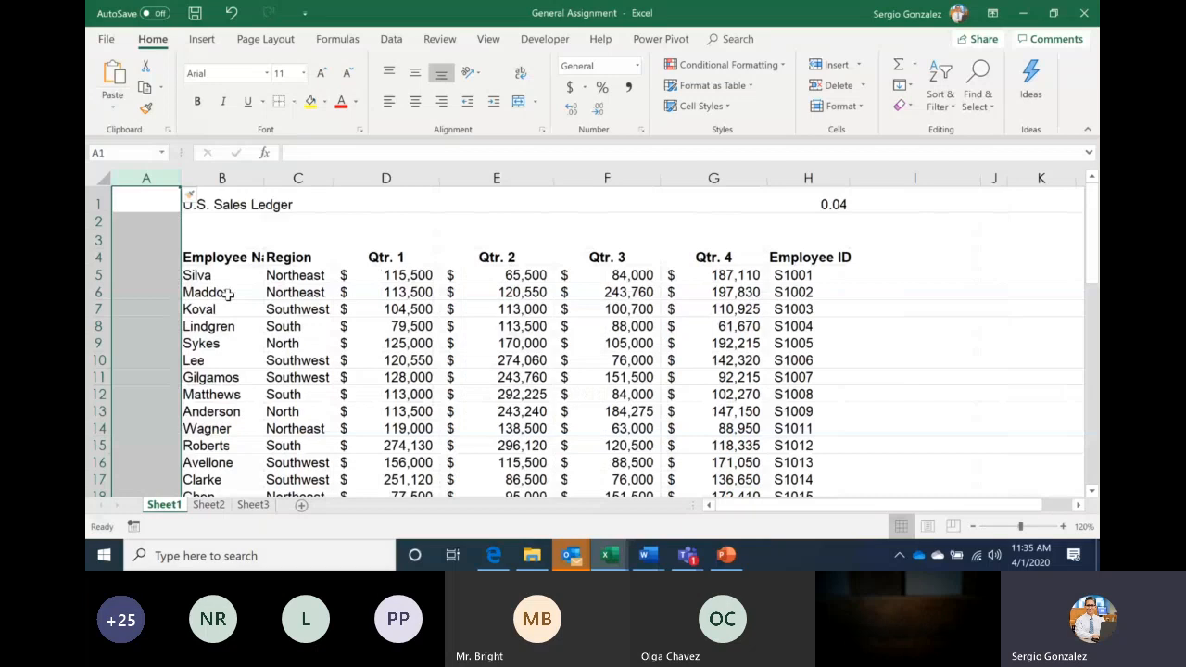
pyautogui.click(807, 262)
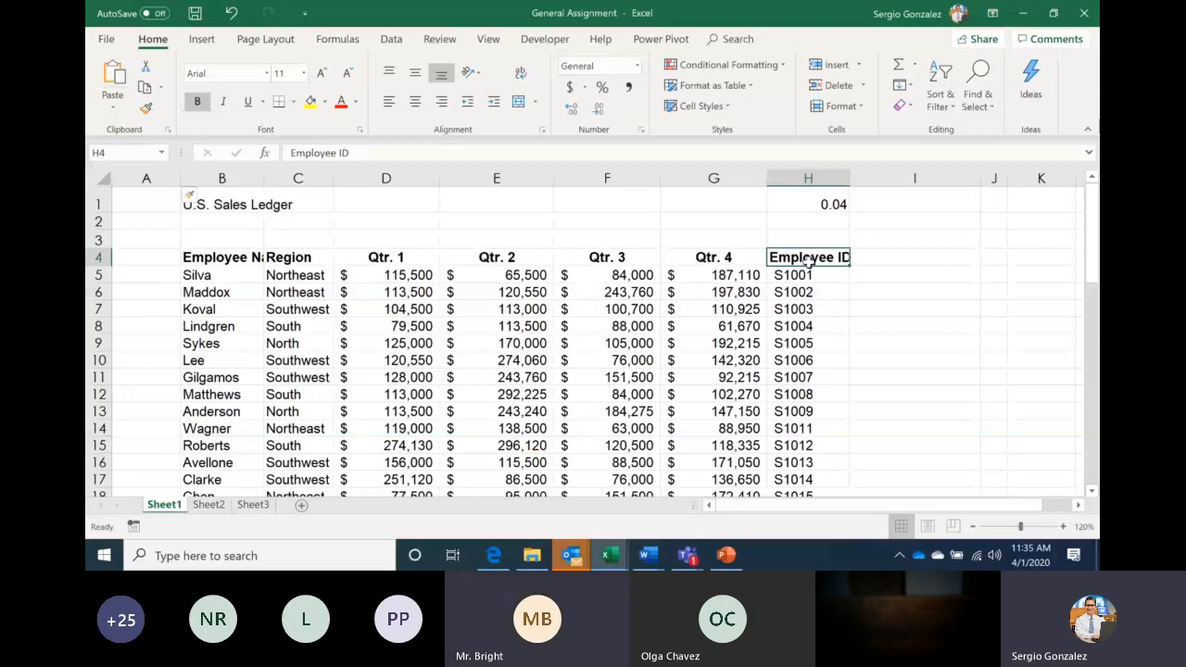
# Cut the Employee ID column H4:H54 and paste it at A4, then switch to Teams
pyautogui.hotkey('ctrl', 'shift', 'Down')
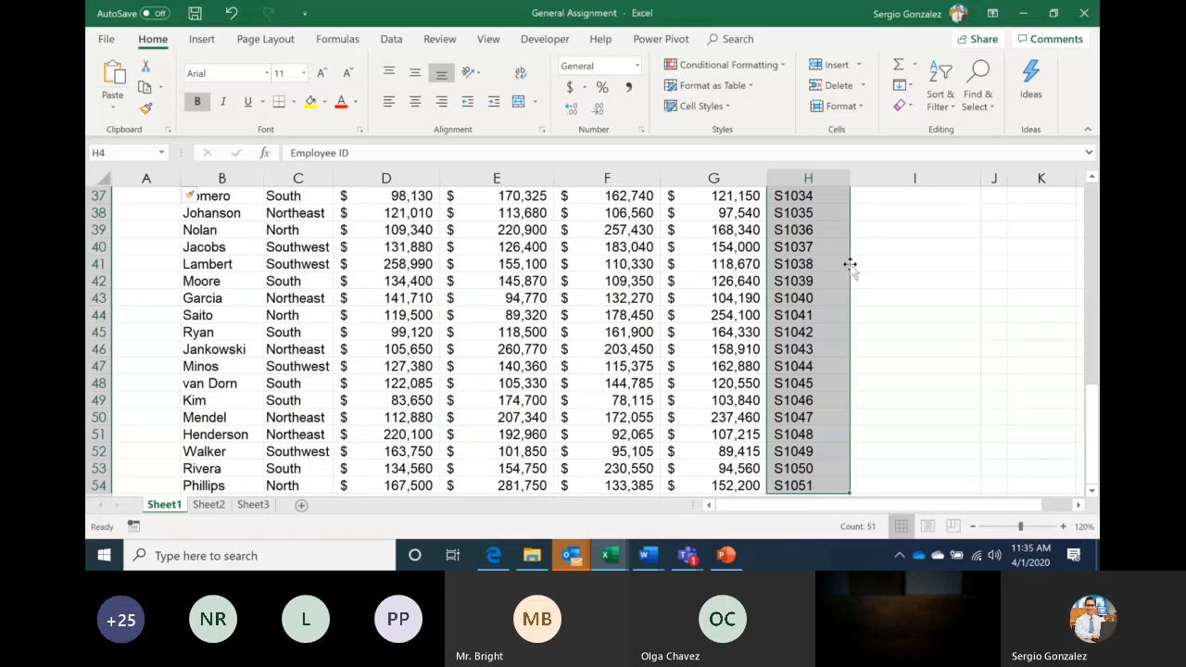
pyautogui.moveTo(850, 265); pyautogui.dragTo(149, 310)
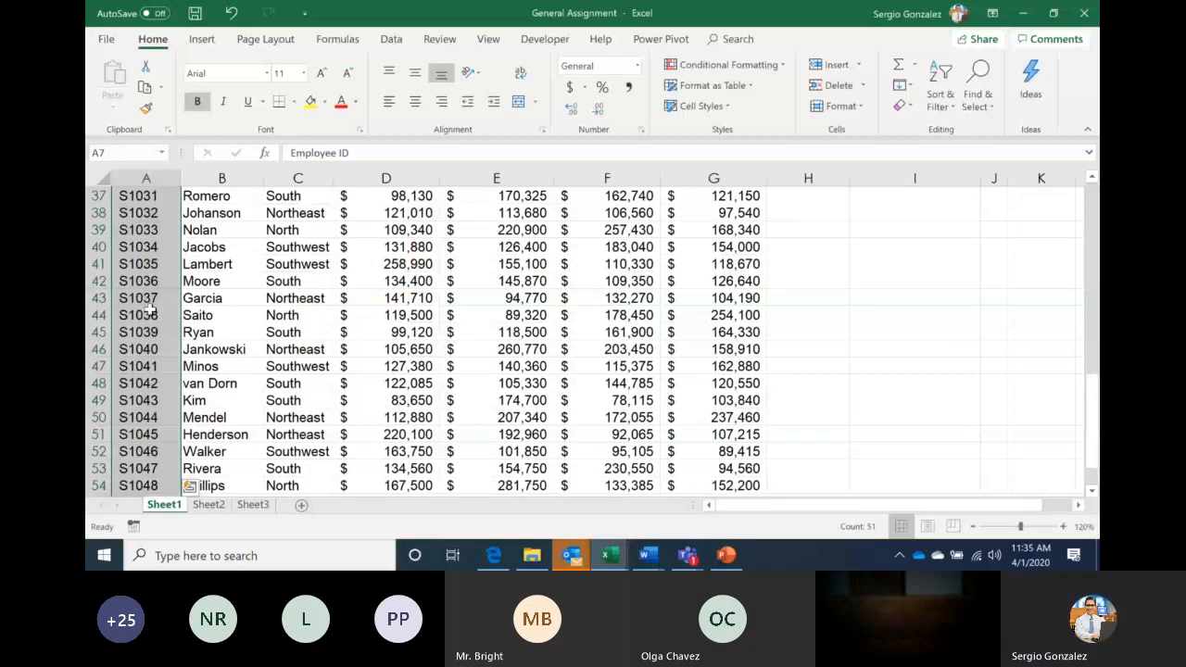
pyautogui.scroll(12, 593, 334)
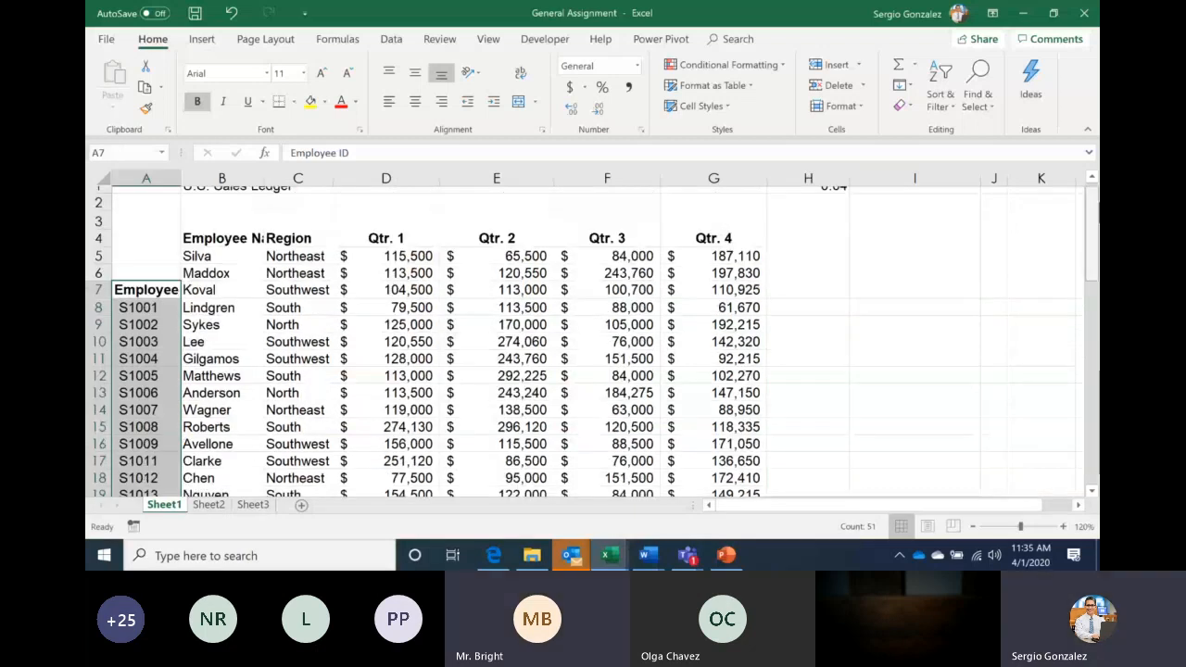
pyautogui.moveTo(165, 297); pyautogui.dragTo(165, 264)
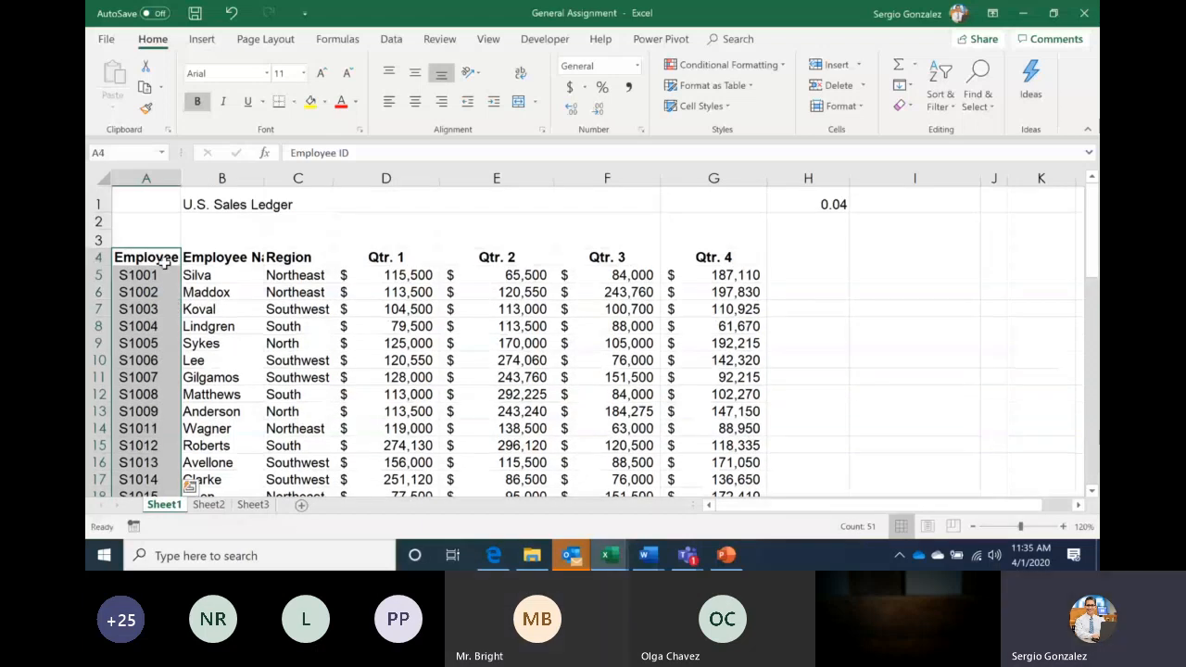
pyautogui.moveTo(163, 264); pyautogui.dragTo(819, 263)
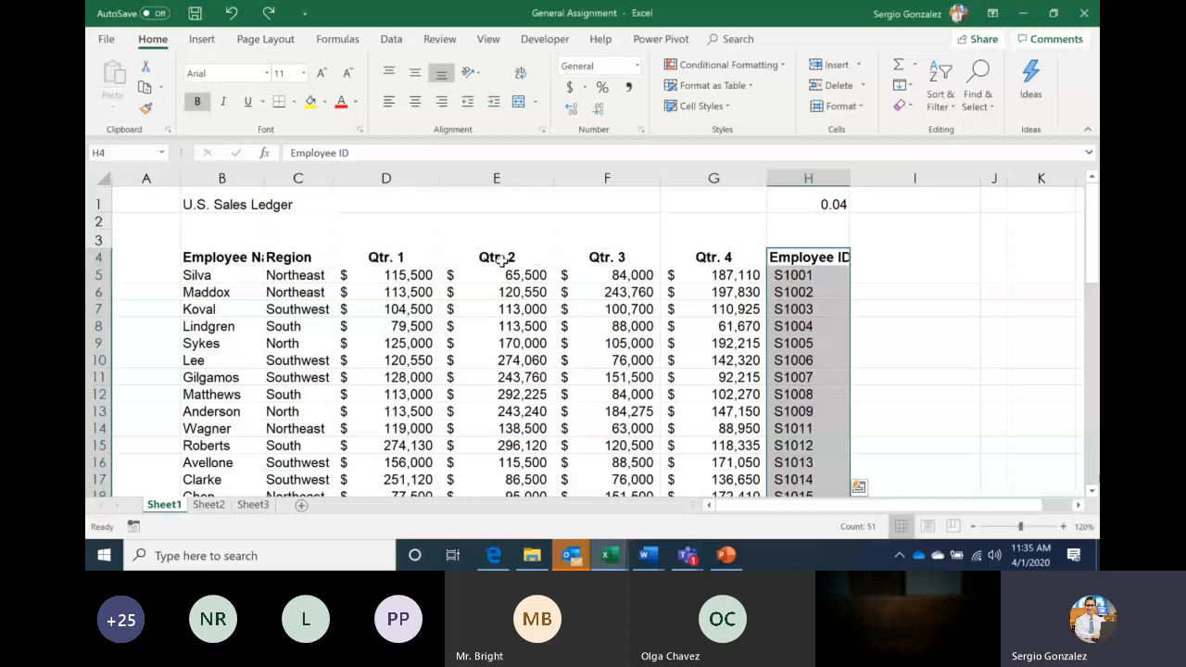
pyautogui.click(145, 67)
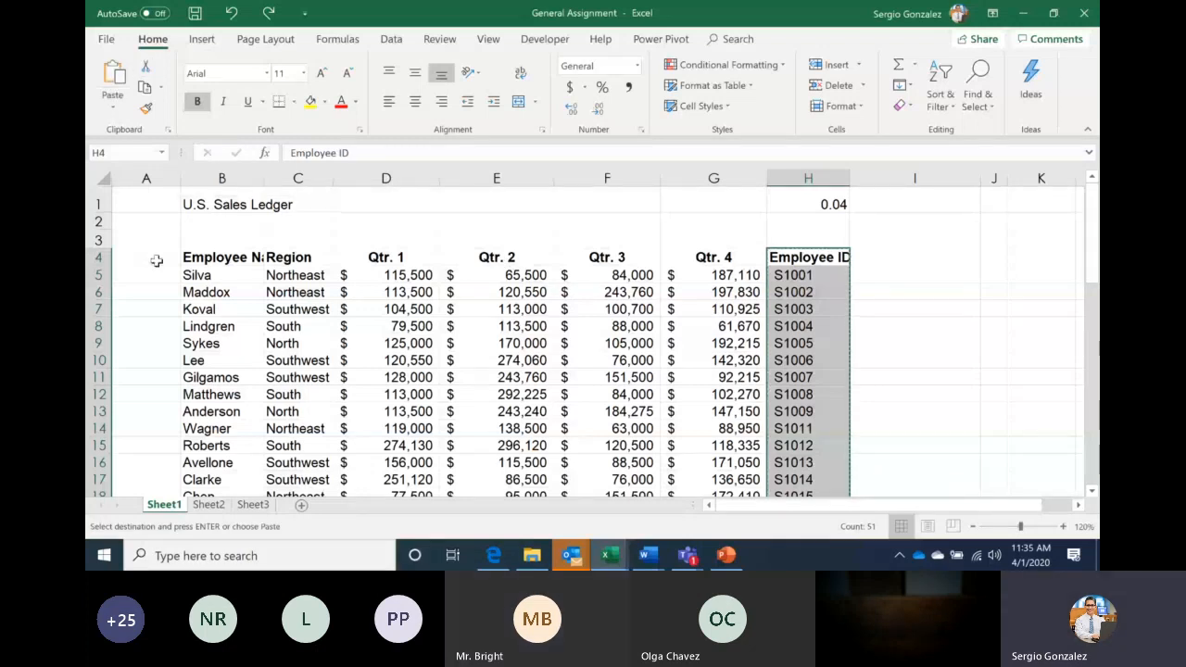
pyautogui.click(157, 260)
pyautogui.click(116, 75)
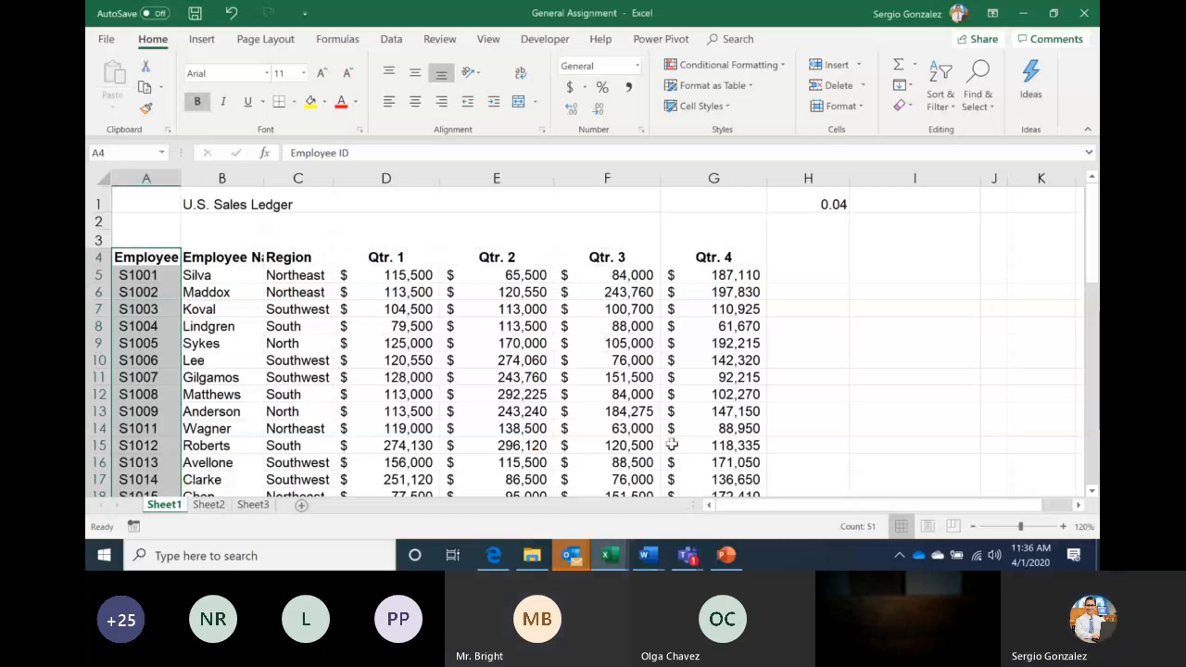
pyautogui.click(688, 554)
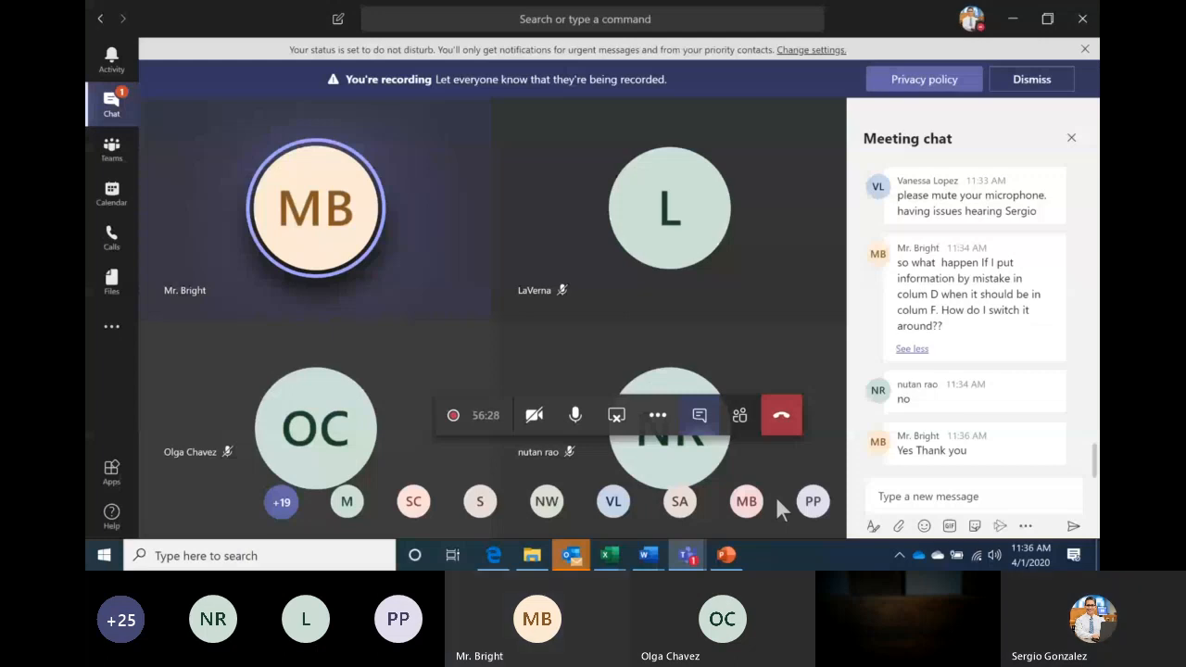
# Bring the General Assignment Excel workbook back to the front from the taskbar
pyautogui.click(609, 554)
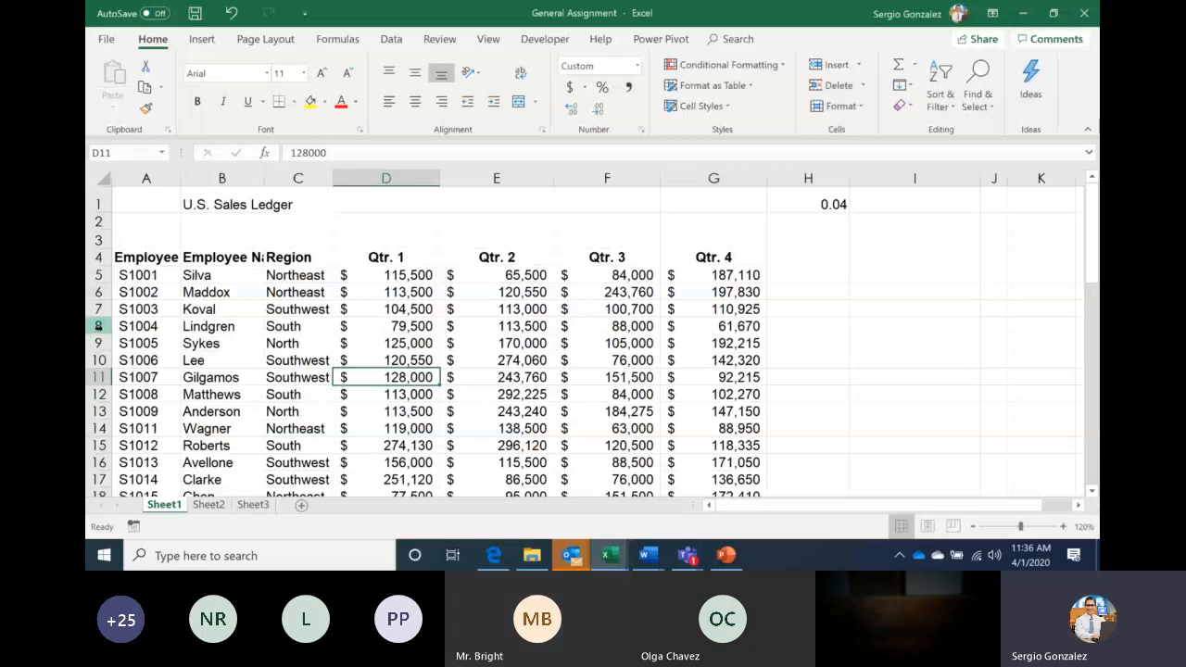
# Insert a blank row 8 between the S1003 and S1004 records and select it
pyautogui.click(98, 326)
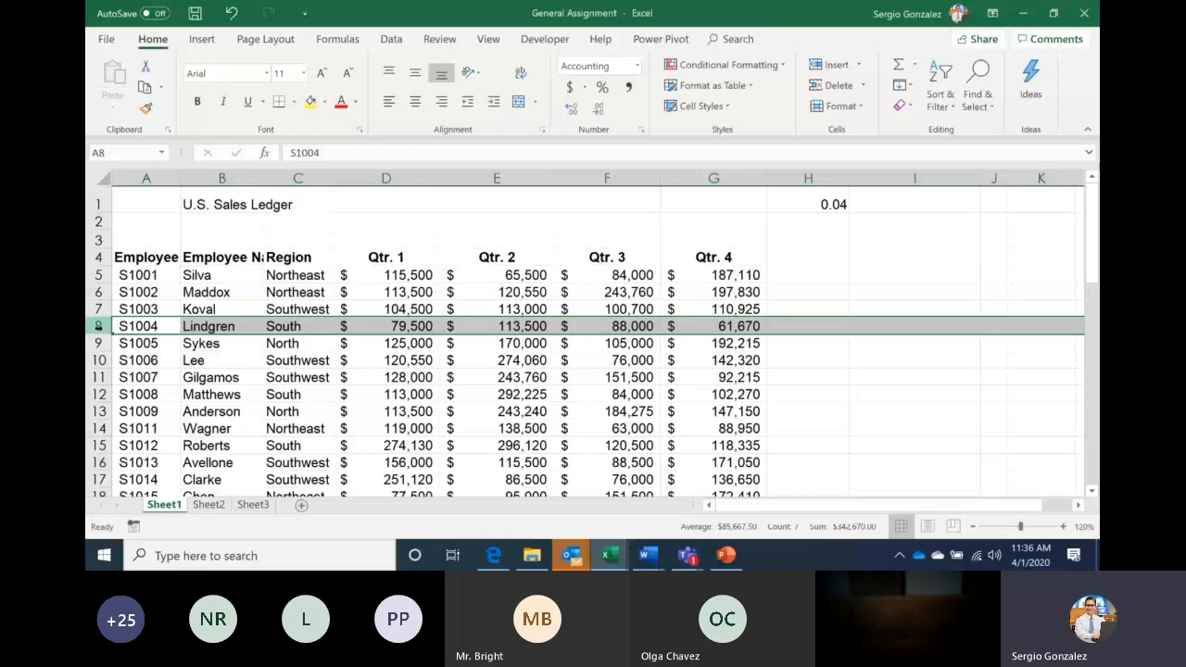
pyautogui.click(825, 66)
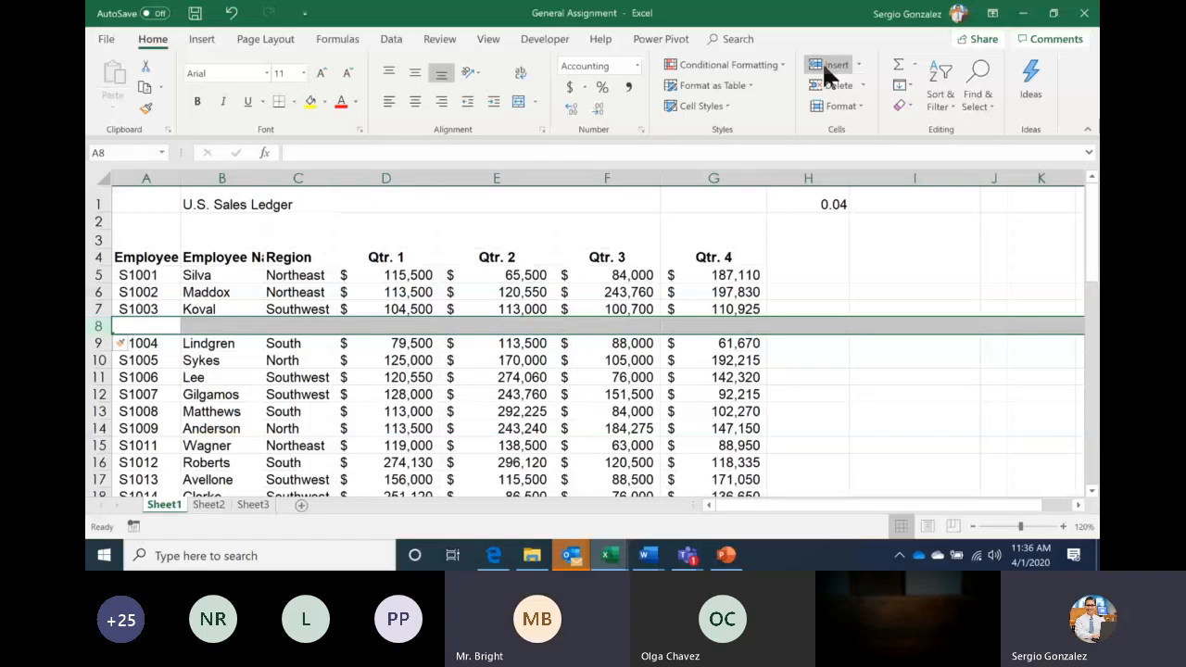
pyautogui.hotkey('ctrl', 'z')
pyautogui.rightClick(103, 323)
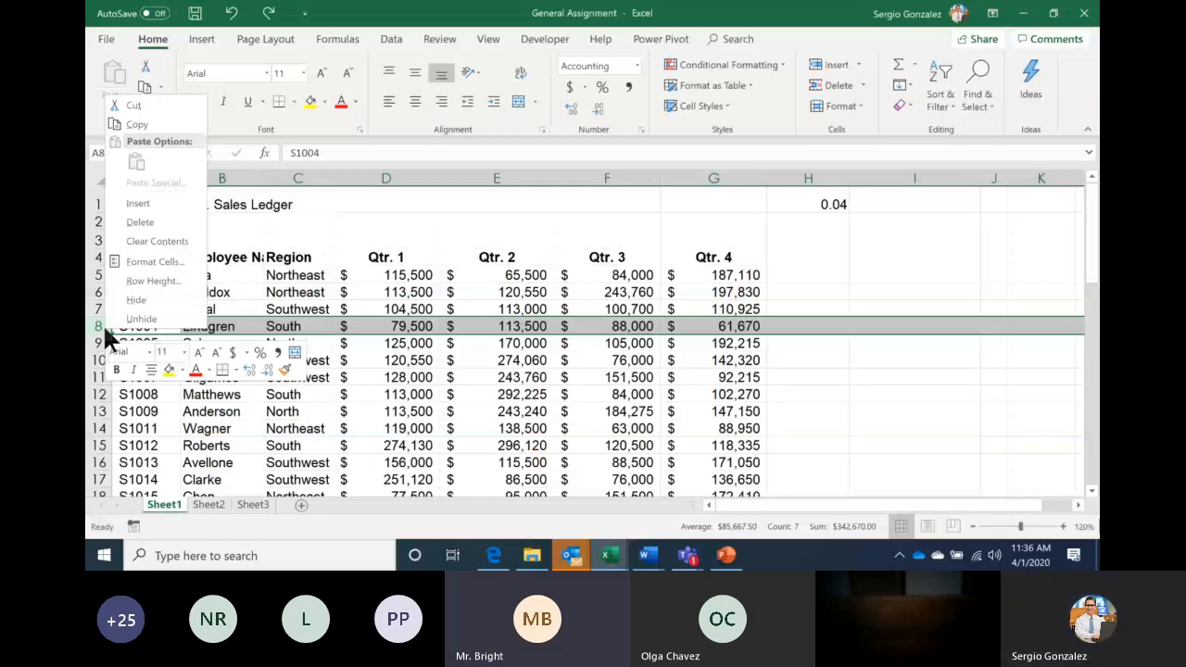
pyautogui.press('i')
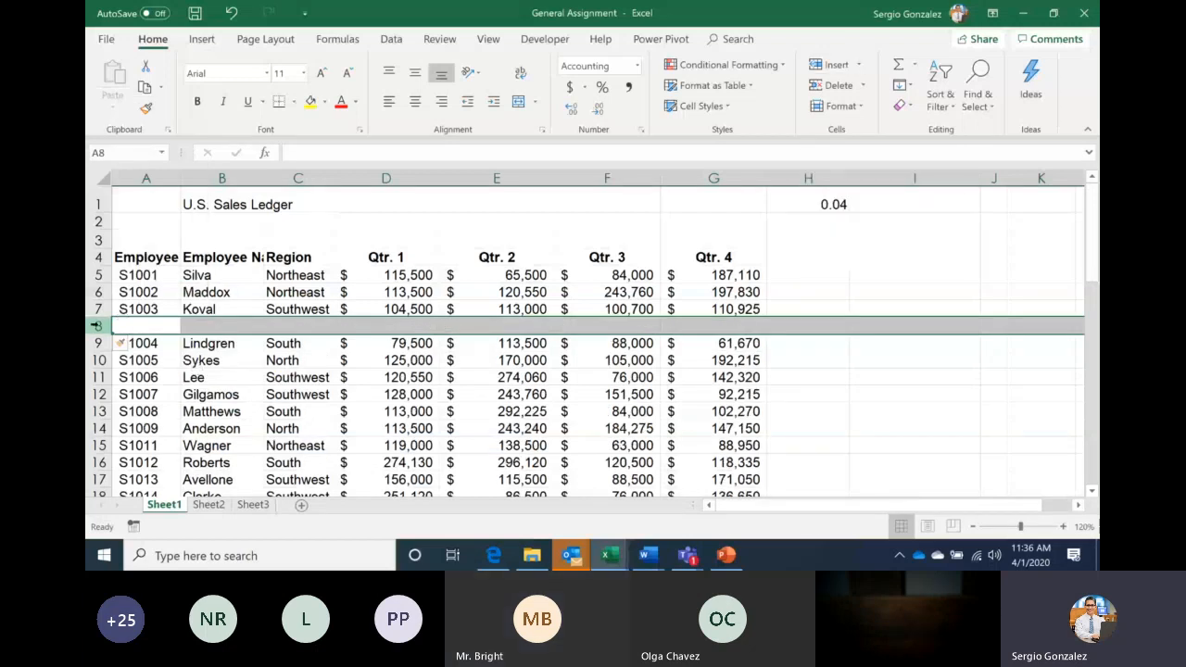
pyautogui.rightClick(96, 325)
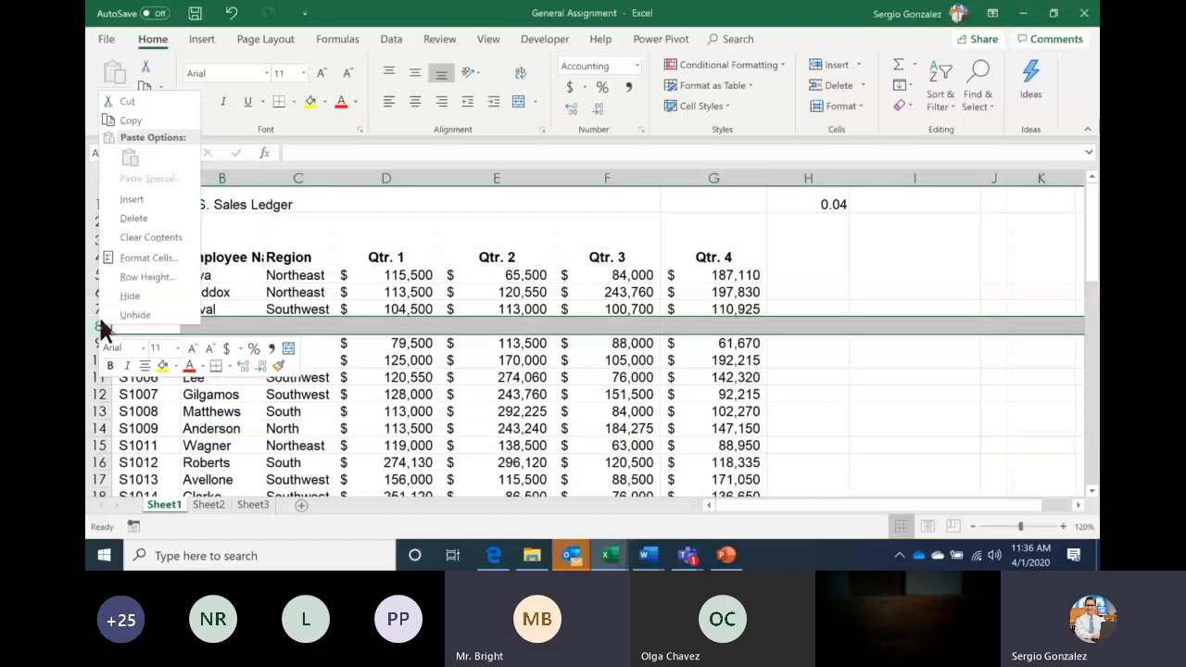
pyautogui.click(802, 341)
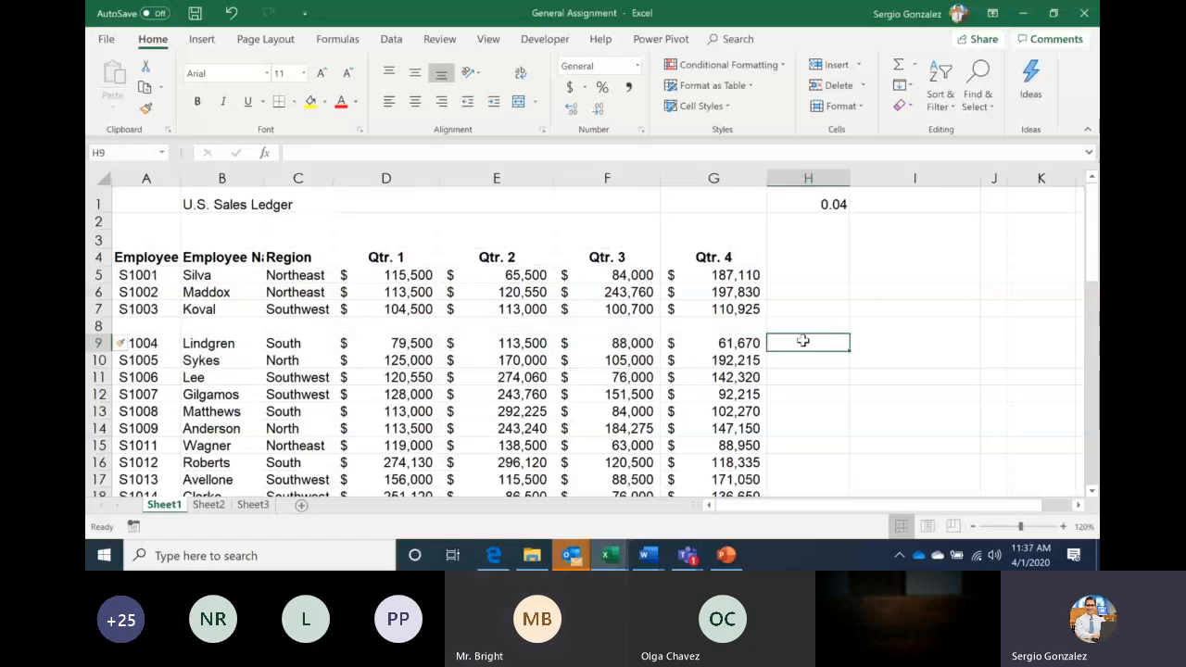
pyautogui.click(98, 326)
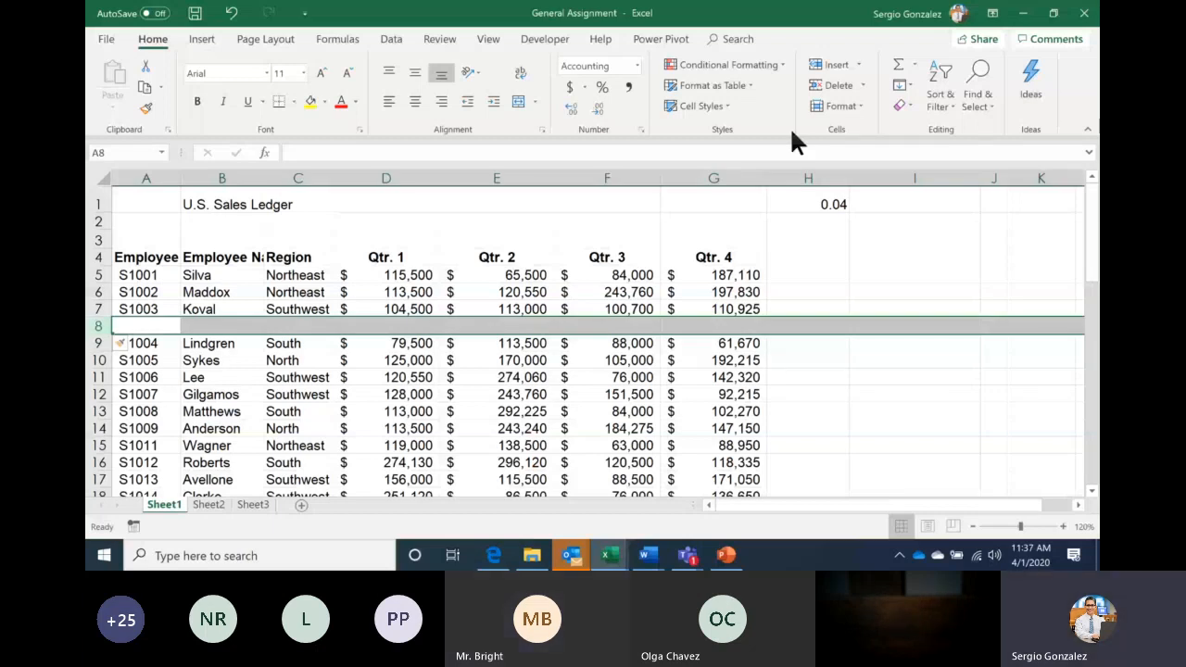
# Delete blank row 8, undoing an accidental deletion of the Employee ID column A
pyautogui.click(833, 84)
pyautogui.rightClick(153, 178)
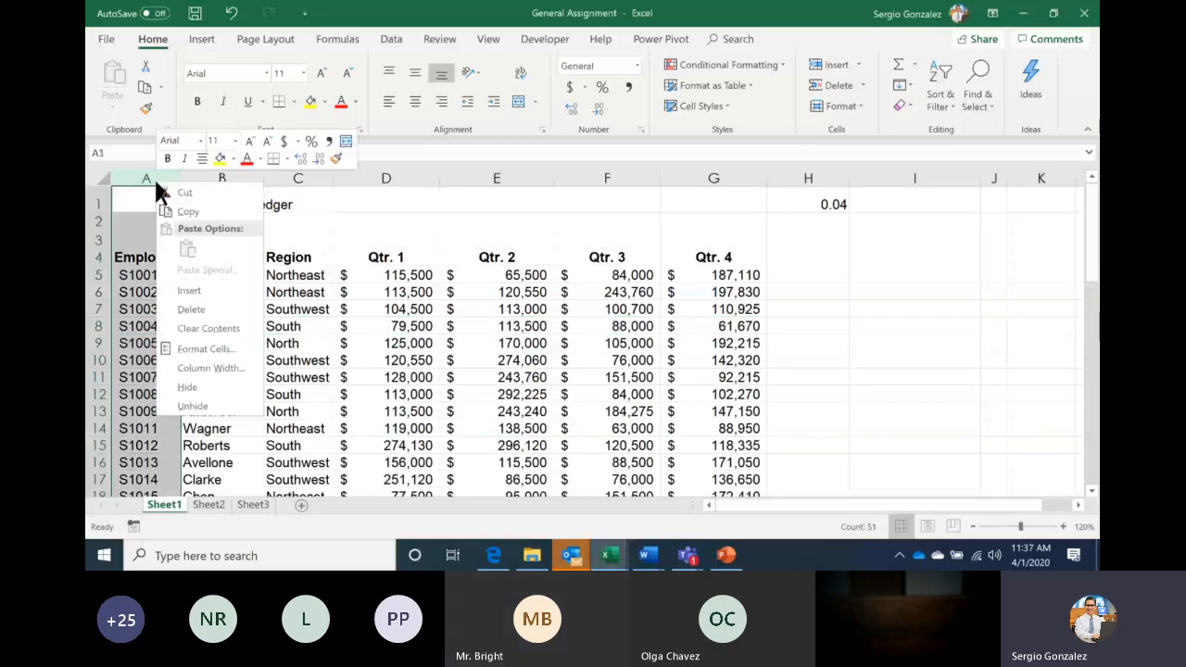
pyautogui.click(414, 209)
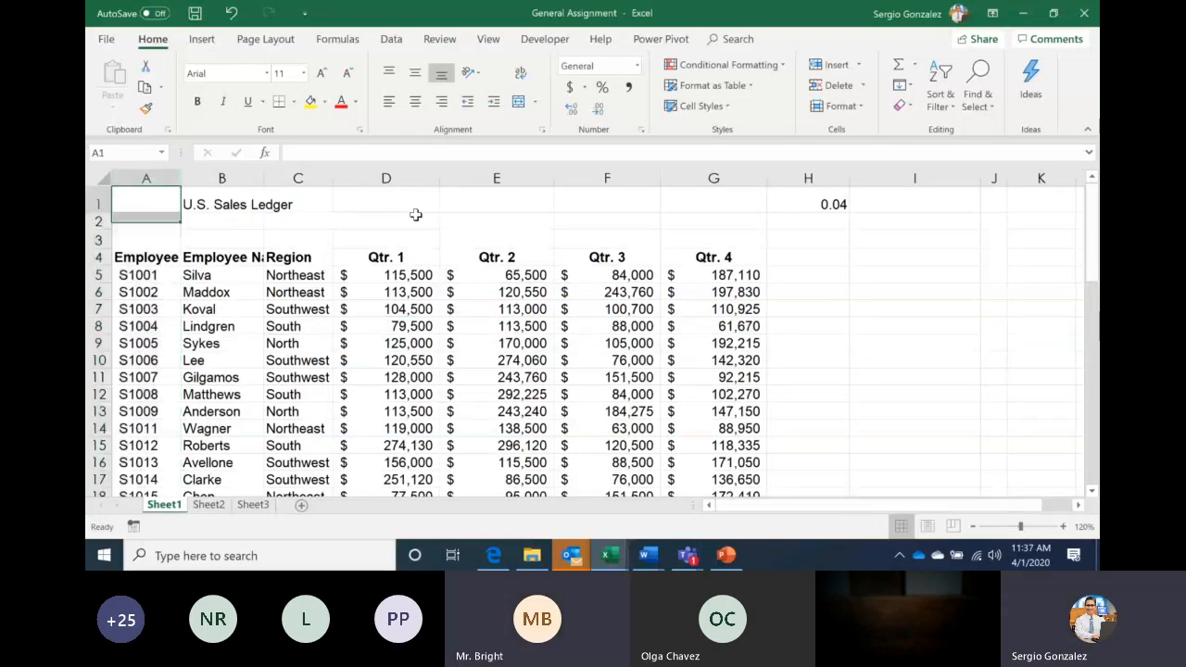
pyautogui.rightClick(150, 178)
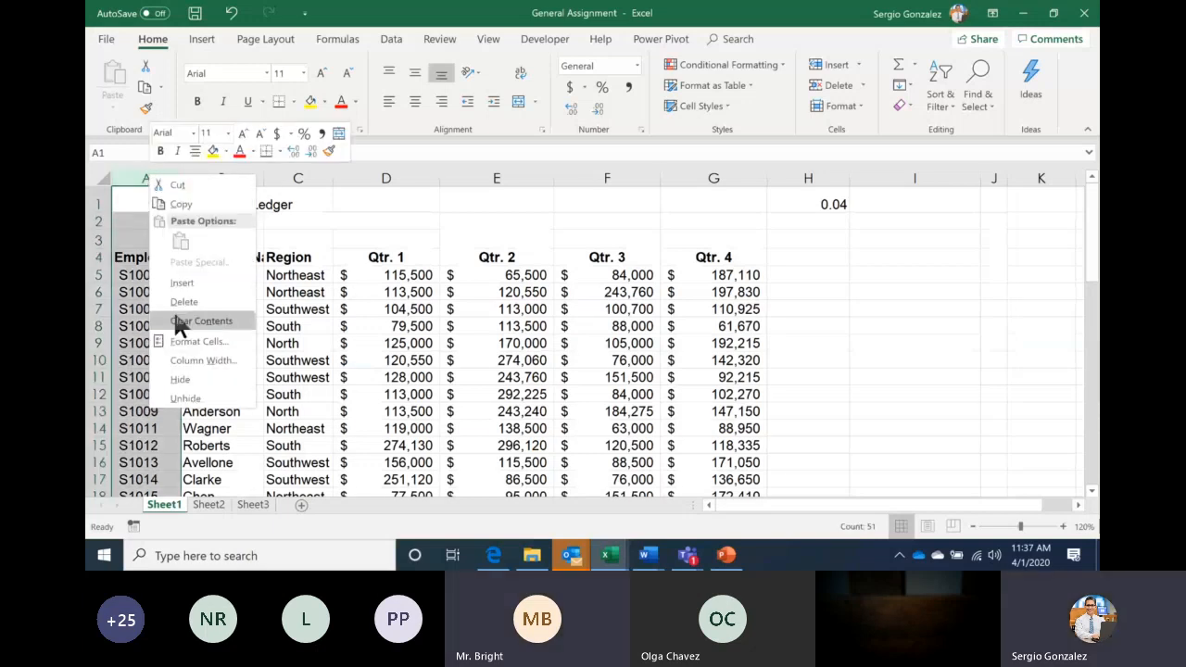
pyautogui.click(197, 301)
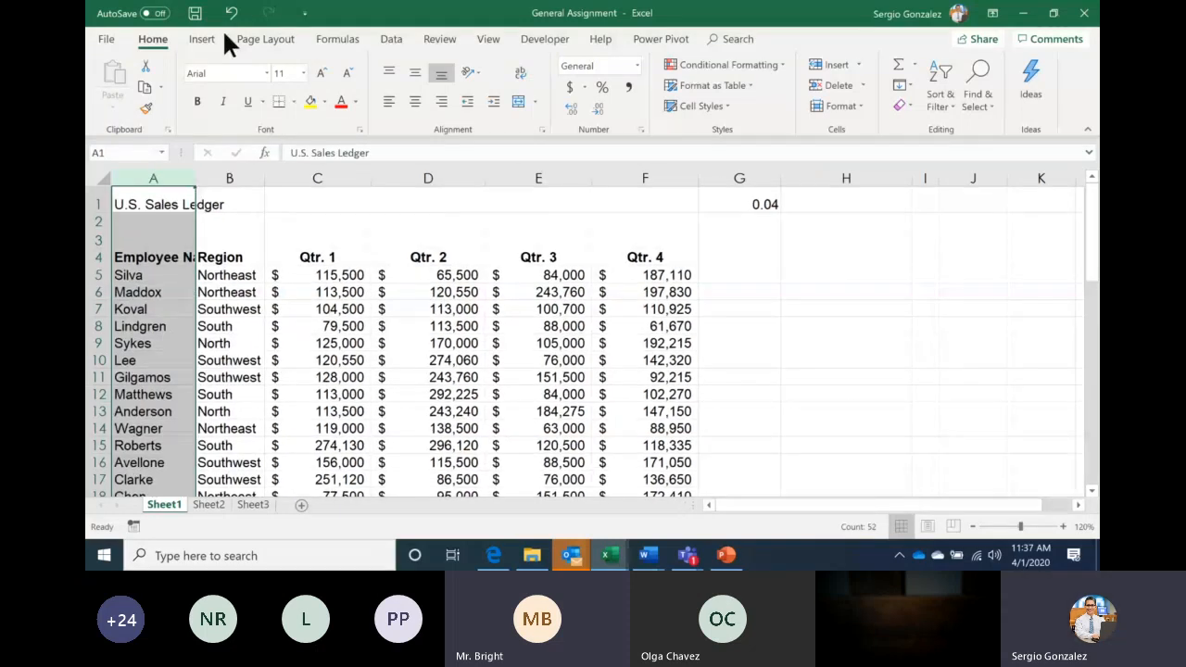
pyautogui.click(230, 14)
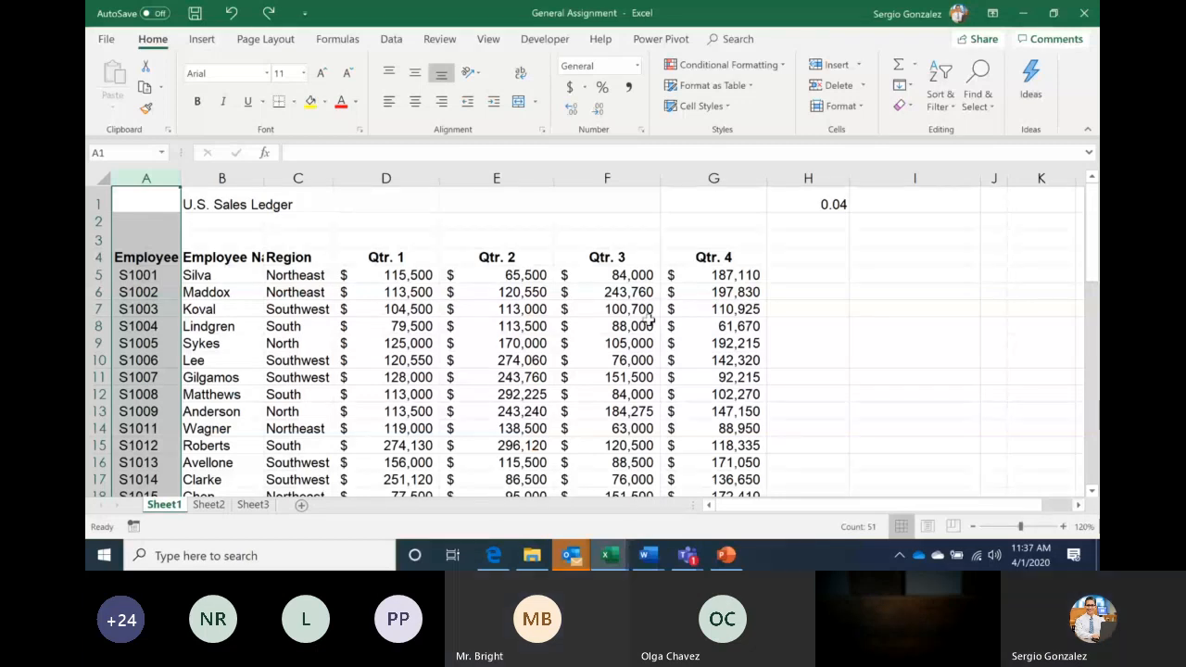
pyautogui.press('Right')
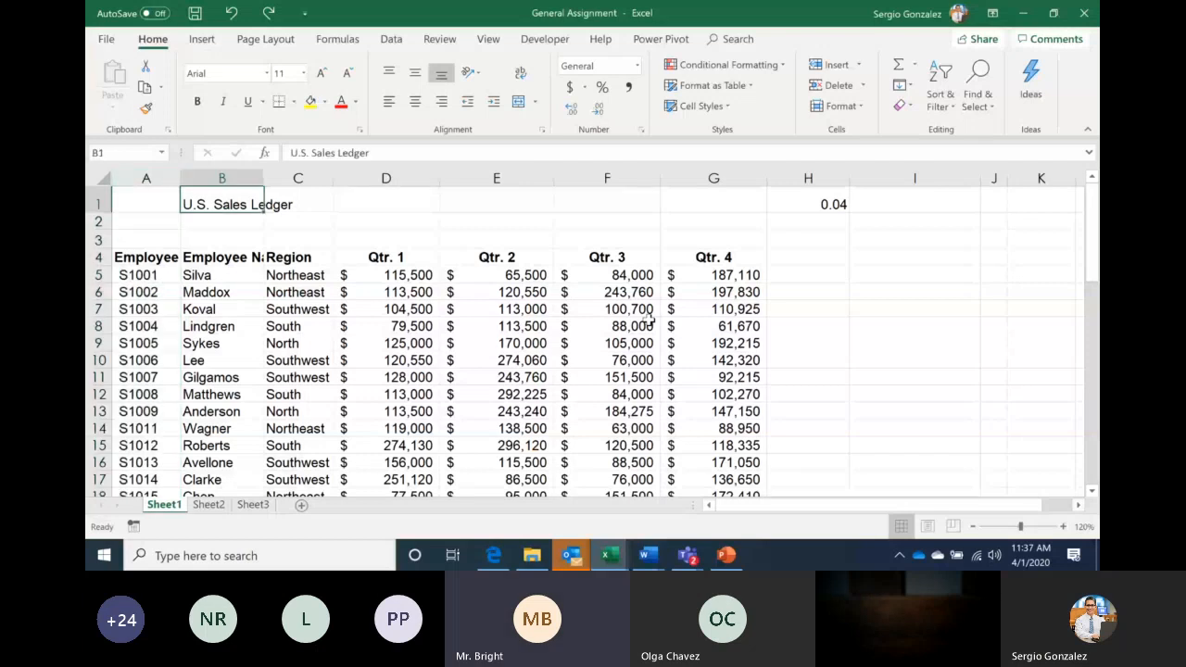
pyautogui.press('Right')
pyautogui.press('Down')
pyautogui.press('Down')
pyautogui.press('Down')
pyautogui.press('Down')
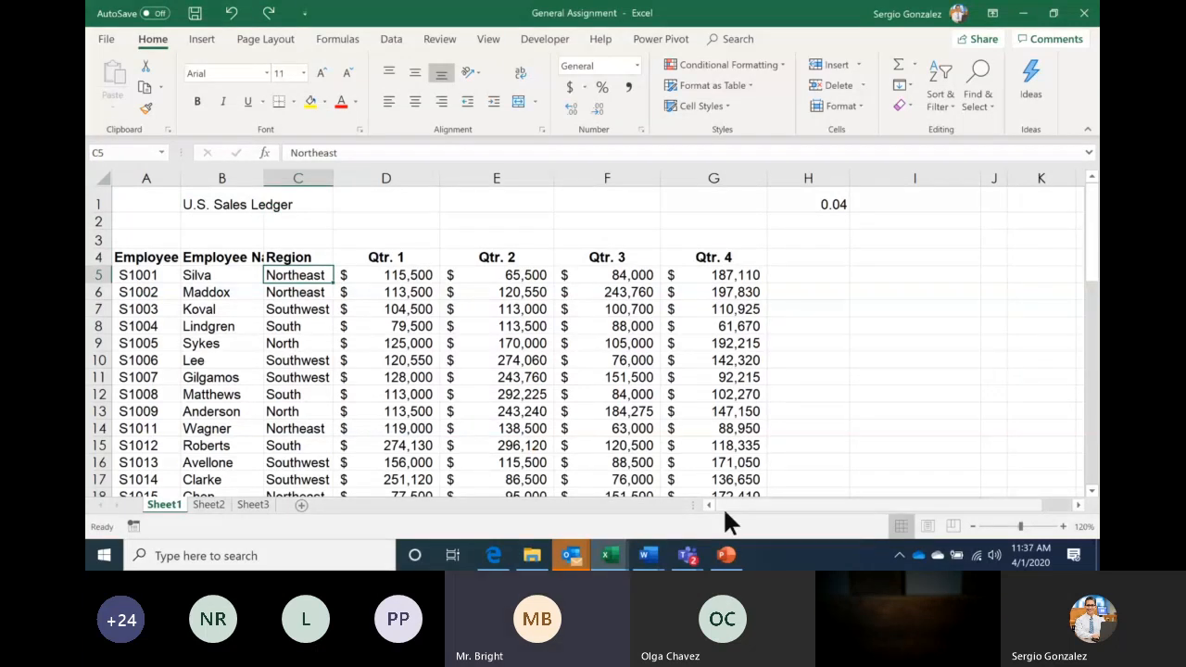
# Send 'Question?' twice in the Teams meeting chat
pyautogui.click(690, 555)
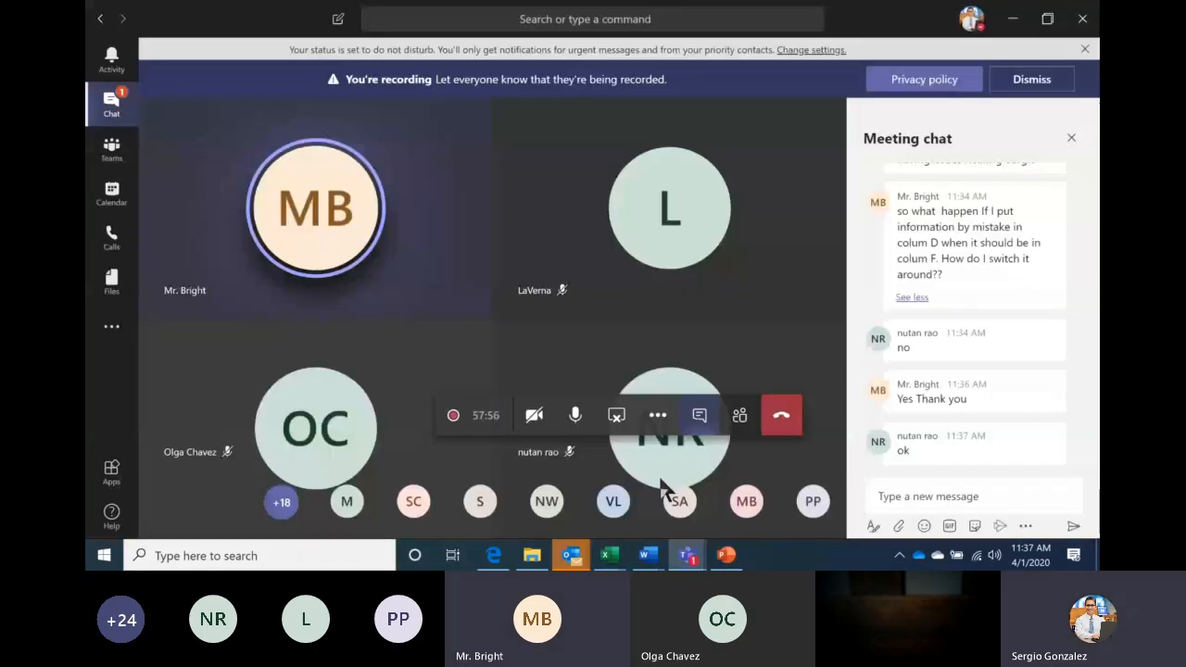
pyautogui.click(926, 500)
pyautogui.write('Q')
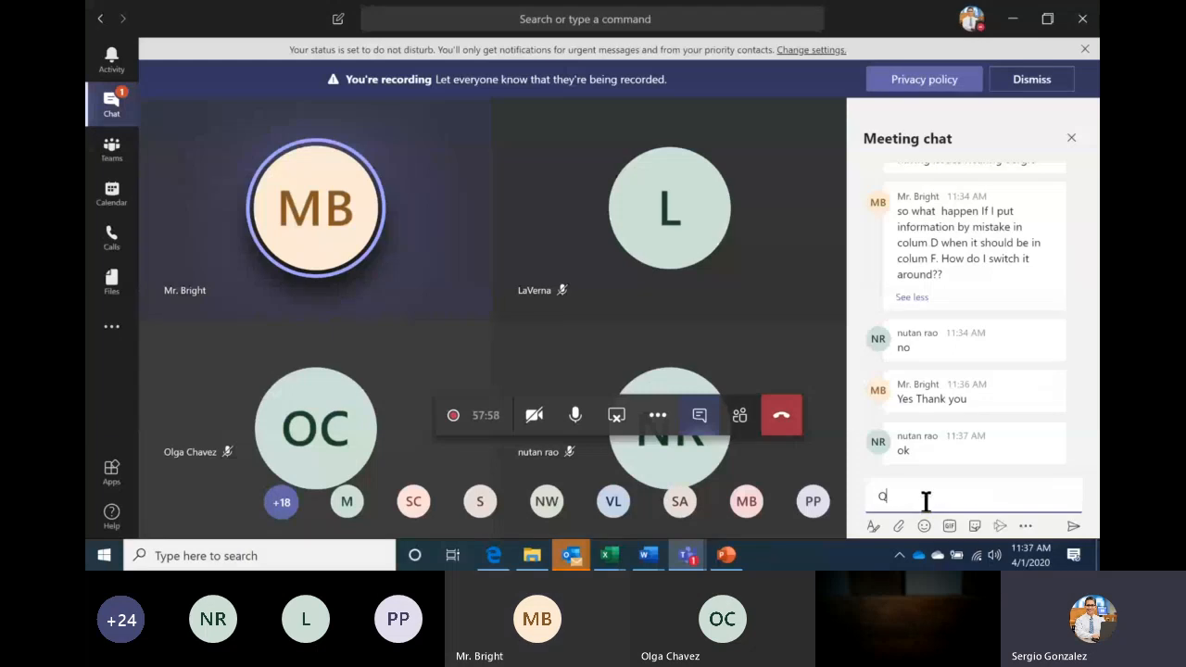
pyautogui.write('uestio')
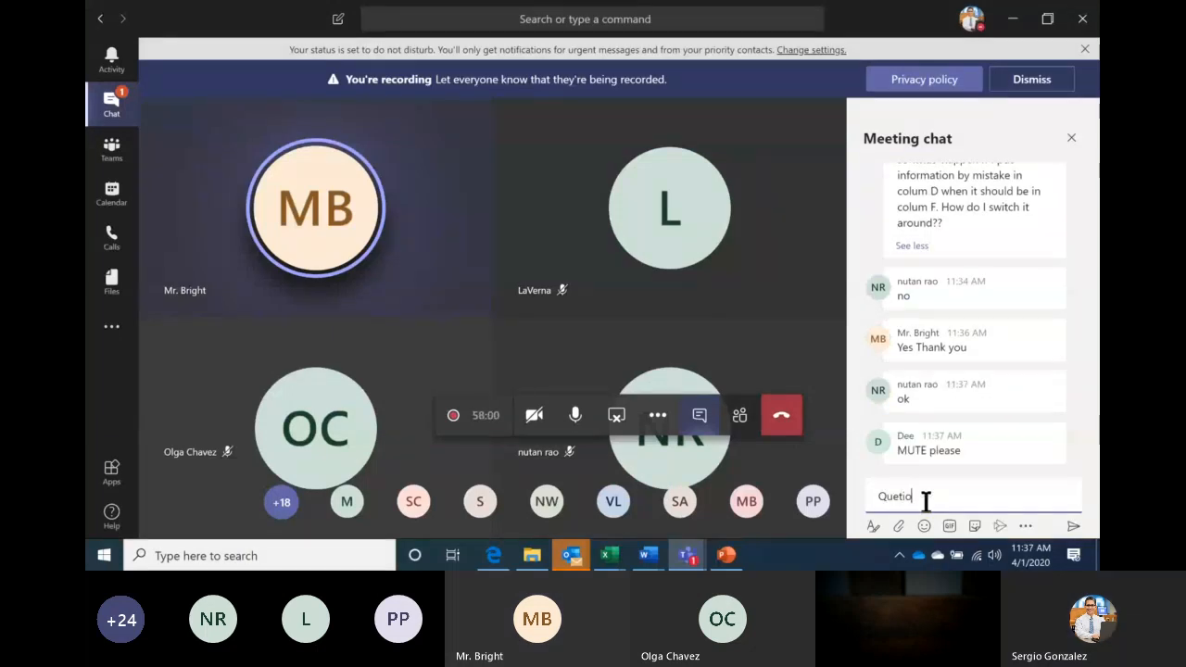
pyautogui.write('n?')
pyautogui.press('Return')
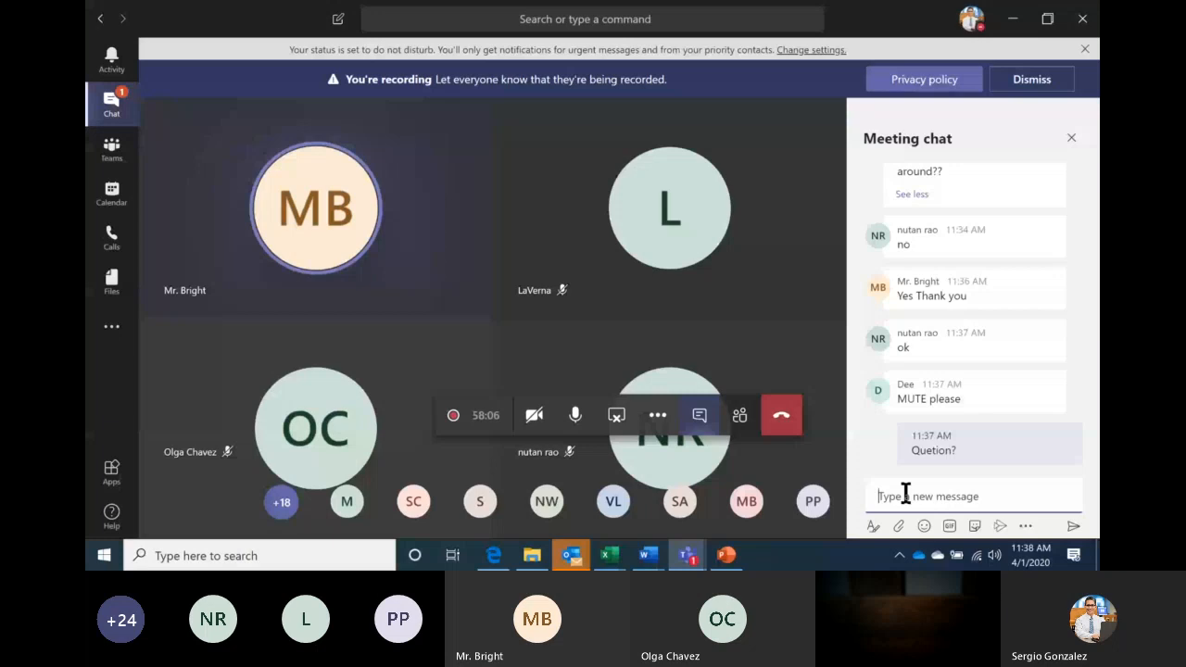
pyautogui.write('Que')
pyautogui.write('stion?')
pyautogui.press('Return')
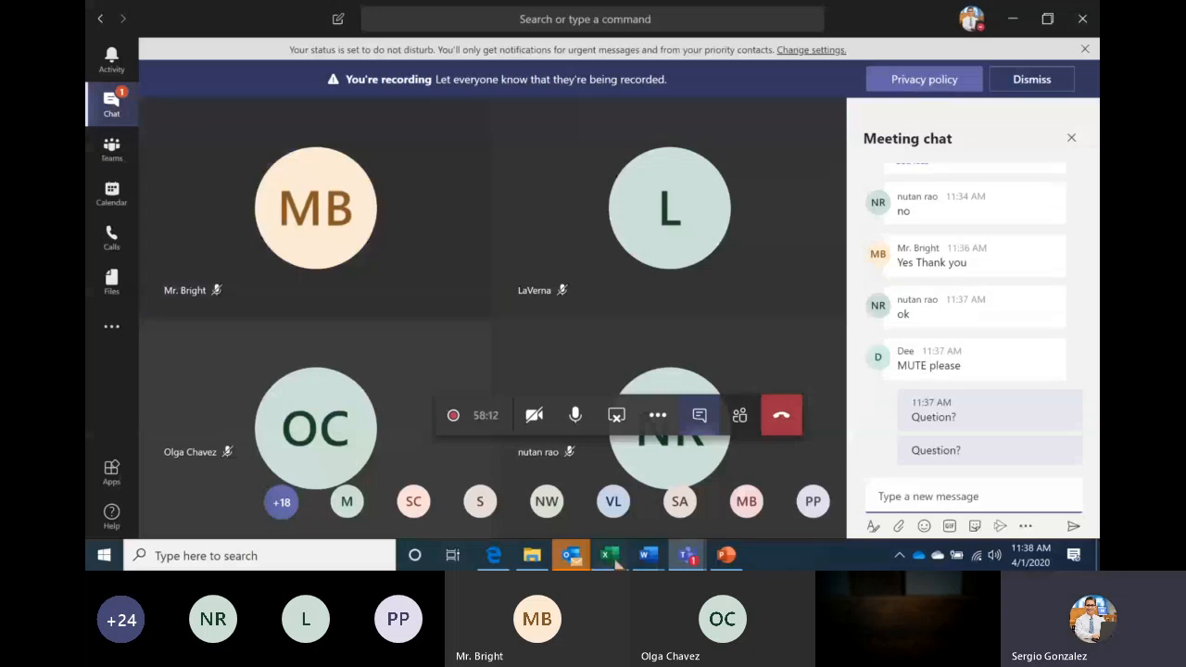
pyautogui.moveTo(615, 558)
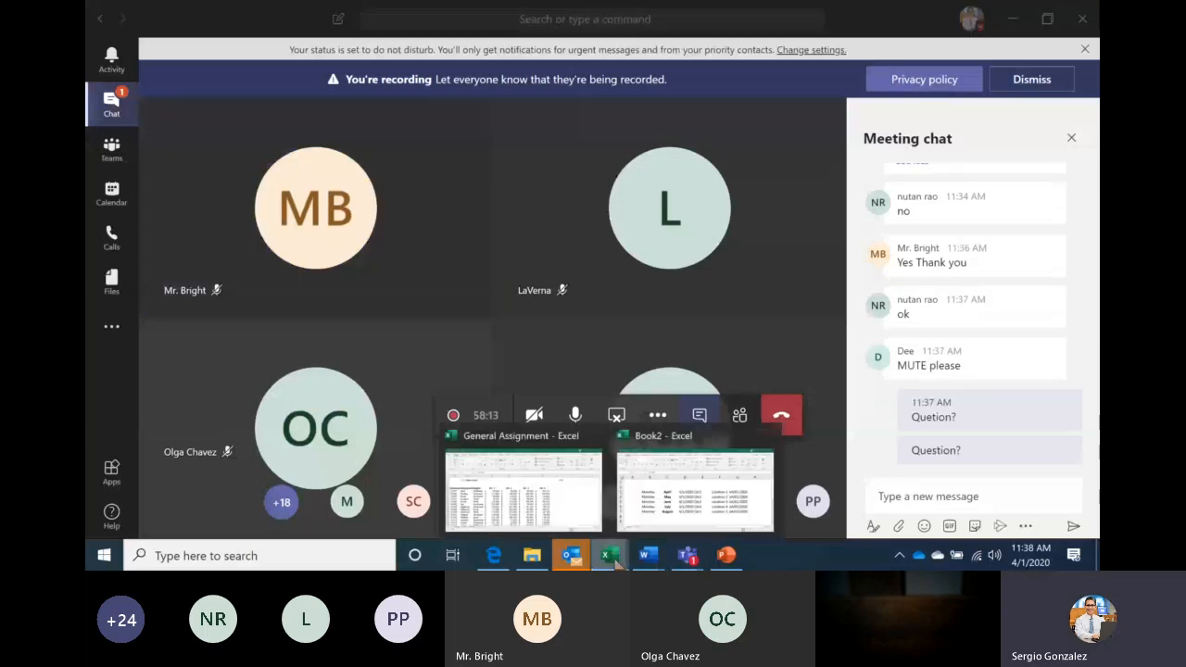
# Return to the General Assignment workbook and select the first Employee ID, S1001
pyautogui.click(556, 494)
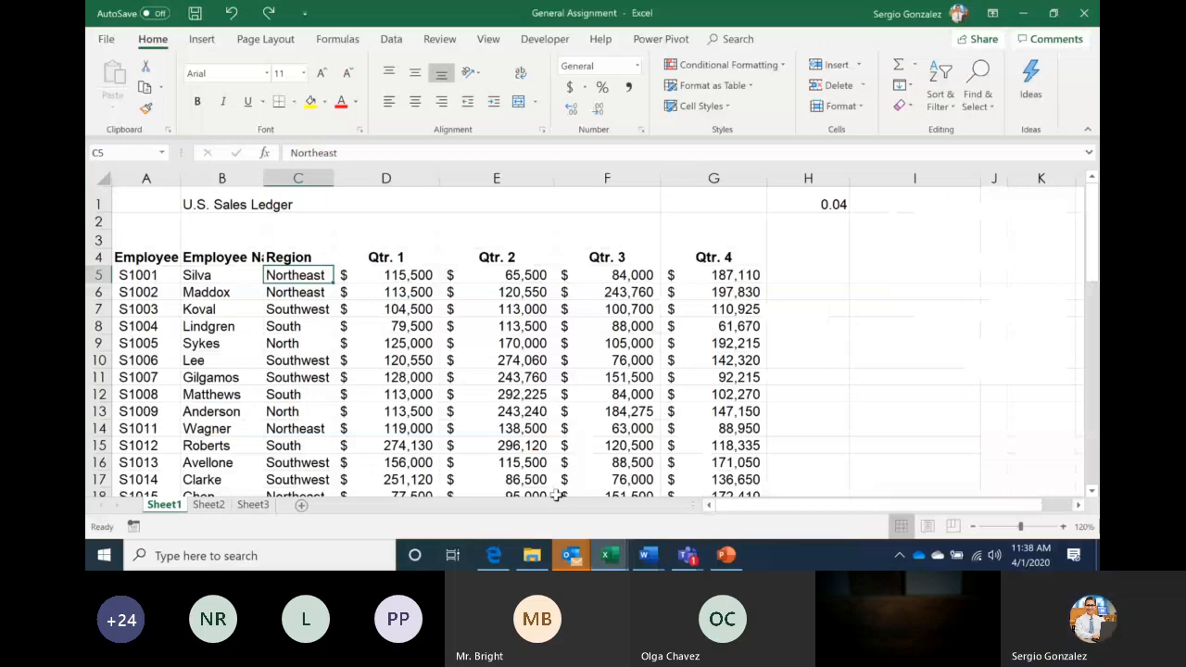
pyautogui.press('Down')
pyautogui.press('Down')
pyautogui.press('Down')
pyautogui.press('Down')
pyautogui.press('Down')
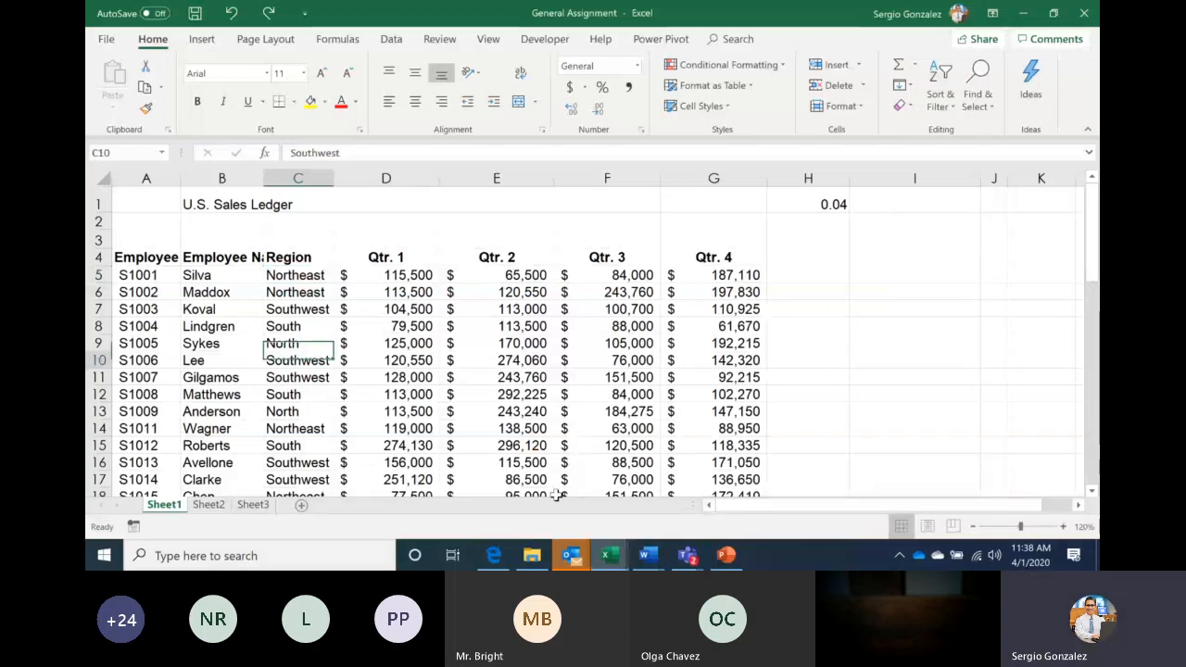
pyautogui.press('Down')
pyautogui.press('Down')
pyautogui.press('Down')
pyautogui.press('Down')
pyautogui.press('Down')
pyautogui.press('Down')
pyautogui.press('Down')
pyautogui.press('Down')
pyautogui.press('Down')
pyautogui.press('Down')
pyautogui.press('Down')
pyautogui.press('Down')
pyautogui.press('Down')
pyautogui.press('Down')
pyautogui.press('Down')
pyautogui.press('Down')
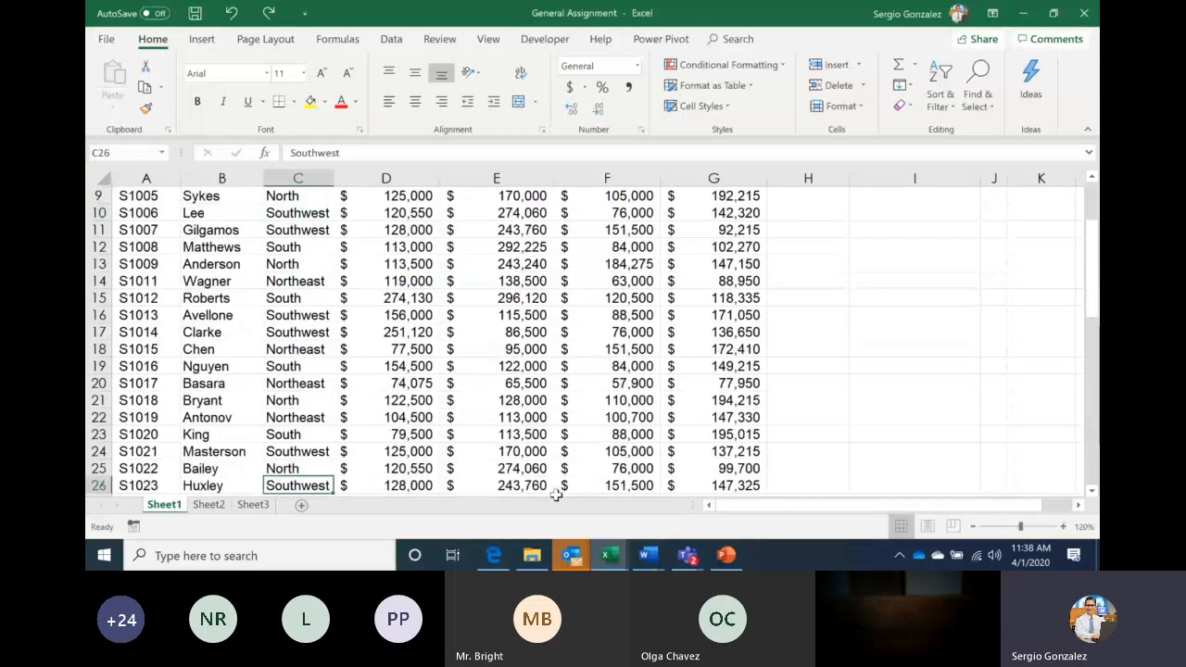
pyautogui.scroll(3, 556, 495)
pyautogui.click(158, 274)
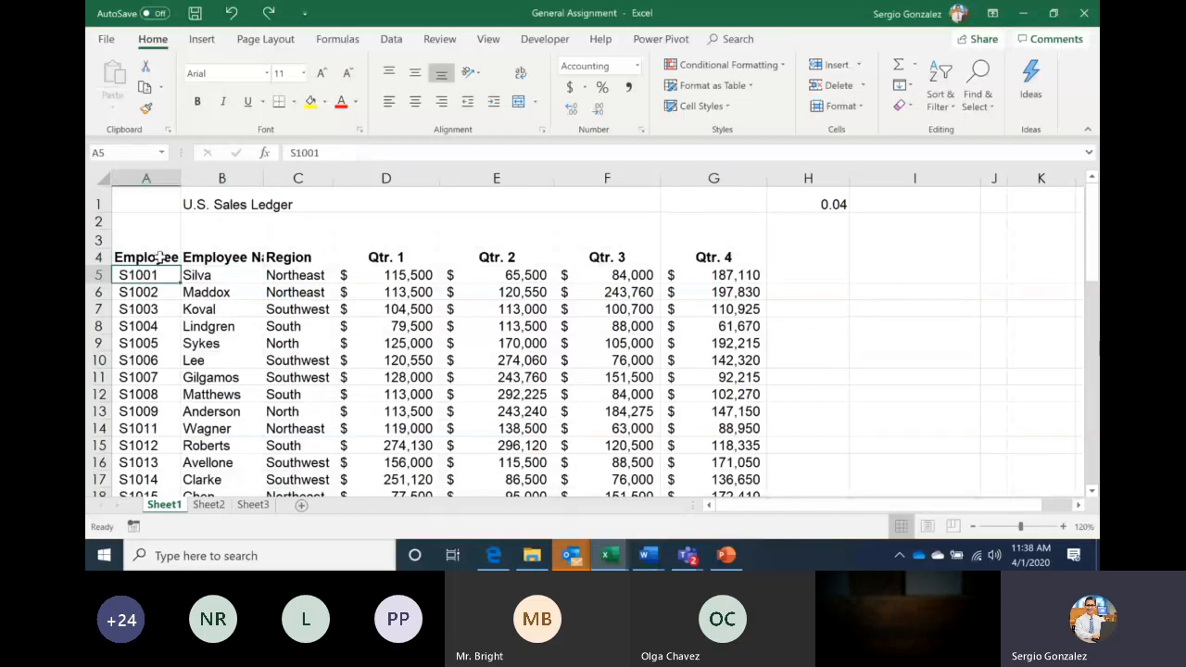
pyautogui.click(159, 257)
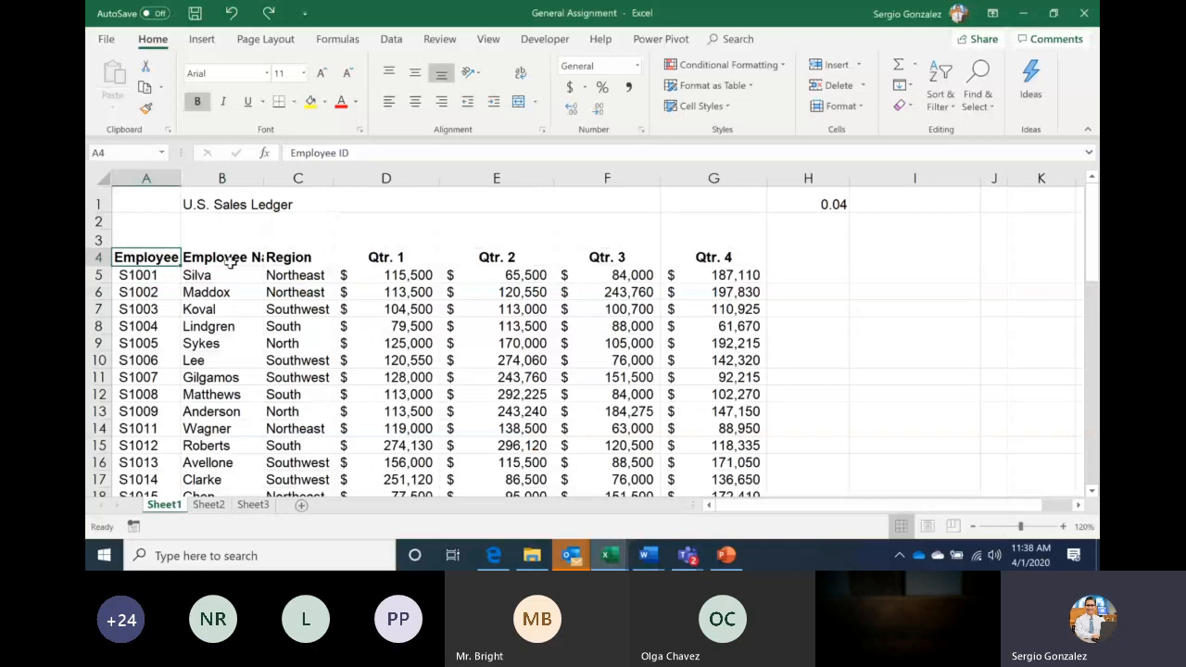
pyautogui.press('Down')
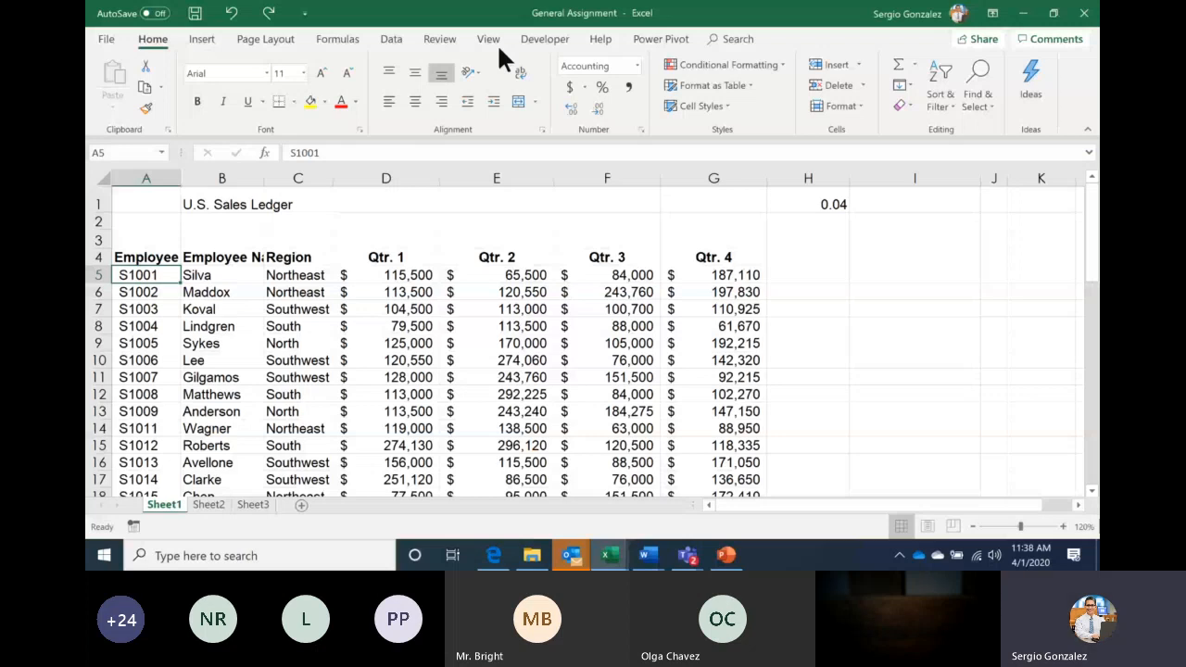
# Freeze panes at A5 from the View tab so rows 1–4 stay fixed
pyautogui.click(489, 40)
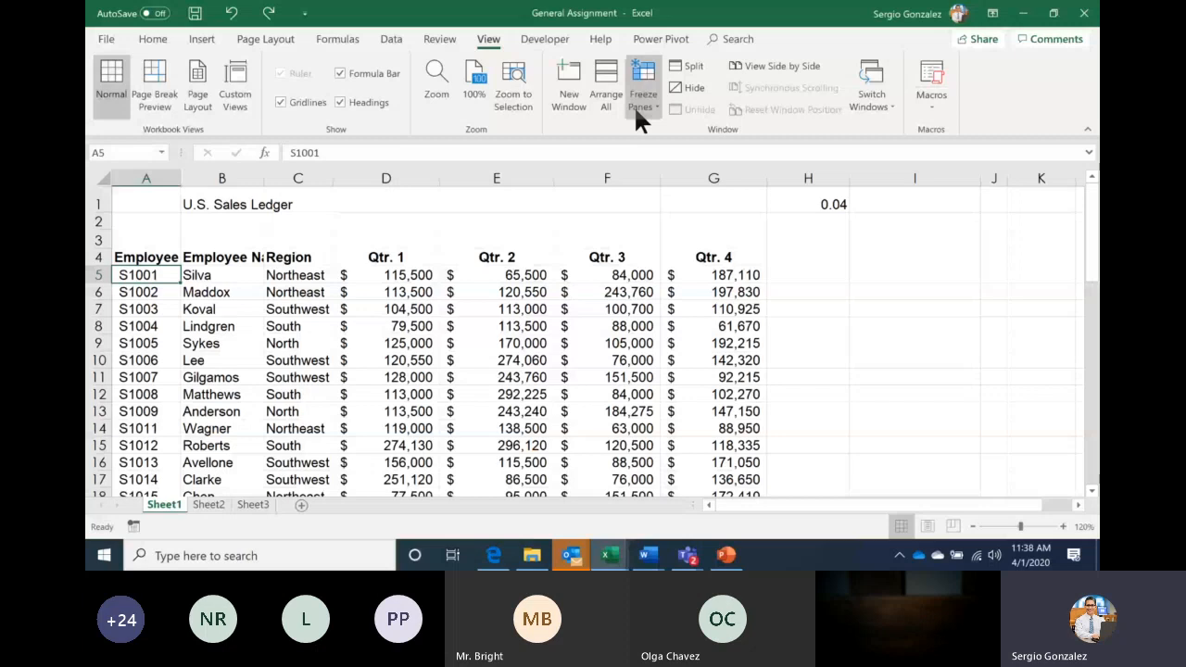
pyautogui.click(639, 100)
pyautogui.click(685, 148)
pyautogui.press('Down')
pyautogui.press('Down')
pyautogui.press('Down')
pyautogui.press('Down')
pyautogui.press('Down')
pyautogui.press('Down')
pyautogui.press('Down')
pyautogui.press('Down')
pyautogui.press('Down')
pyautogui.press('Down')
pyautogui.press('Down')
pyautogui.press('Down')
pyautogui.press('Down')
pyautogui.press('Down')
pyautogui.press('Down')
pyautogui.press('Down')
pyautogui.press('Down')
pyautogui.press('Down')
pyautogui.press('Down')
pyautogui.press('Down')
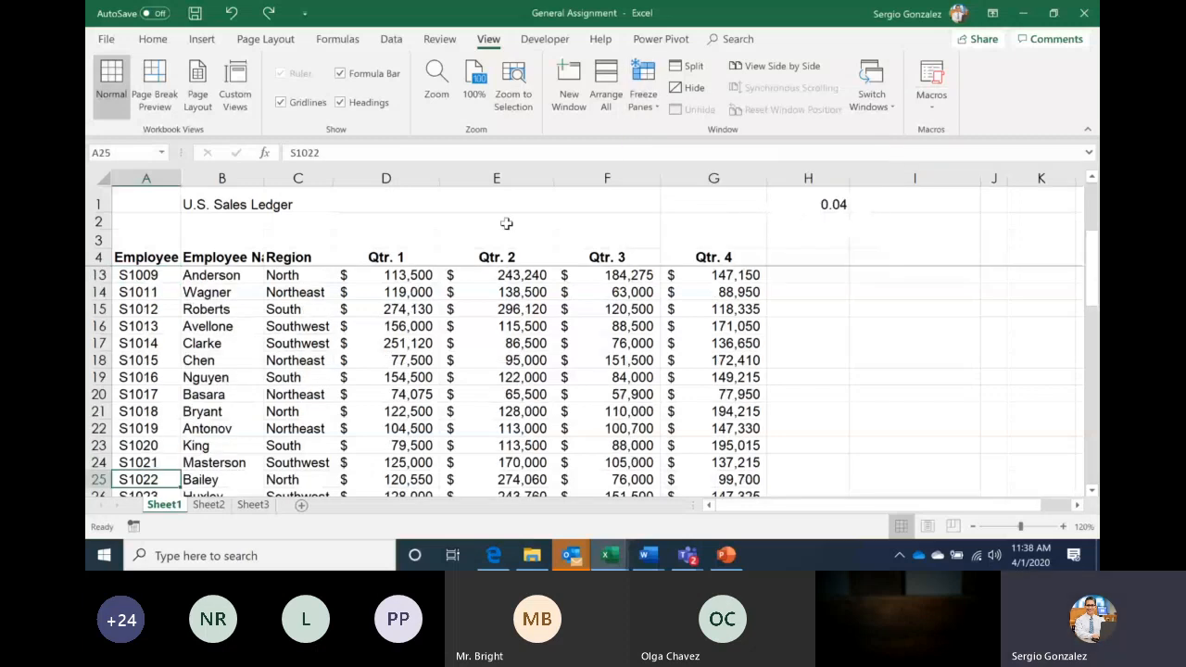
pyautogui.press('Down')
pyautogui.press('Down')
pyautogui.press('Down')
pyautogui.press('Down')
pyautogui.press('Down')
pyautogui.press('Down')
pyautogui.press('Down')
pyautogui.press('Down')
pyautogui.press('Down')
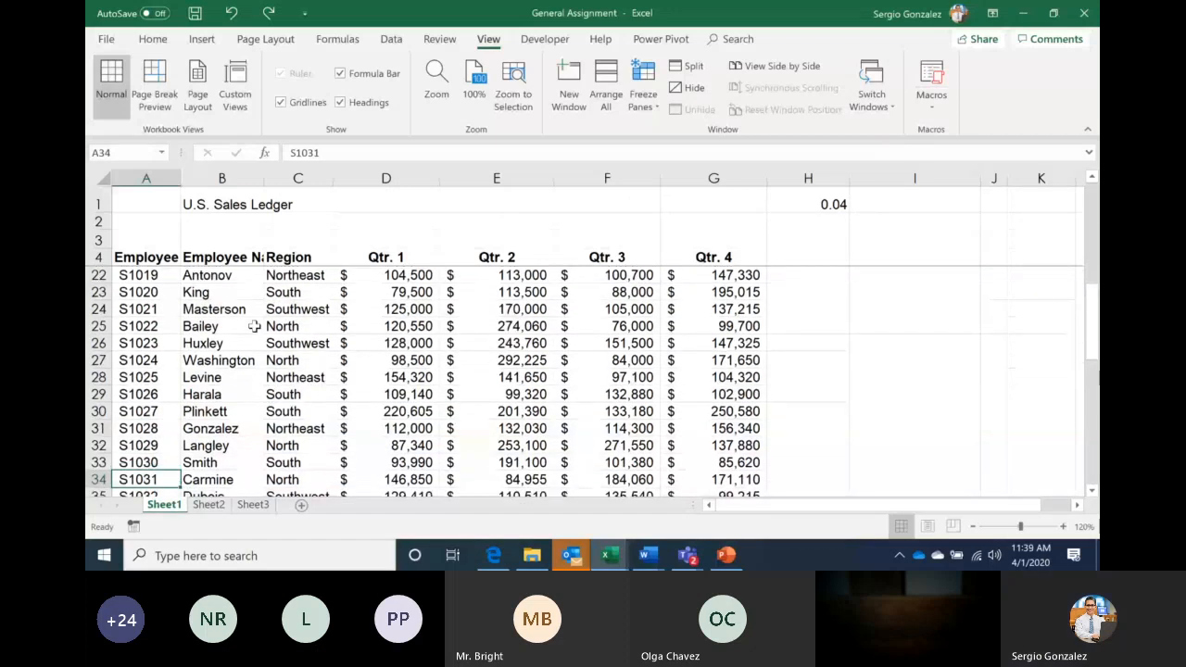
# Scroll through the ledger down to the last Region entry in row 54
pyautogui.press('Down')
pyautogui.press('Down')
pyautogui.press('Down')
pyautogui.press('Down')
pyautogui.press('Down')
pyautogui.press('Down')
pyautogui.press('Down')
pyautogui.press('Down')
pyautogui.press('Down')
pyautogui.press('Down')
pyautogui.press('Down')
pyautogui.press('Down')
pyautogui.press('Down')
pyautogui.press('Down')
pyautogui.press('Down')
pyautogui.press('Down')
pyautogui.press('Down')
pyautogui.press('Down')
pyautogui.press('Down')
pyautogui.press('Down')
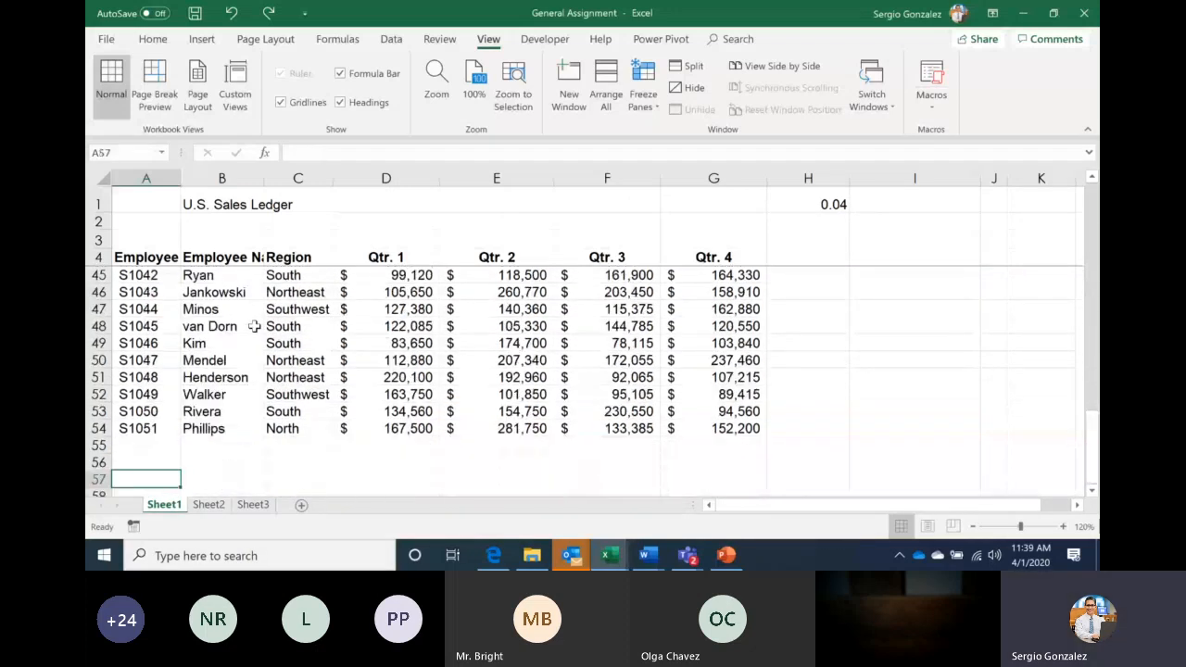
pyautogui.press('Up')
pyautogui.press('Up')
pyautogui.press('Up')
pyautogui.press('Up')
pyautogui.press('Up')
pyautogui.press('Up')
pyautogui.press('Up')
pyautogui.press('Up')
pyautogui.press('Up')
pyautogui.press('Up')
pyautogui.press('Up')
pyautogui.press('Up')
pyautogui.press('Up')
pyautogui.press('Up')
pyautogui.press('Up')
pyautogui.press('Up')
pyautogui.press('Up')
pyautogui.press('Up')
pyautogui.press('Up')
pyautogui.press('Up')
pyautogui.hotkey('ctrl', 'Up')
pyautogui.press('Down')
pyautogui.press('Down')
pyautogui.press('Down')
pyautogui.press('Down')
pyautogui.press('Down')
pyautogui.press('Down')
pyautogui.press('Down')
pyautogui.press('Down')
pyautogui.press('Down')
pyautogui.press('Down')
pyautogui.press('Down')
pyautogui.press('Down')
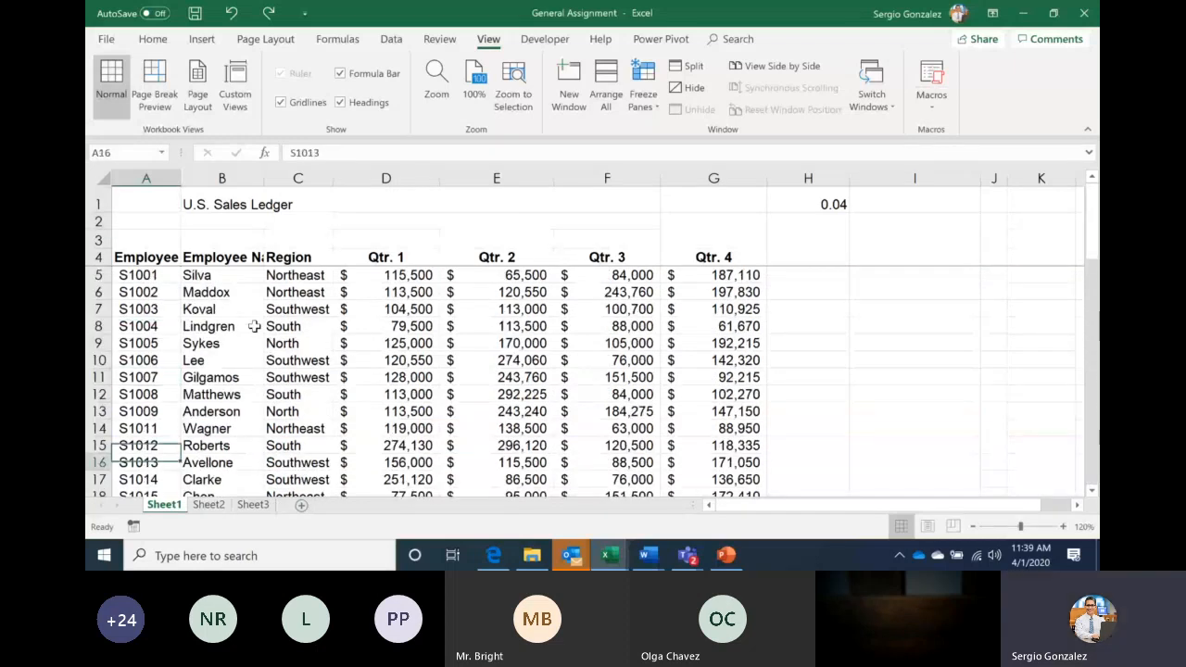
pyautogui.press('Down')
pyautogui.press('Down')
pyautogui.press('Down')
pyautogui.press('Down')
pyautogui.press('Down')
pyautogui.press('Down')
pyautogui.press('Down')
pyautogui.press('Down')
pyautogui.press('Down')
pyautogui.press('Down')
pyautogui.press('Down')
pyautogui.press('Down')
pyautogui.press('Down')
pyautogui.press('Right')
pyautogui.press('Right')
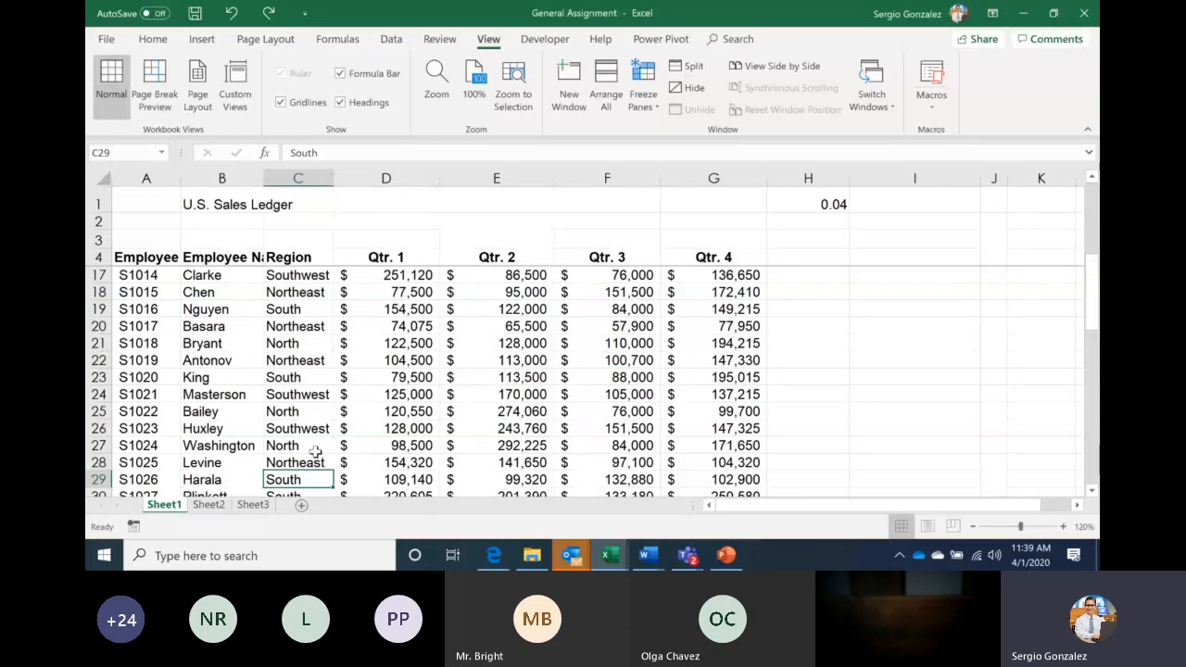
pyautogui.hotkey('ctrl', 'Down')
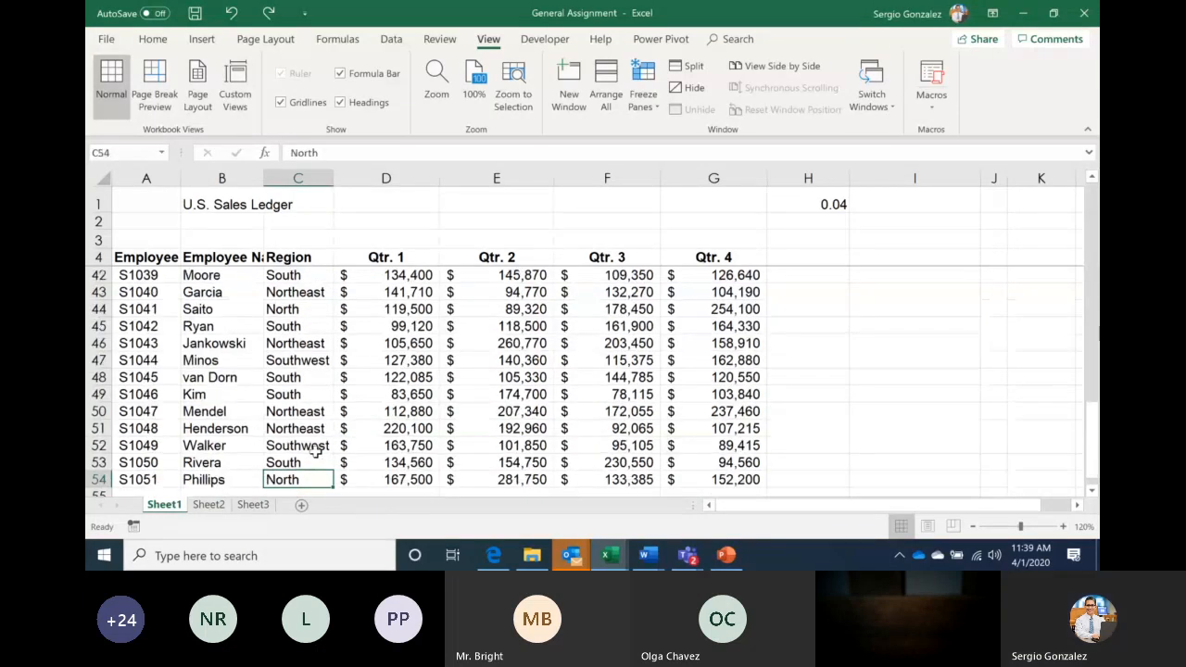
pyautogui.press('Down')
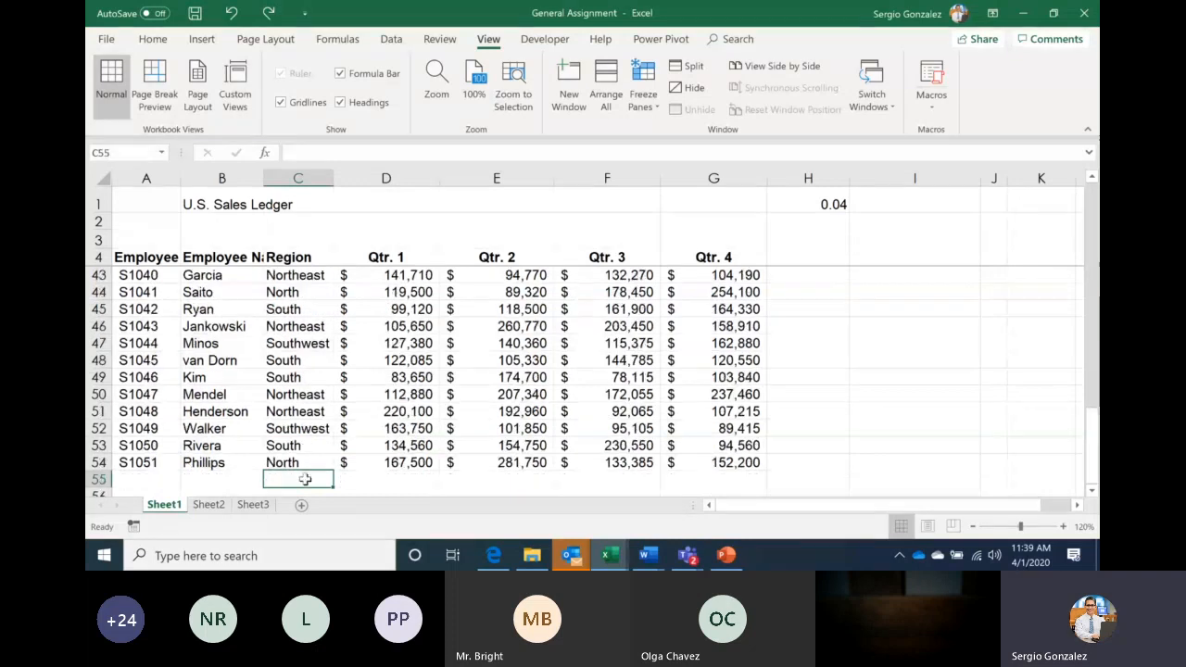
pyautogui.write('n')
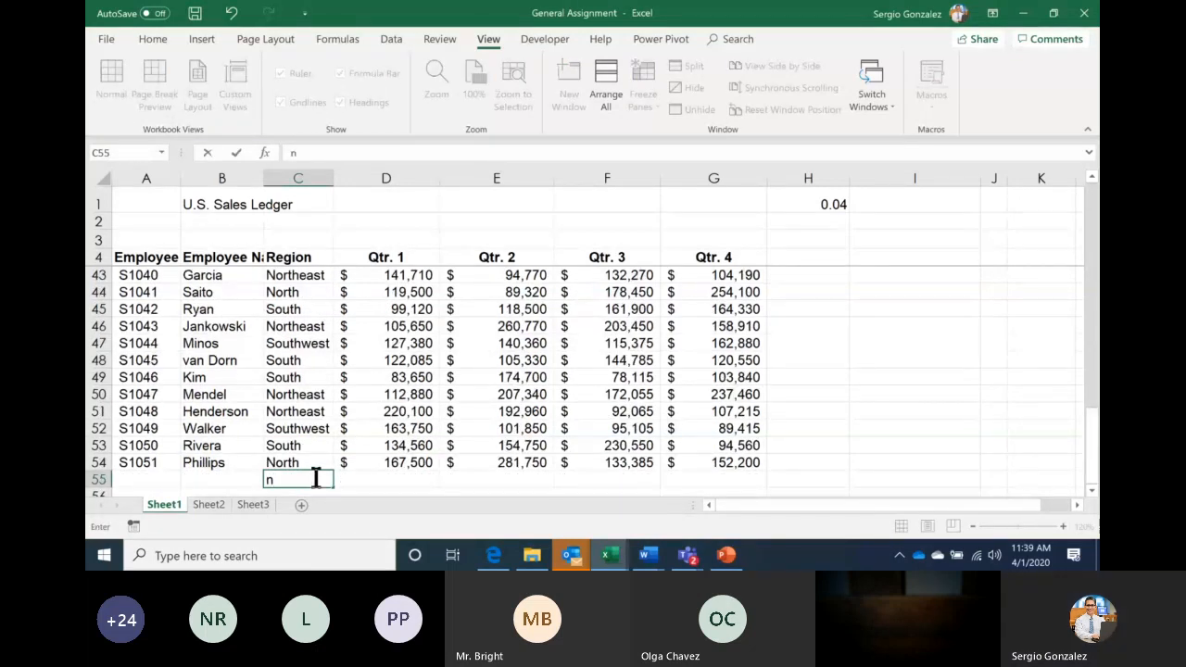
pyautogui.write('0')
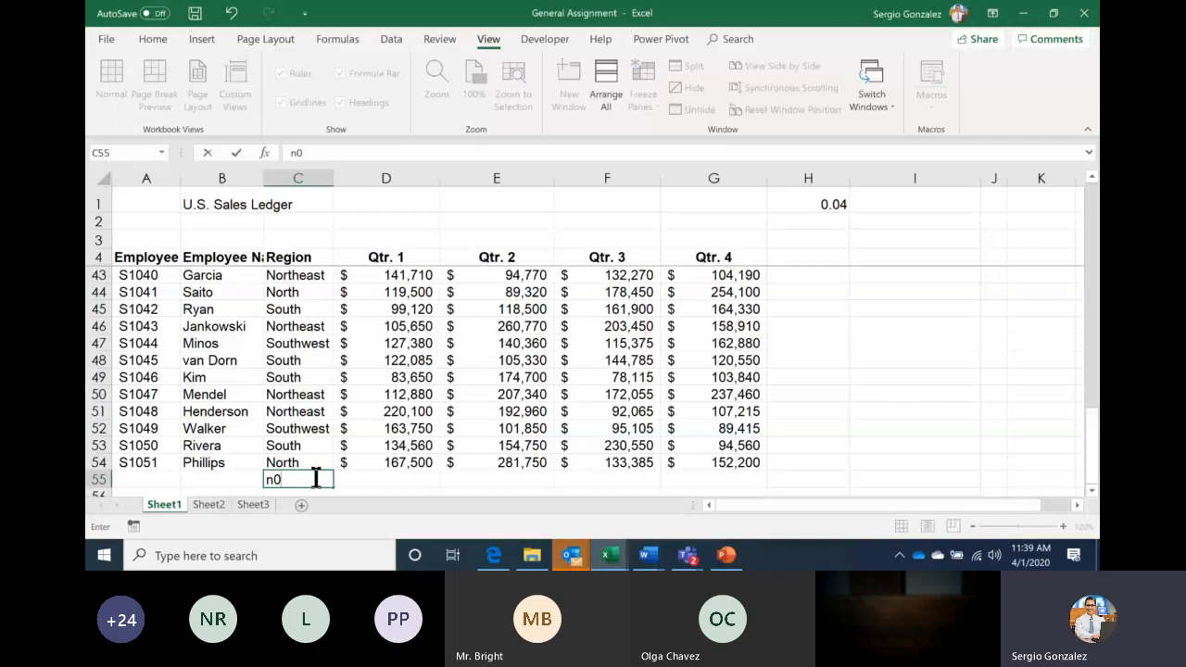
pyautogui.press('BackSpace')
pyautogui.press('BackSpace')
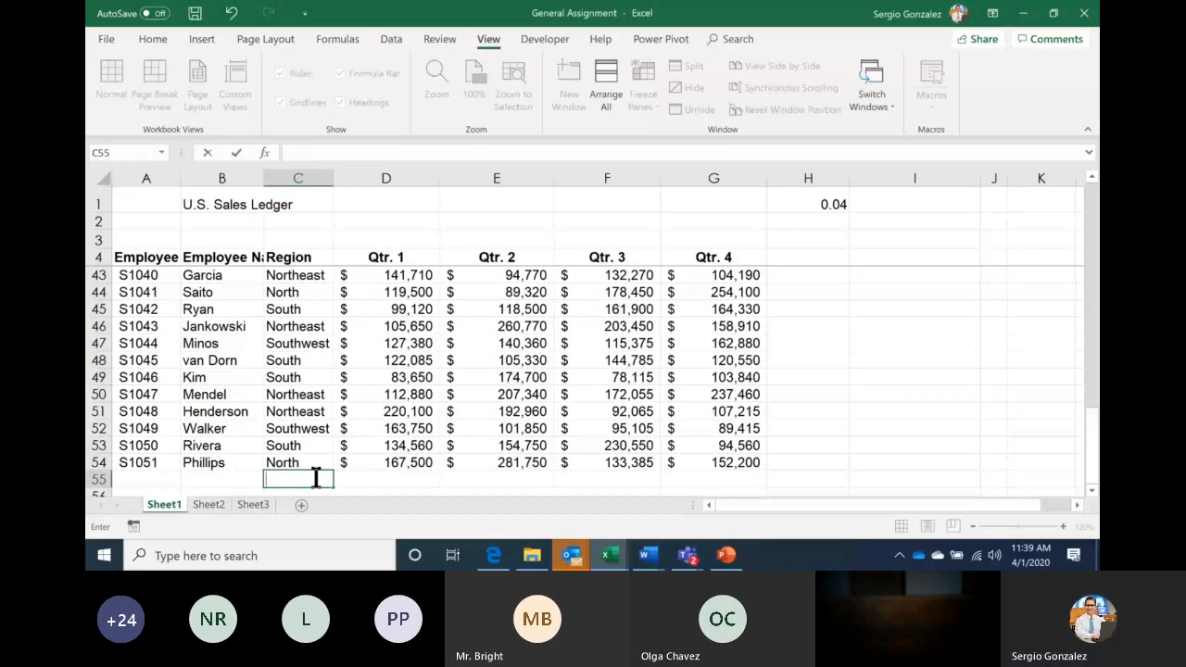
pyautogui.write('No')
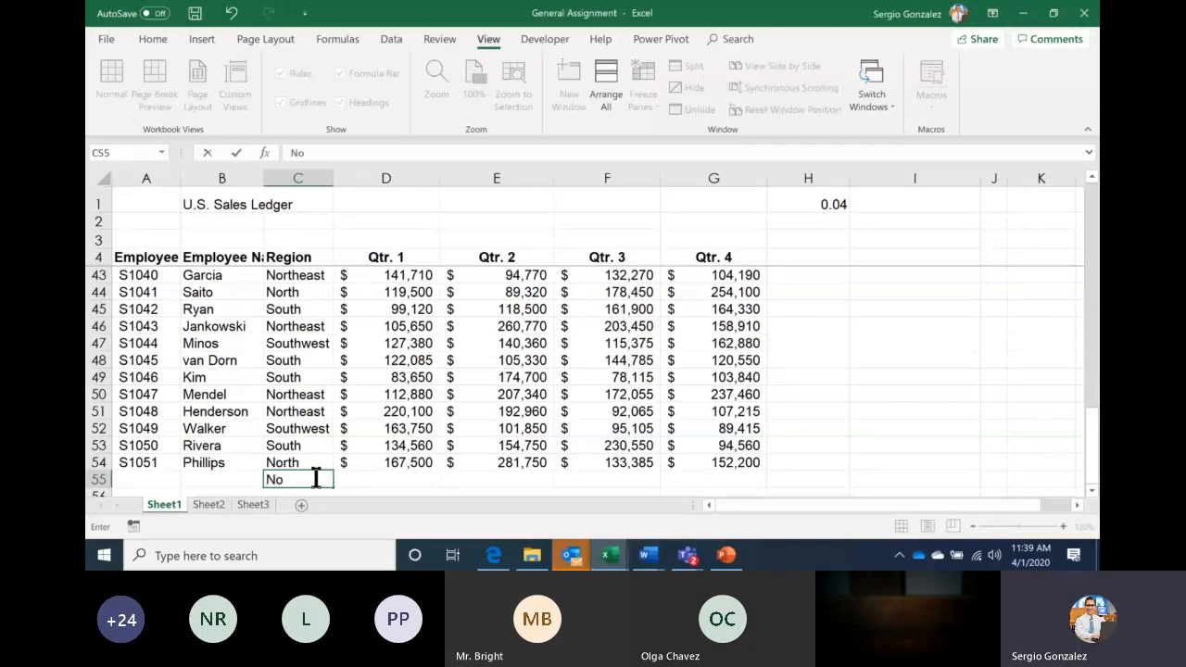
pyautogui.write('rth')
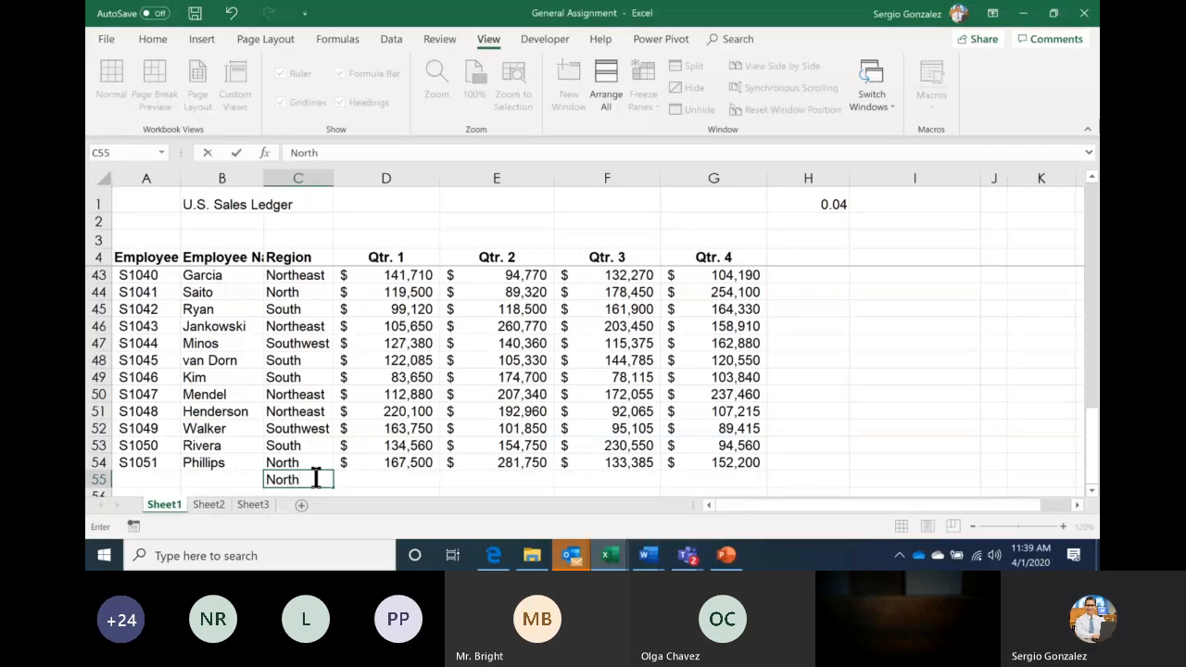
pyautogui.write('e')
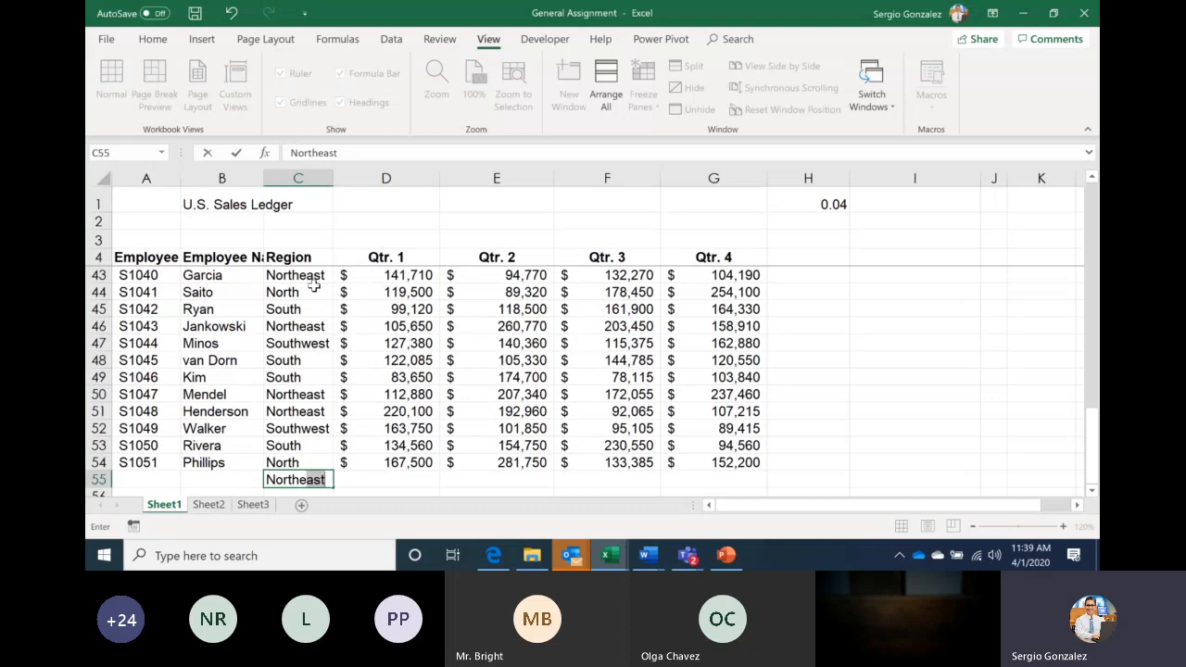
pyautogui.press('BackSpace')
pyautogui.press('BackSpace')
pyautogui.press('BackSpace')
pyautogui.press('BackSpace')
pyautogui.press('BackSpace')
pyautogui.press('BackSpace')
pyautogui.press('BackSpace')
pyautogui.write('So')
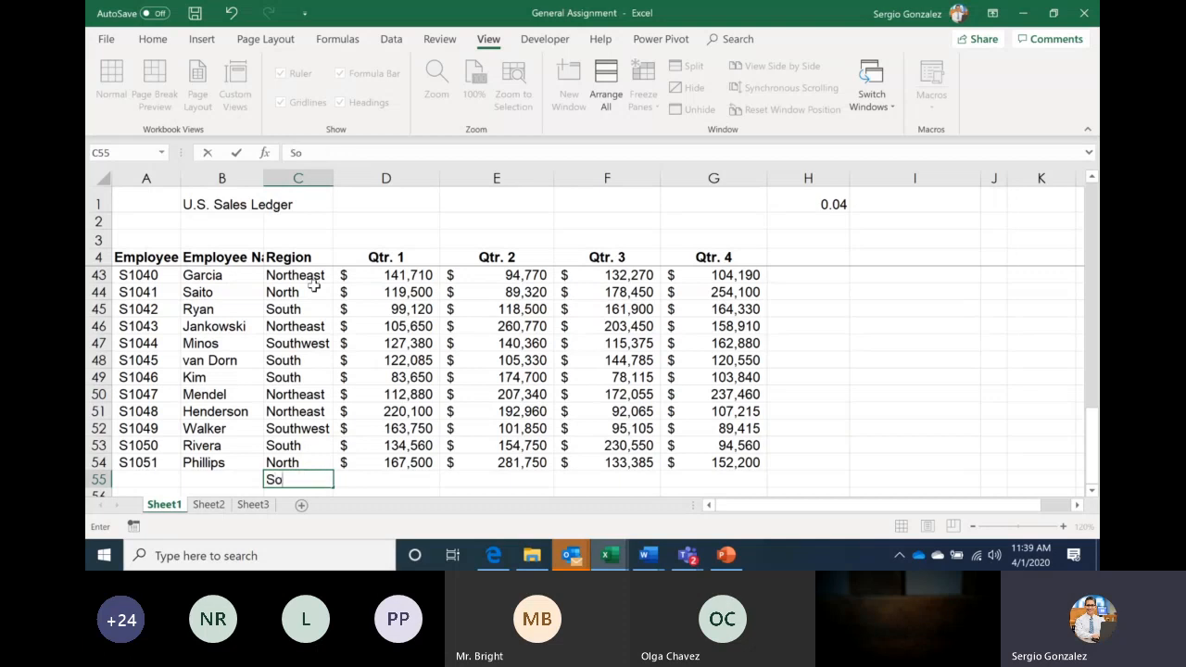
pyautogui.write('uth')
pyautogui.press('BackSpace')
pyautogui.press('BackSpace')
pyautogui.press('BackSpace')
pyautogui.press('BackSpace')
pyautogui.press('BackSpace')
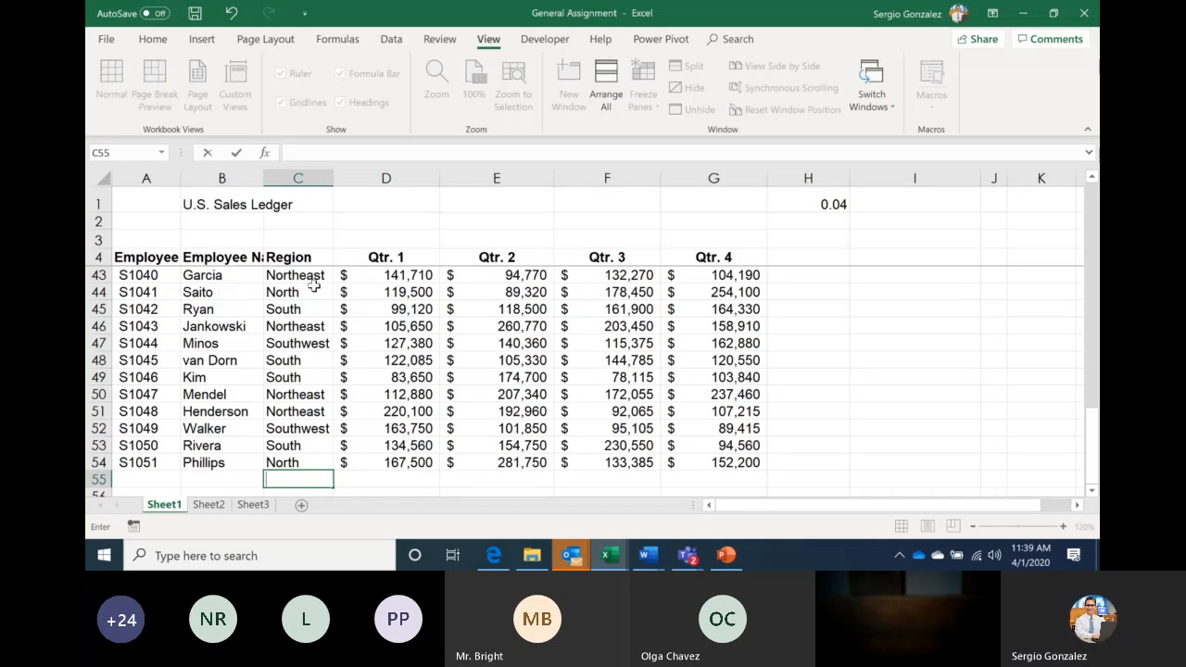
pyautogui.press('Up')
pyautogui.press('Up')
pyautogui.press('Up')
pyautogui.press('Up')
pyautogui.press('Up')
pyautogui.press('Up')
pyautogui.press('Up')
pyautogui.press('Up')
pyautogui.press('Up')
pyautogui.press('Up')
pyautogui.press('Up')
pyautogui.press('Up')
pyautogui.press('Up')
pyautogui.press('Up')
pyautogui.press('Up')
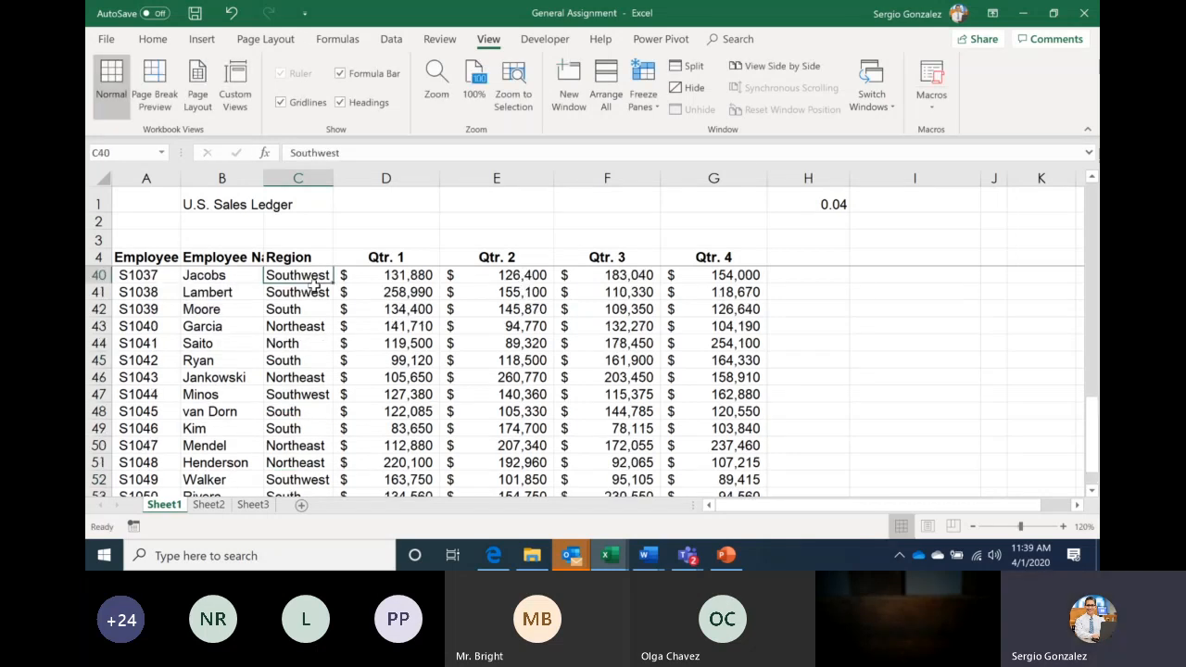
pyautogui.press('Up')
pyautogui.press('Up')
pyautogui.press('Up')
pyautogui.press('Up')
pyautogui.press('Up')
pyautogui.press('Up')
pyautogui.press('Up')
pyautogui.press('Up')
pyautogui.press('Up')
pyautogui.press('Up')
pyautogui.press('Up')
pyautogui.press('Up')
pyautogui.press('Up')
pyautogui.press('Up')
pyautogui.press('Up')
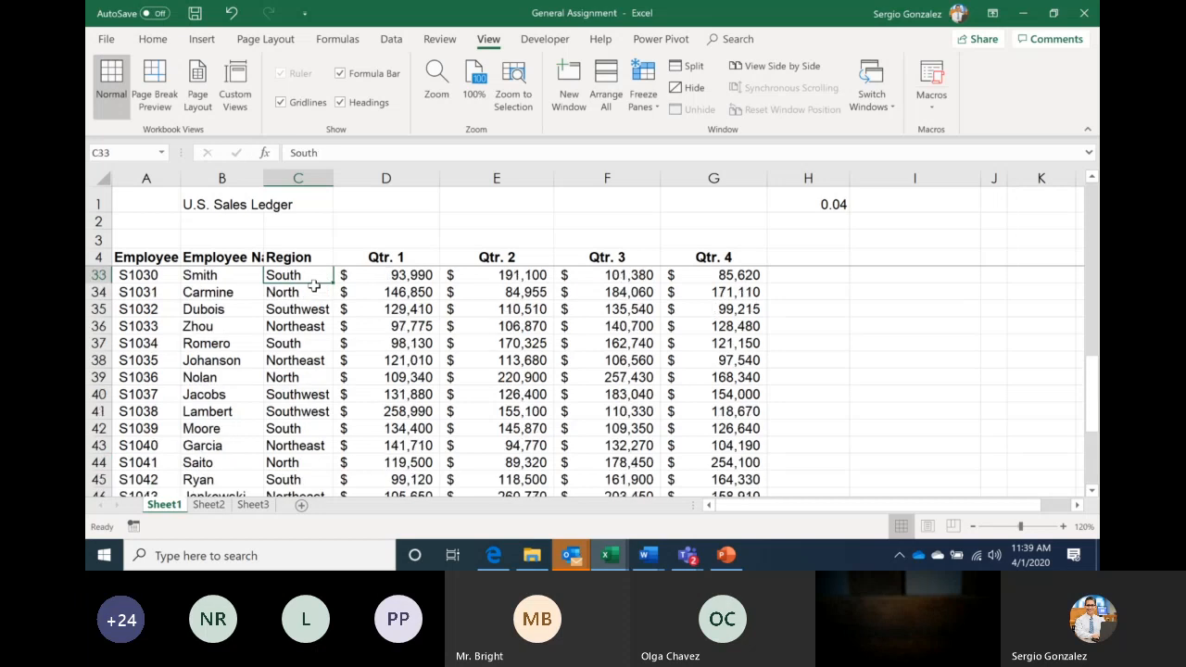
pyautogui.press('Up')
pyautogui.press('Up')
pyautogui.press('Up')
pyautogui.press('Up')
pyautogui.press('Up')
pyautogui.press('Up')
pyautogui.press('Up')
pyautogui.press('Up')
pyautogui.press('Up')
pyautogui.press('Up')
pyautogui.press('Up')
pyautogui.press('Up')
pyautogui.press('Up')
pyautogui.press('Up')
pyautogui.press('Up')
pyautogui.press('Up')
pyautogui.press('Up')
pyautogui.press('Up')
pyautogui.press('Up')
pyautogui.press('Up')
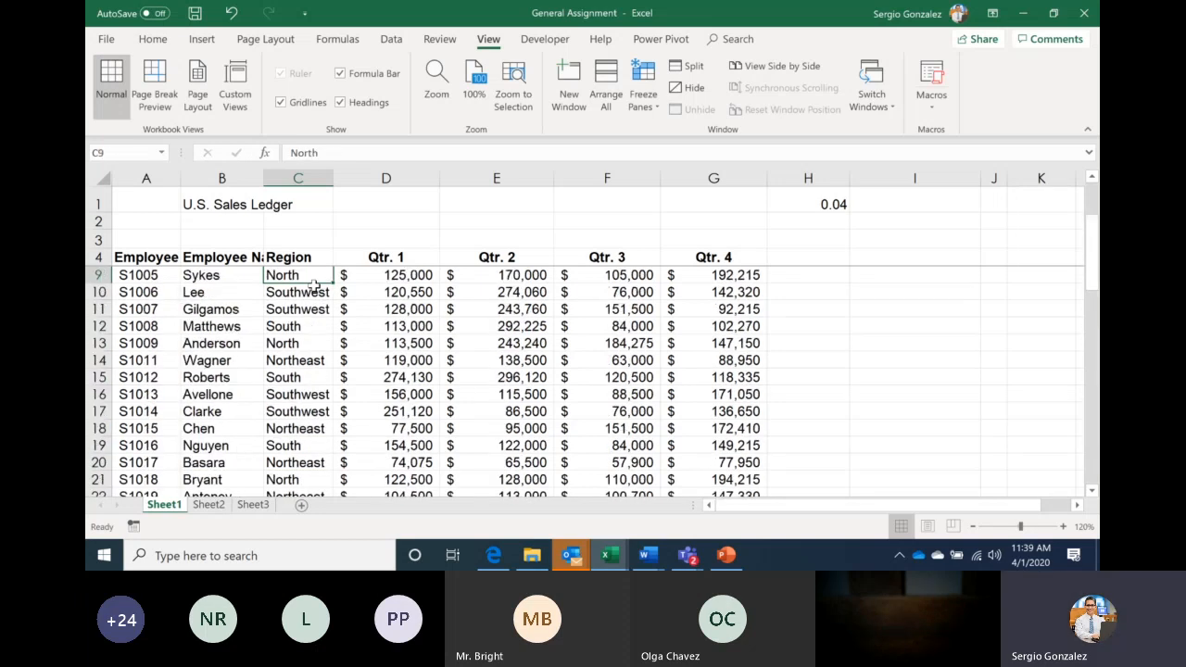
# Select the sales ledger range A4:G54 with keyboard shortcuts
pyautogui.click(131, 251)
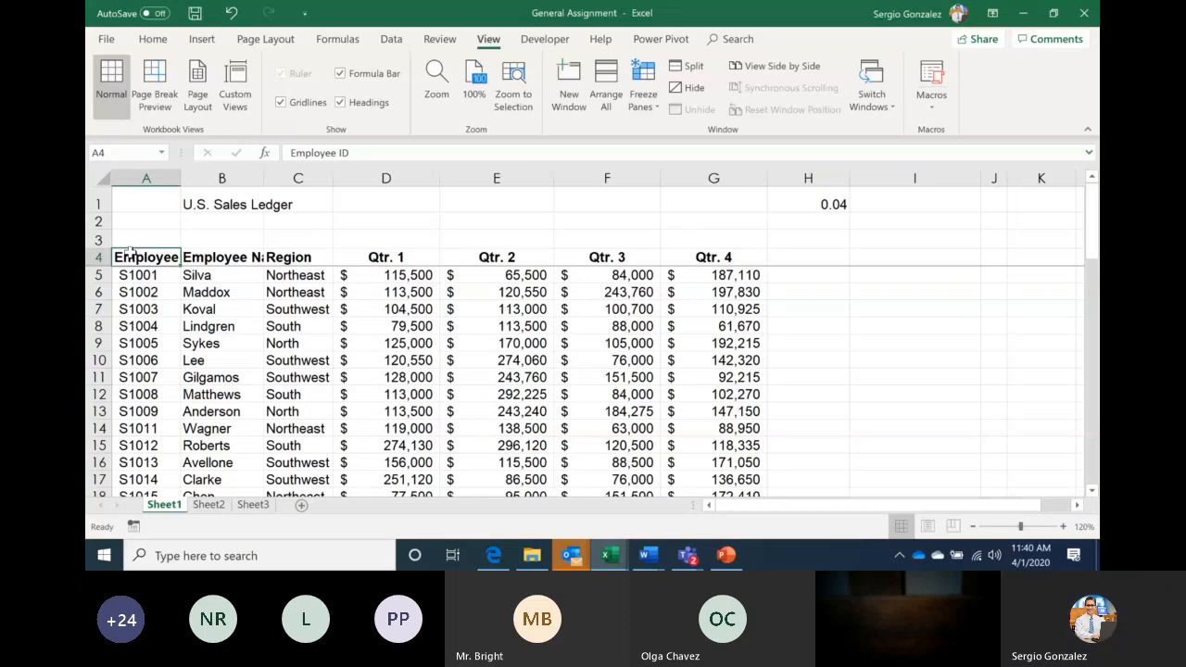
pyautogui.hotkey('ctrl', 'shift', 'End')
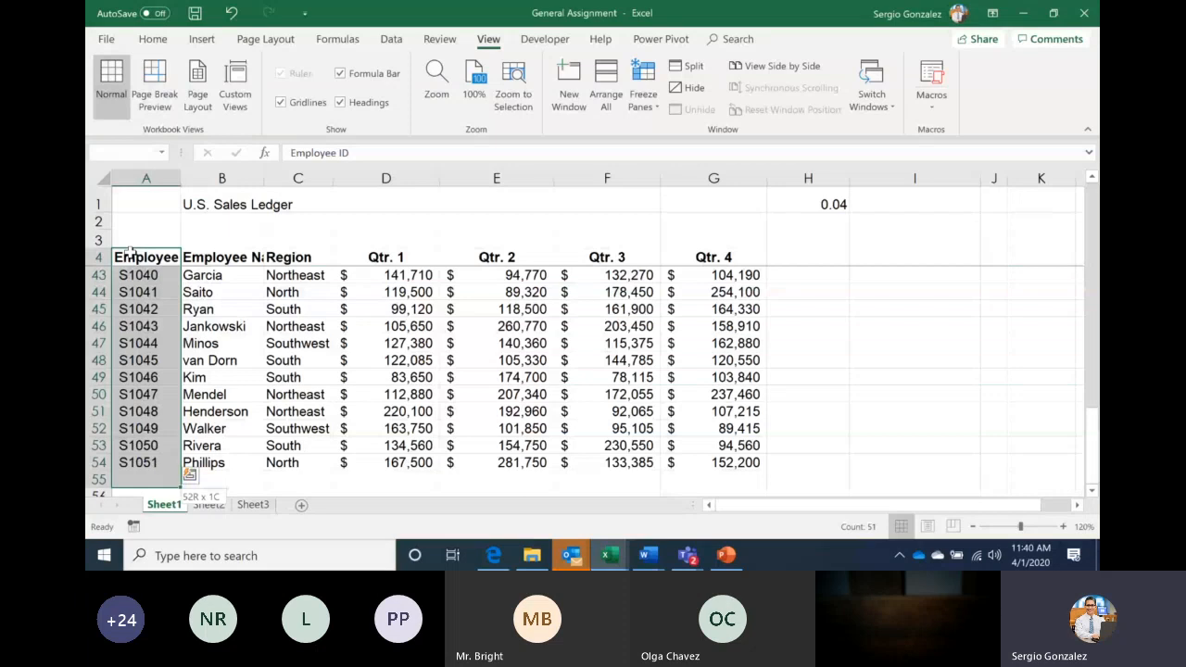
pyautogui.hotkey('shift', 'space')
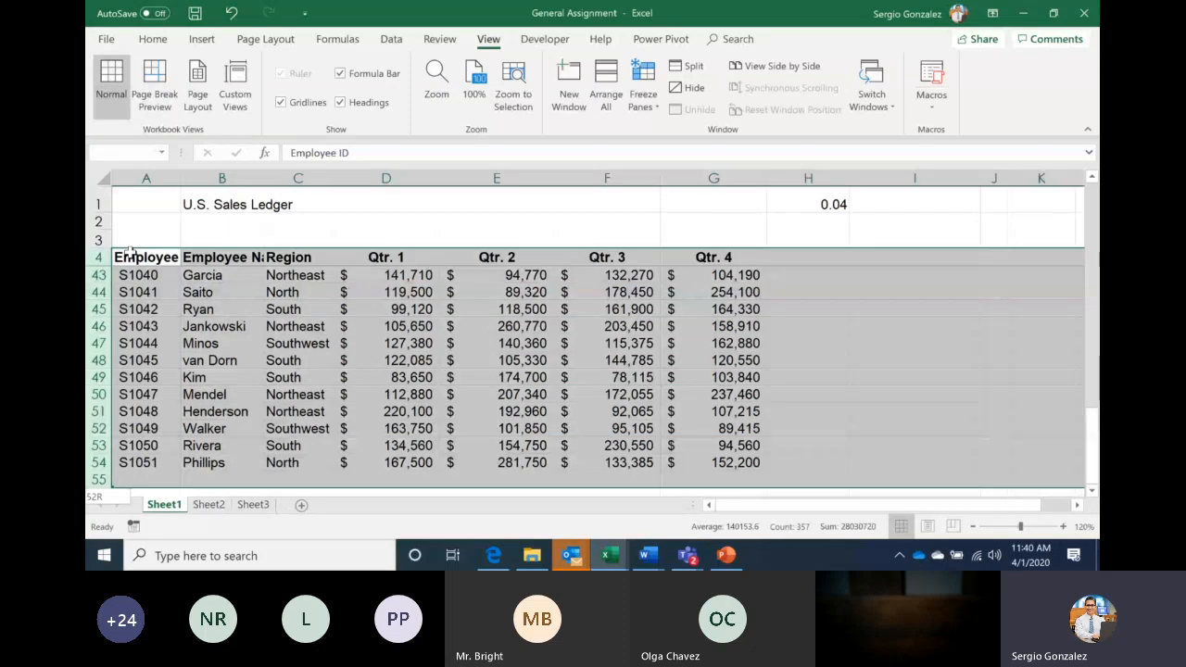
pyautogui.hotkey('ctrl', 'shift', 'Left')
pyautogui.hotkey('shift', 'Up')
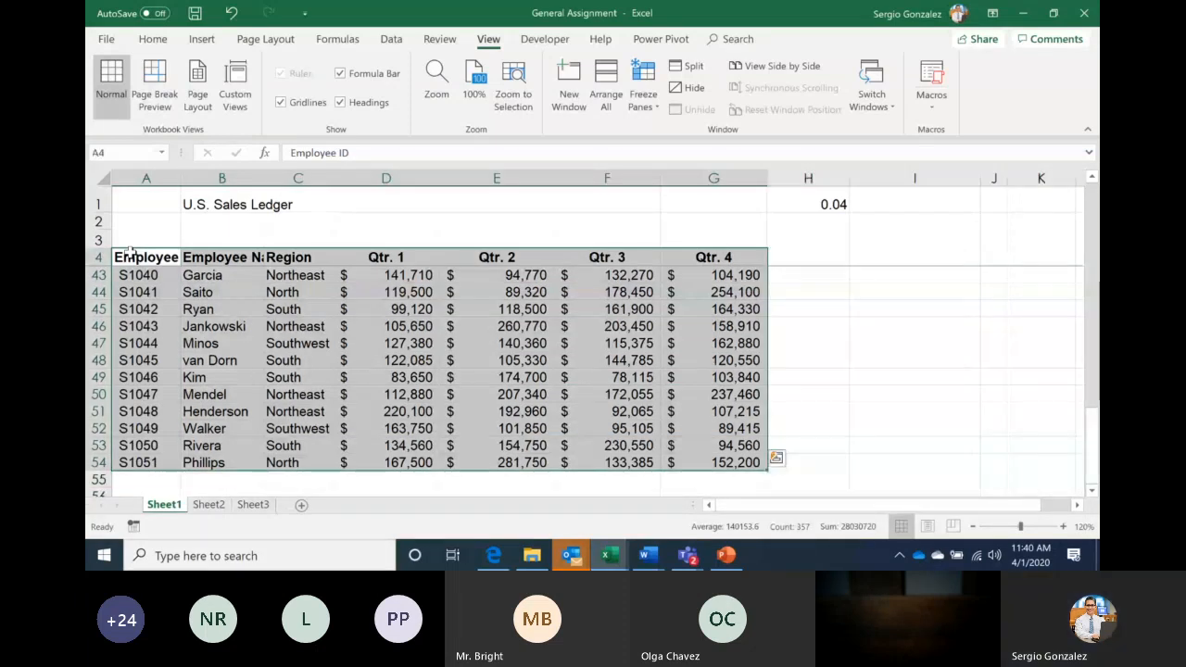
# Format A4:G54 as a table with a Light style, adding header filter buttons
pyautogui.click(156, 41)
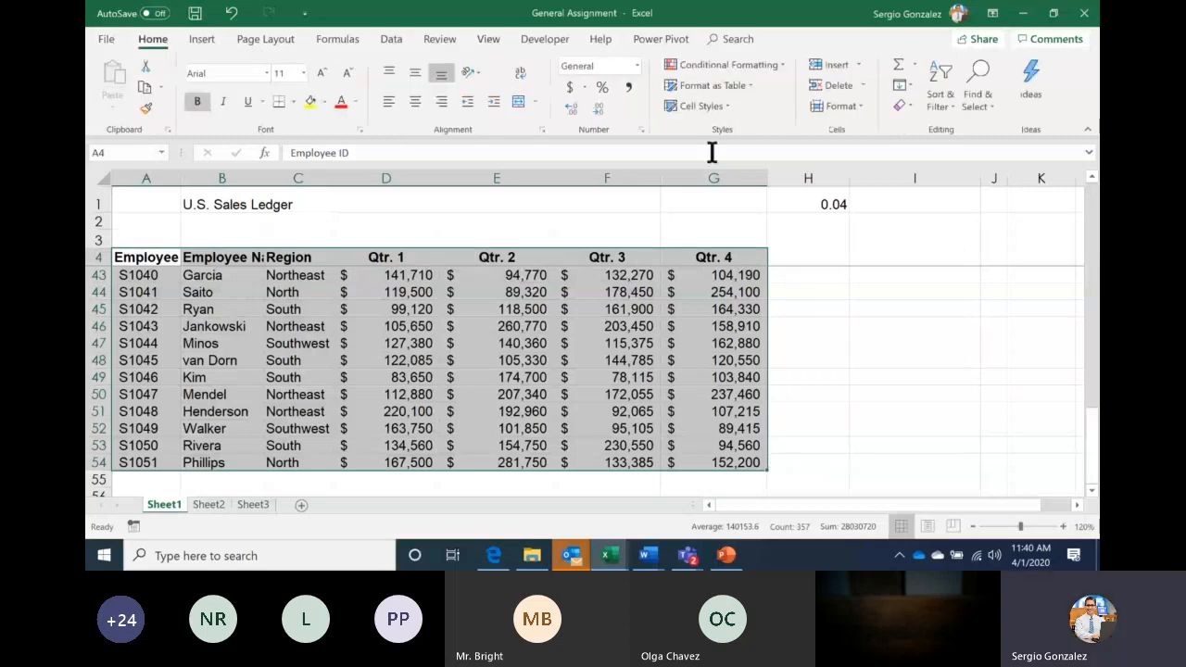
pyautogui.click(708, 85)
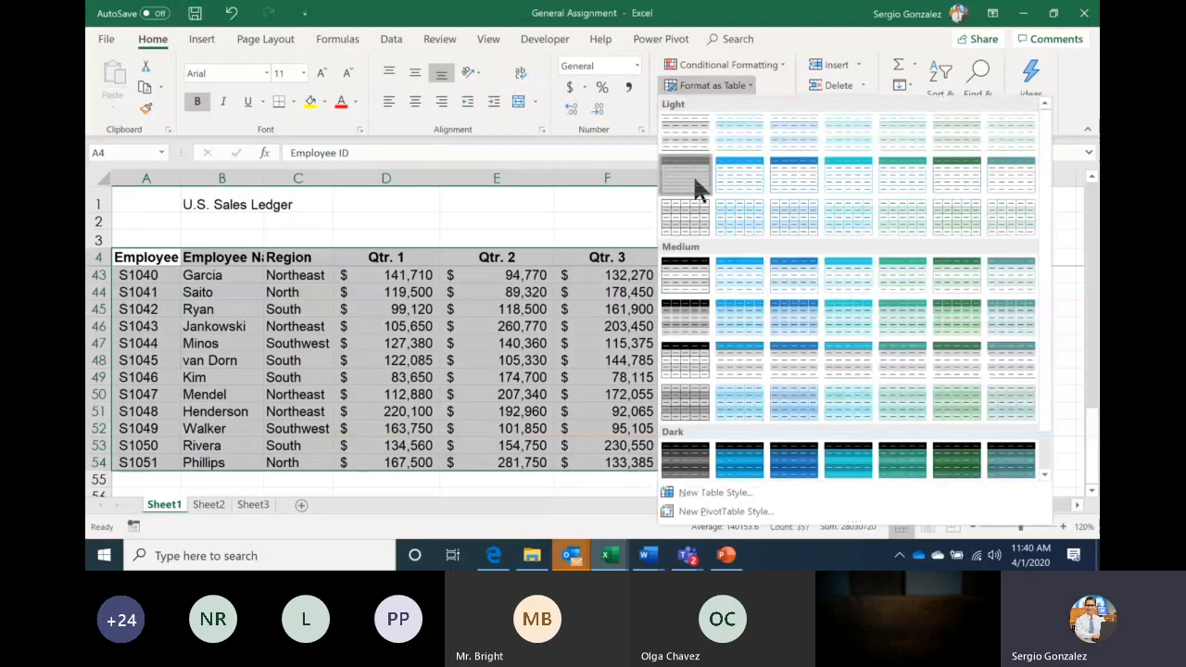
pyautogui.click(693, 178)
pyautogui.click(479, 353)
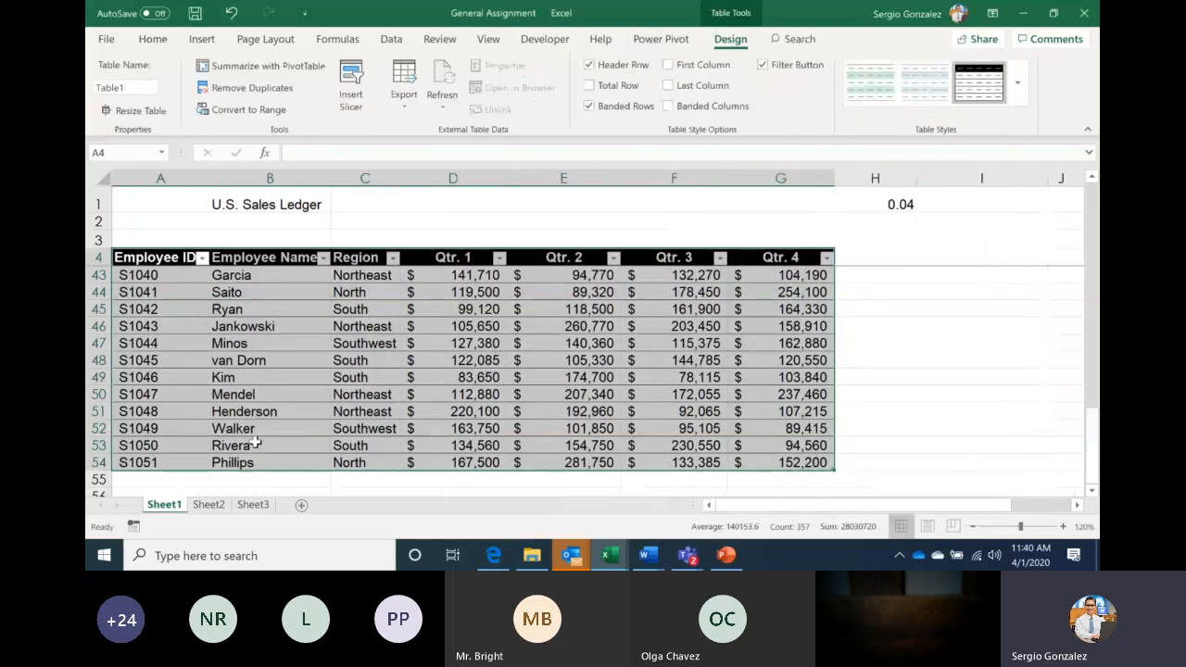
pyautogui.press('Up')
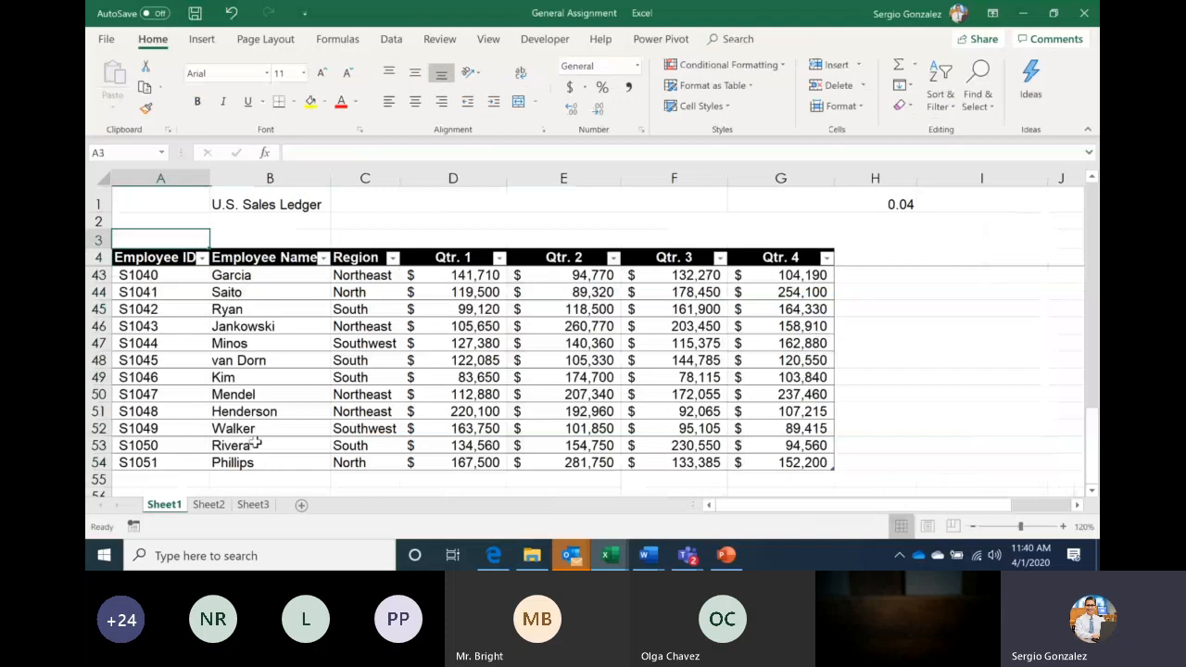
pyautogui.press('Down')
pyautogui.press('Down')
pyautogui.press('Down')
pyautogui.press('Down')
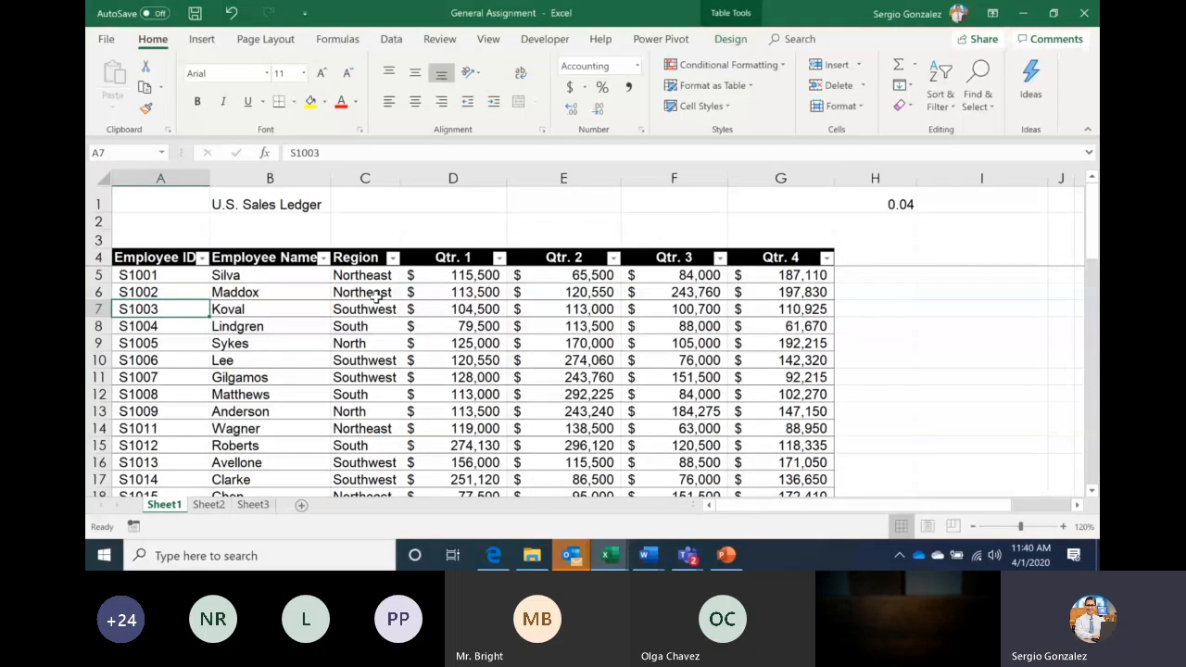
pyautogui.click(153, 257)
pyautogui.click(326, 262)
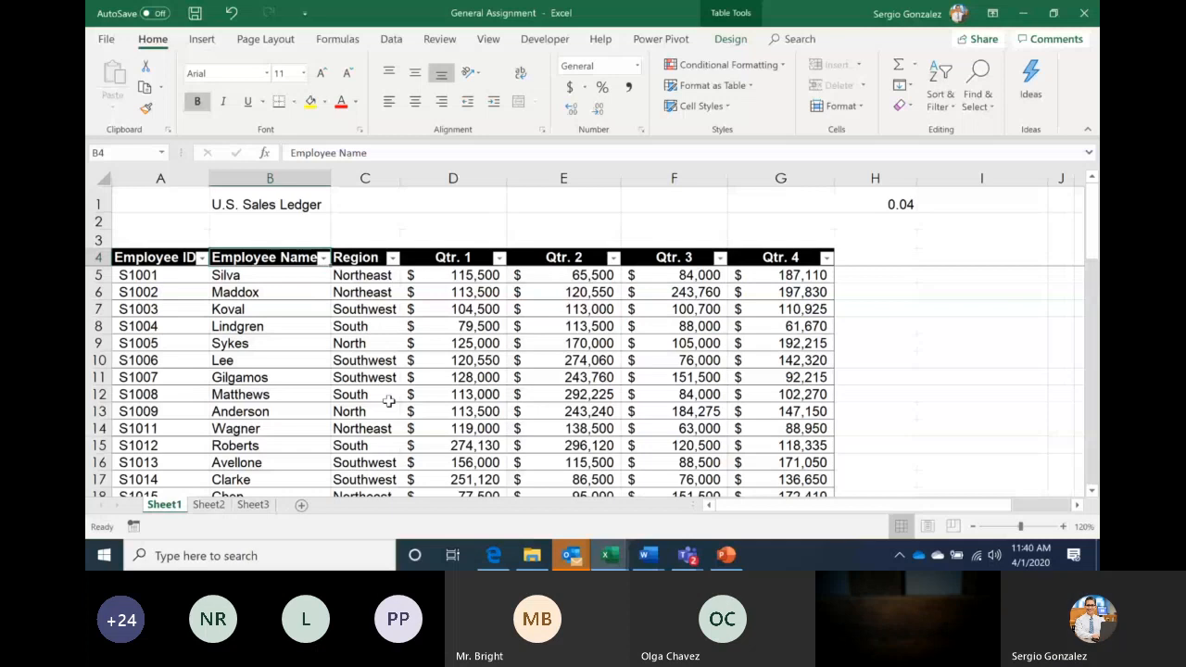
pyautogui.click(392, 257)
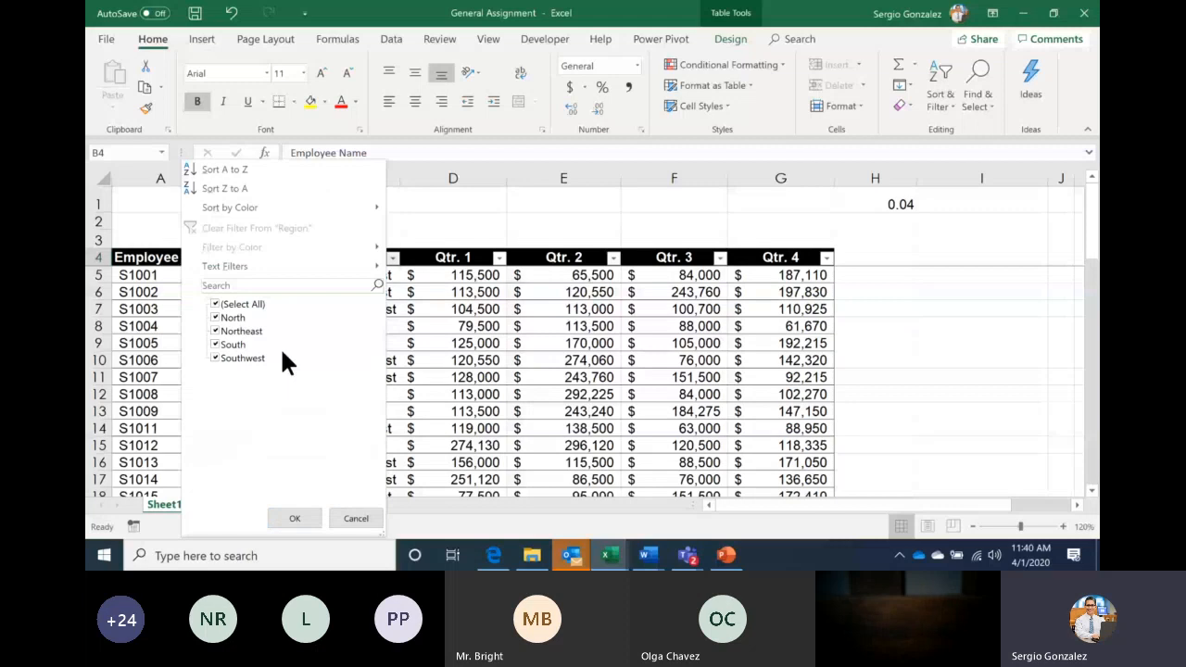
pyautogui.click(236, 304)
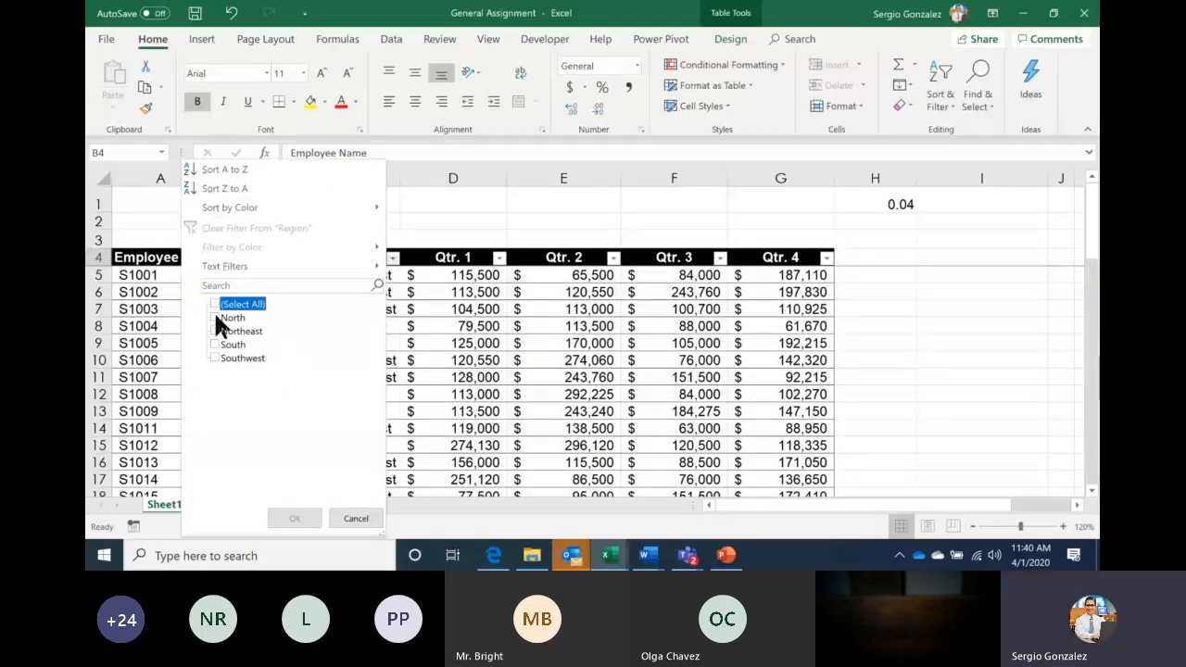
pyautogui.click(232, 317)
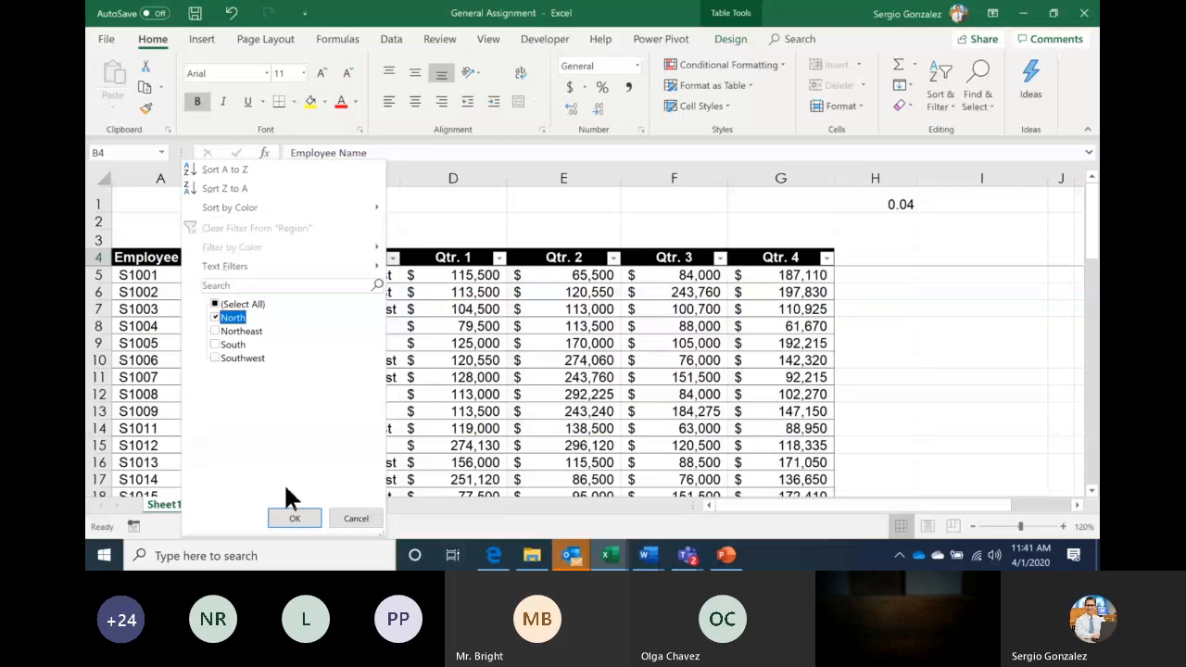
pyautogui.click(293, 516)
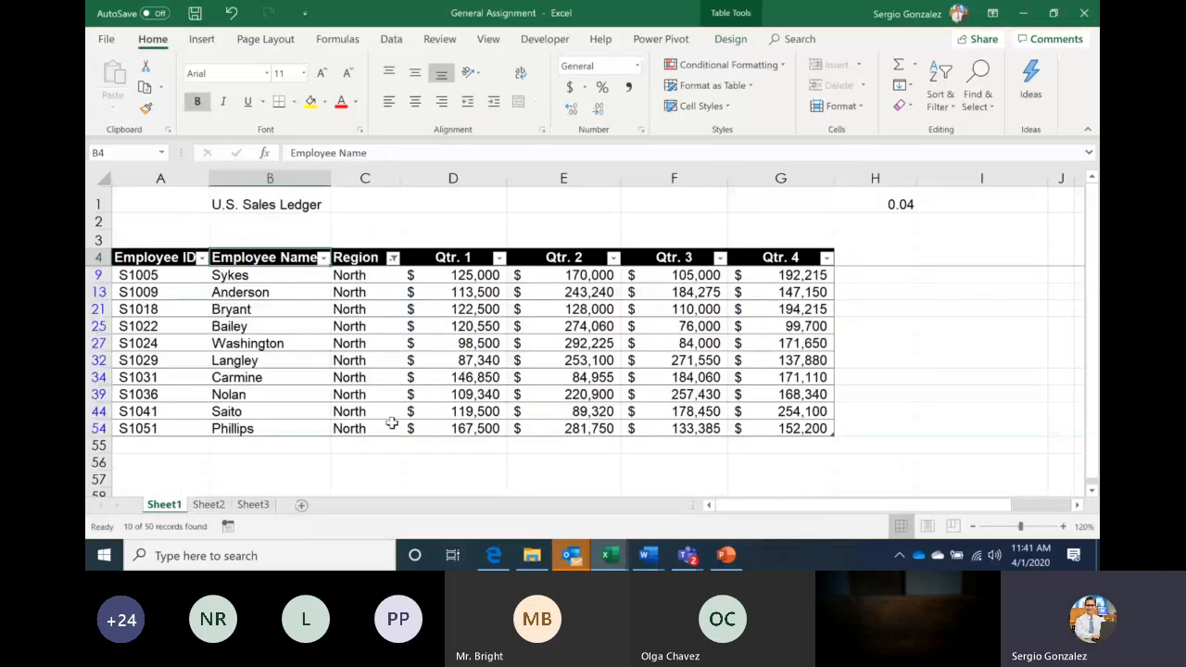
pyautogui.click(393, 260)
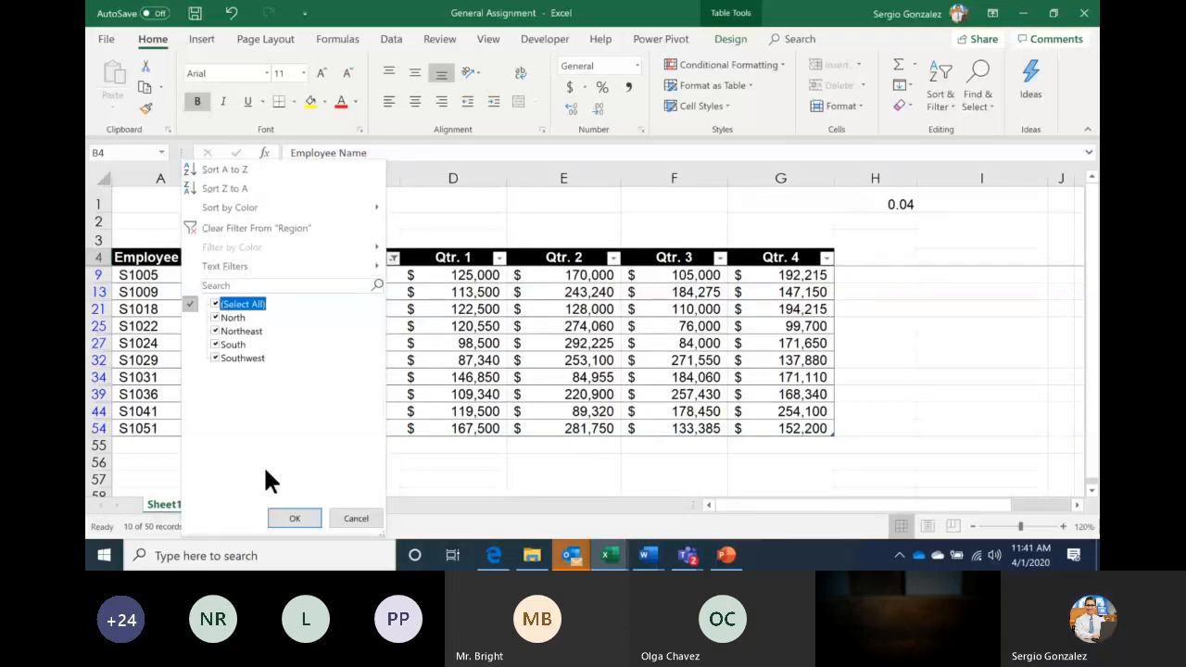
pyautogui.click(293, 517)
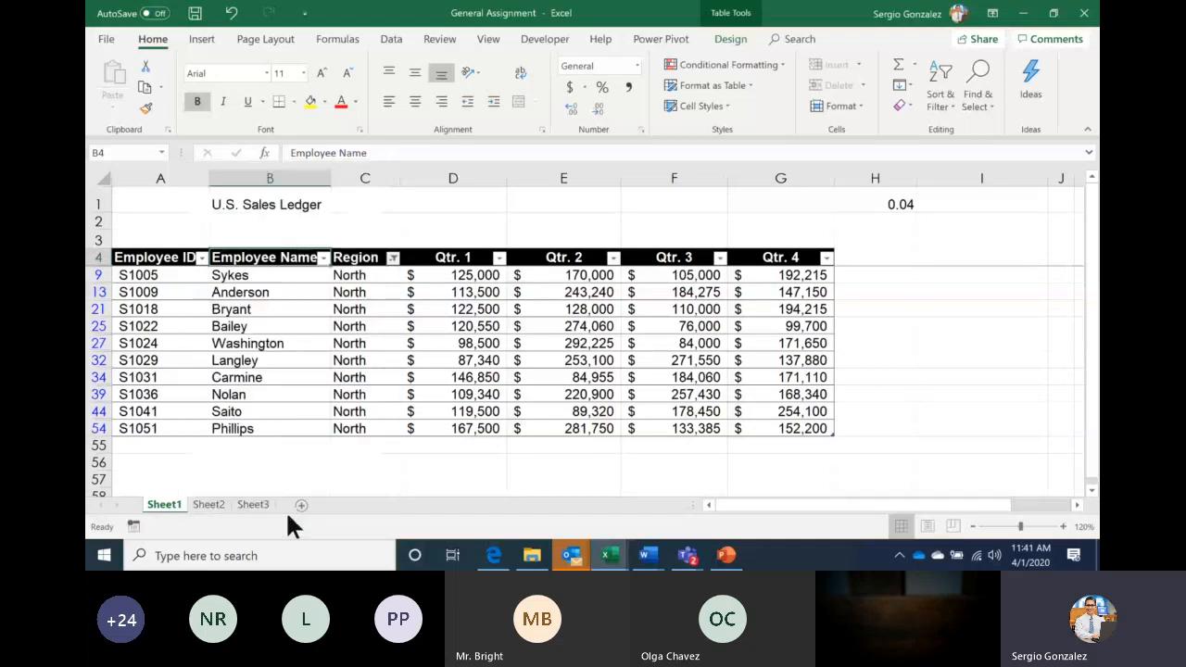
# Filter the Employee Name column to show only Garcia's row
pyautogui.click(324, 258)
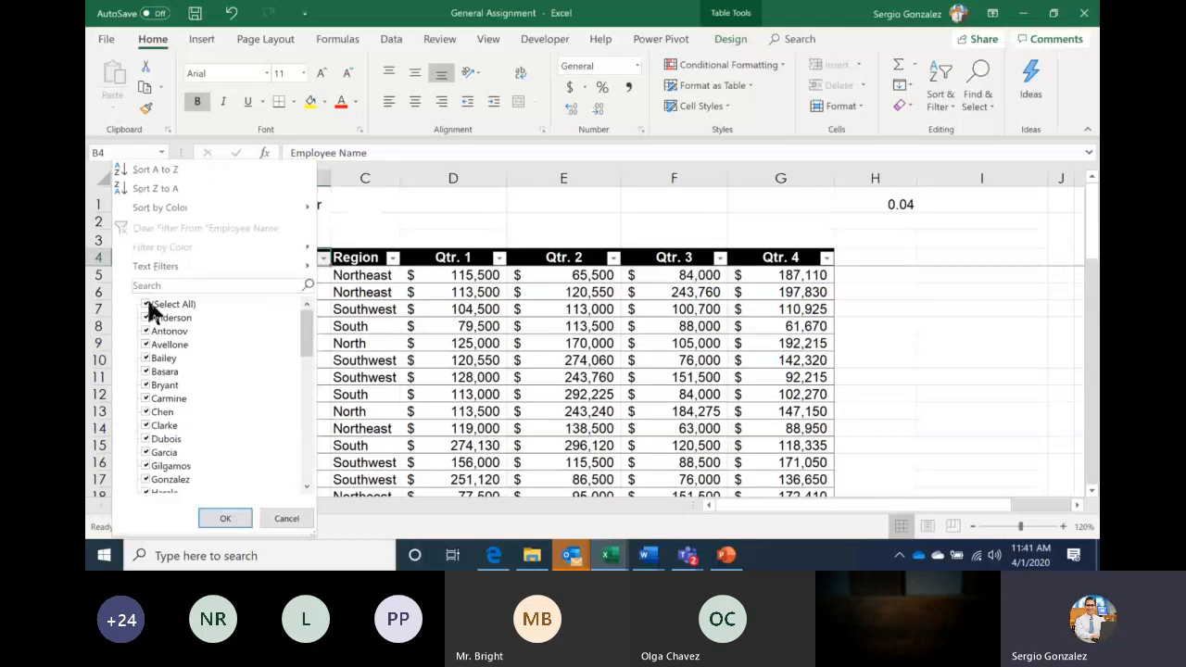
pyautogui.click(147, 305)
pyautogui.click(145, 452)
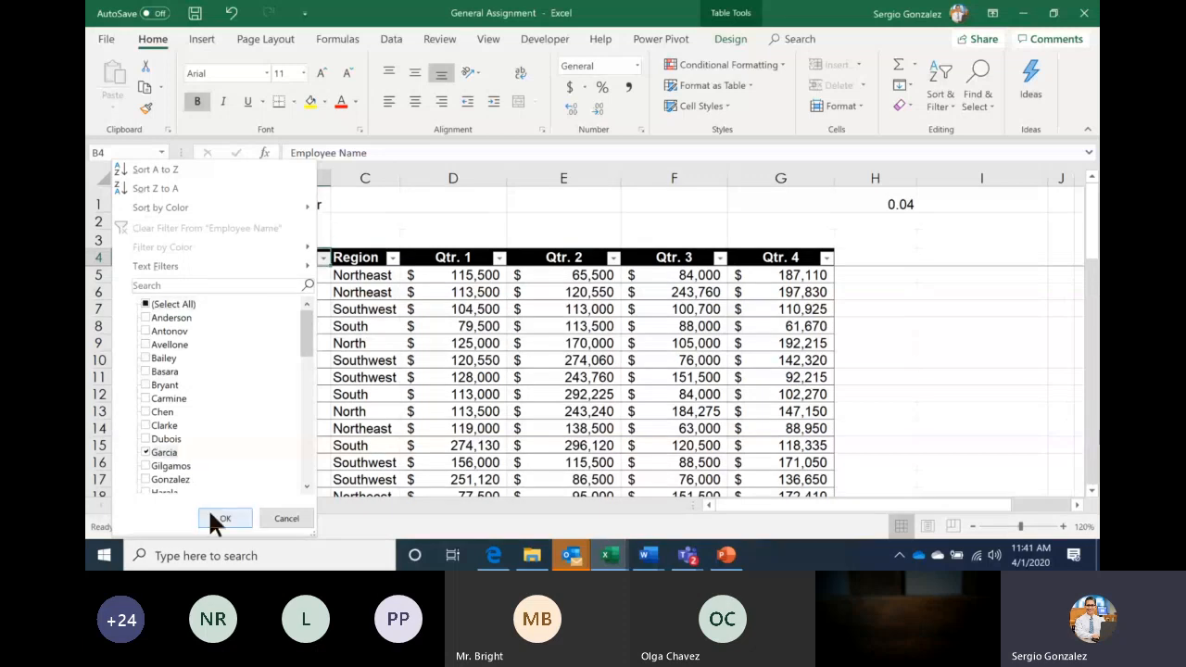
pyautogui.click(222, 519)
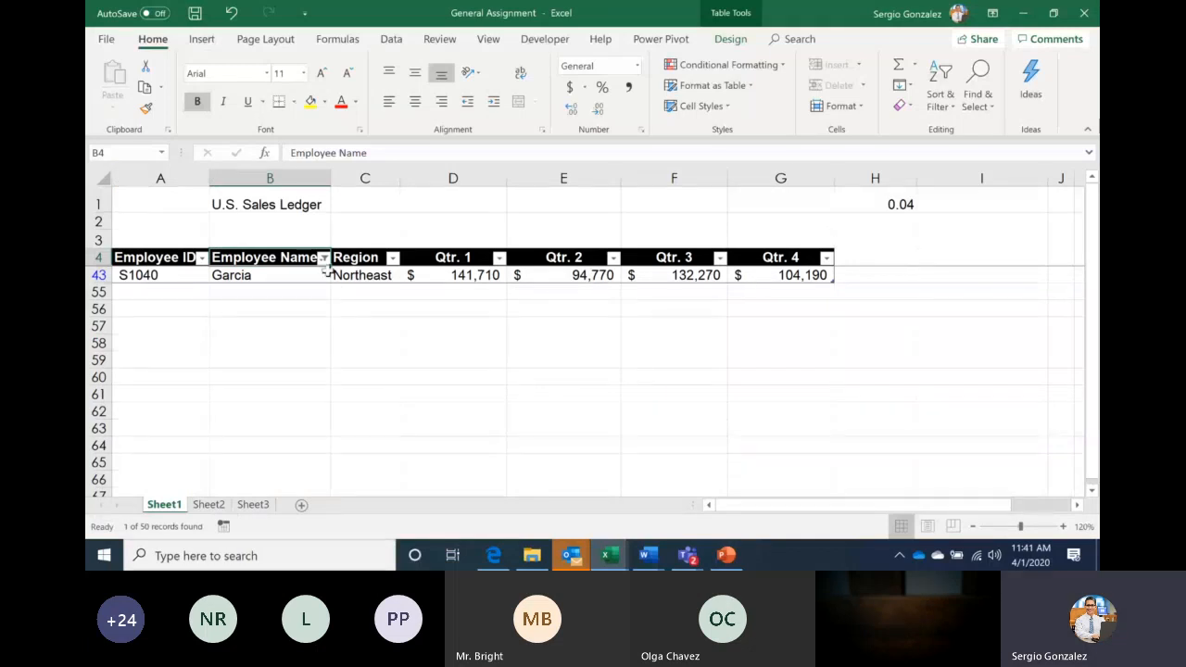
# Re-tick all employee names, then undo and redo the North filter so it is removed
pyautogui.moveTo(323, 270); pyautogui.dragTo(324, 263)
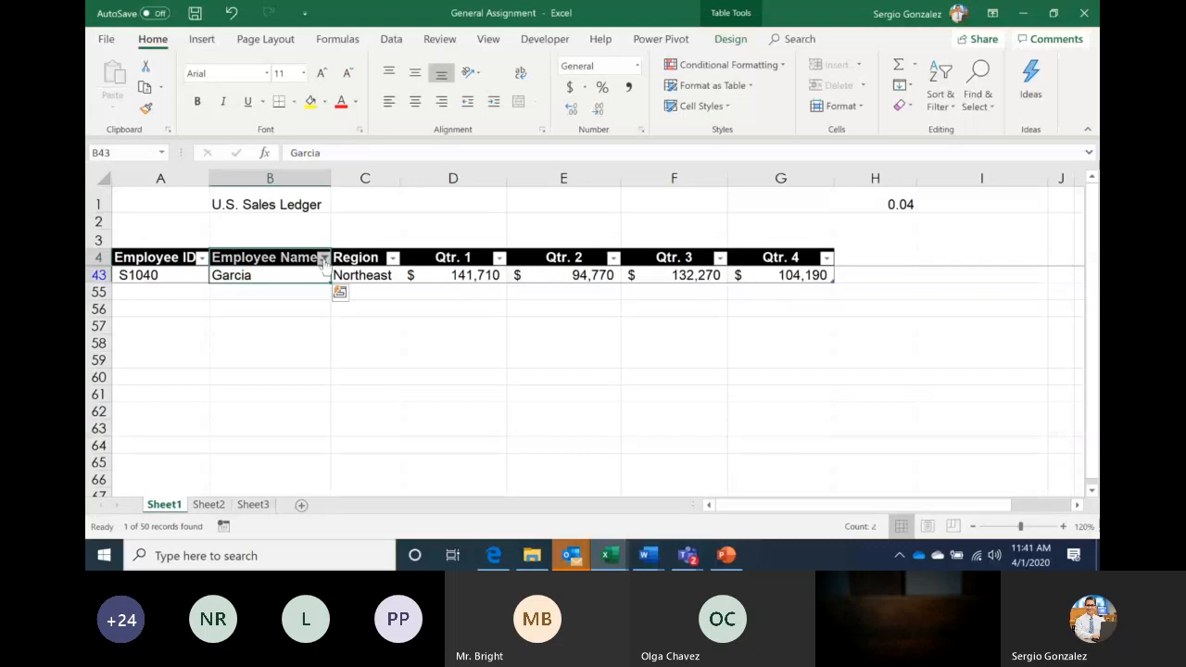
pyautogui.click(323, 260)
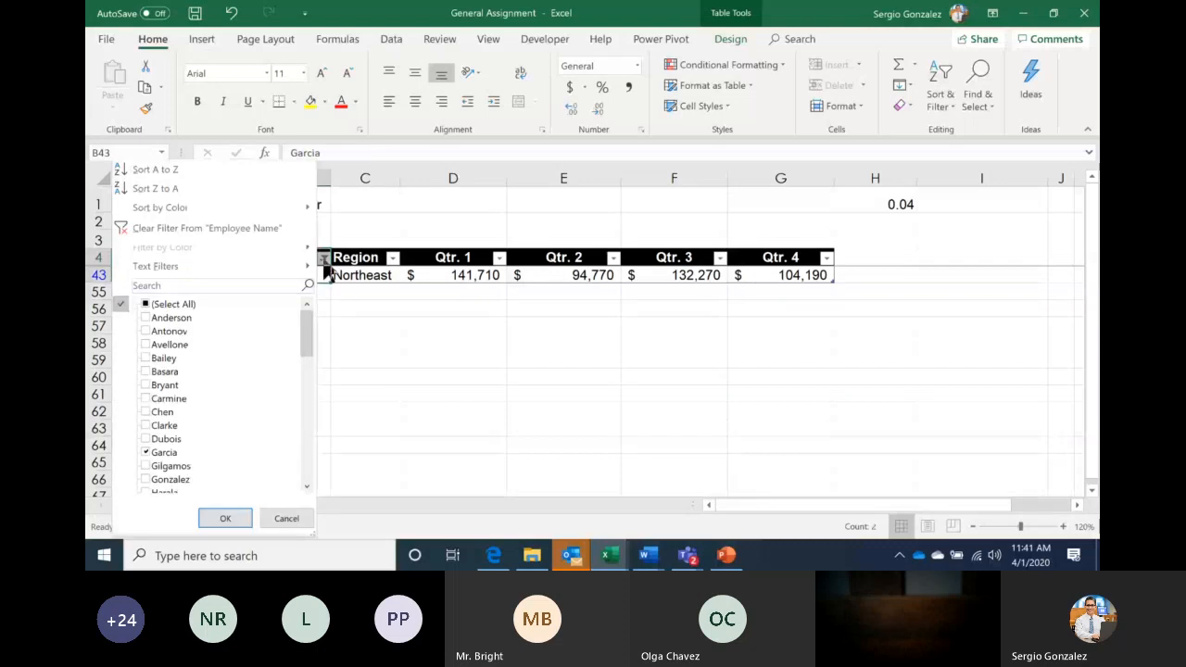
pyautogui.click(185, 302)
pyautogui.click(226, 516)
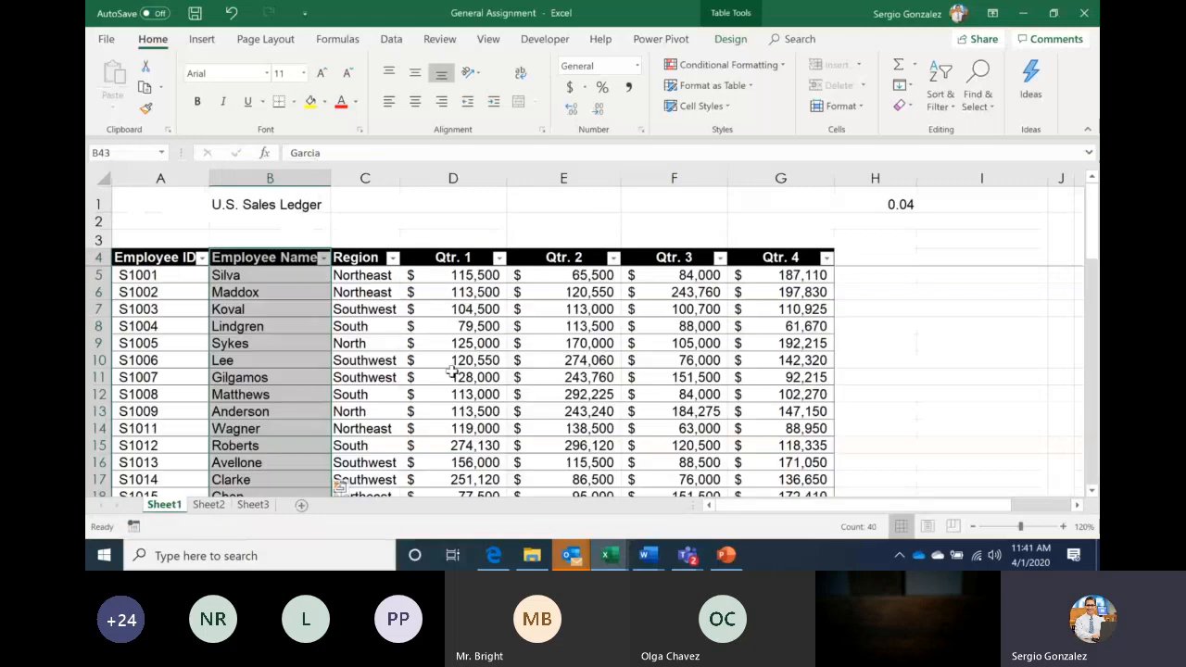
pyautogui.hotkey('ctrl', 'z')
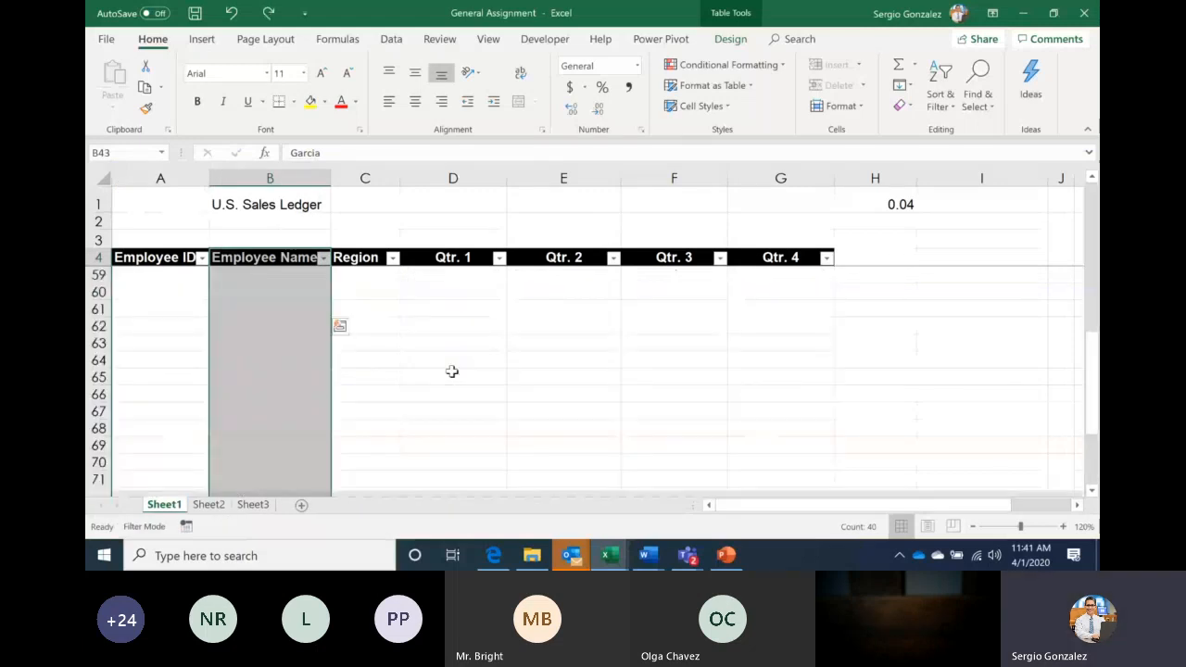
pyautogui.hotkey('ctrl', 'y')
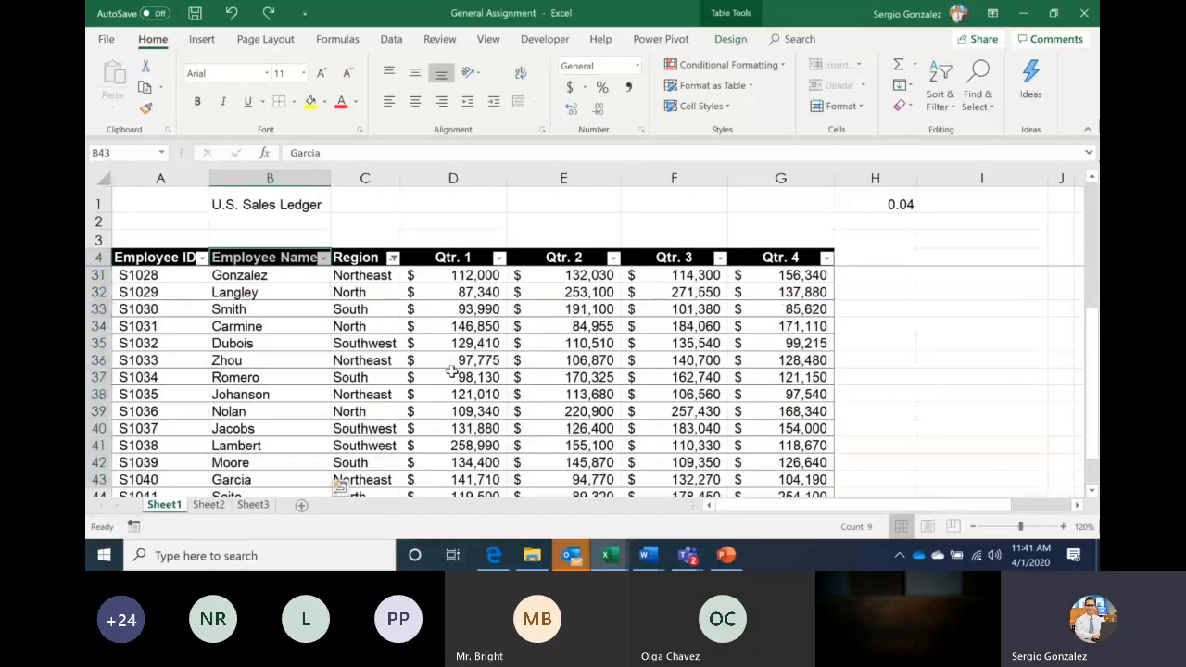
# Undo the table formatting and select the ledger range A4:G54 from the Employee ID header
pyautogui.hotkey('ctrl', 'z')
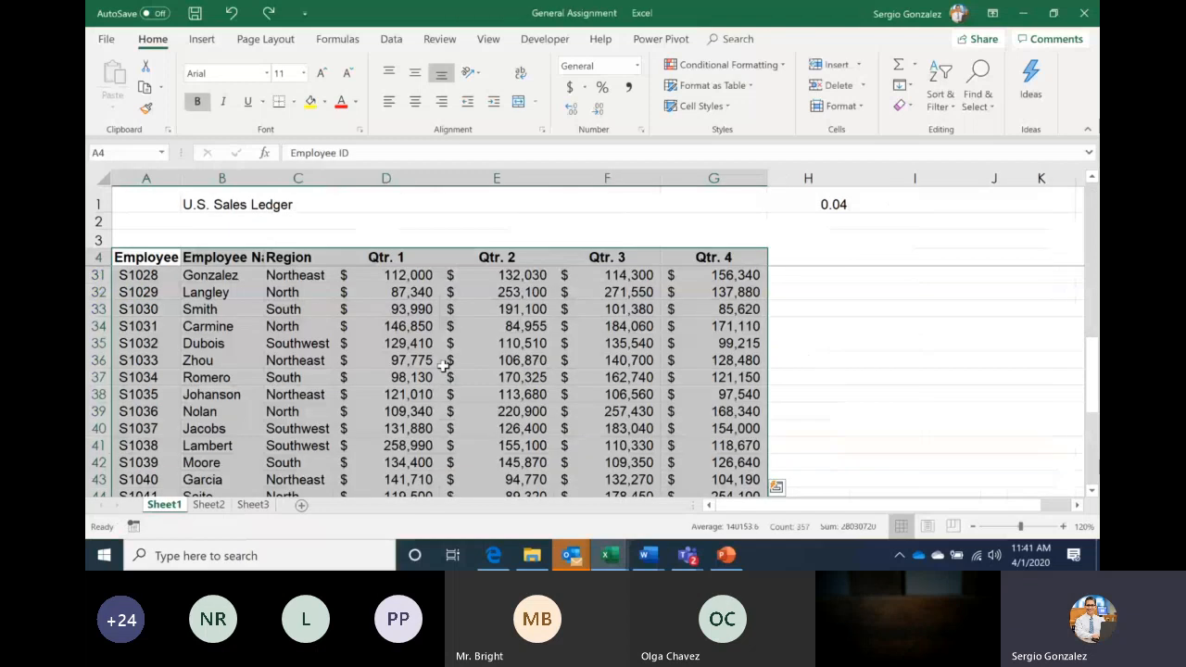
pyautogui.click(298, 326)
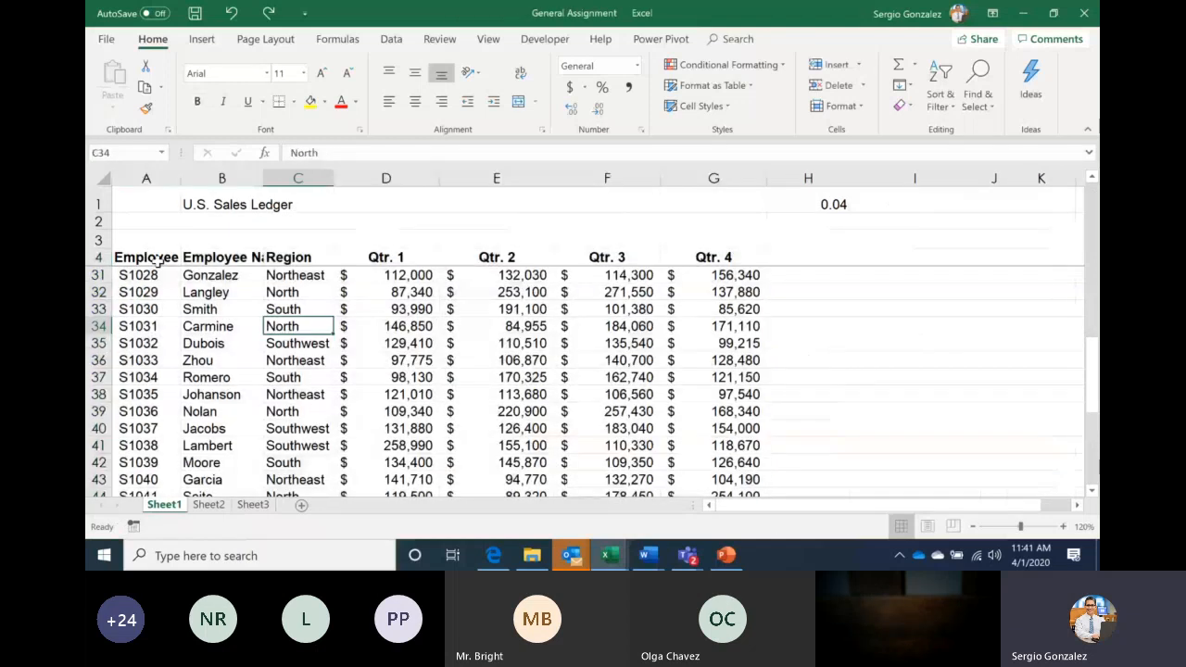
pyautogui.click(158, 263)
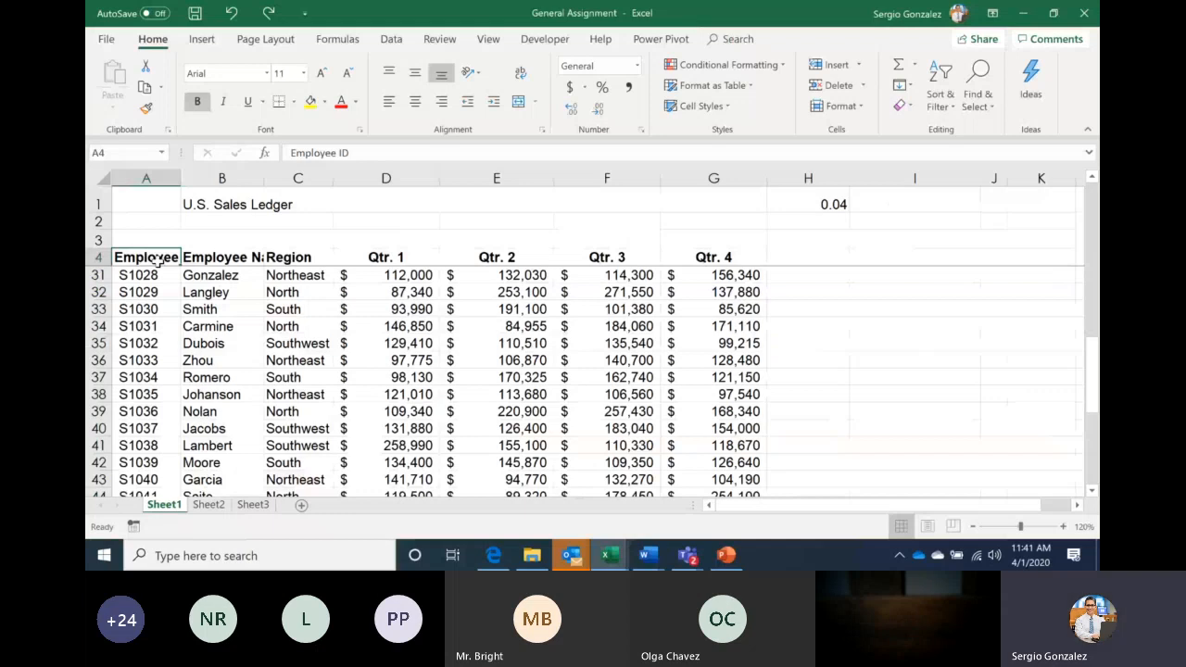
pyautogui.hotkey('ctrl', 'shift', 'Down')
pyautogui.hotkey('ctrl', 'shift', 'Right')
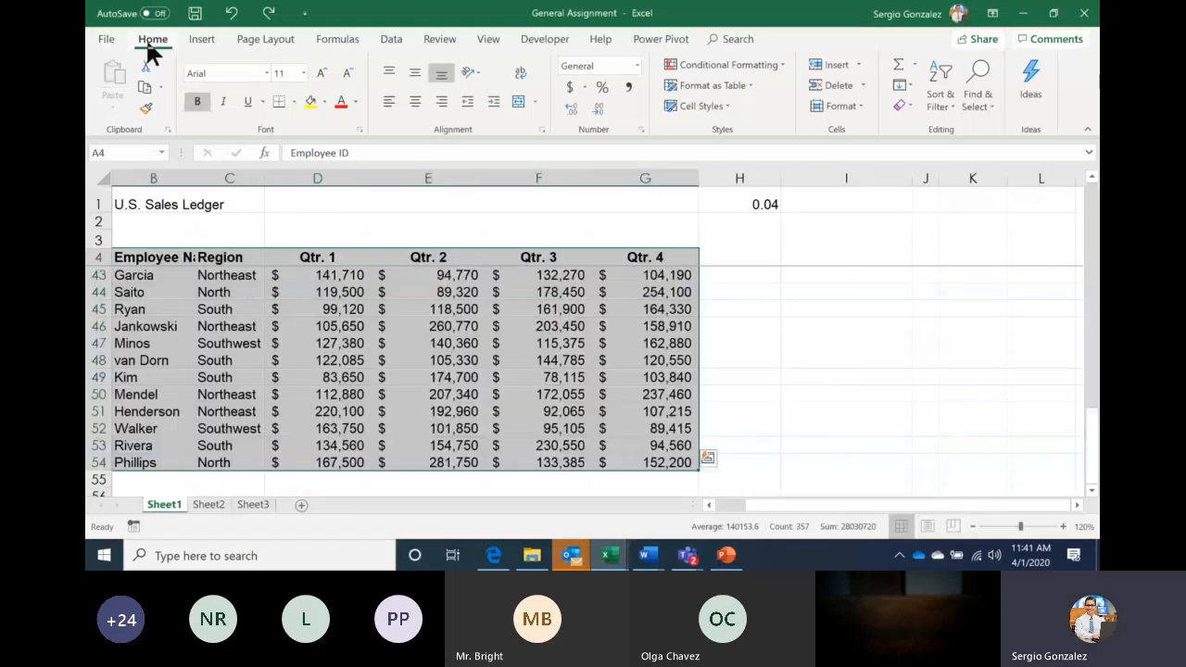
# Format A4:G54 as a table with a medium green style and headers
pyautogui.click(748, 89)
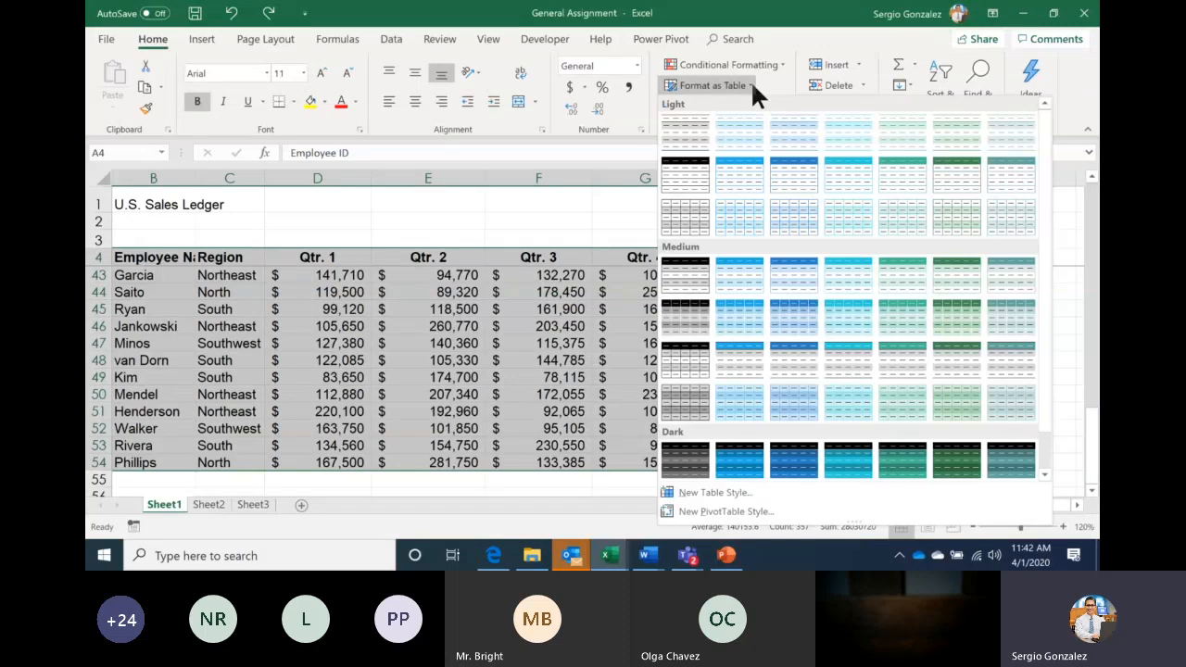
pyautogui.click(876, 265)
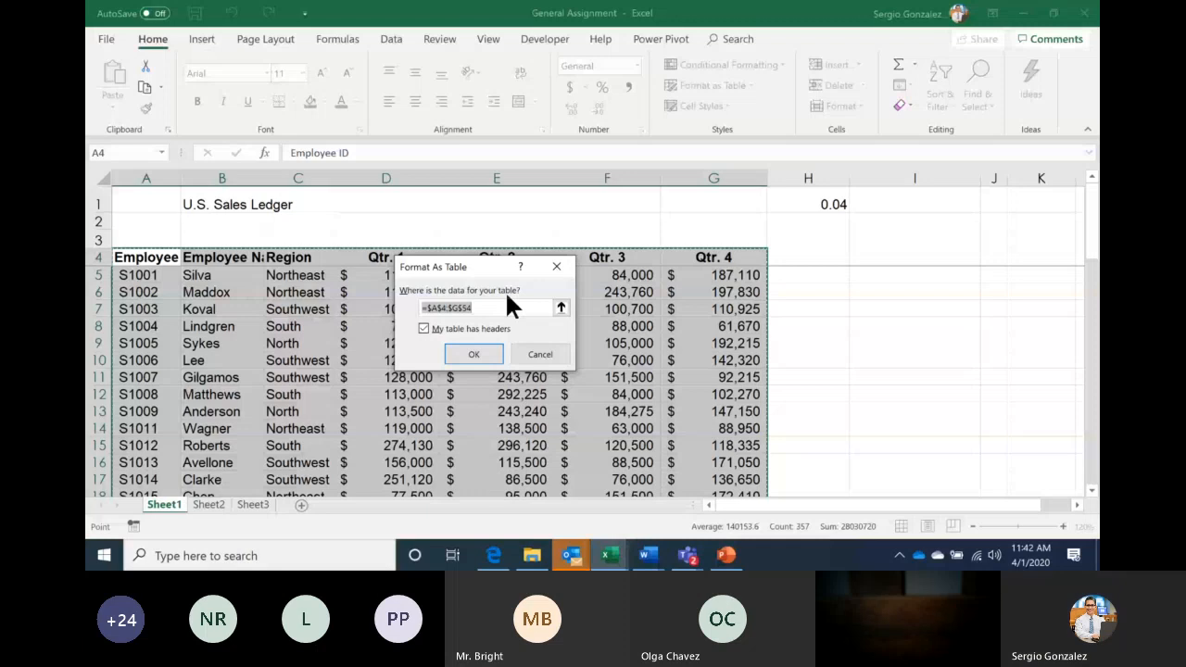
pyautogui.click(473, 355)
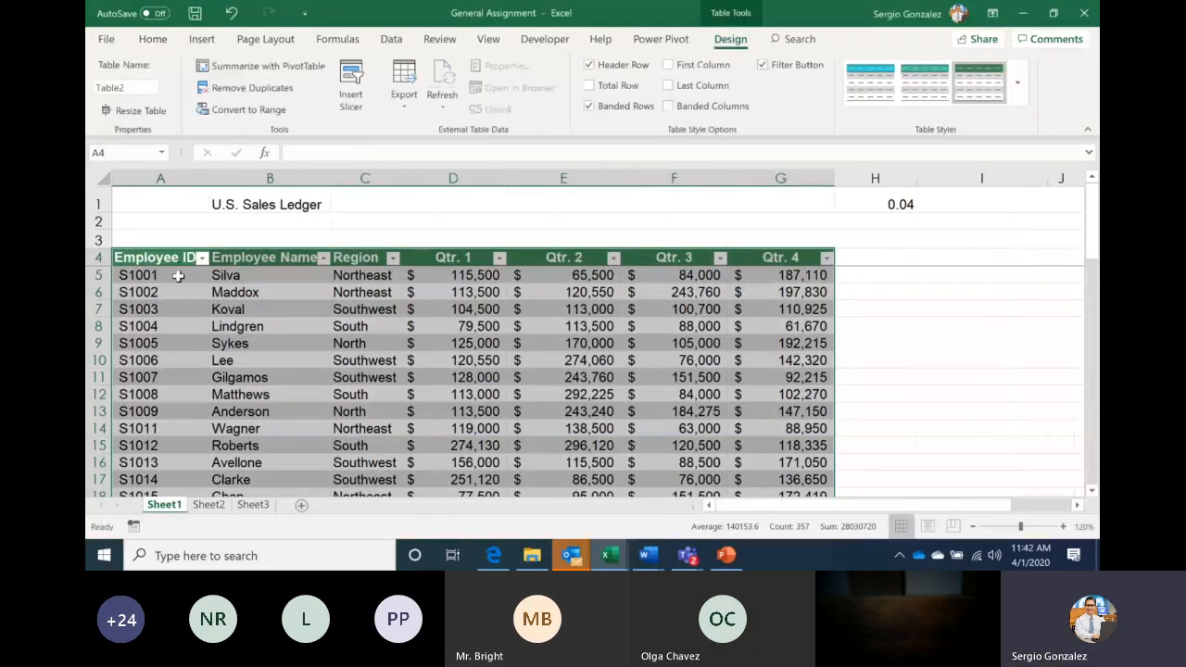
# Filter the Region column to show only South rows
pyautogui.click(253, 321)
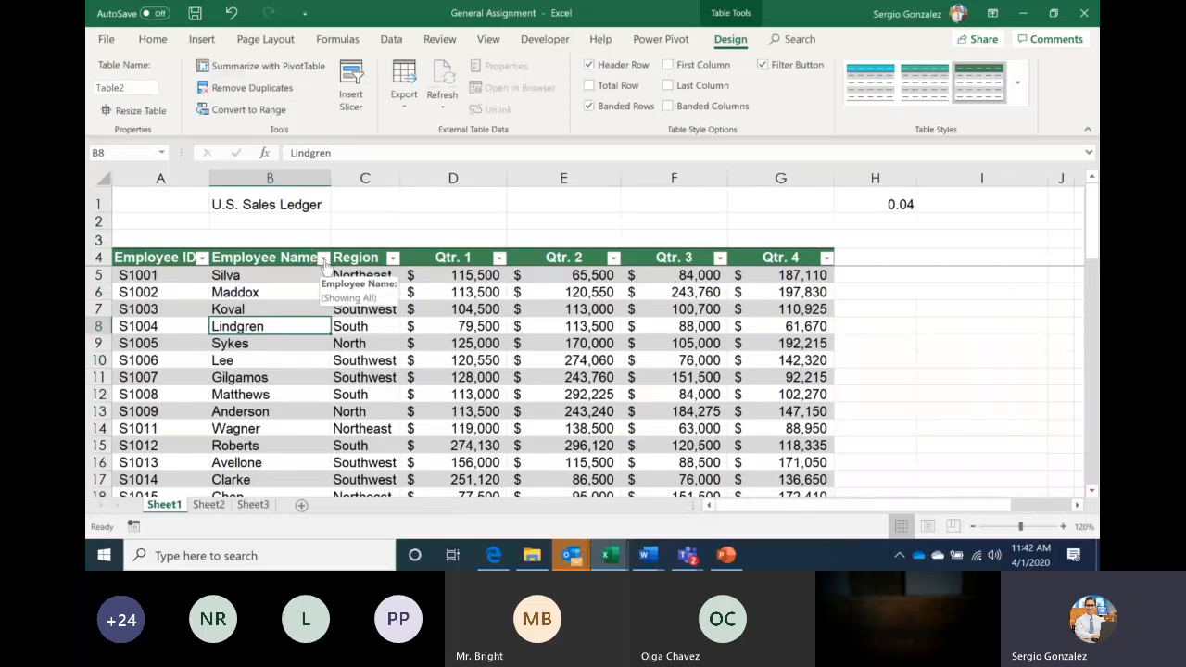
pyautogui.click(392, 259)
pyautogui.click(216, 304)
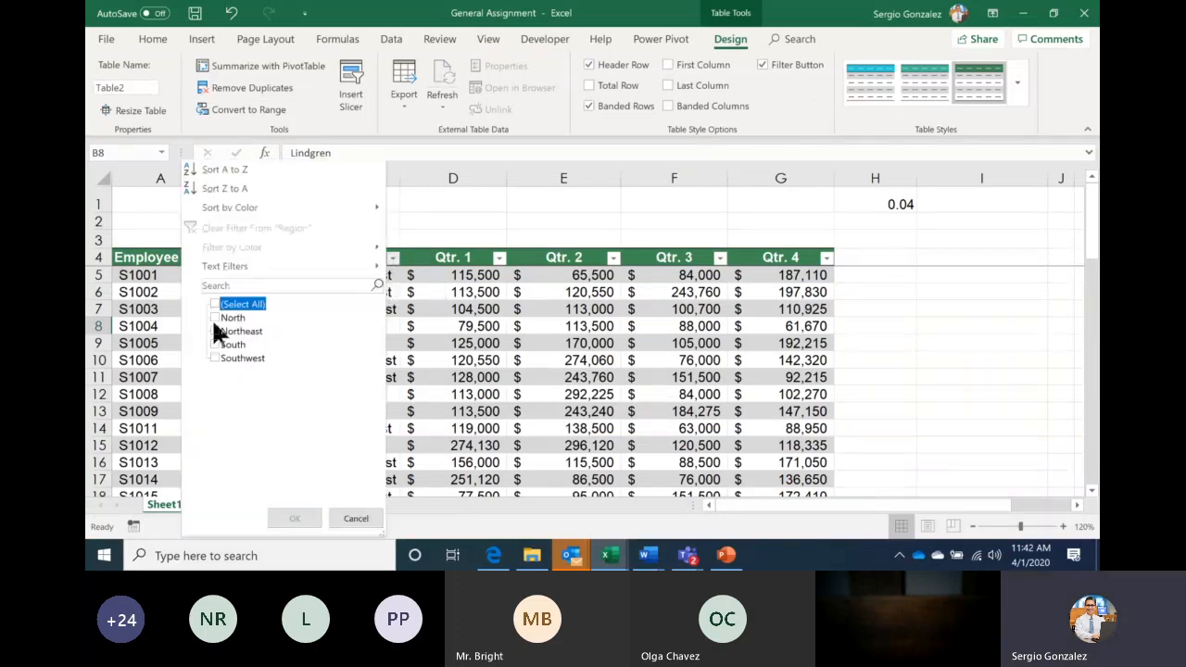
pyautogui.click(215, 344)
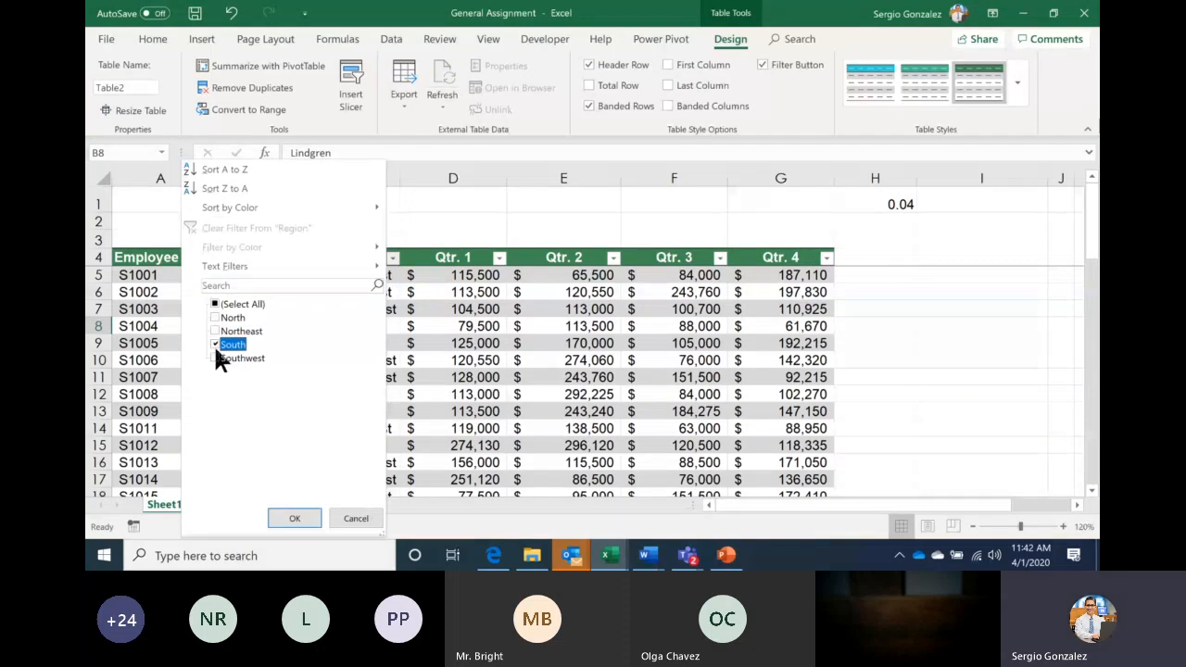
pyautogui.click(290, 520)
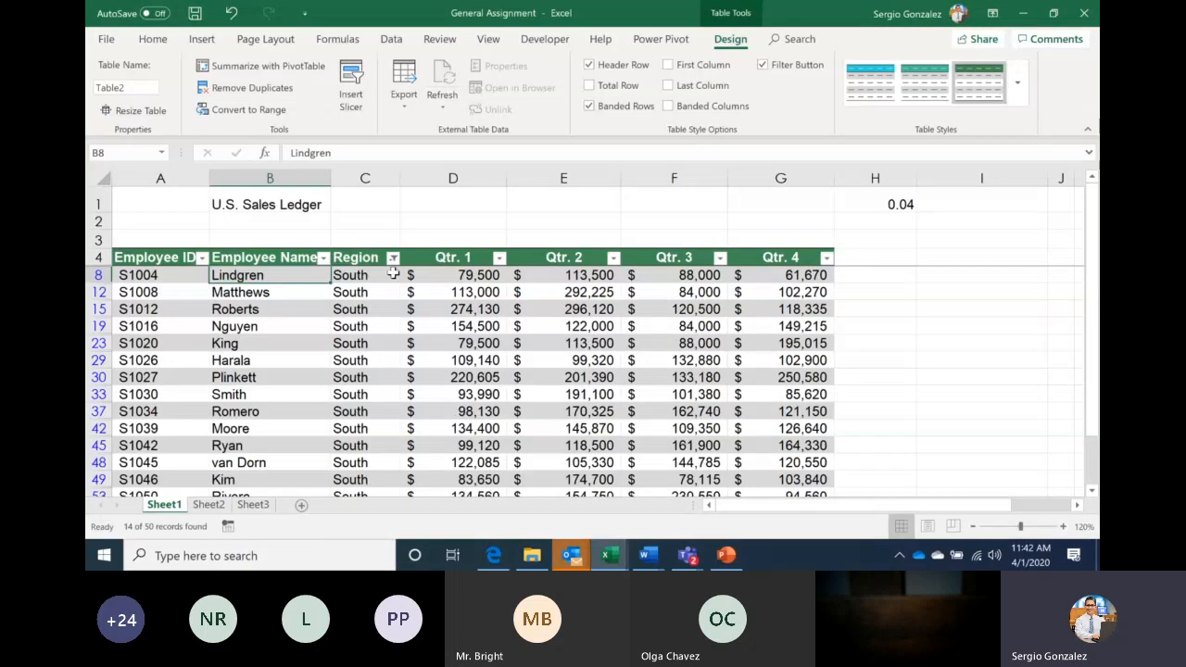
# Clear the Region filter so all regions show, then jump to the last employee name
pyautogui.click(391, 258)
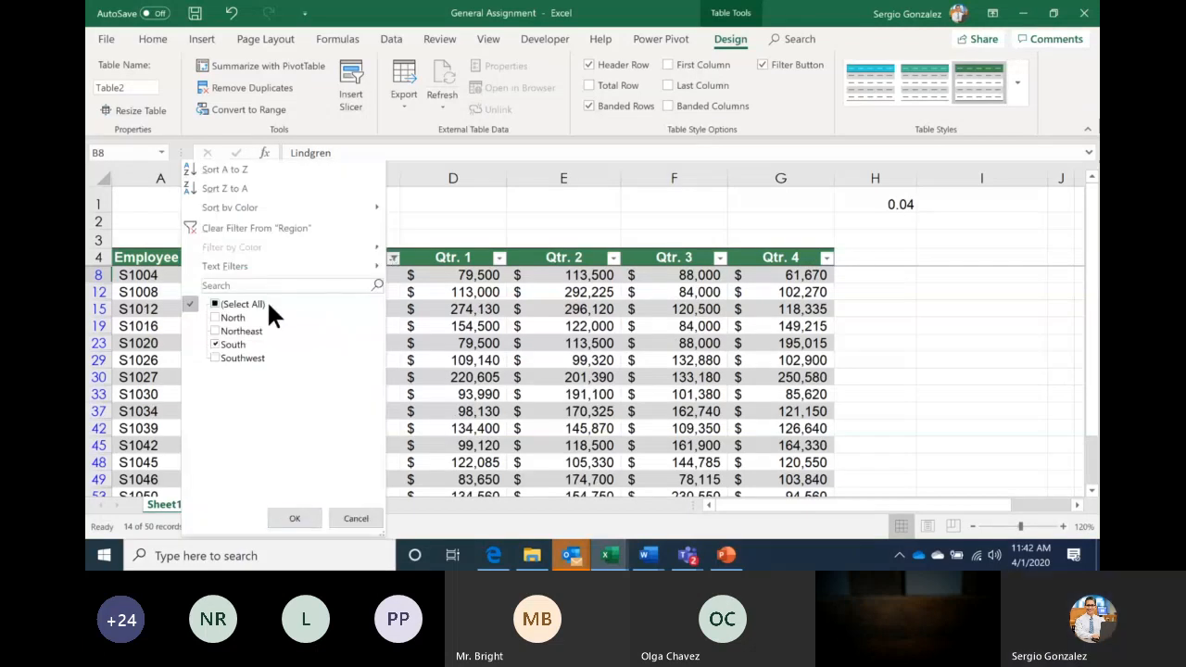
pyautogui.click(242, 305)
pyautogui.click(297, 517)
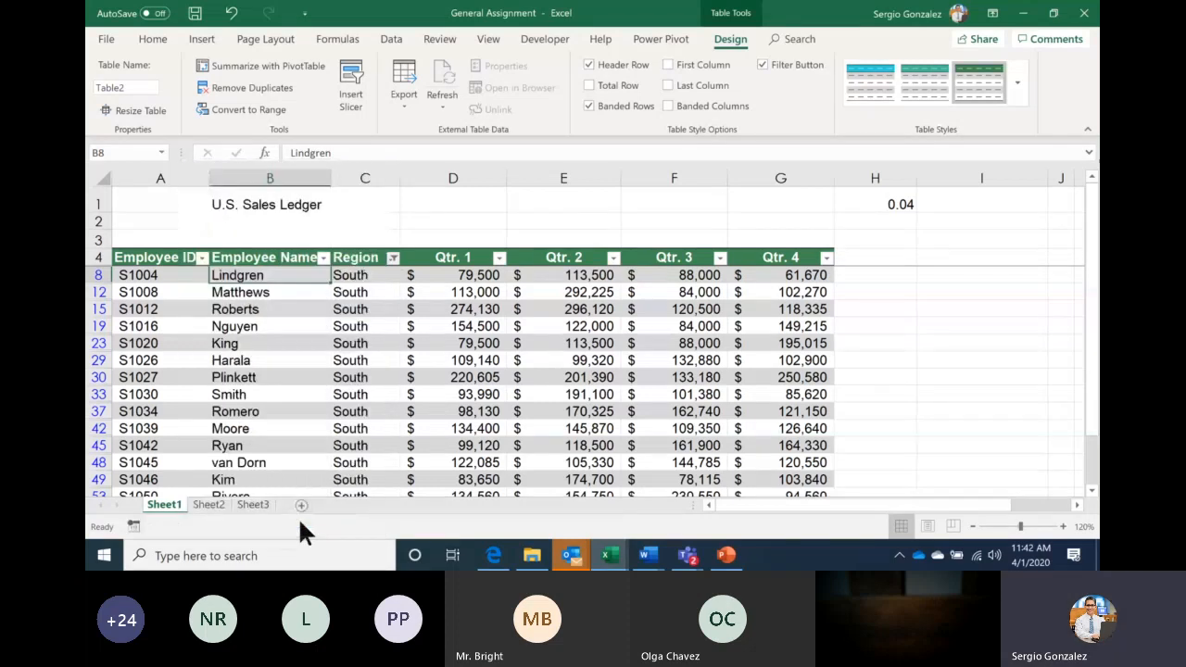
pyautogui.hotkey('ctrl', 'Down')
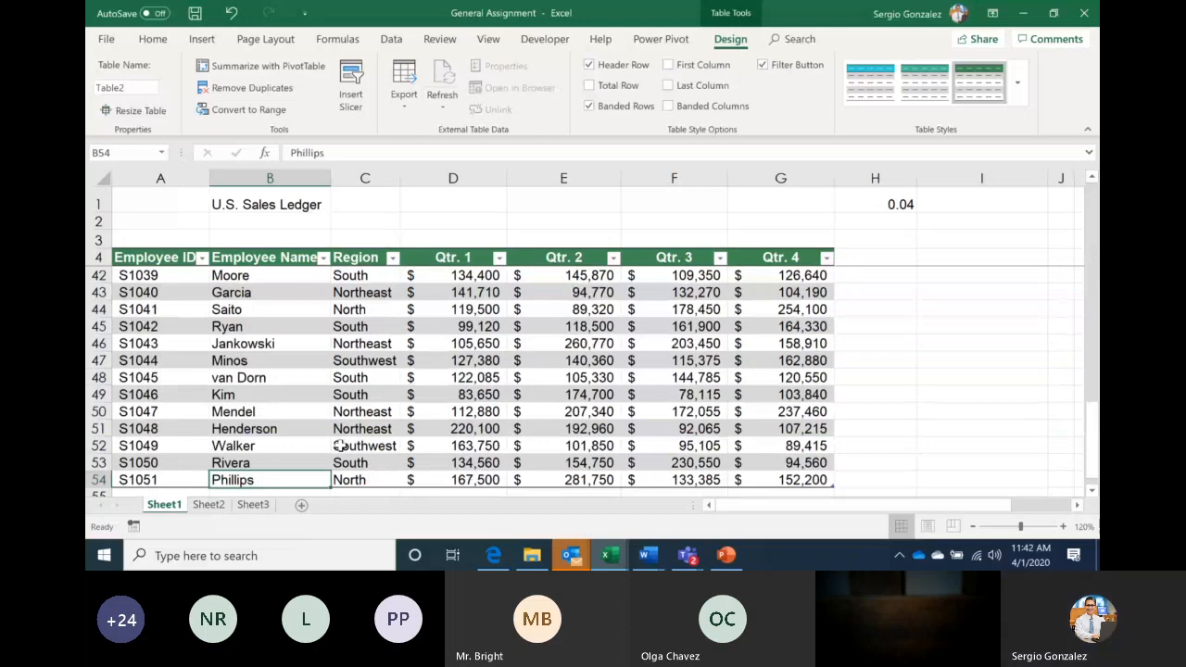
# Add table row 55 with the new employee's name in B55 and region North
pyautogui.press('Return')
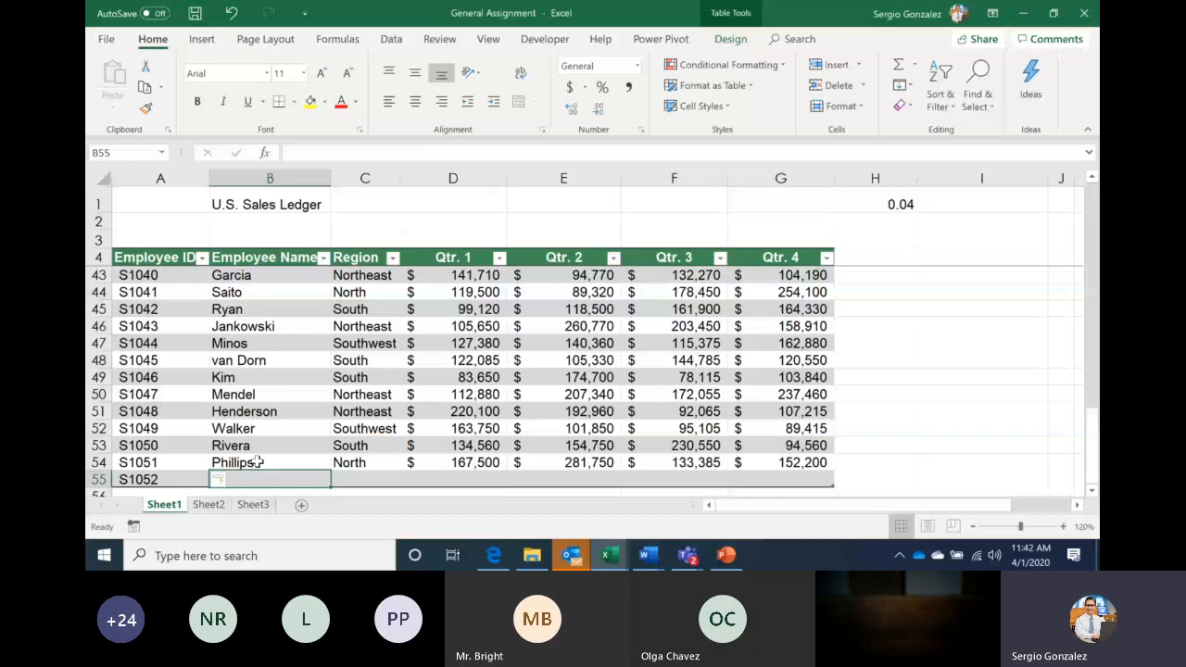
pyautogui.write('sER')
pyautogui.press('BackSpace')
pyautogui.press('BackSpace')
pyautogui.press('BackSpace')
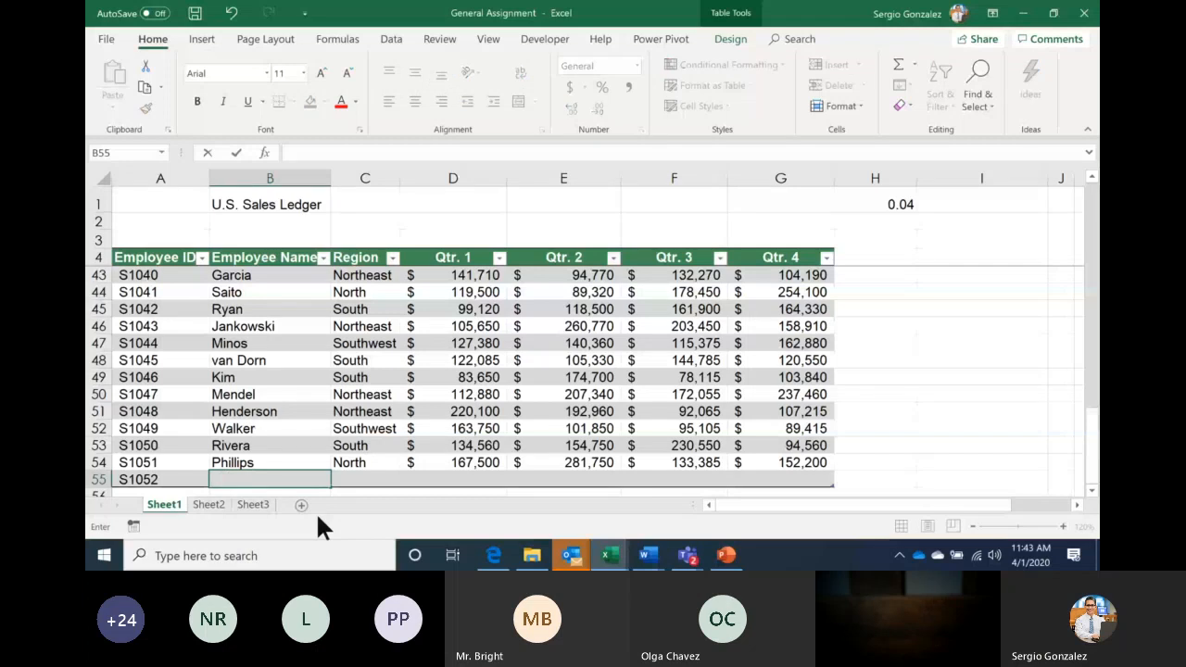
pyautogui.press('Tab')
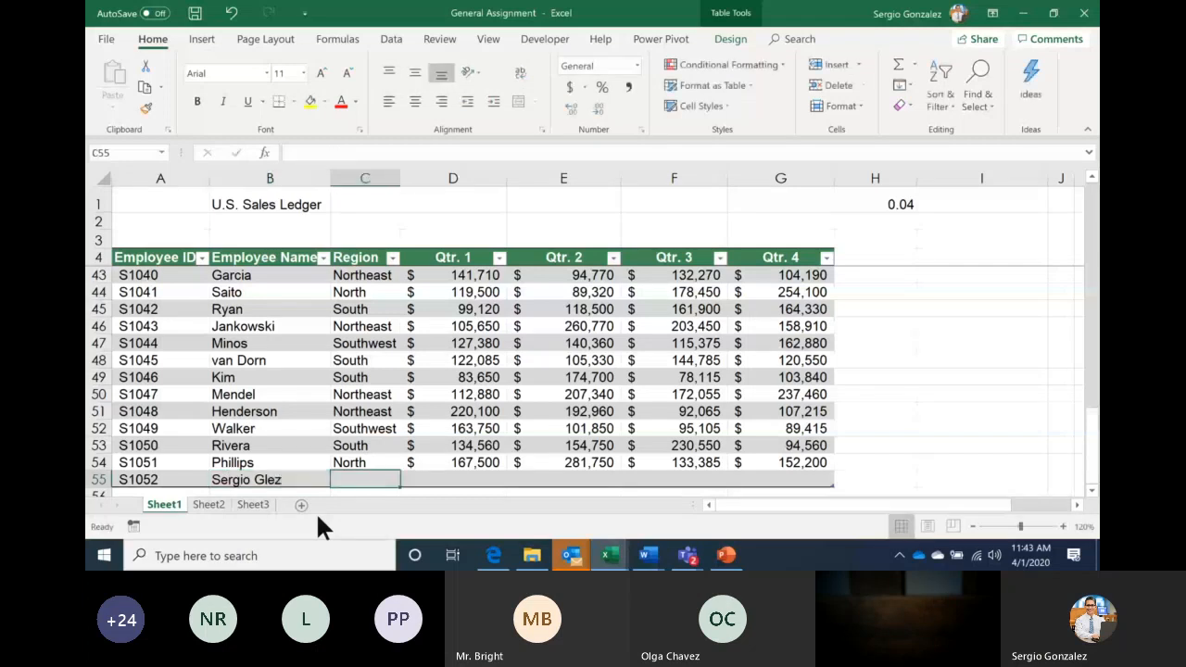
pyautogui.write('North')
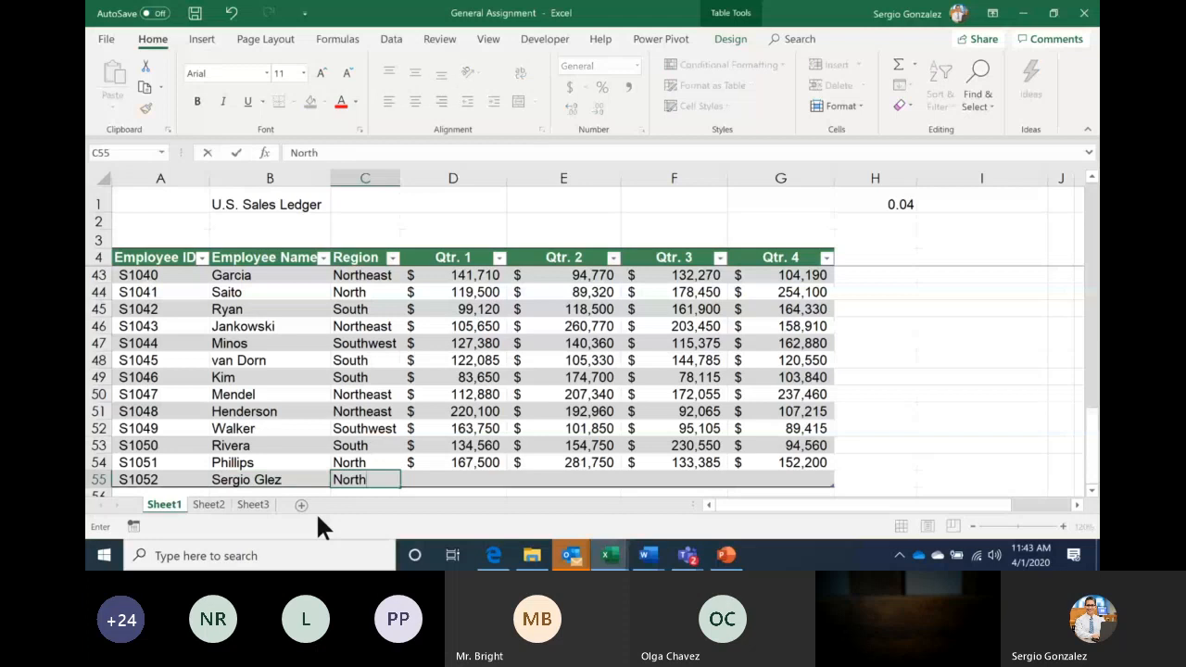
pyautogui.press('Tab')
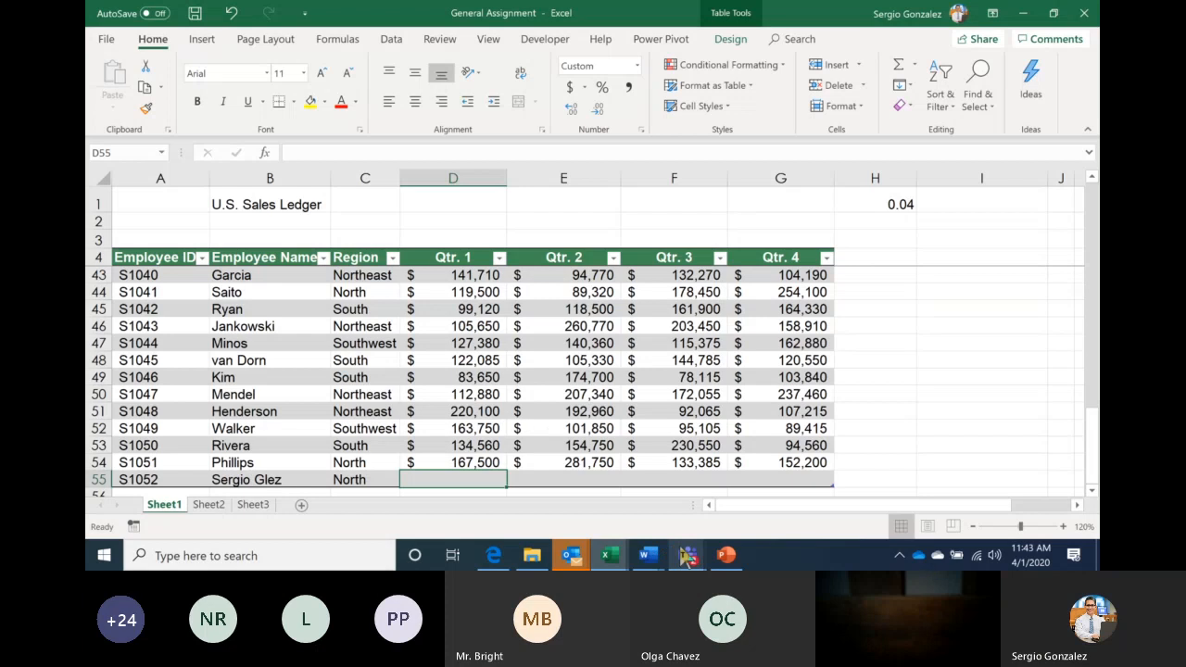
# Bring the Teams meeting forward and send 'Questions?' in the meeting chat
pyautogui.moveTo(687, 554)
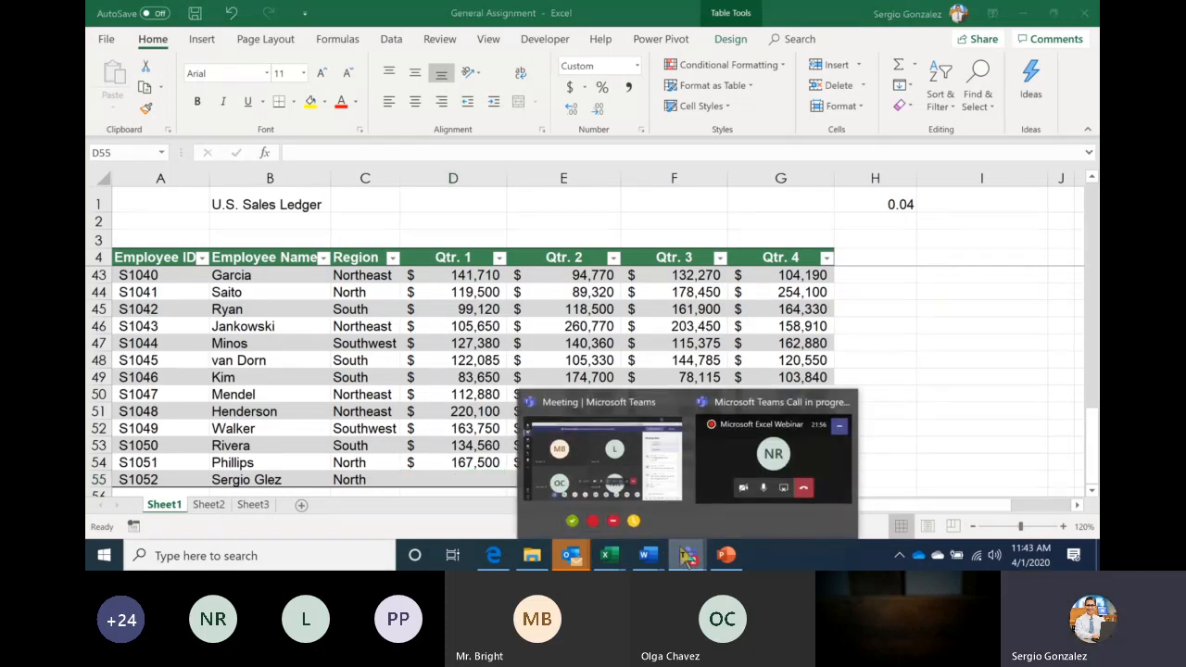
pyautogui.click(642, 483)
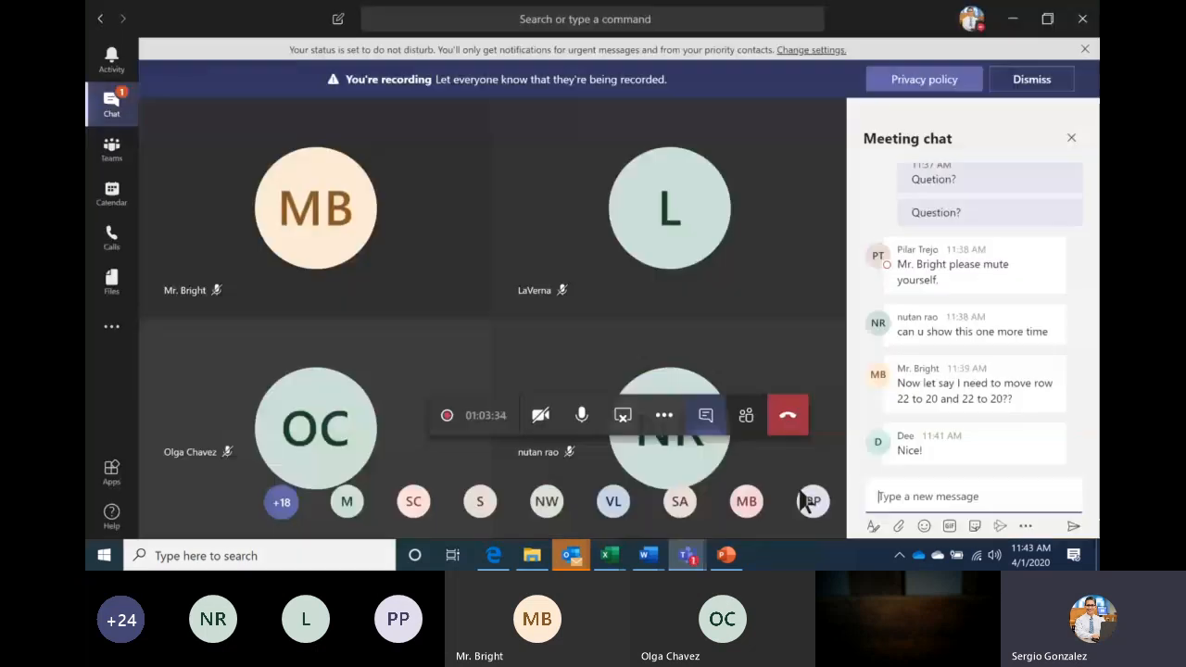
pyautogui.click(903, 497)
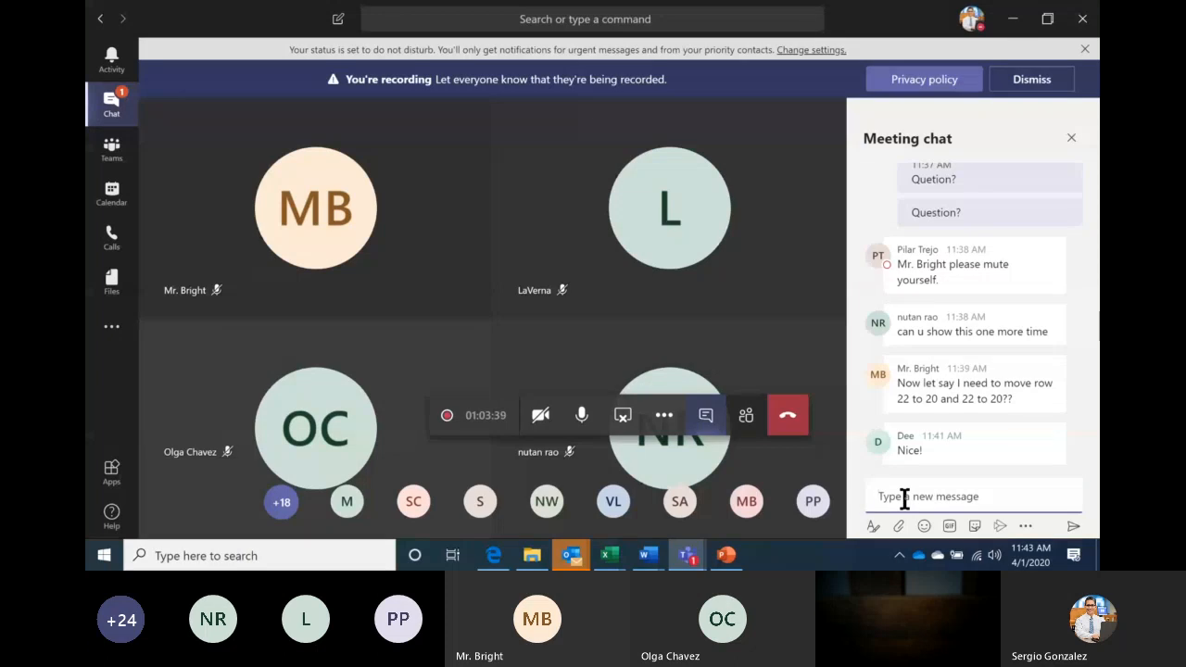
pyautogui.write('Que')
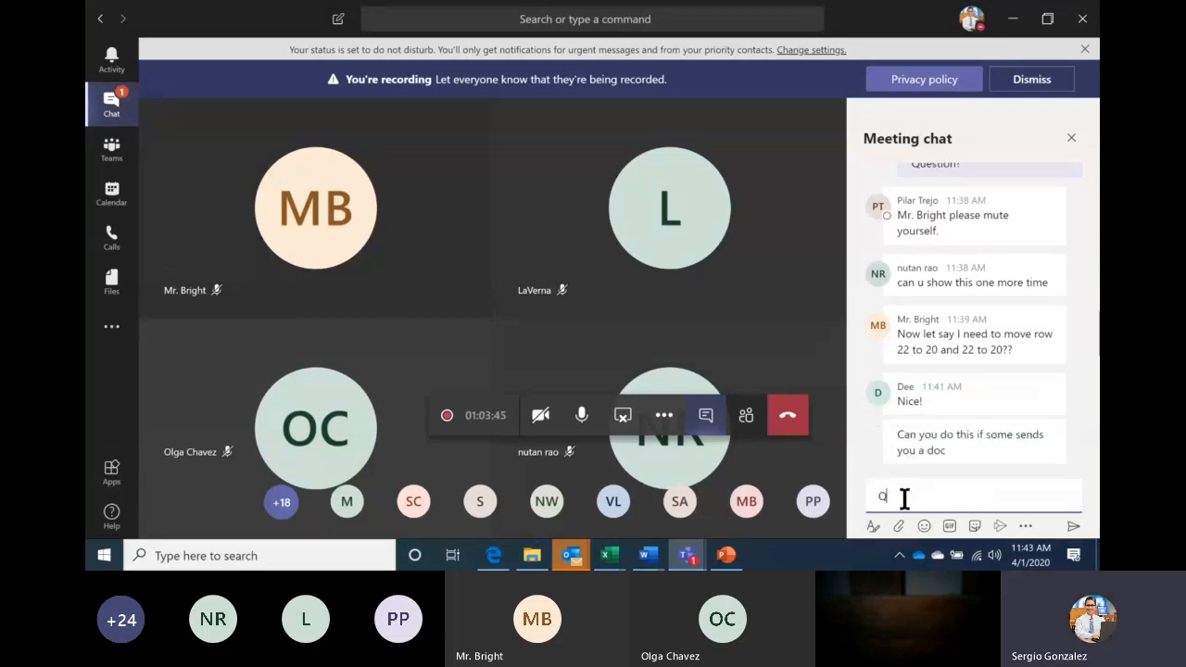
pyautogui.write('stions?')
pyautogui.press('Return')
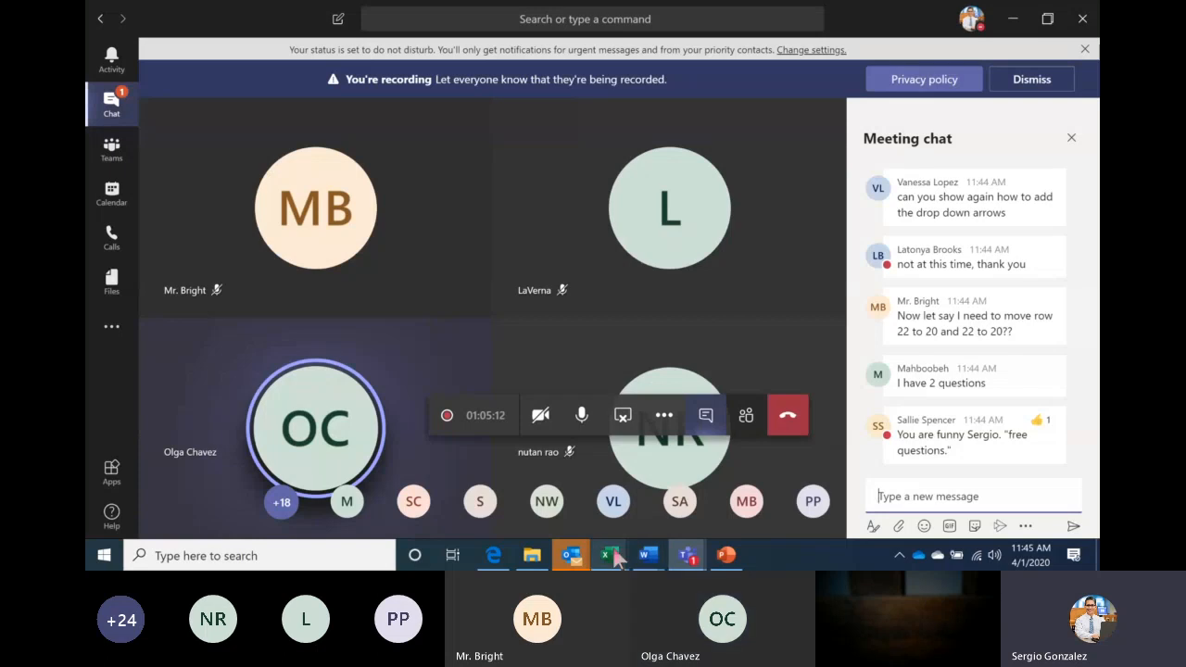
pyautogui.moveTo(614, 556)
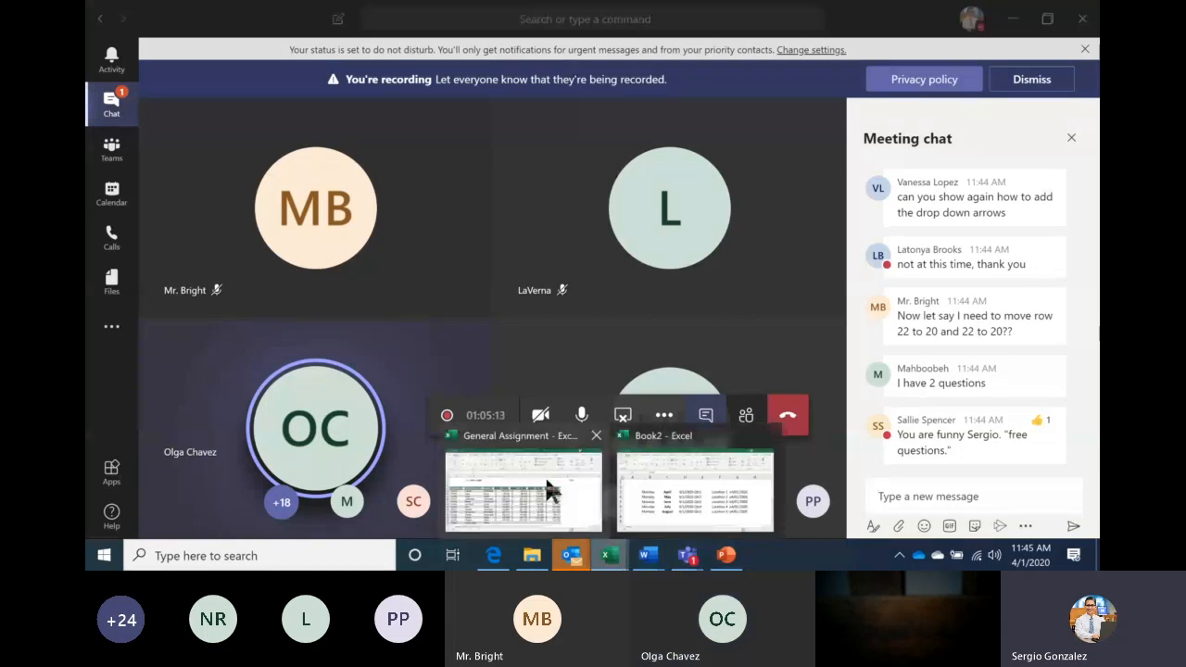
# Return the General Assignment sheet to A1, then switch to Book2 and select B3
pyautogui.click(548, 490)
pyautogui.press('Up')
pyautogui.press('Up')
pyautogui.press('Up')
pyautogui.press('Up')
pyautogui.press('Up')
pyautogui.press('Up')
pyautogui.press('Up')
pyautogui.press('Up')
pyautogui.press('Up')
pyautogui.press('Up')
pyautogui.press('Up')
pyautogui.press('Up')
pyautogui.press('Up')
pyautogui.press('Up')
pyautogui.press('Up')
pyautogui.press('Up')
pyautogui.press('Up')
pyautogui.press('Up')
pyautogui.press('Up')
pyautogui.press('Up')
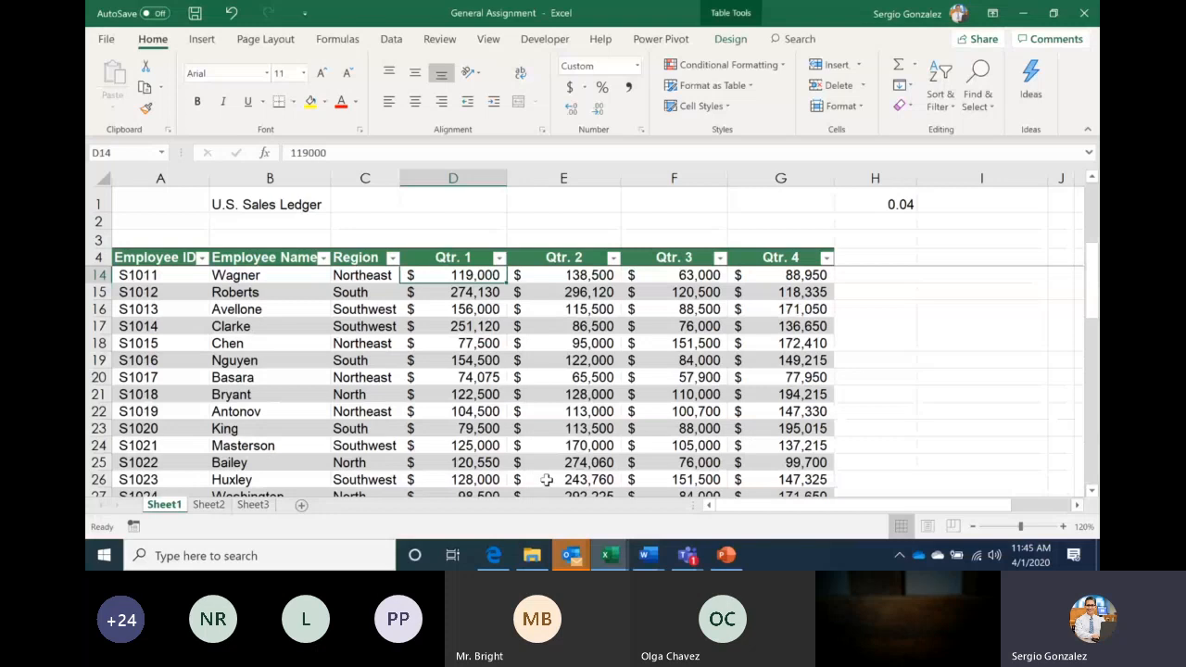
pyautogui.hotkey('ctrl', 'Home')
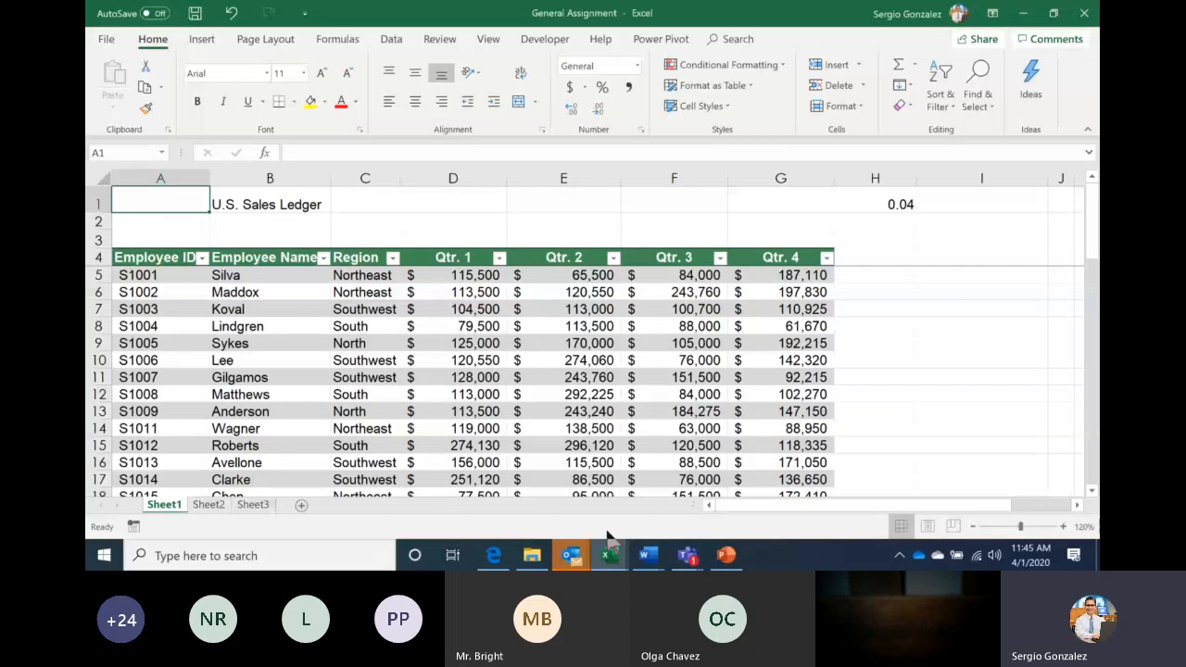
pyautogui.click(574, 486)
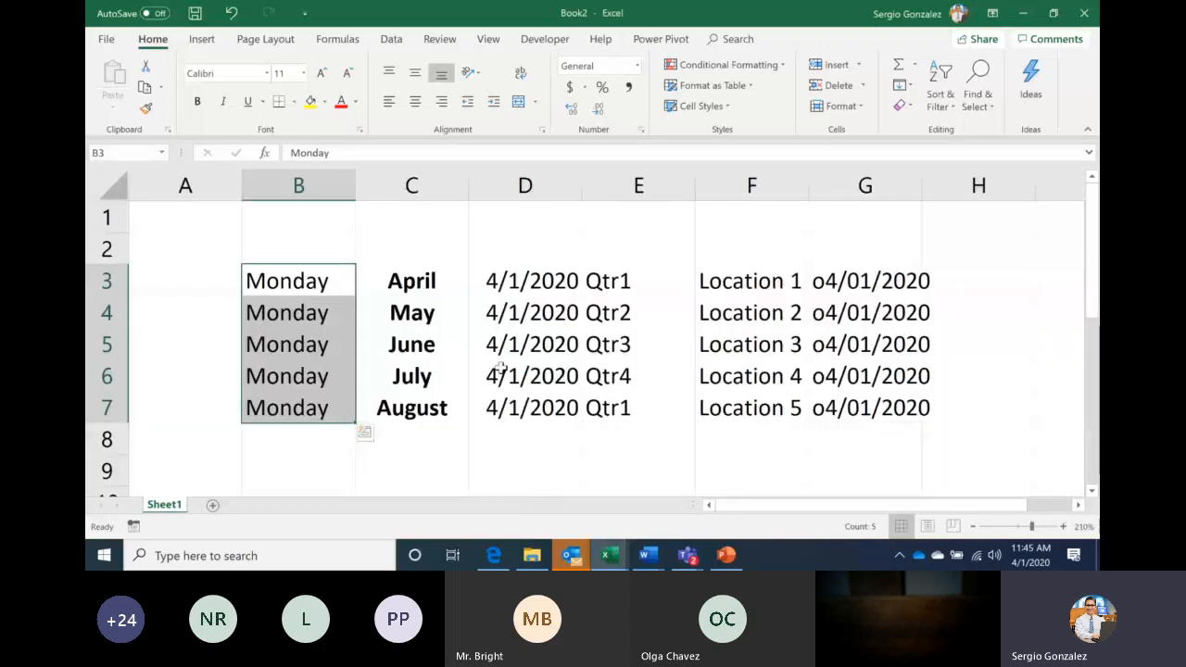
pyautogui.click(304, 275)
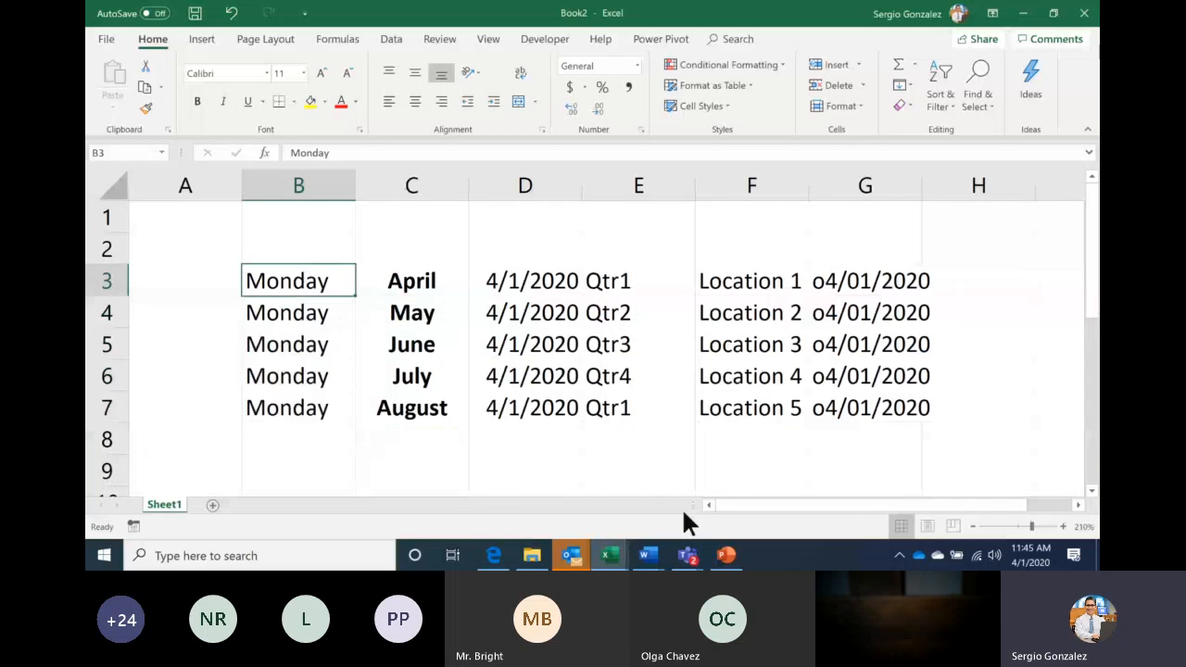
# Show the Mouse Pointer slide, then fill Book2's B9:G9 with Monday through Saturday
pyautogui.click(728, 555)
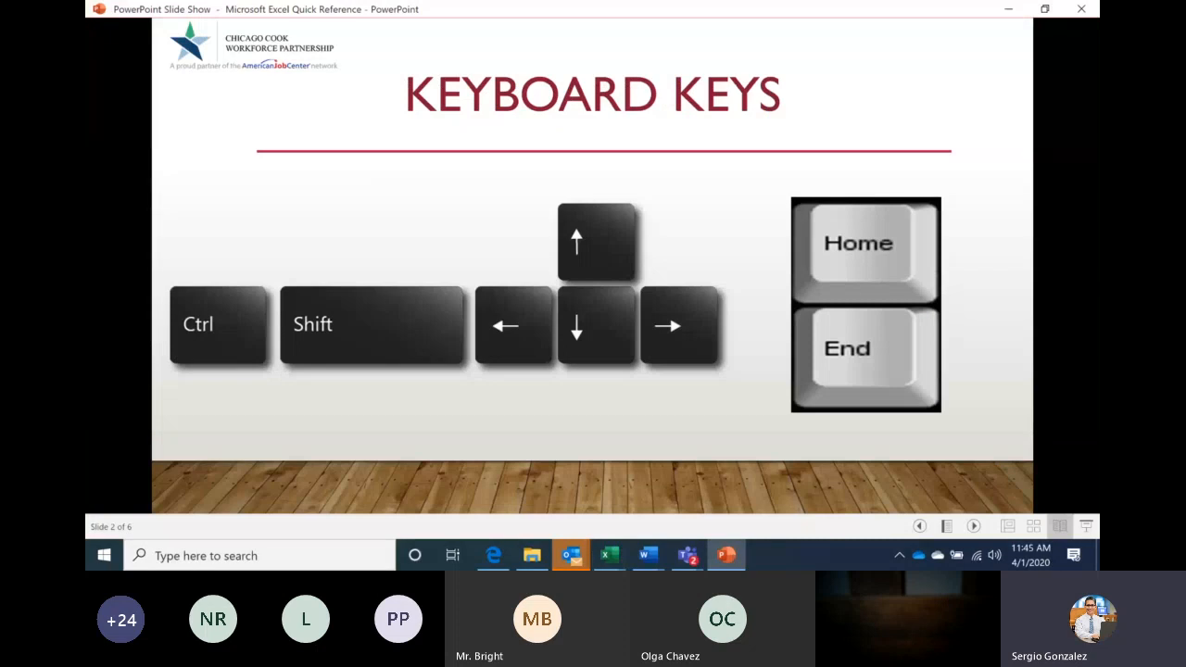
pyautogui.press('Right')
pyautogui.press('Right')
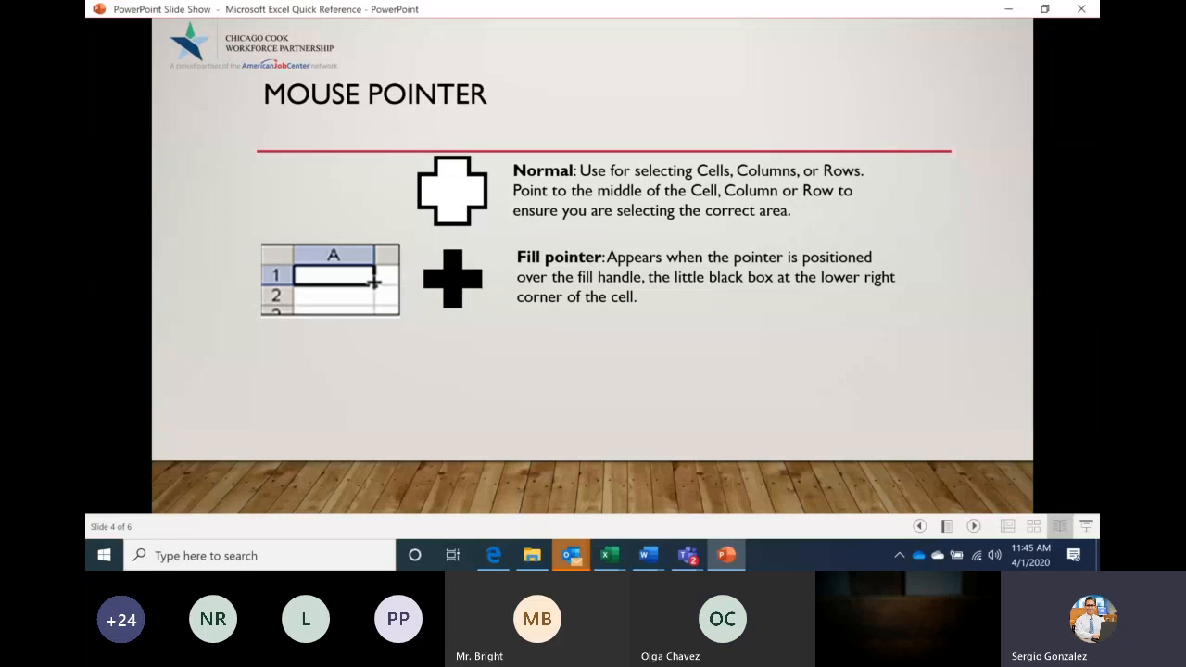
pyautogui.click(608, 554)
pyautogui.moveTo(355, 483); pyautogui.dragTo(943, 434)
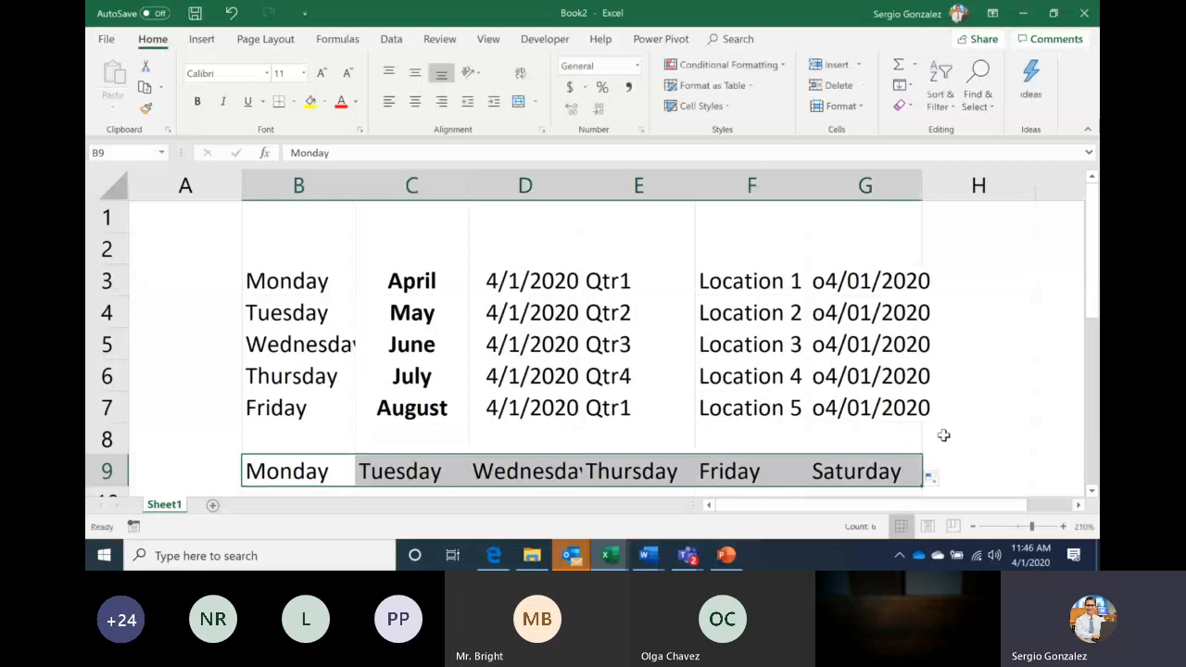
# Scroll Book2 down two rows and switch back to the Teams meeting window
pyautogui.click(1091, 491)
pyautogui.click(1092, 491)
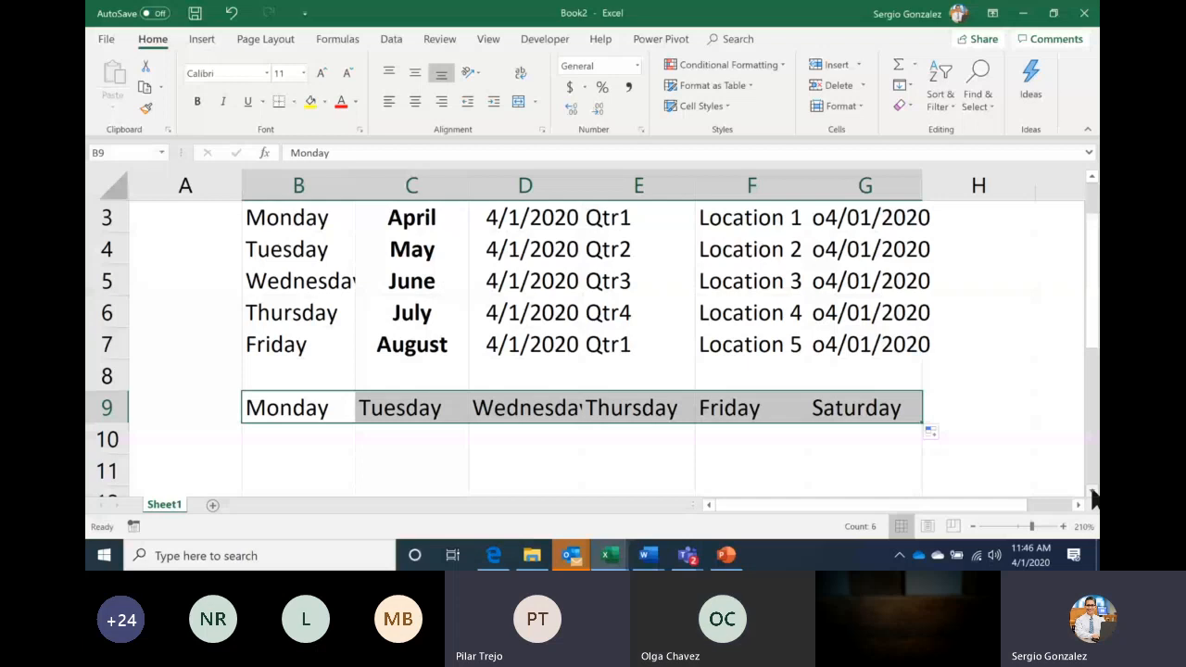
pyautogui.hotkey('alt', 'Tab')
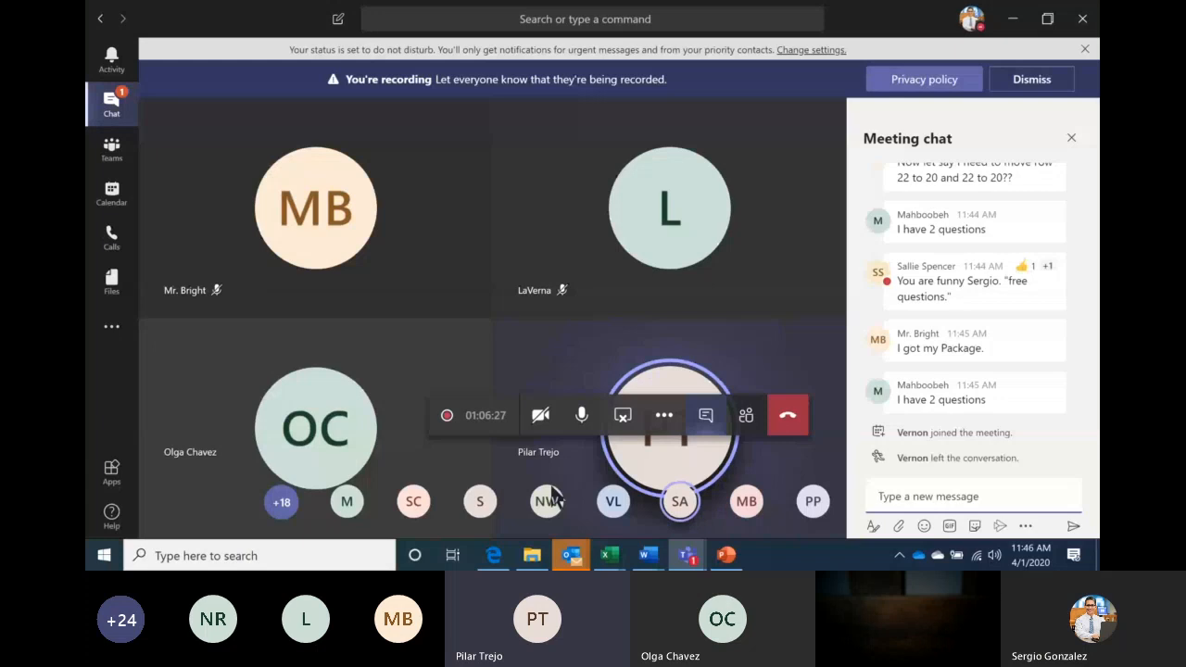
# Switch from the Teams meeting to the General Assignment workbook from Excel's taskbar preview
pyautogui.moveTo(566, 520)
pyautogui.moveTo(611, 557)
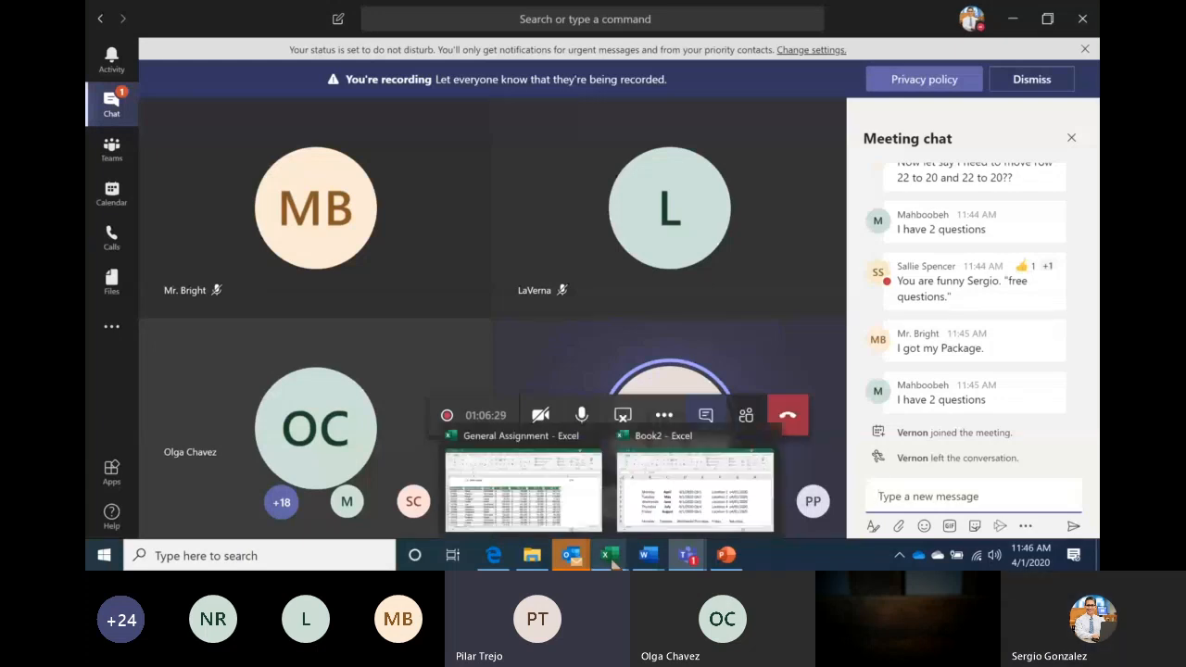
pyautogui.click(559, 479)
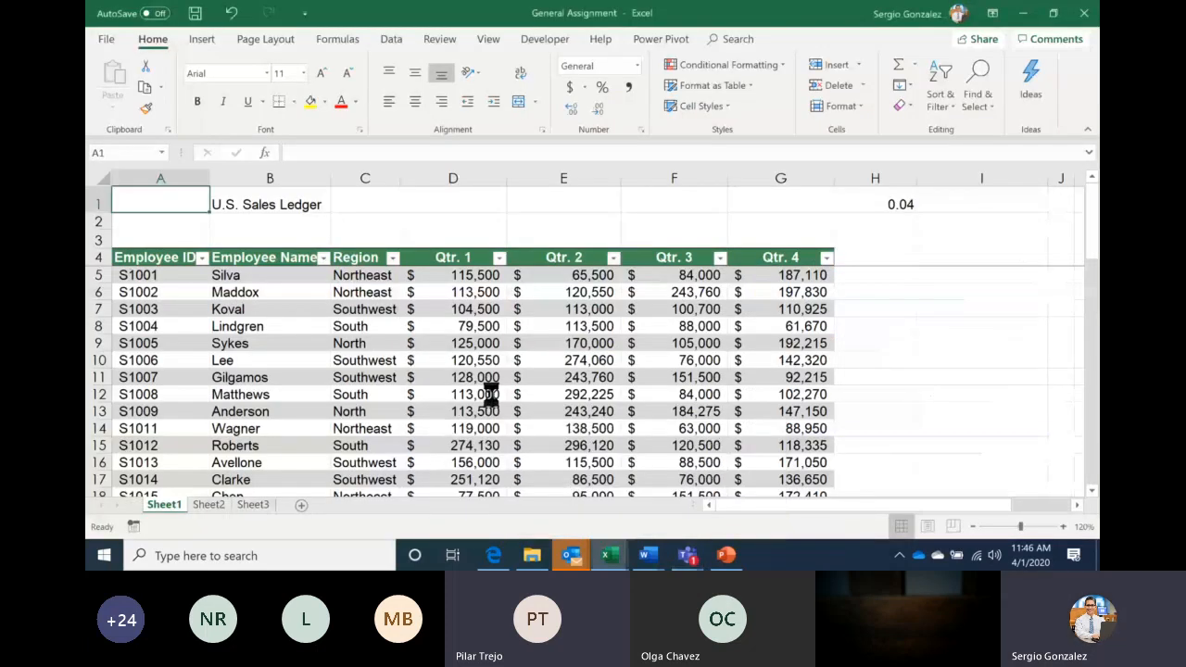
# Toggle between Book2 and General Assignment, undo Format as Table, and select A4
pyautogui.hotkey('ctrl', 'Tab')
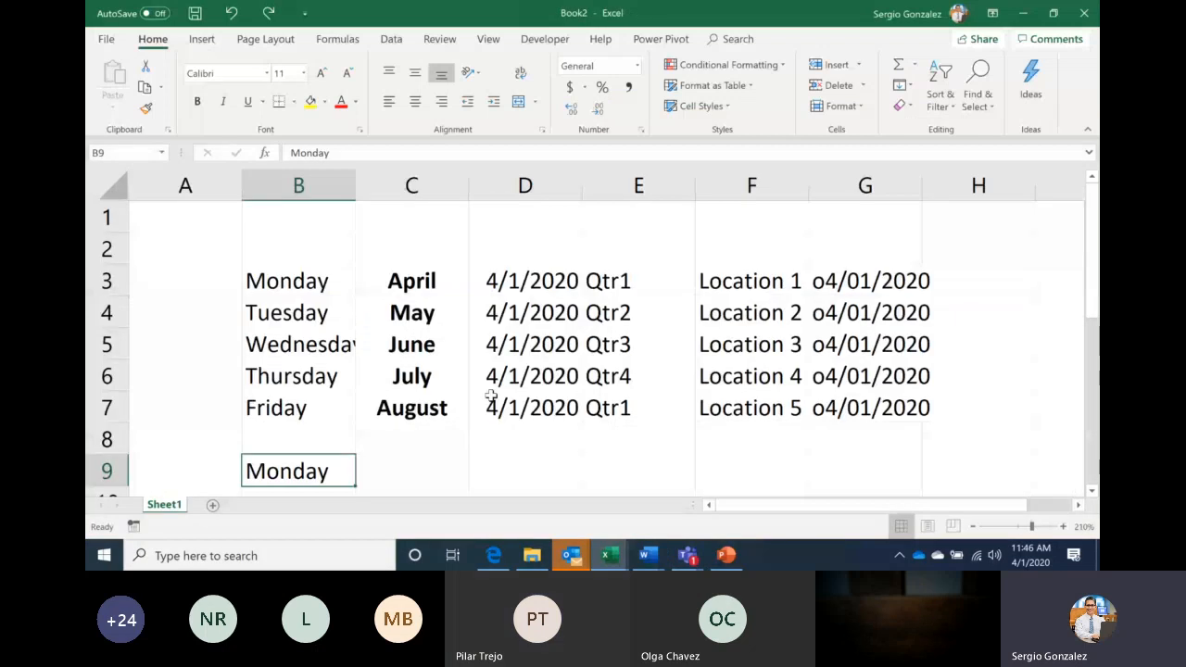
pyautogui.hotkey('ctrl', 'Tab')
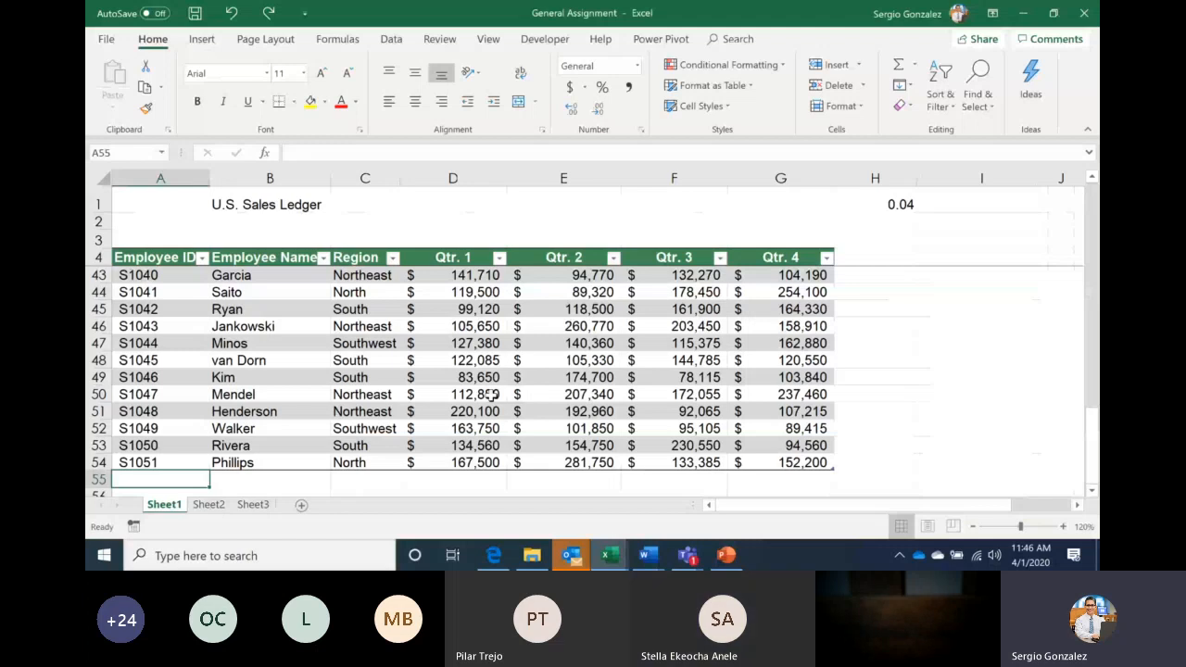
pyautogui.hotkey('ctrl', 'z')
pyautogui.click(157, 260)
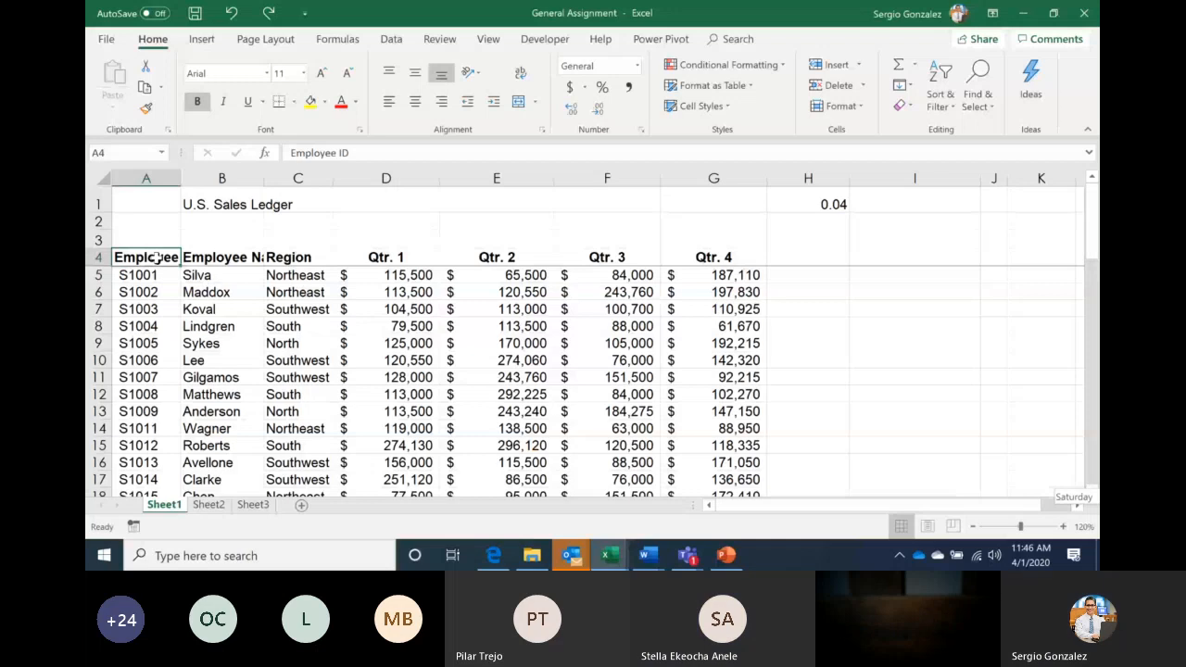
# Format ledger range A4:G54 as a table with headers in a black-and-grey Medium style
pyautogui.hotkey('ctrl', 'shift', 'End')
pyautogui.hotkey('shift', 'Left')
pyautogui.hotkey('shift', 'Left')
pyautogui.hotkey('shift', 'Left')
pyautogui.hotkey('shift', 'Left')
pyautogui.hotkey('shift', 'Left')
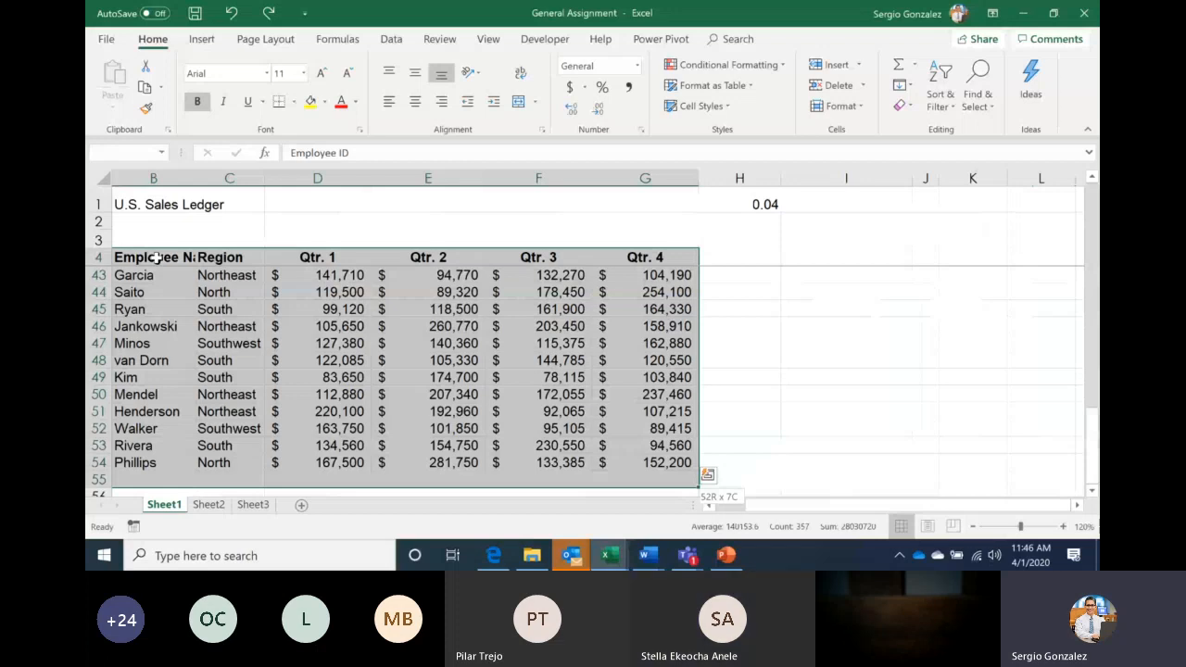
pyautogui.hotkey('shift', 'Up')
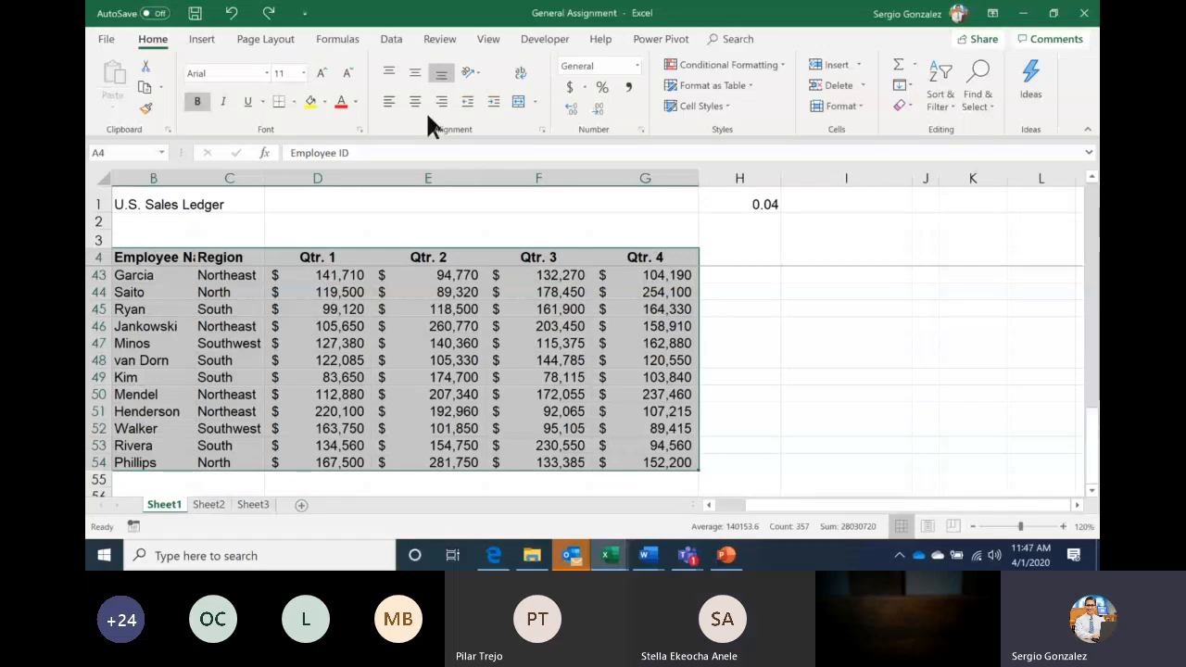
pyautogui.click(714, 86)
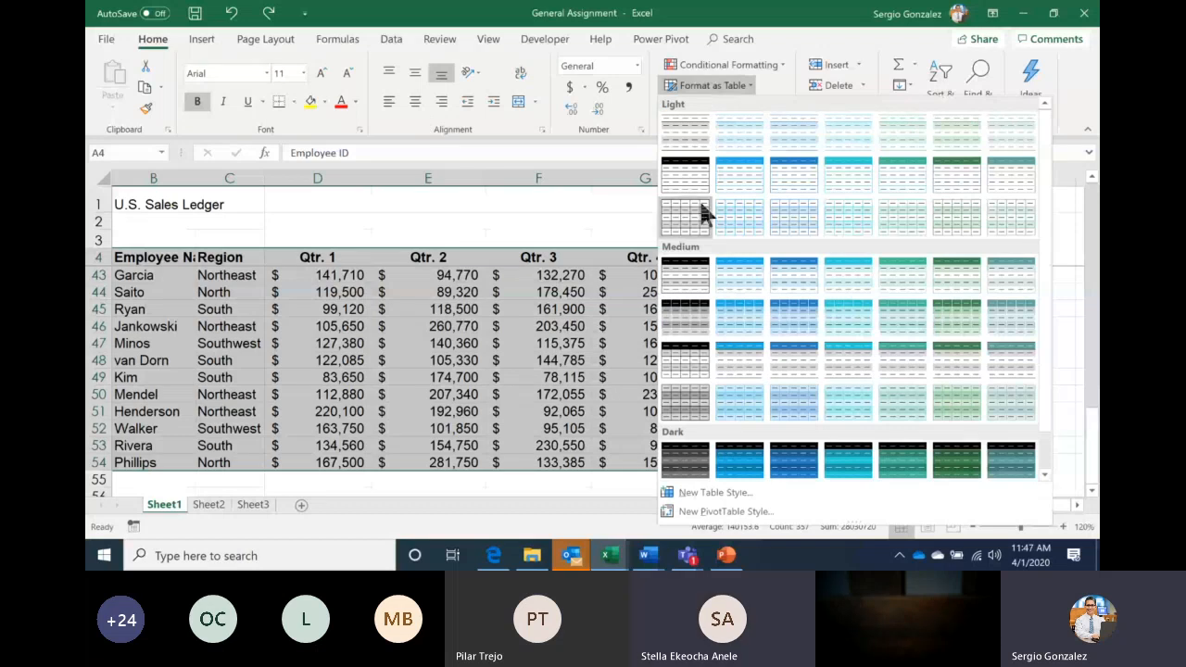
pyautogui.click(692, 316)
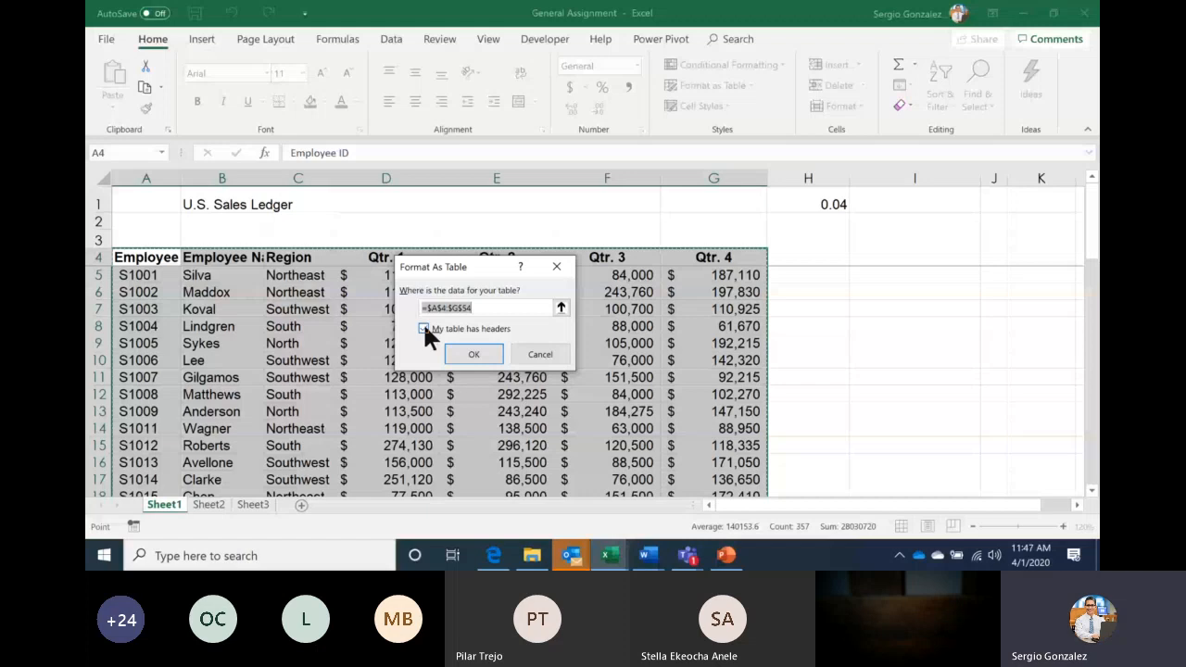
pyautogui.click(470, 355)
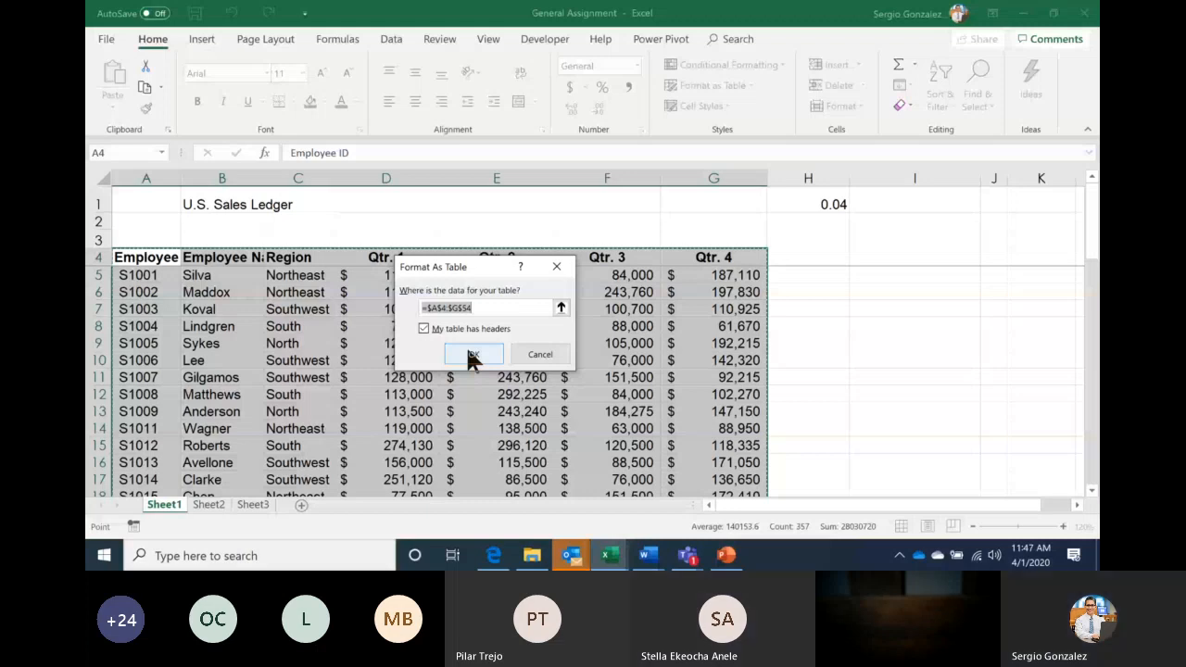
pyautogui.click(472, 354)
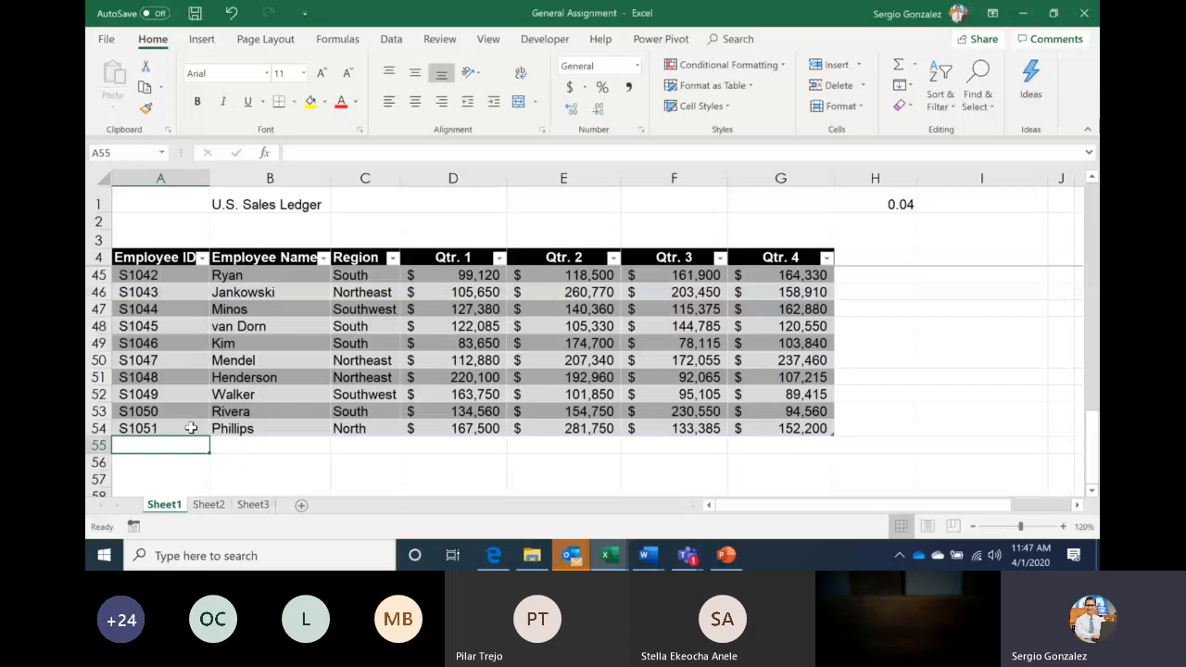
# Enter employee ID S1052 in A55 so the table extends to row 55, then return to Teams
pyautogui.write('S1052')
pyautogui.press('Tab')
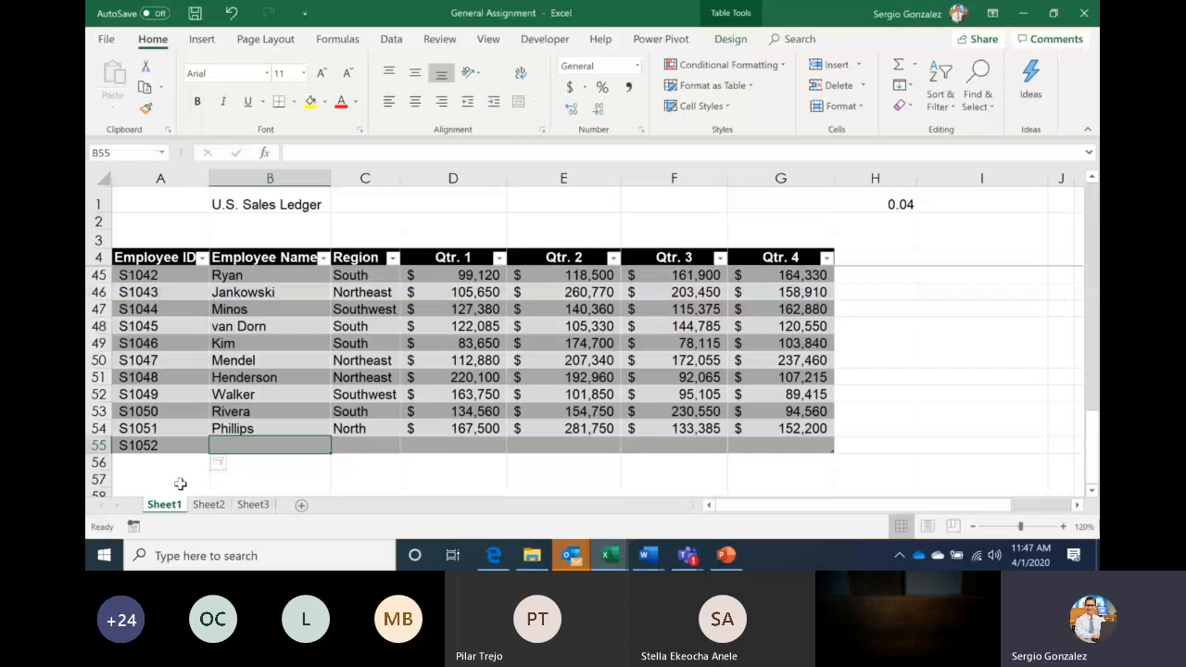
pyautogui.hotkey('ctrl', 'z')
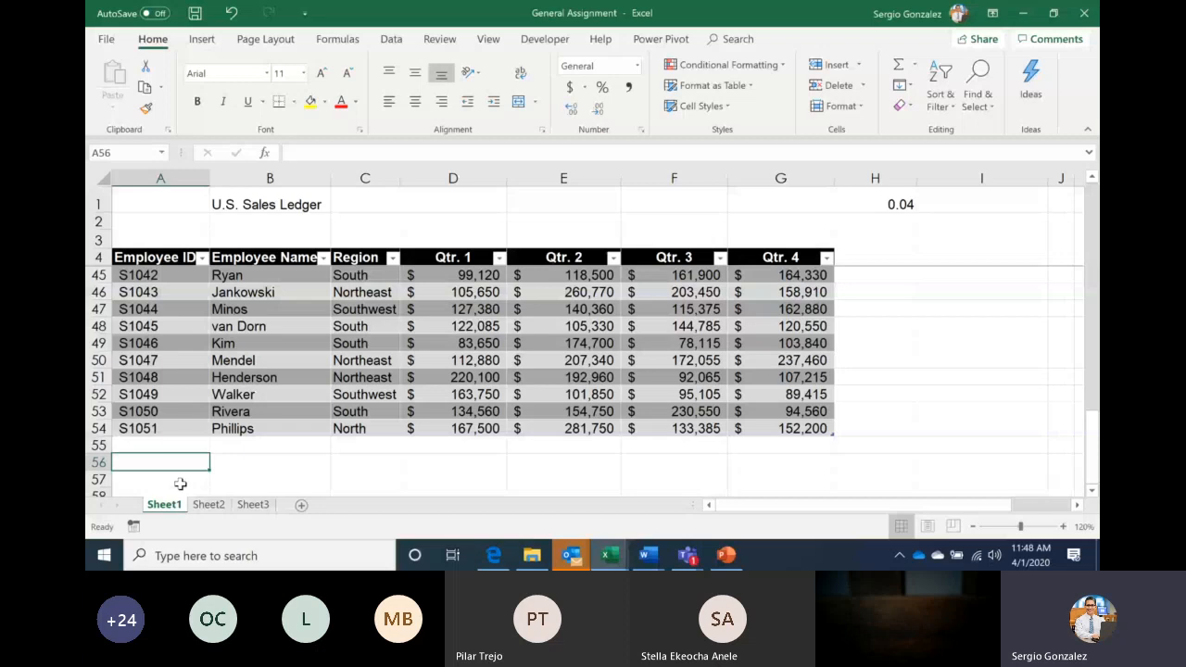
pyautogui.write('S1052')
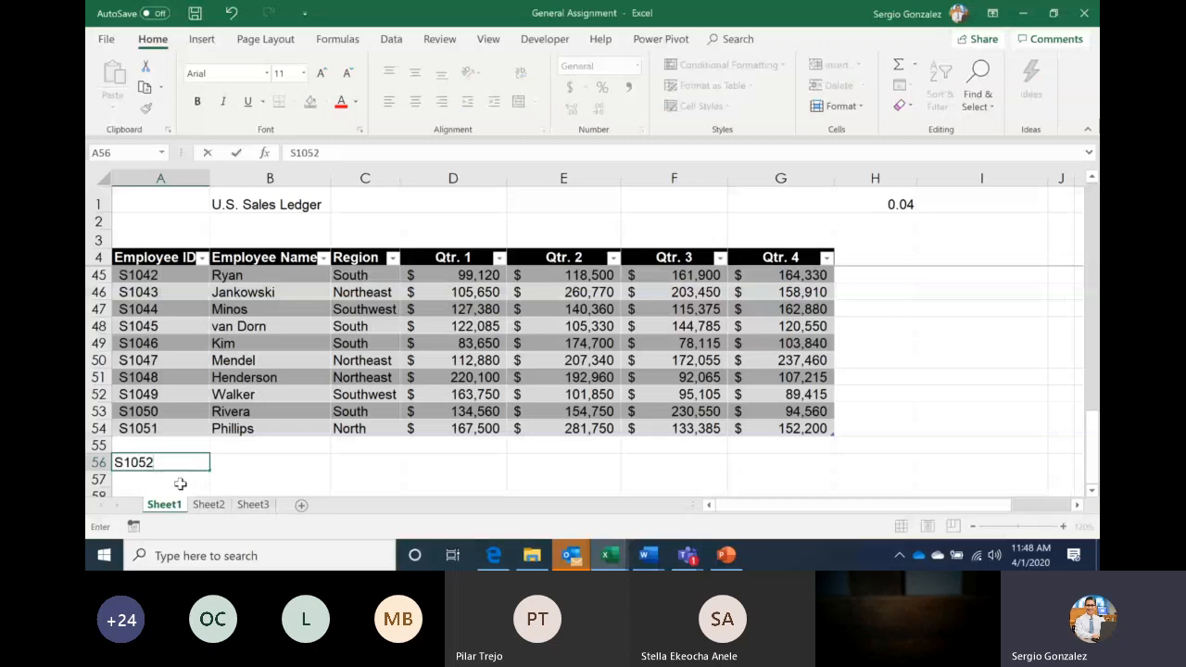
pyautogui.press('Return')
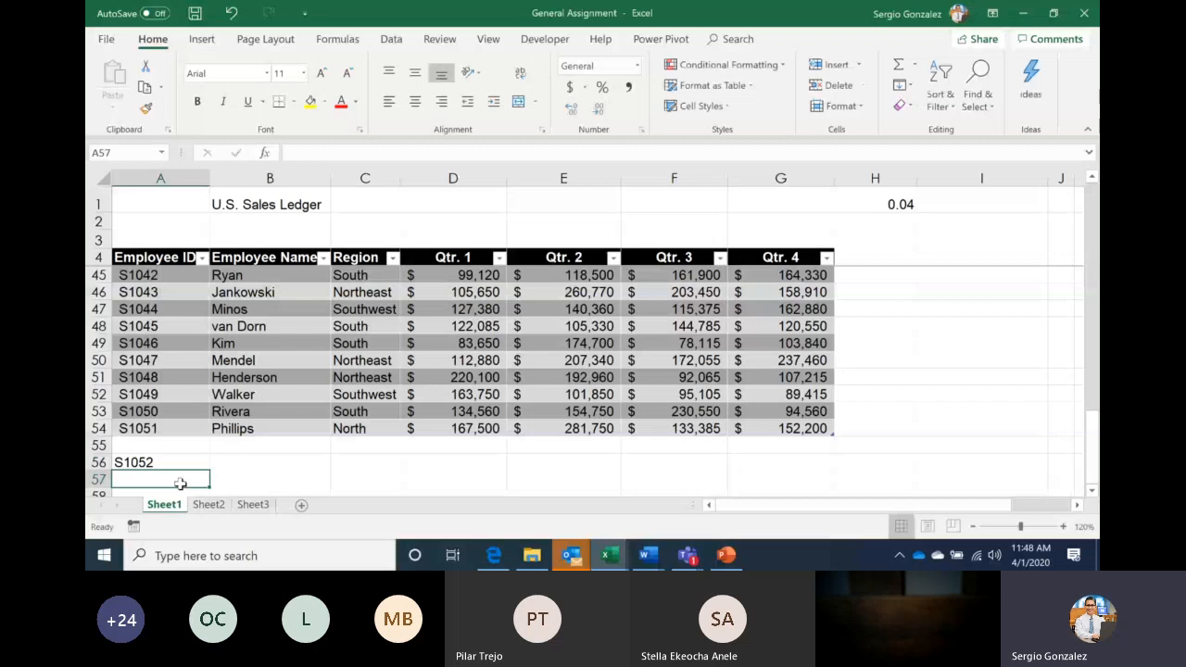
pyautogui.press('Up')
pyautogui.press('Up')
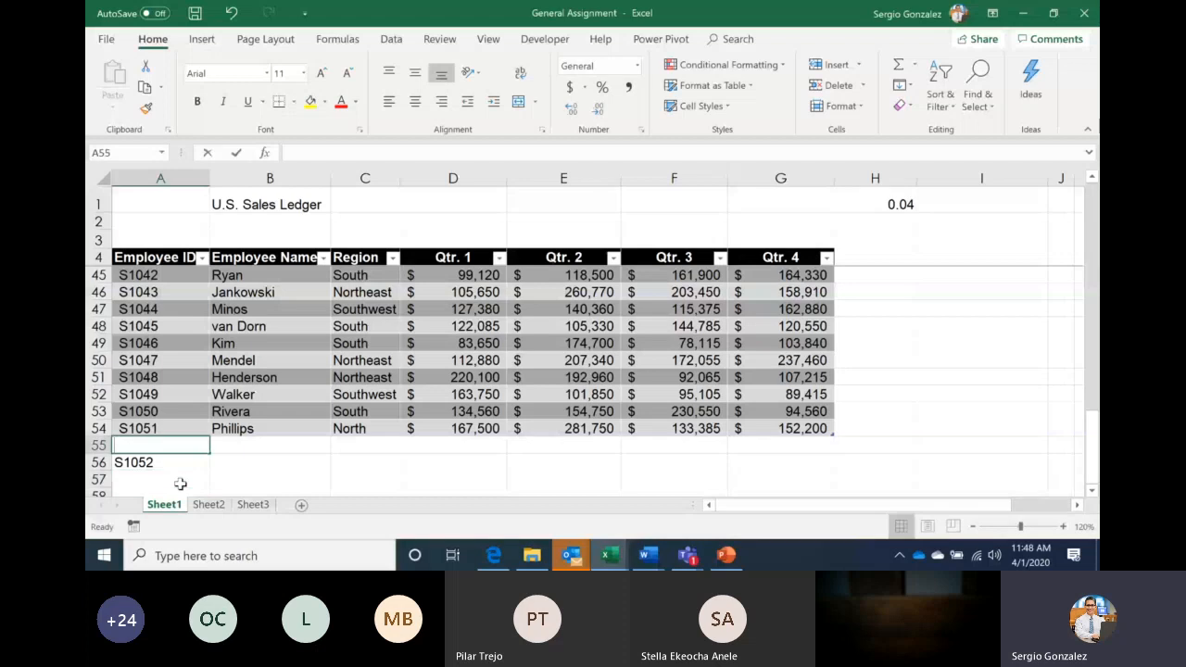
pyautogui.press('F2')
pyautogui.write('S1052')
pyautogui.press('Tab')
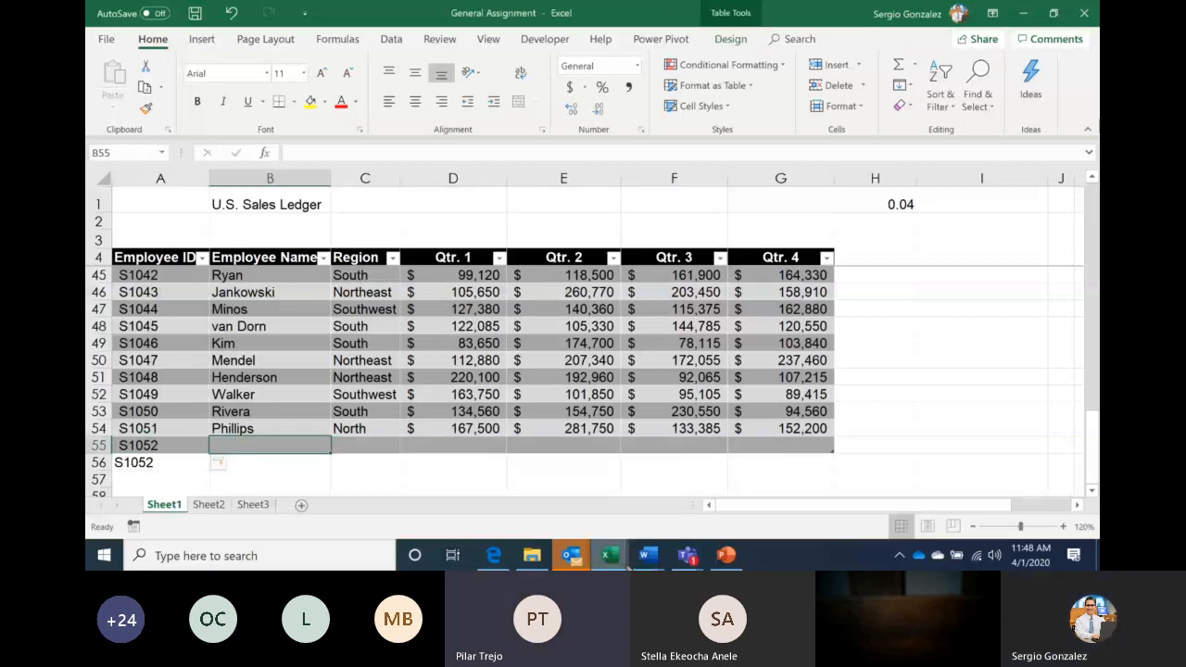
pyautogui.click(686, 556)
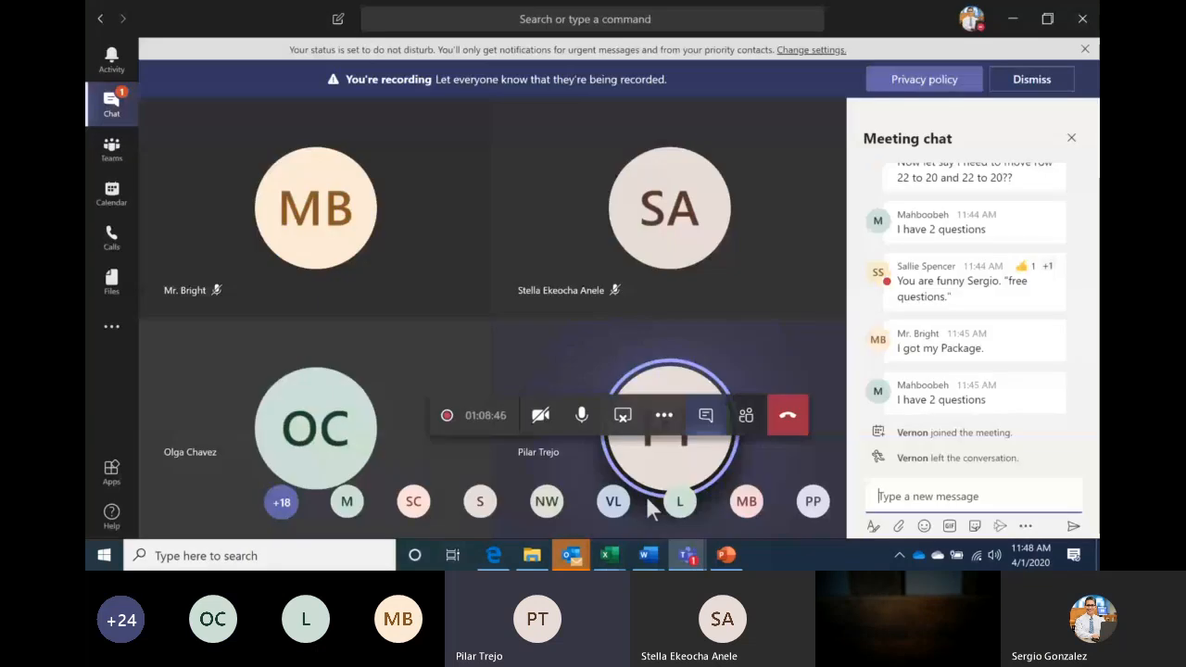
# Preview the General Assignment workbook, go back to the meeting, then bring up the Moving the Cursor slide
pyautogui.moveTo(609, 554)
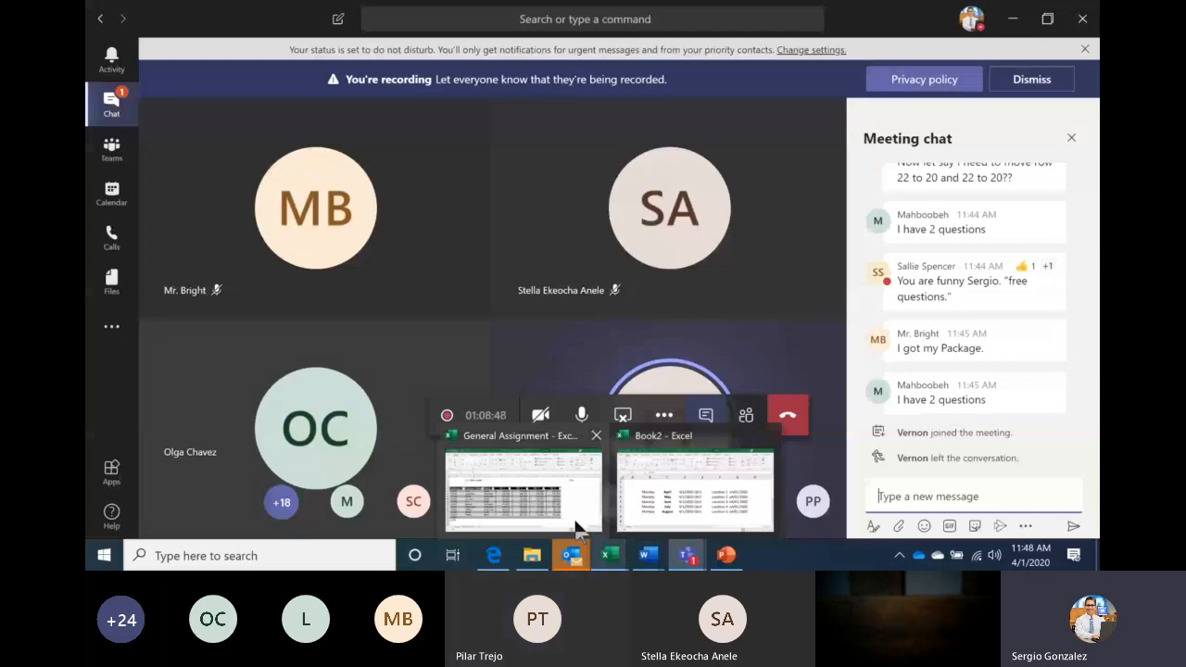
pyautogui.click(576, 526)
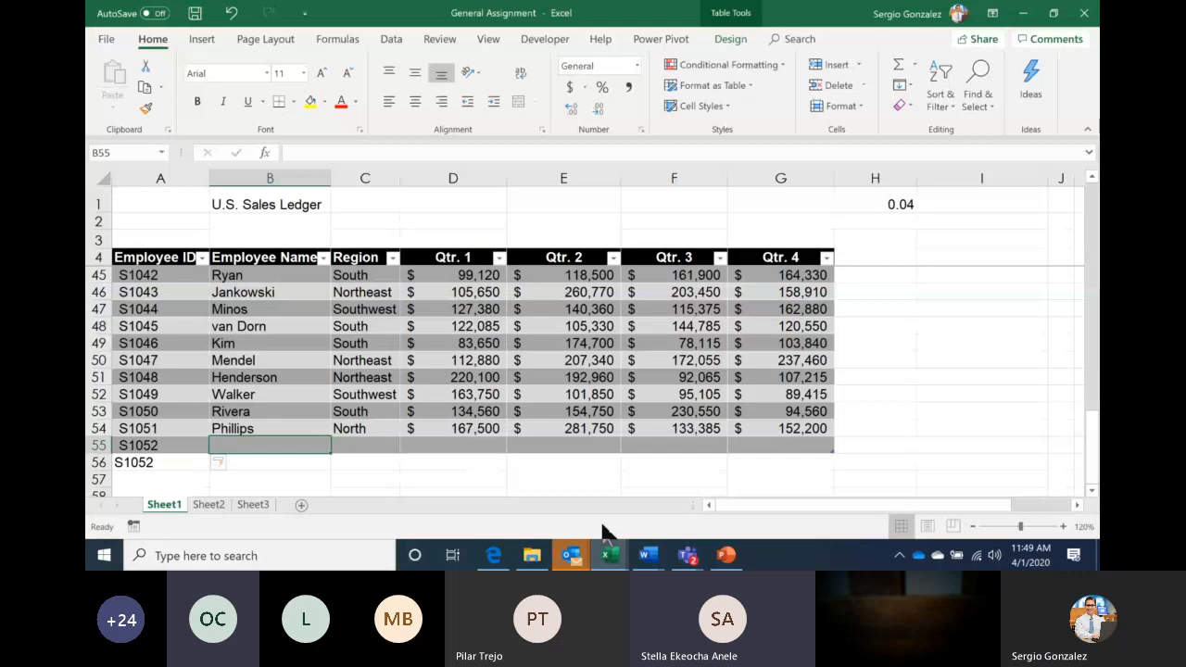
pyautogui.moveTo(687, 554)
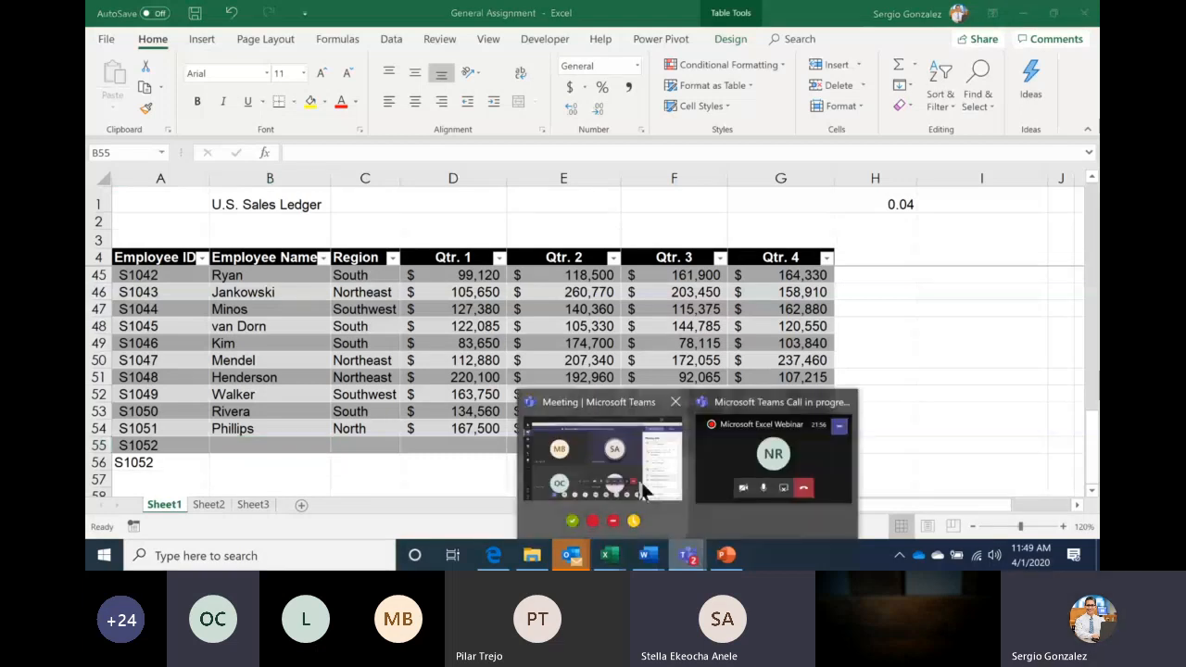
pyautogui.click(644, 490)
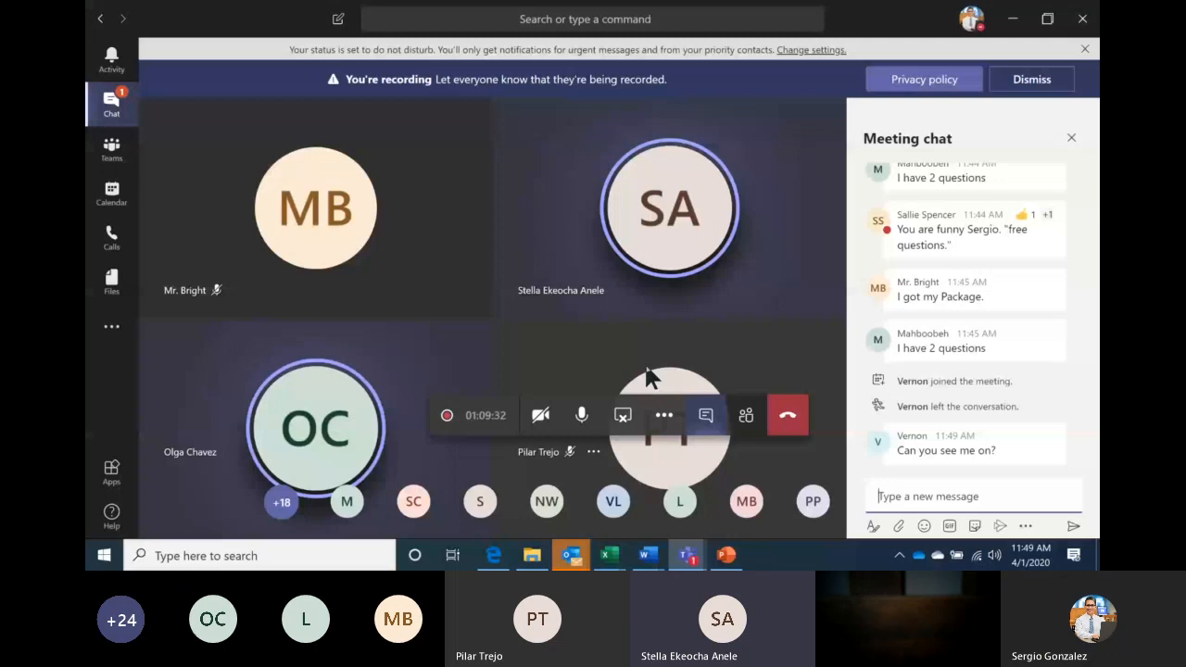
pyautogui.hotkey('alt', 'Tab')
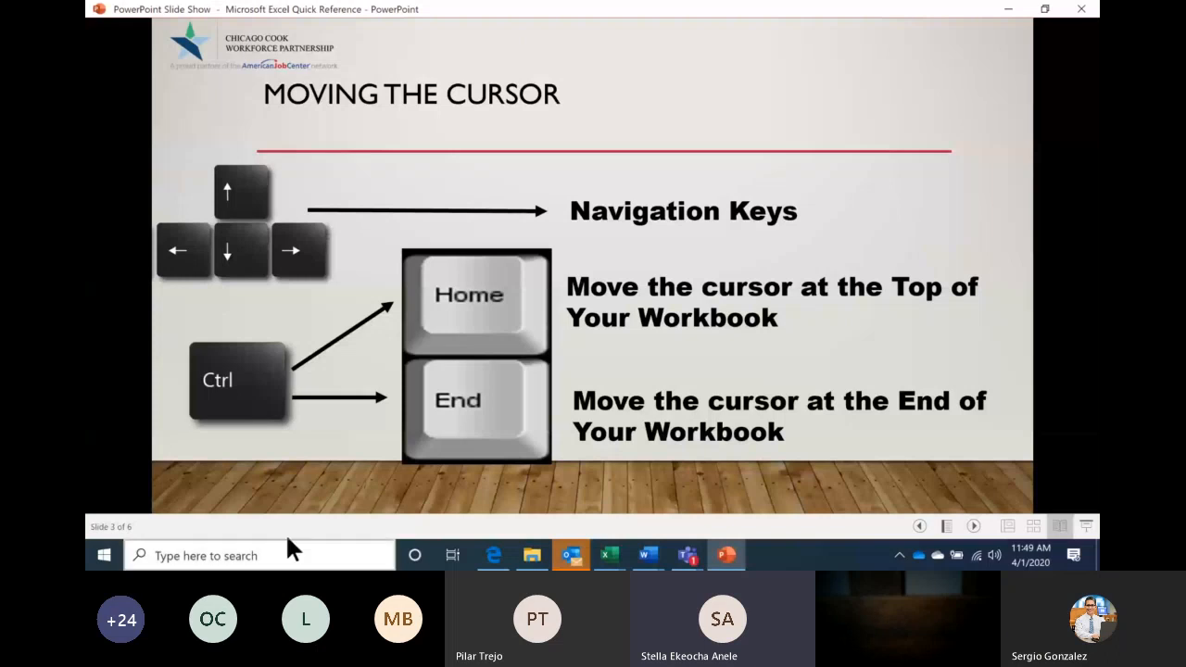
# Bring the General Assignment workbook to the front from the Excel taskbar previews
pyautogui.click(615, 555)
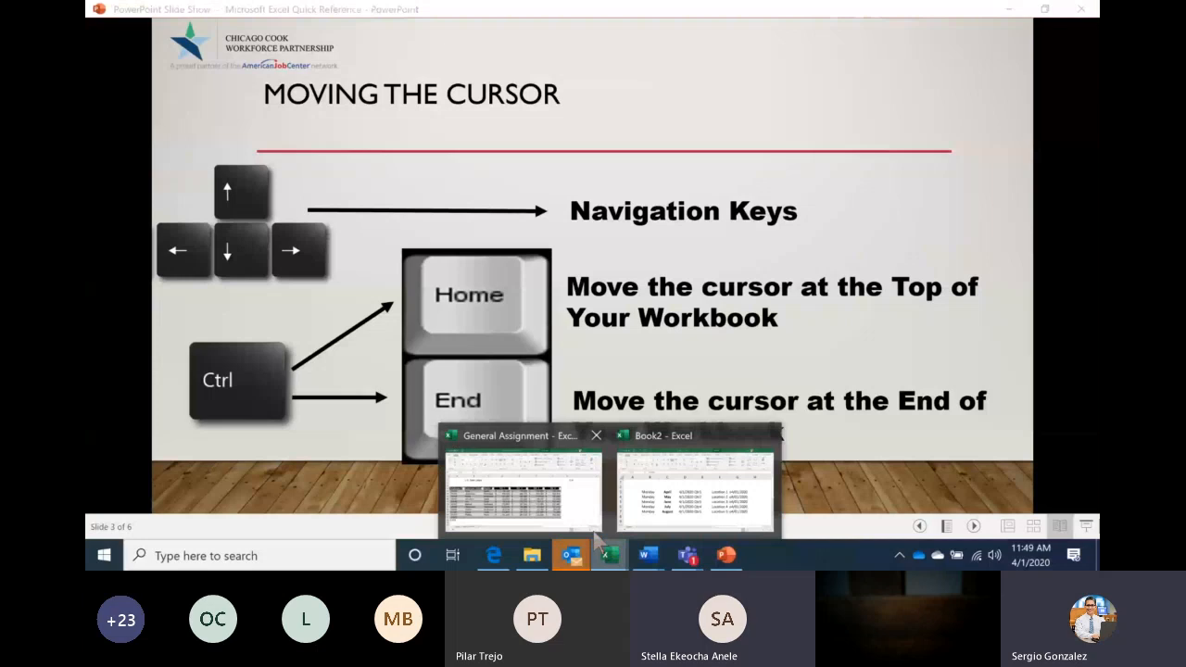
pyautogui.click(595, 535)
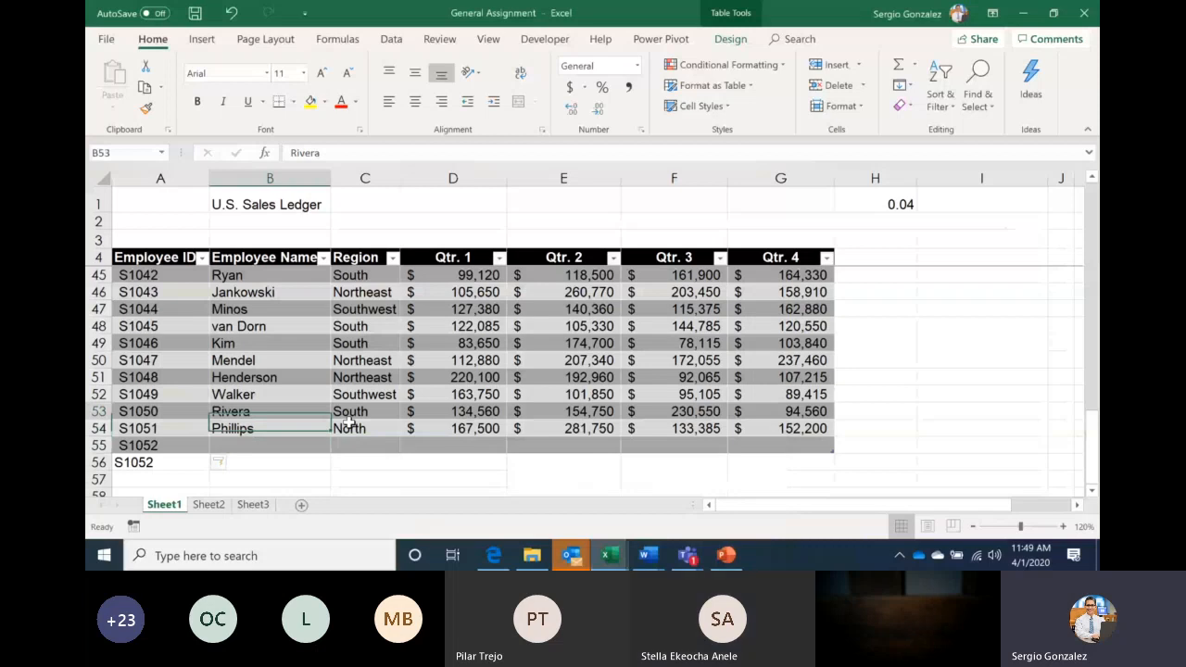
# Step through the Employee Name column, jump to the ledger's last row, then show the slide show
pyautogui.press('Up')
pyautogui.press('Up')
pyautogui.press('Up')
pyautogui.press('Up')
pyautogui.press('Up')
pyautogui.press('Up')
pyautogui.press('Up')
pyautogui.press('Up')
pyautogui.press('Up')
pyautogui.press('Up')
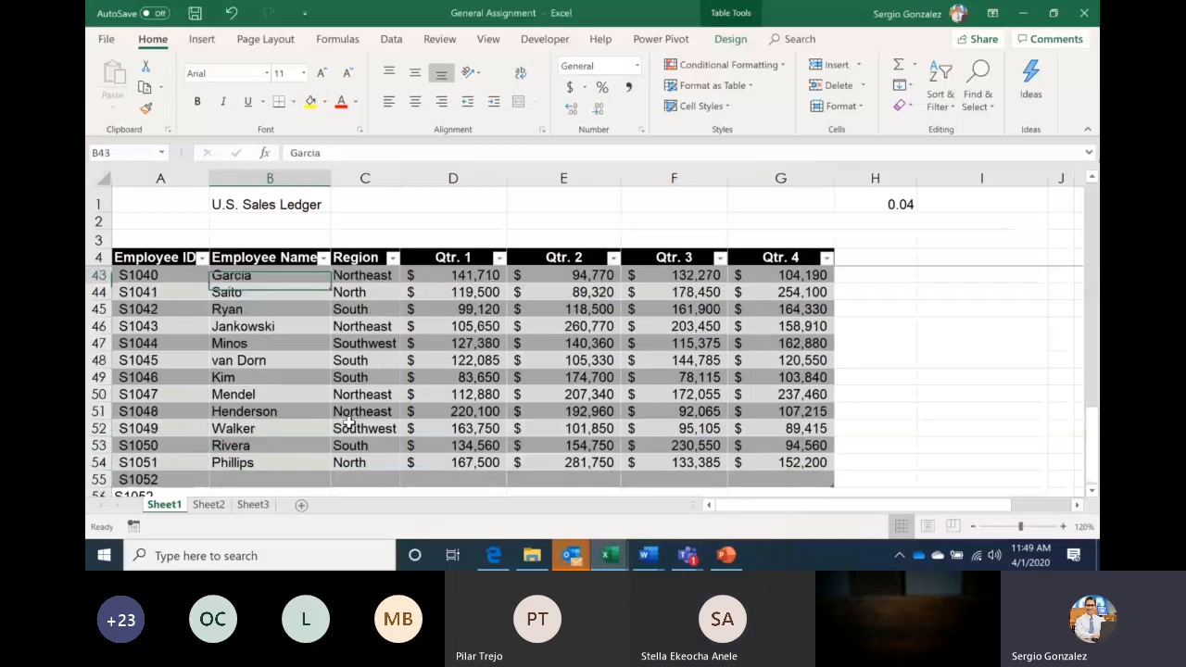
pyautogui.press('Up')
pyautogui.press('Up')
pyautogui.press('Up')
pyautogui.press('Up')
pyautogui.press('Up')
pyautogui.press('Up')
pyautogui.press('Up')
pyautogui.press('Up')
pyautogui.press('Up')
pyautogui.press('Up')
pyautogui.press('Up')
pyautogui.press('Up')
pyautogui.press('Up')
pyautogui.press('Up')
pyautogui.press('Up')
pyautogui.press('Up')
pyautogui.press('Up')
pyautogui.press('Up')
pyautogui.press('Up')
pyautogui.press('Up')
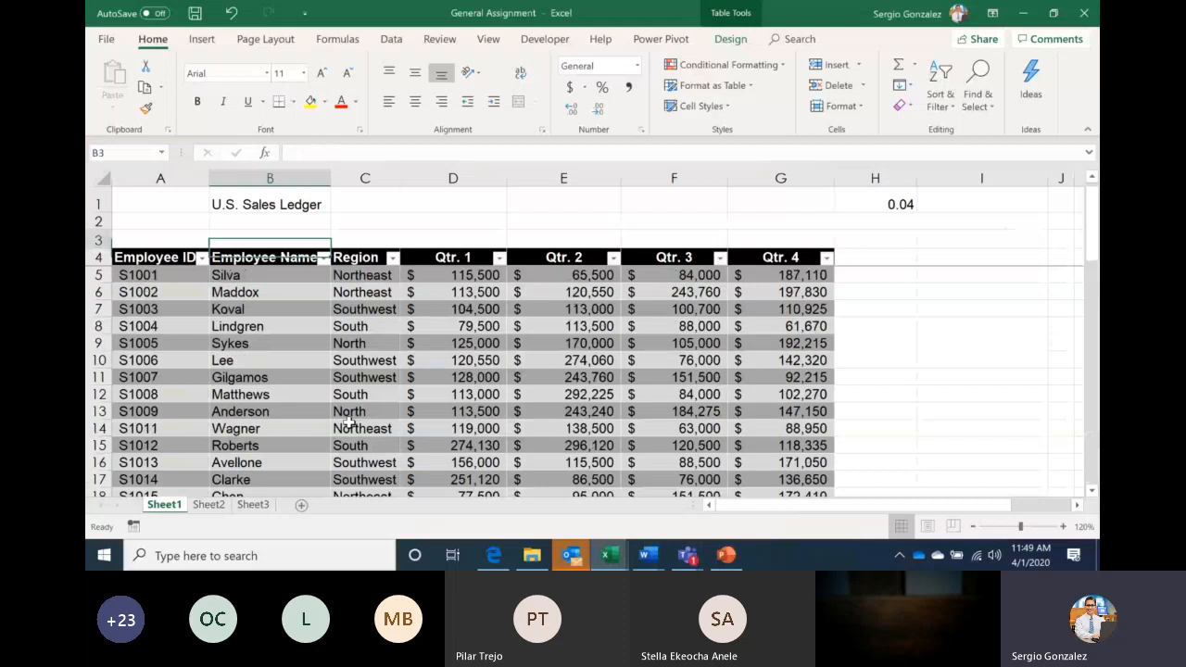
pyautogui.press('Down')
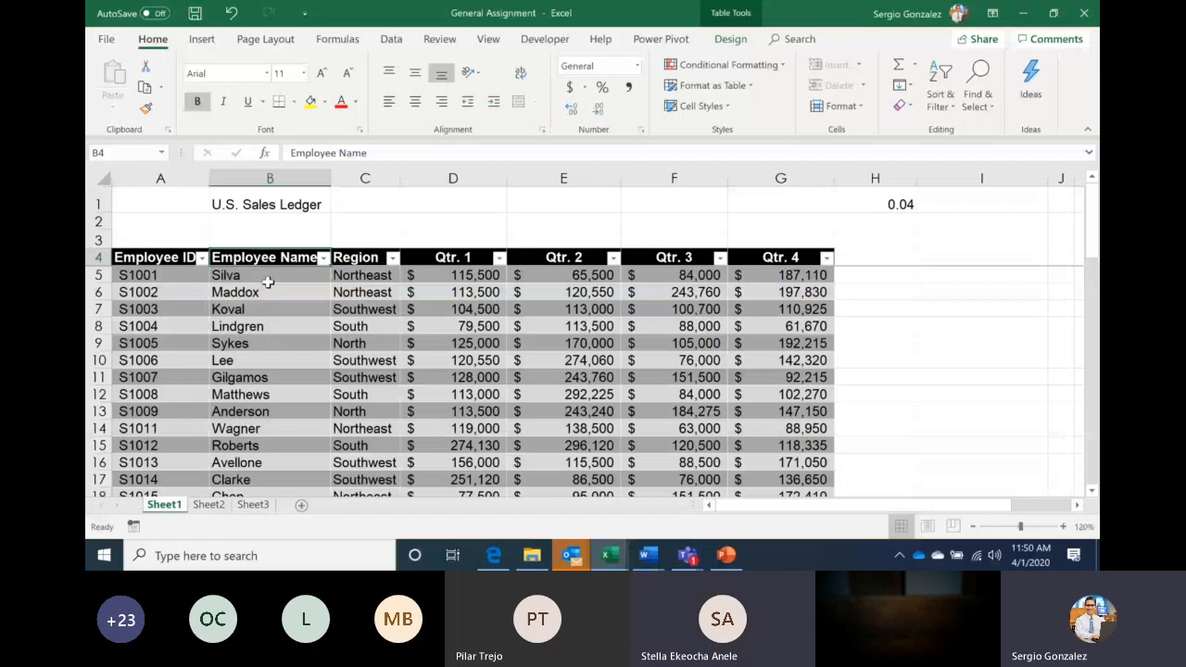
pyautogui.hotkey('ctrl', 'Down')
pyautogui.click(269, 456)
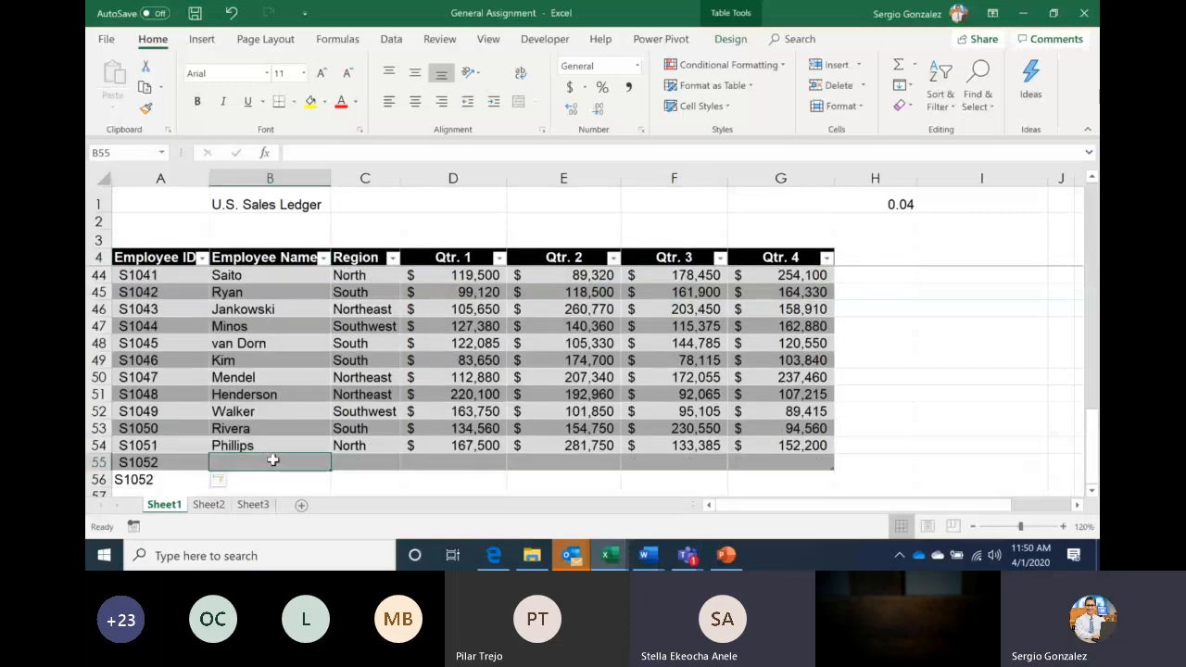
pyautogui.click(727, 555)
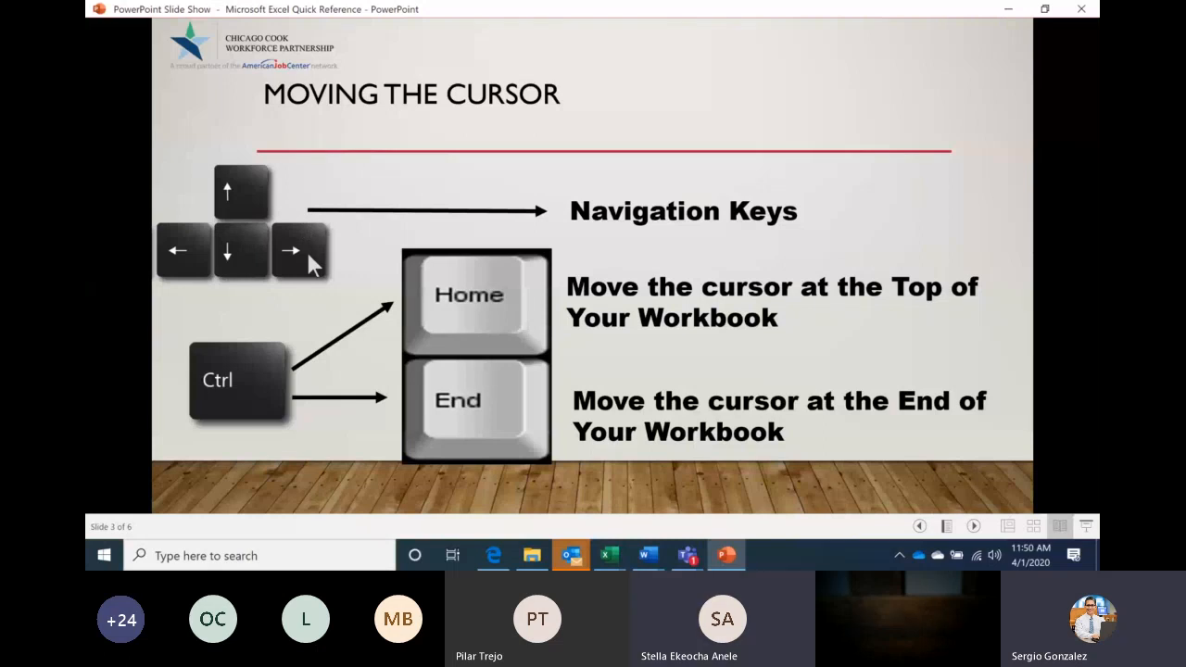
# Bring the General Assignment workbook forward and select the employee ID in cell A44
pyautogui.moveTo(615, 558)
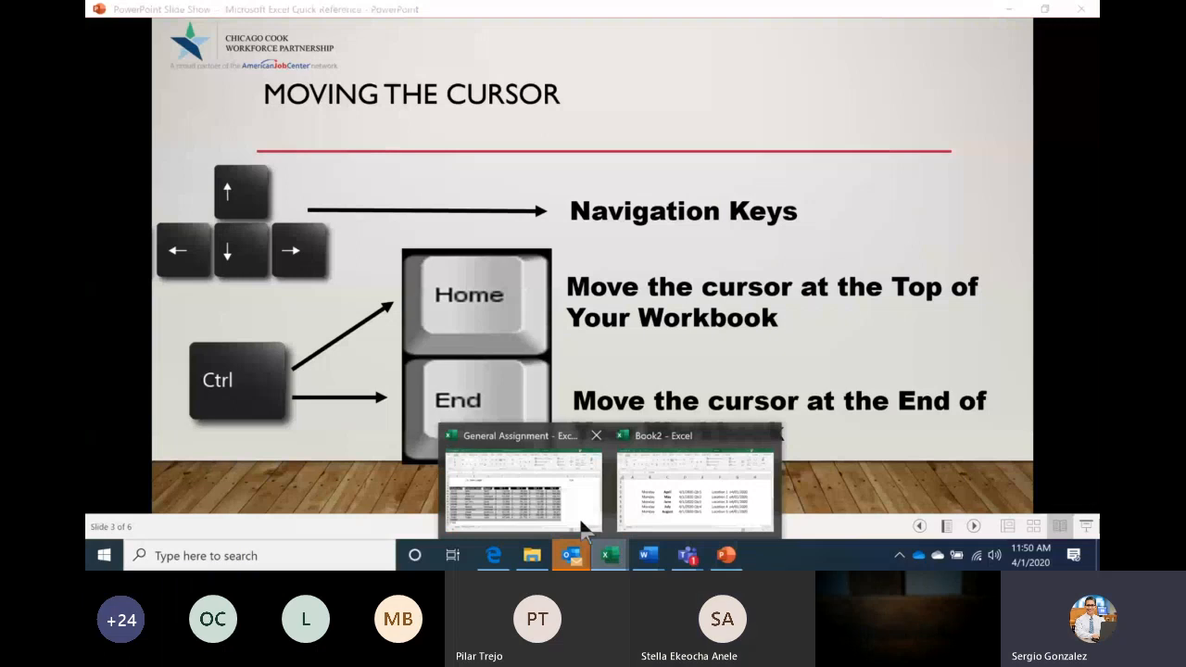
pyautogui.click(583, 528)
pyautogui.click(154, 274)
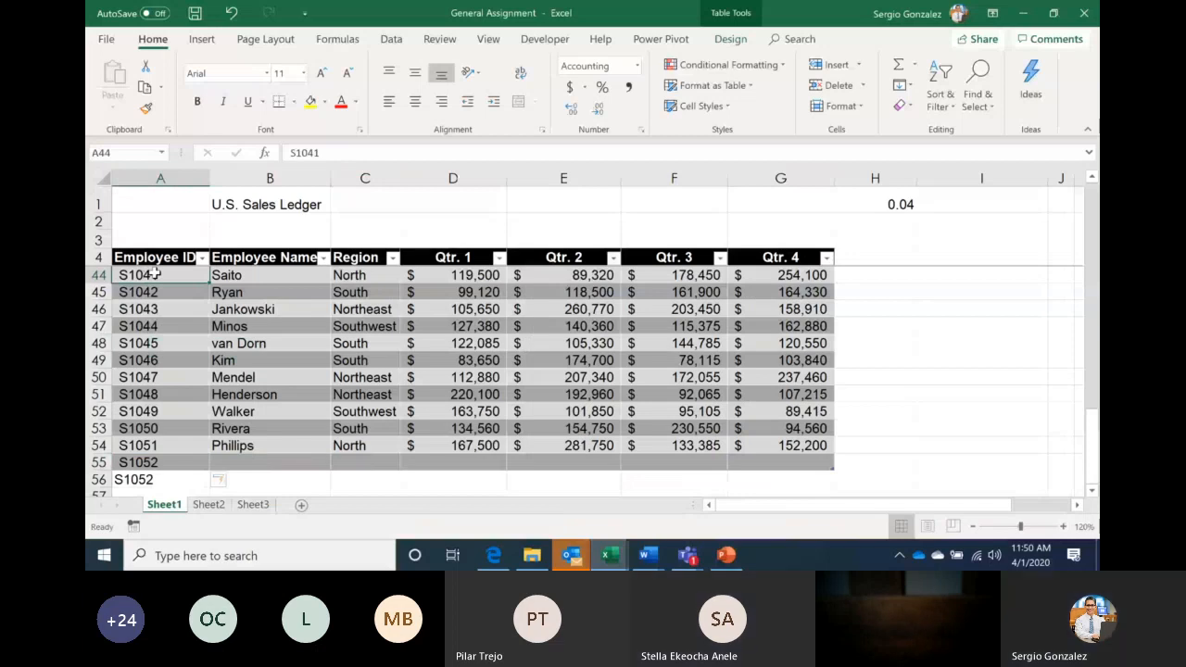
# Jump from A44 to the row's last filled cell G44, then return to the slide show
pyautogui.hotkey('ctrl', 'Right')
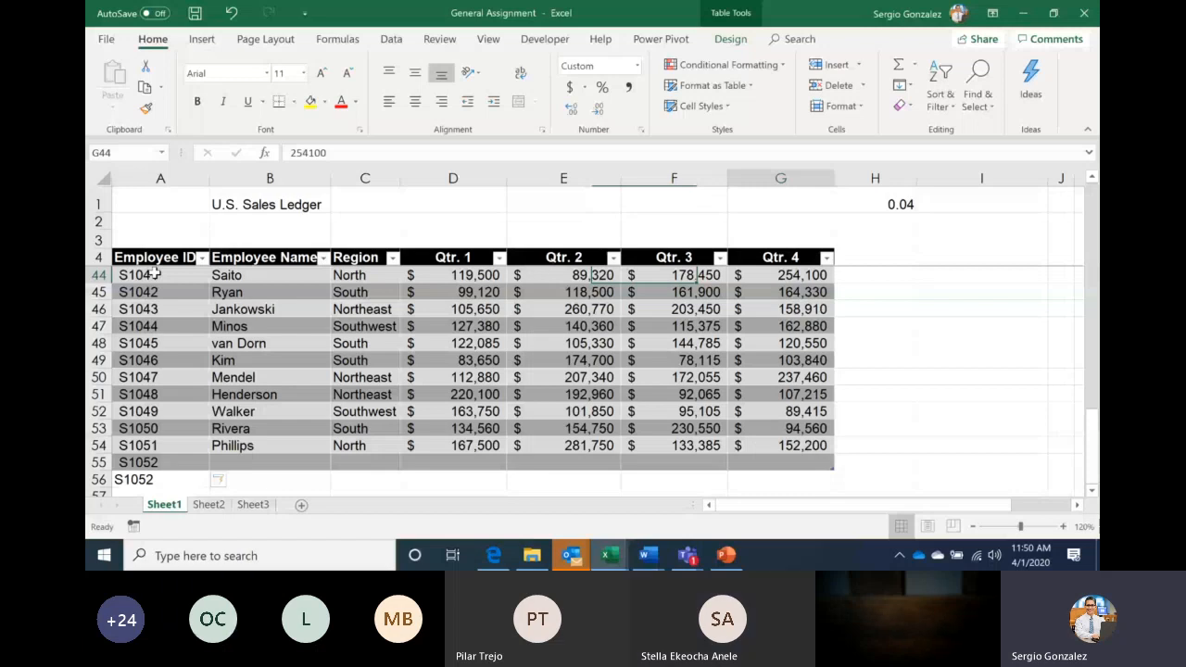
pyautogui.click(727, 556)
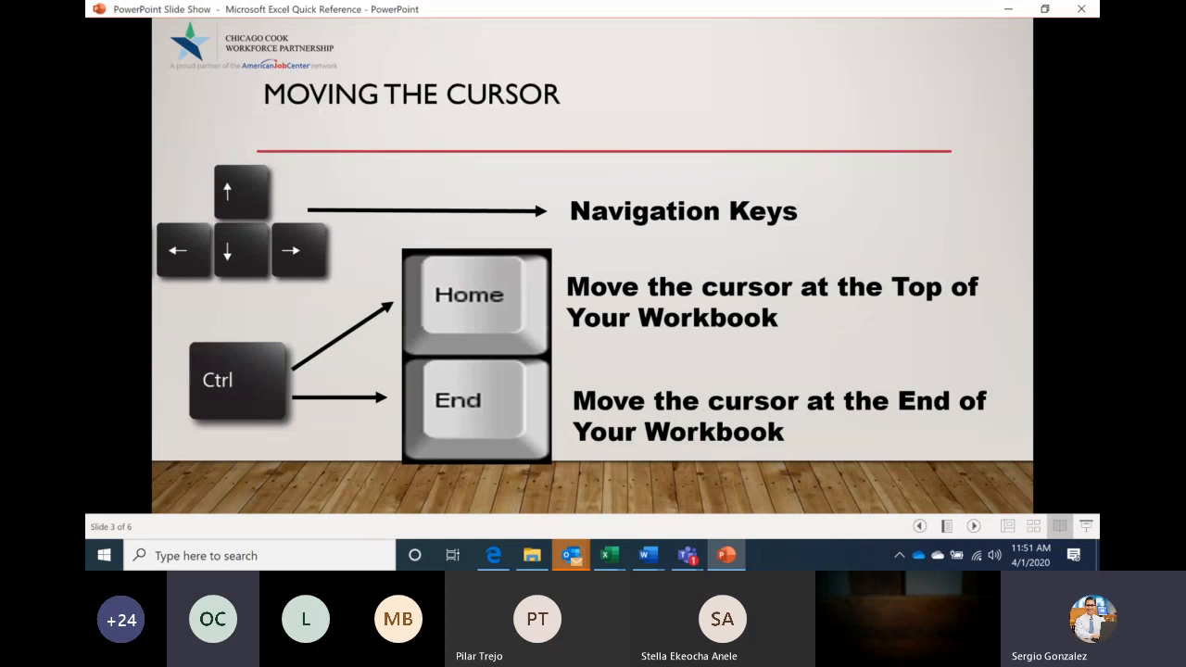
# Go back to the Keyboard Keys slide, then bring the General Assignment workbook forward
pyautogui.press('Left')
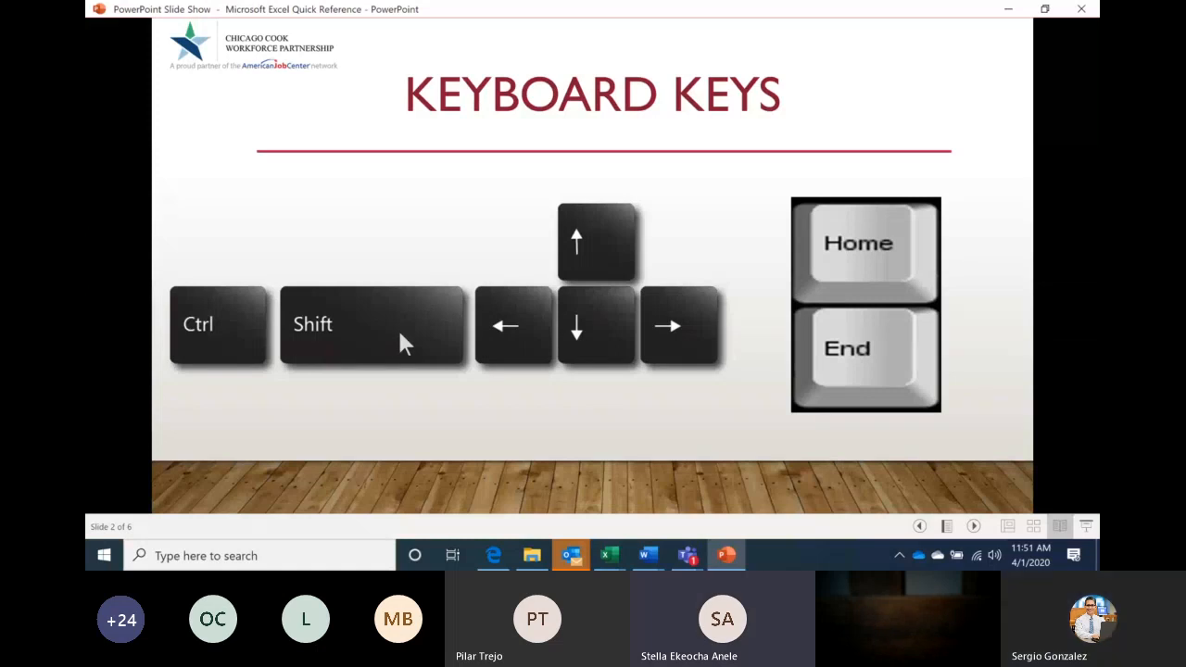
pyautogui.click(611, 556)
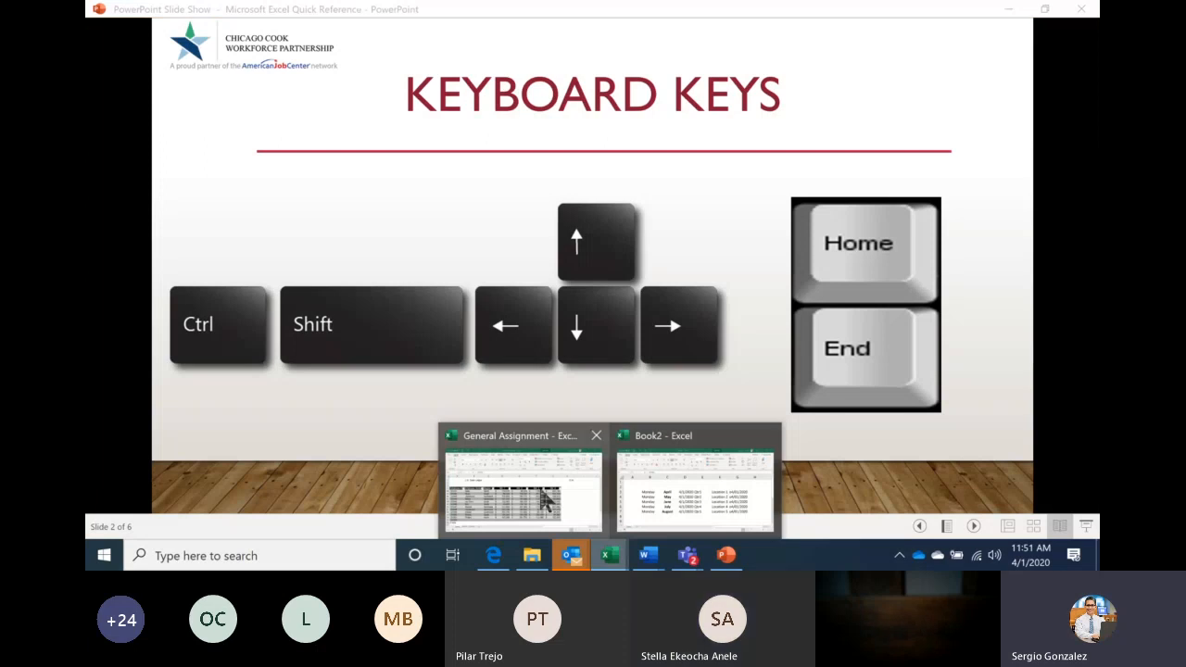
pyautogui.click(545, 502)
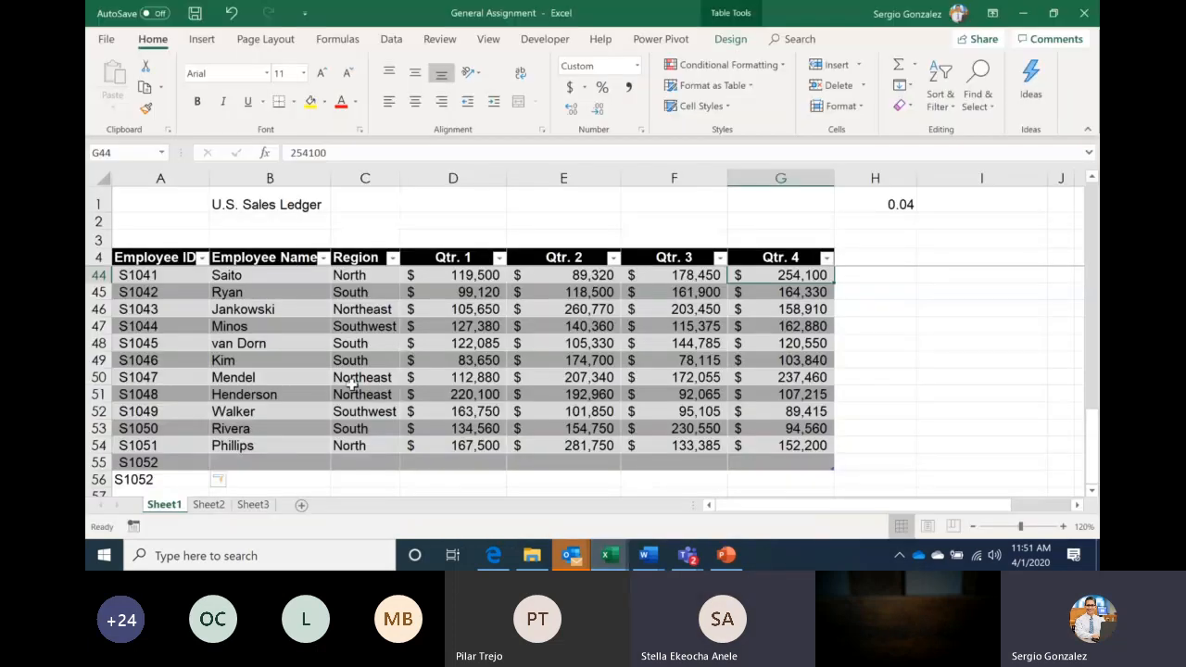
# Center the Employee Name header in B4 and all names below it, then return to the slides
pyautogui.click(288, 255)
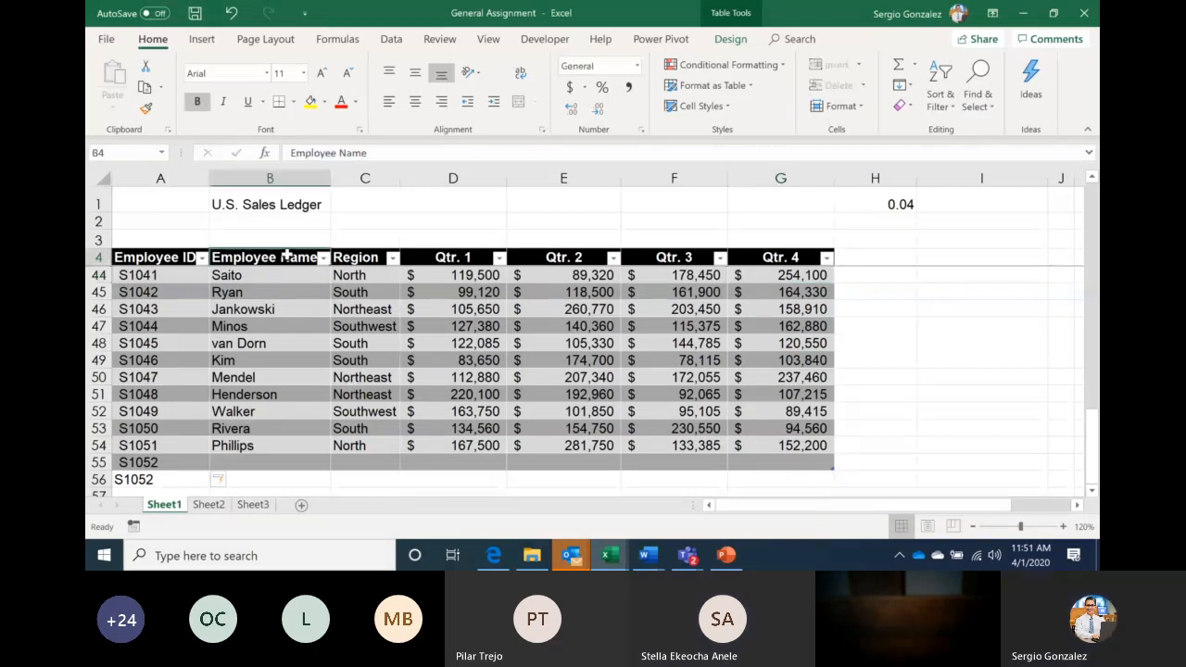
pyautogui.press('Return')
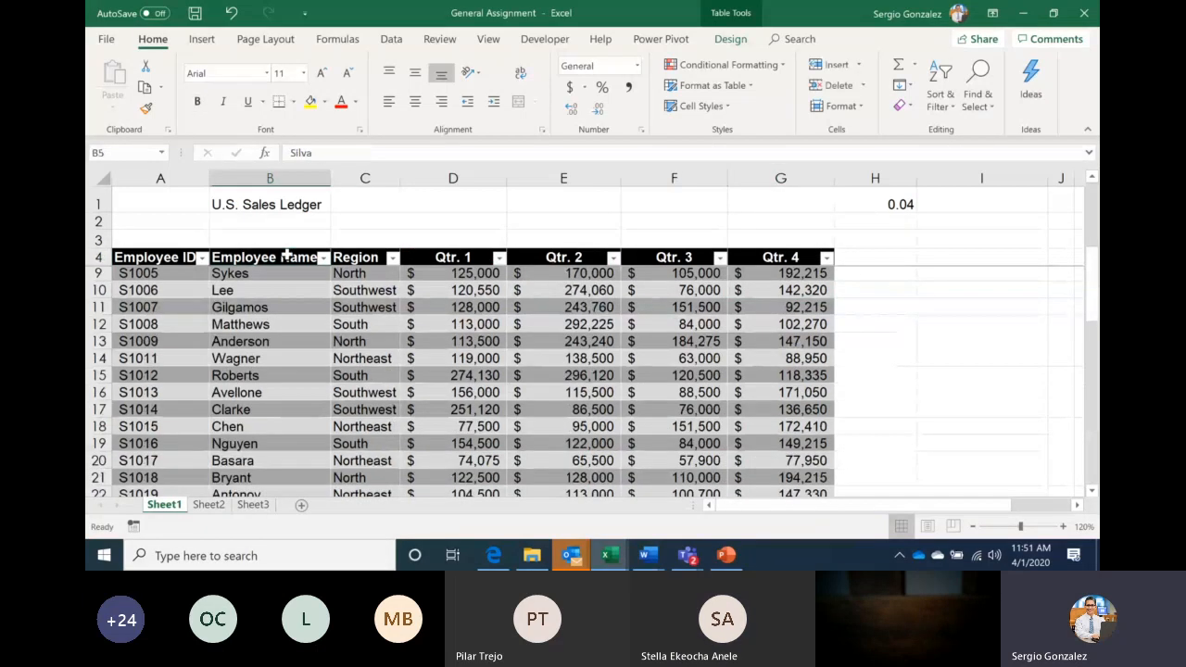
pyautogui.press('Down')
pyautogui.press('Down')
pyautogui.press('Down')
pyautogui.press('Down')
pyautogui.press('Down')
pyautogui.press('Down')
pyautogui.press('Down')
pyautogui.press('Down')
pyautogui.press('Up')
pyautogui.press('Up')
pyautogui.press('Up')
pyautogui.press('Up')
pyautogui.press('Up')
pyautogui.press('Up')
pyautogui.press('Up')
pyautogui.press('Up')
pyautogui.press('Up')
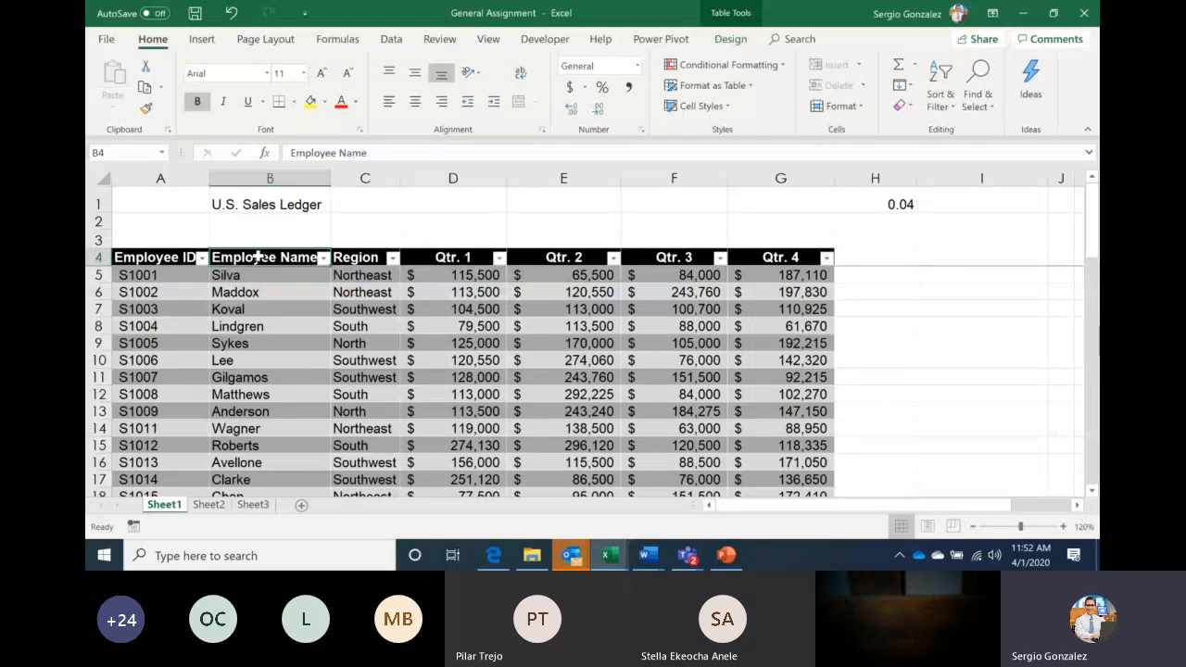
pyautogui.hotkey('ctrl', 'shift', 'Down')
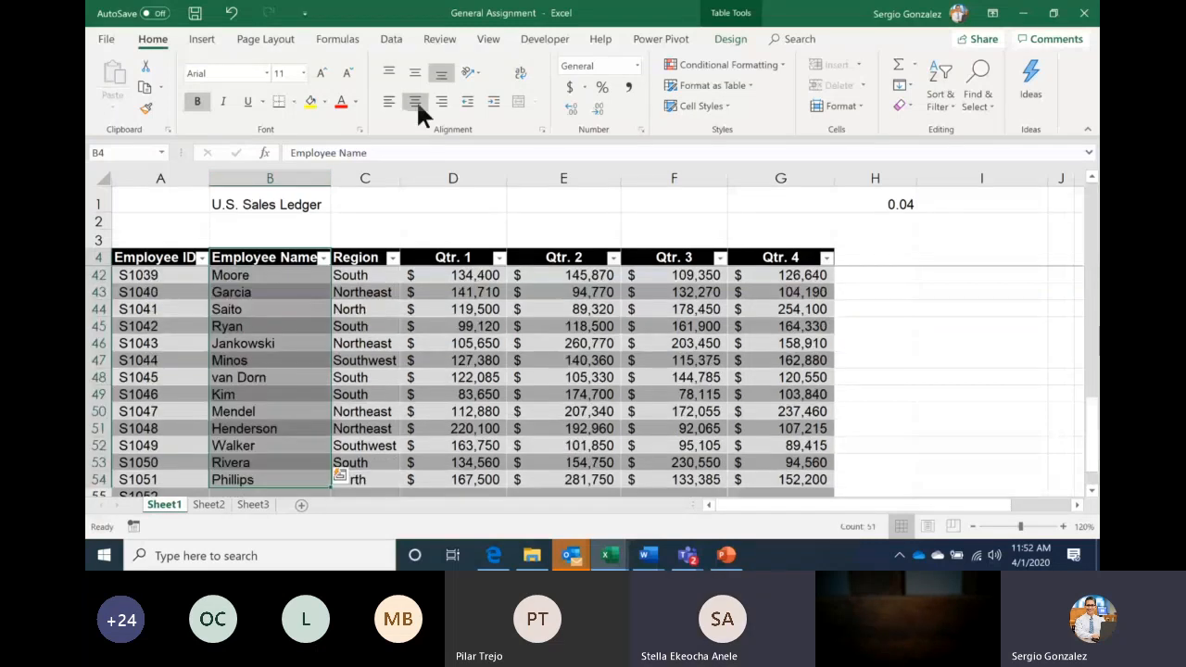
pyautogui.click(416, 101)
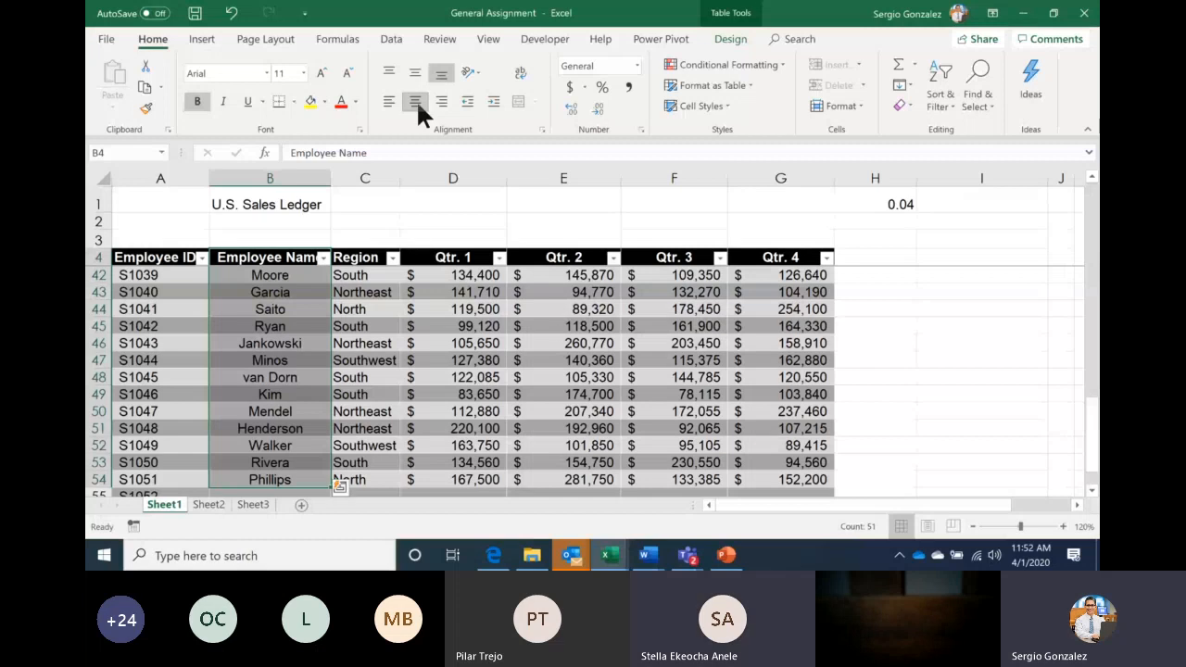
pyautogui.click(727, 556)
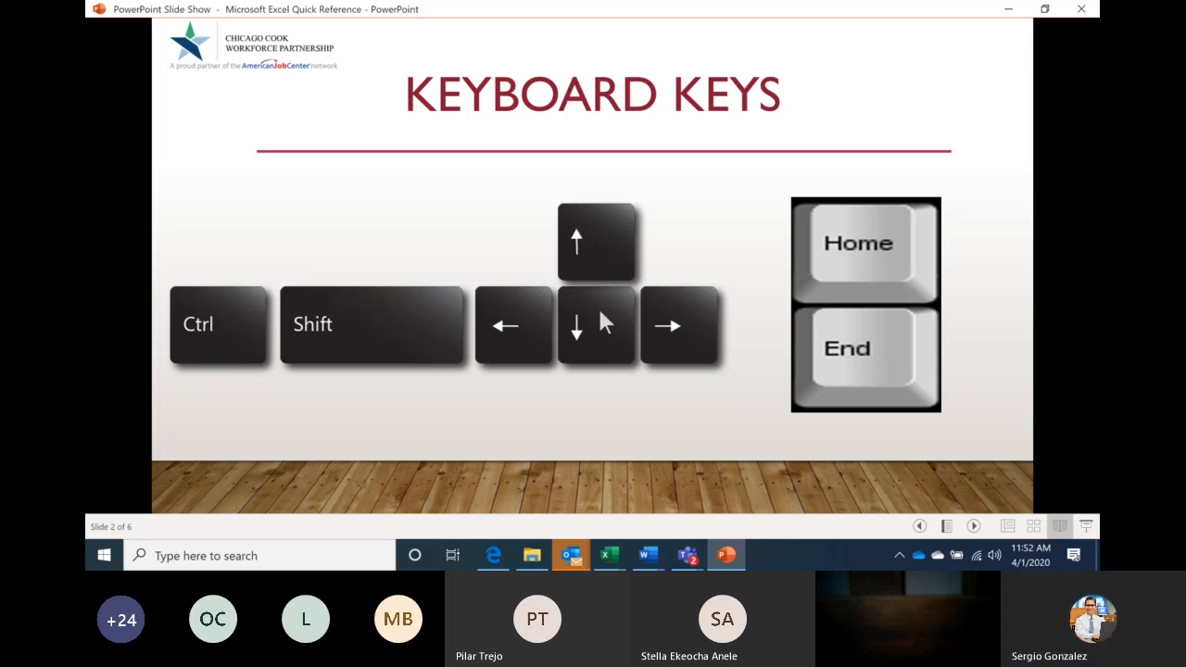
# Bring the General Assignment workbook back in front from its Excel taskbar preview
pyautogui.moveTo(612, 553)
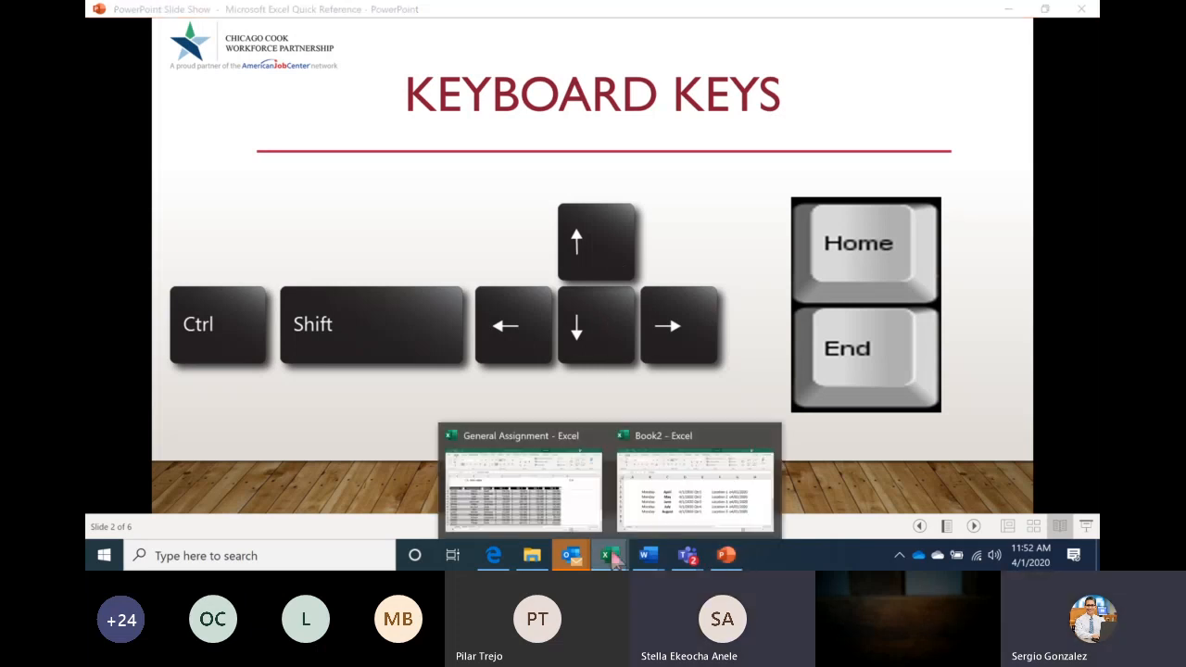
pyautogui.click(566, 497)
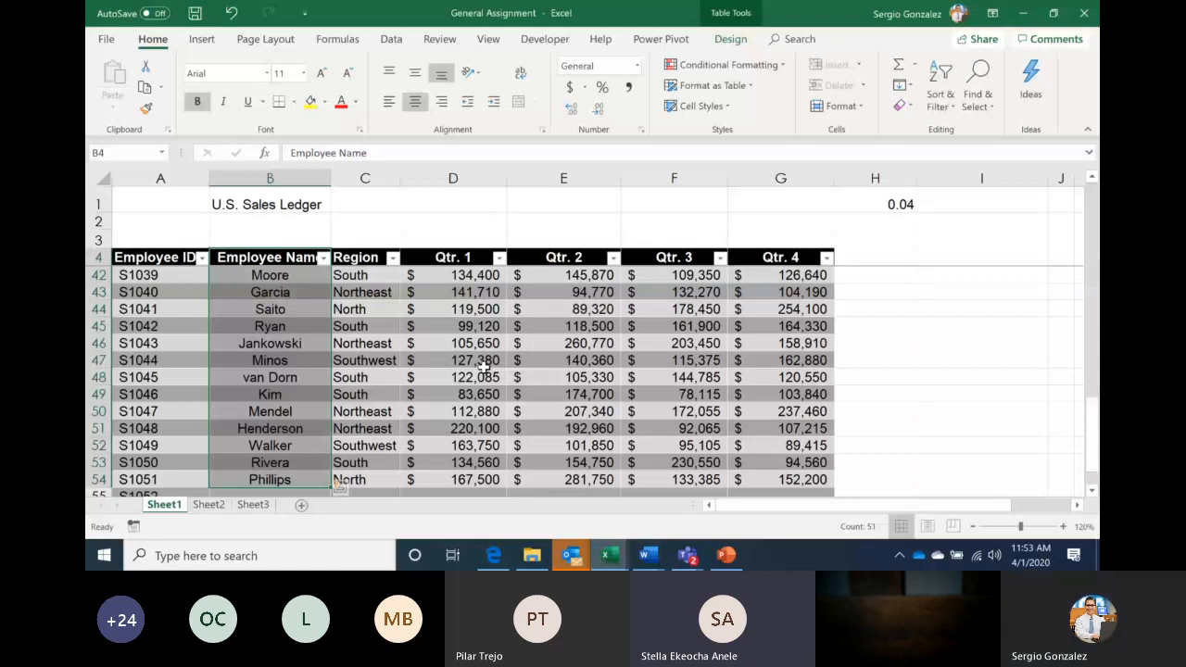
# Switch from the Excel workbook to the Teams meeting window
pyautogui.hotkey('alt', 'Tab')
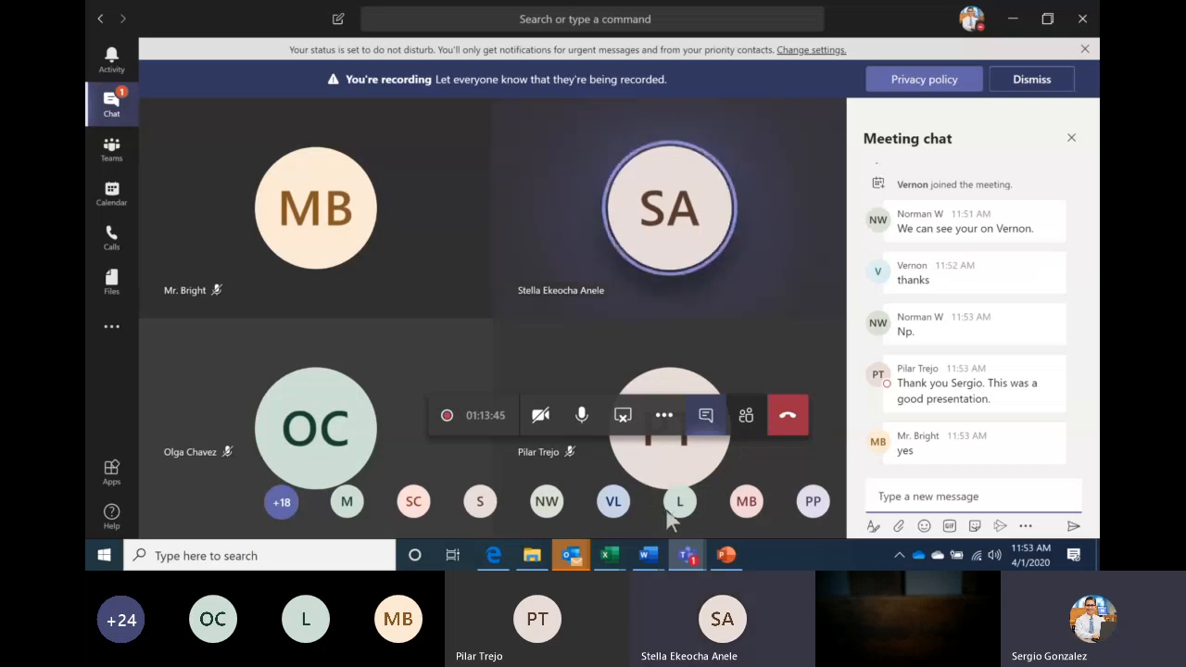
# Bring the Excel Quick Reference slide show forward, step to Mouse Pointer, then back to Keyboard Keys
pyautogui.click(728, 555)
pyautogui.press('Right')
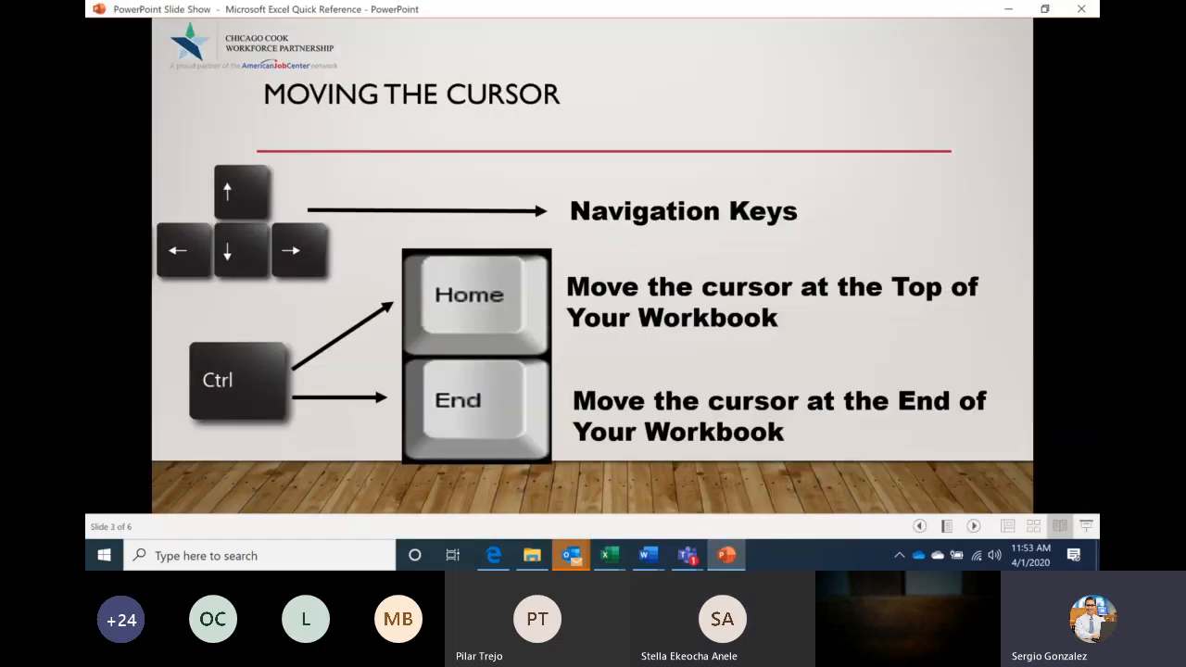
pyautogui.press('Right')
pyautogui.press('Left')
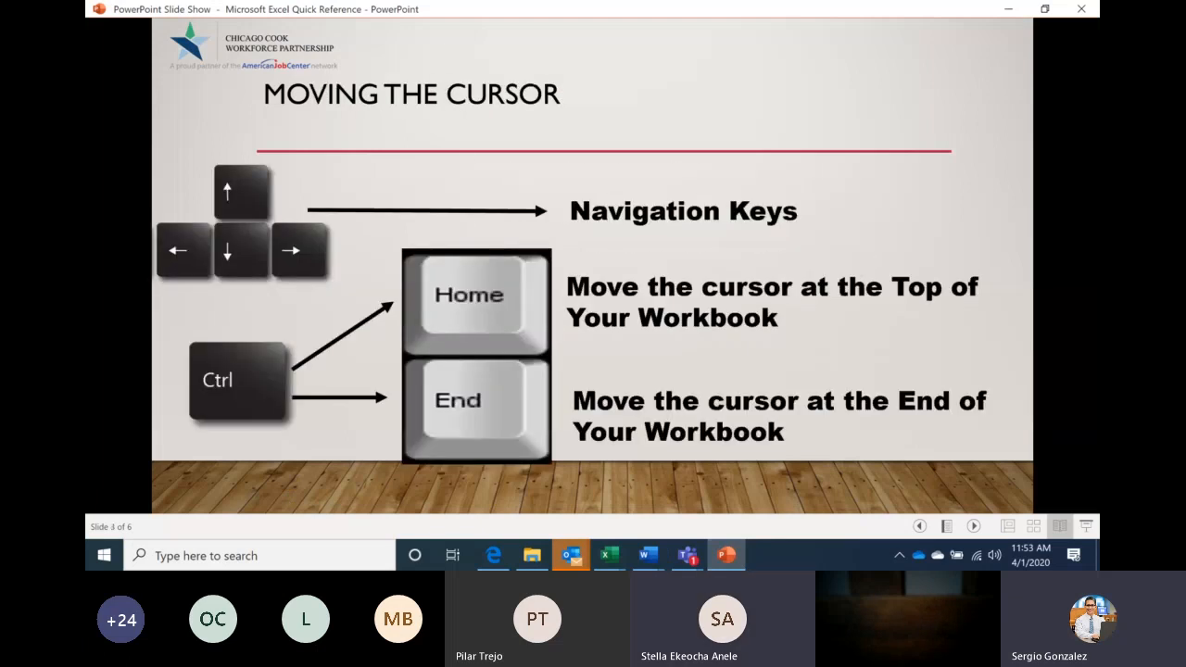
pyautogui.press('Left')
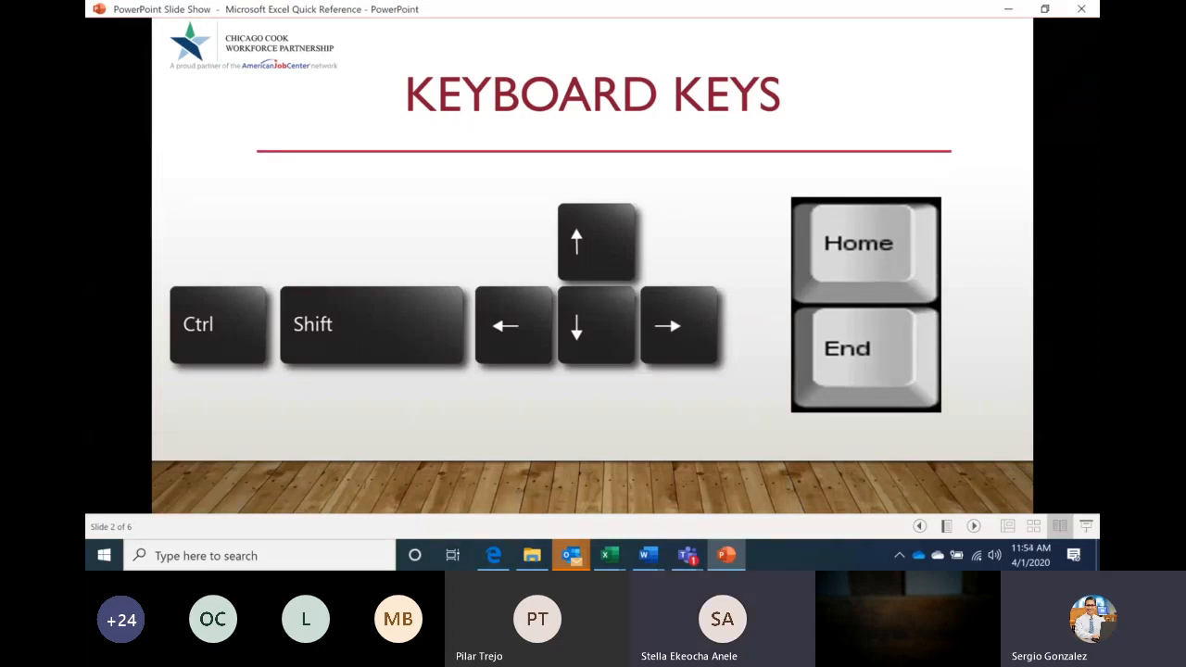
pyautogui.click(686, 555)
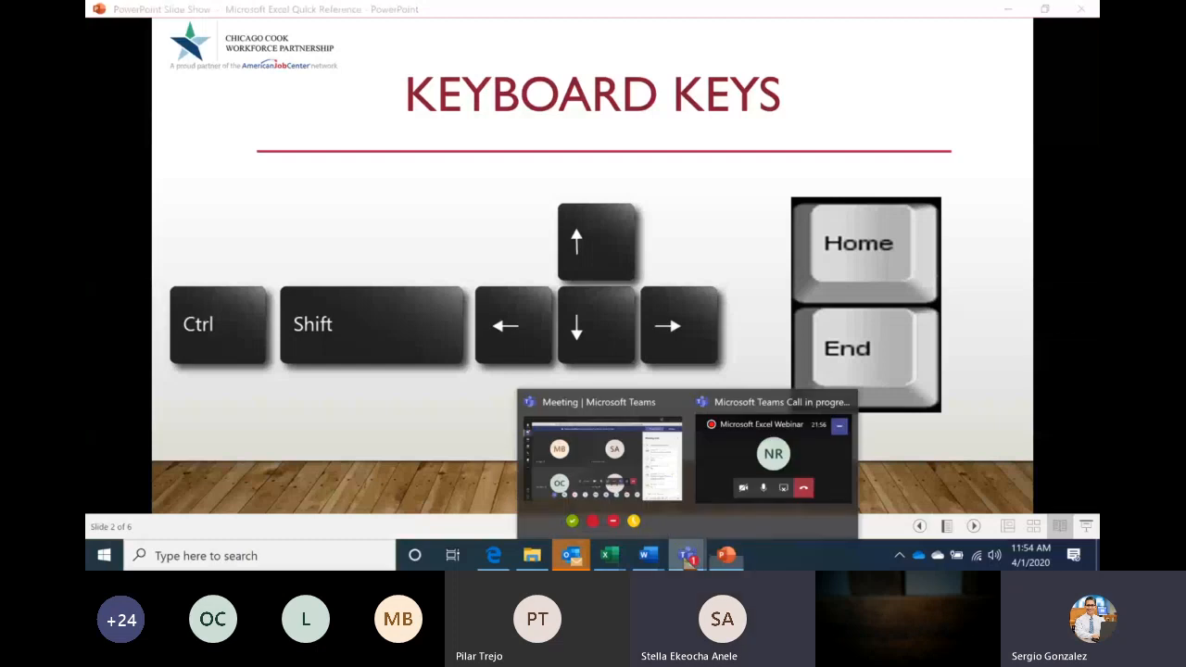
# Return to the Teams meeting, then bring the General Assignment workbook in Excel to the front
pyautogui.click(629, 484)
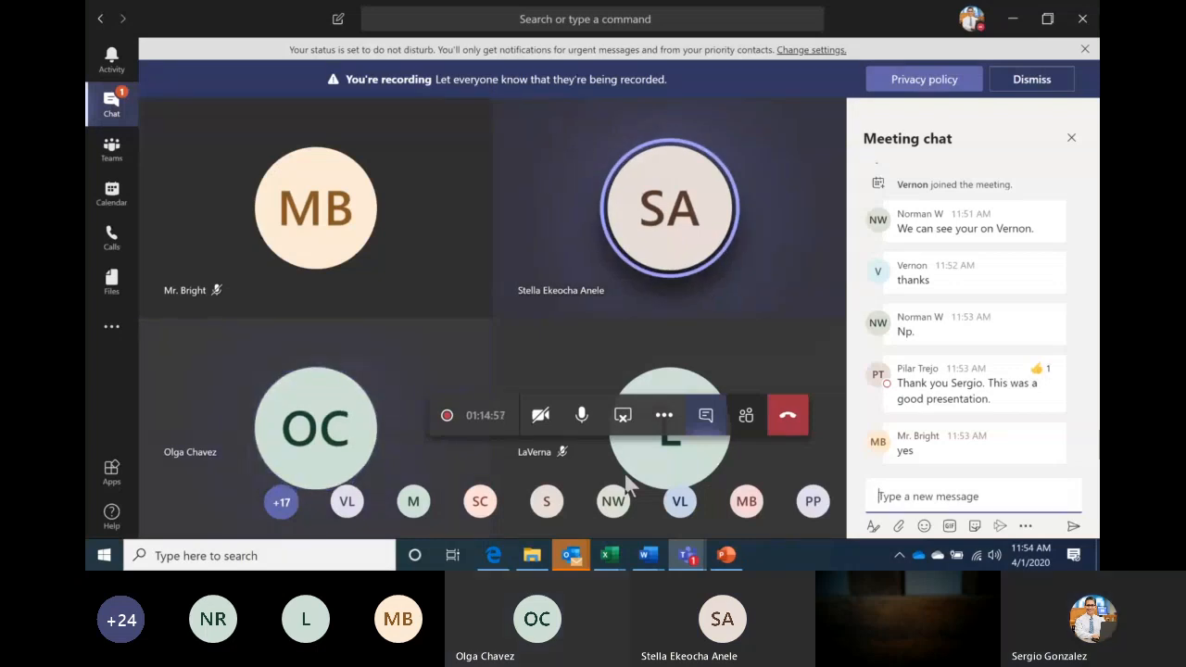
pyautogui.click(611, 558)
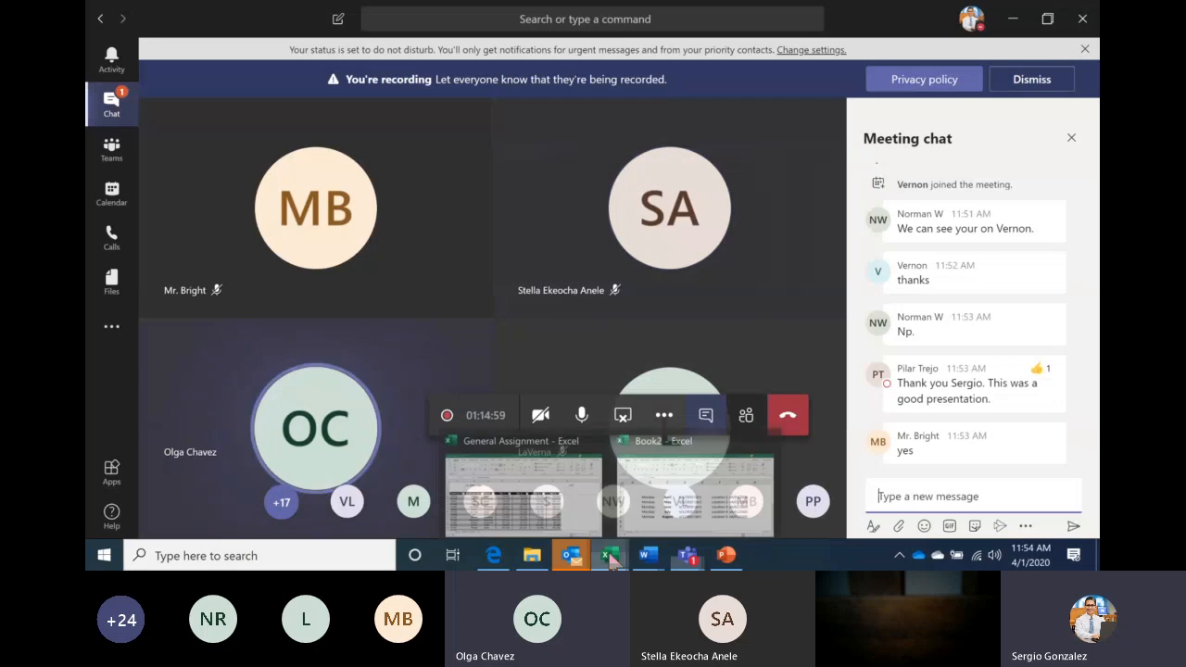
pyautogui.click(559, 501)
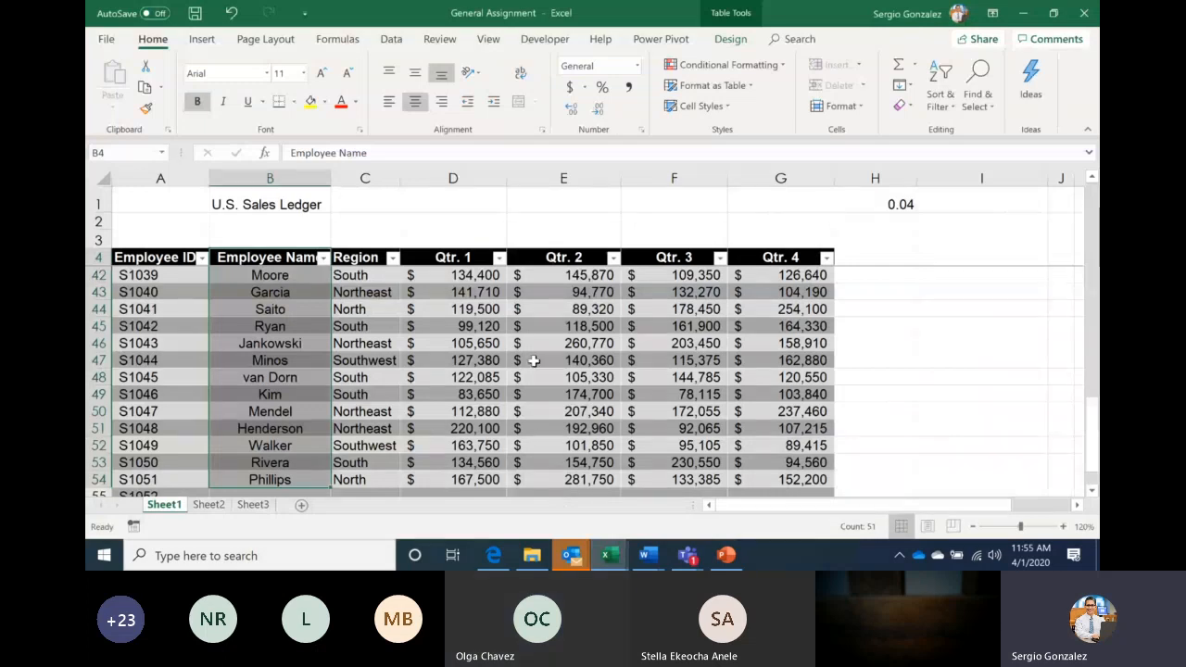
# Format the Qtr. 1 to Qtr. 4 columns (D:G) as Accounting with no decimal places
pyautogui.click(470, 178)
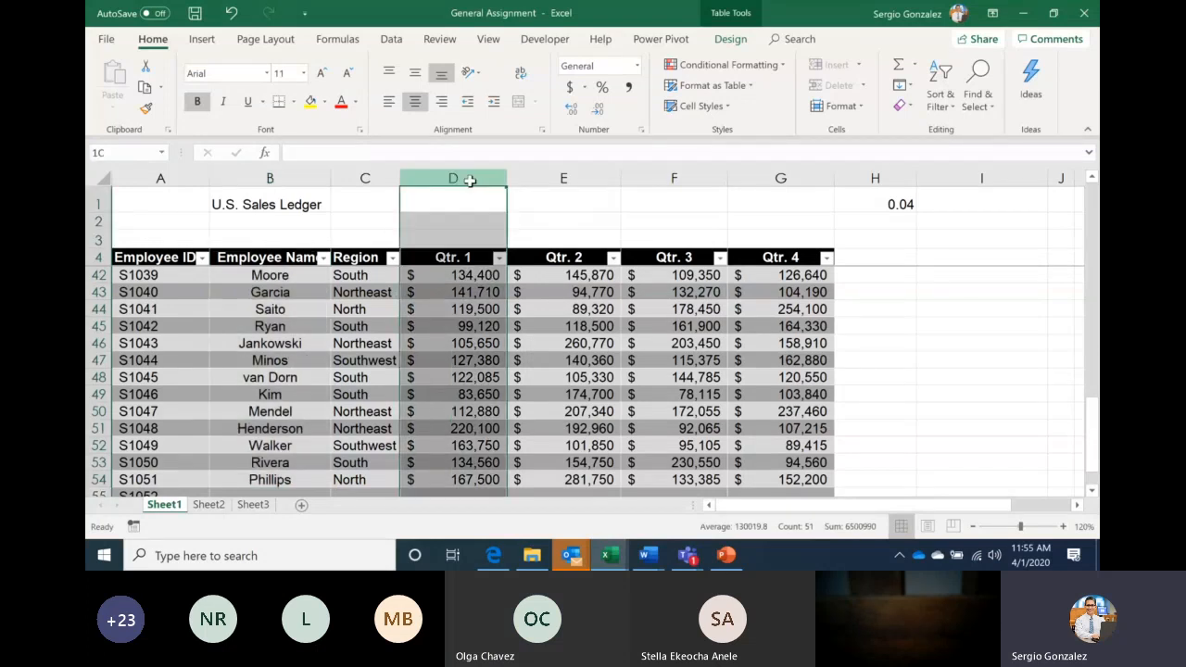
pyautogui.moveTo(470, 180); pyautogui.dragTo(761, 176)
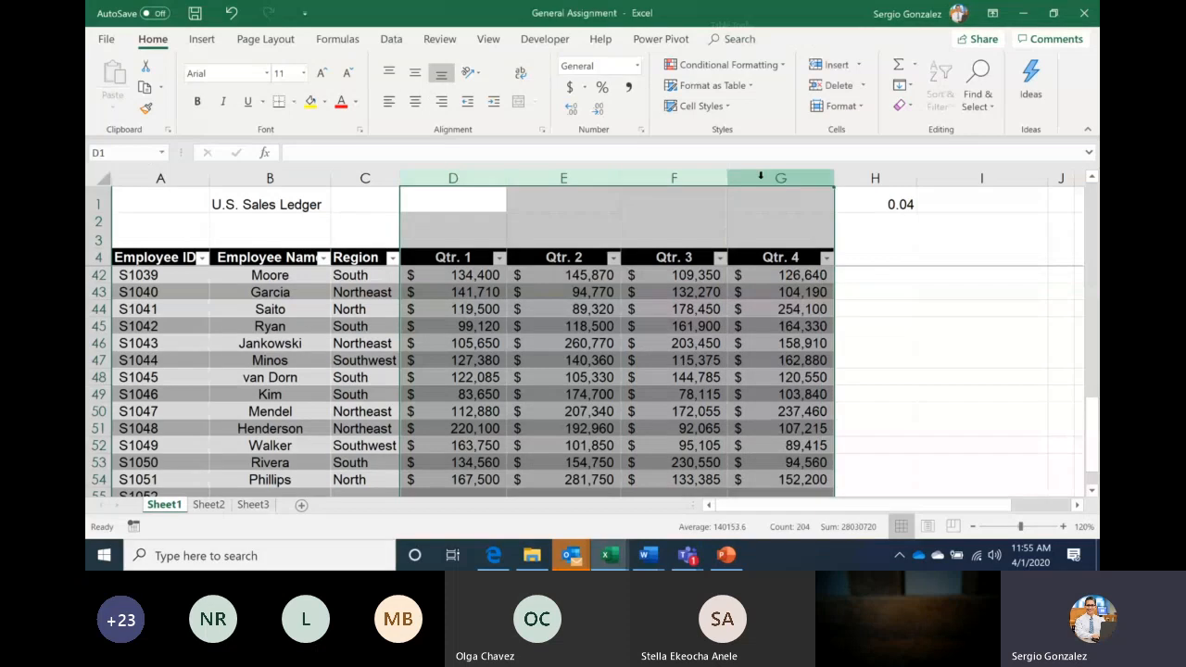
pyautogui.click(627, 88)
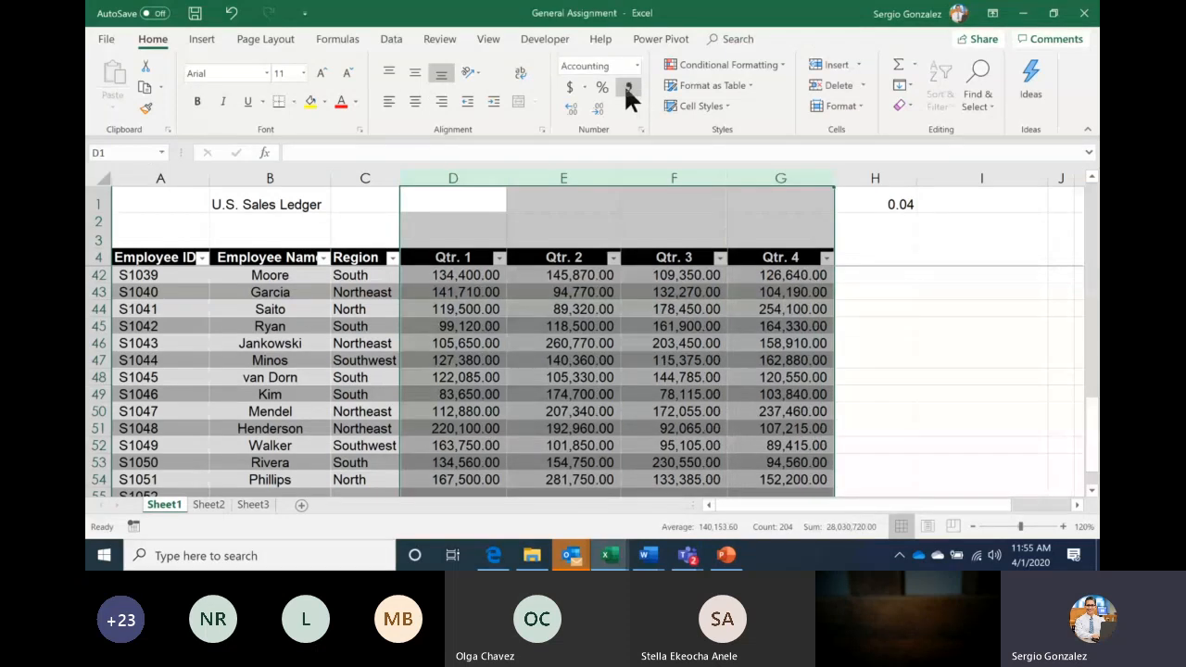
pyautogui.hotkey('ctrl', 'z')
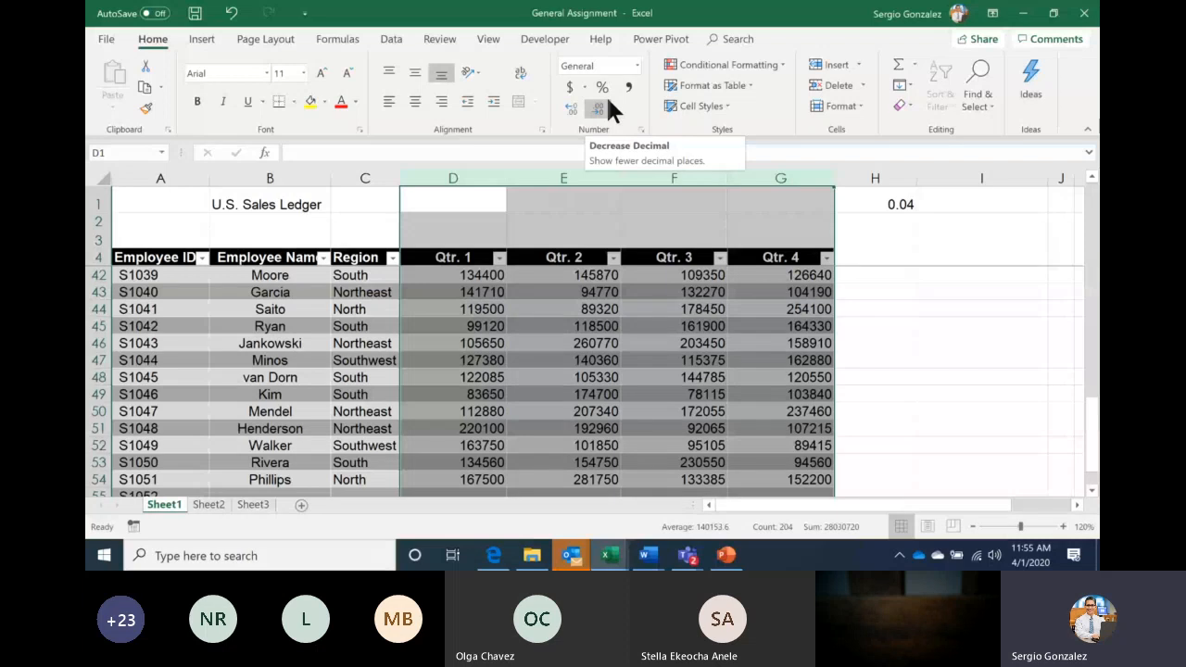
pyautogui.click(569, 88)
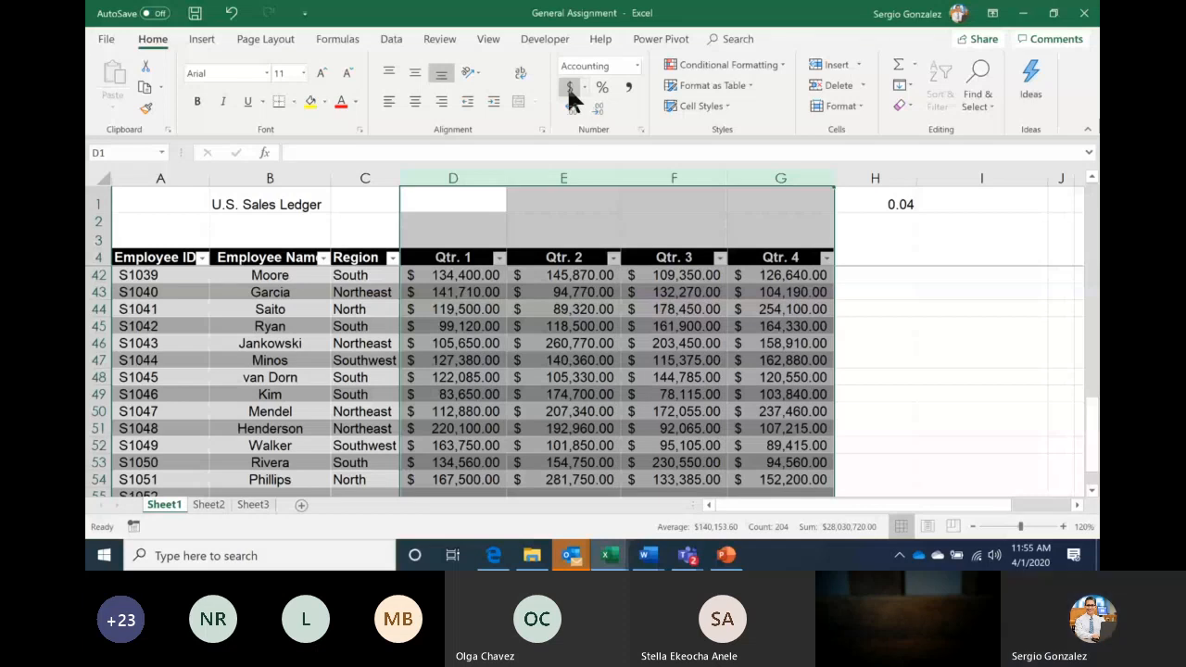
pyautogui.click(595, 107)
pyautogui.click(595, 107)
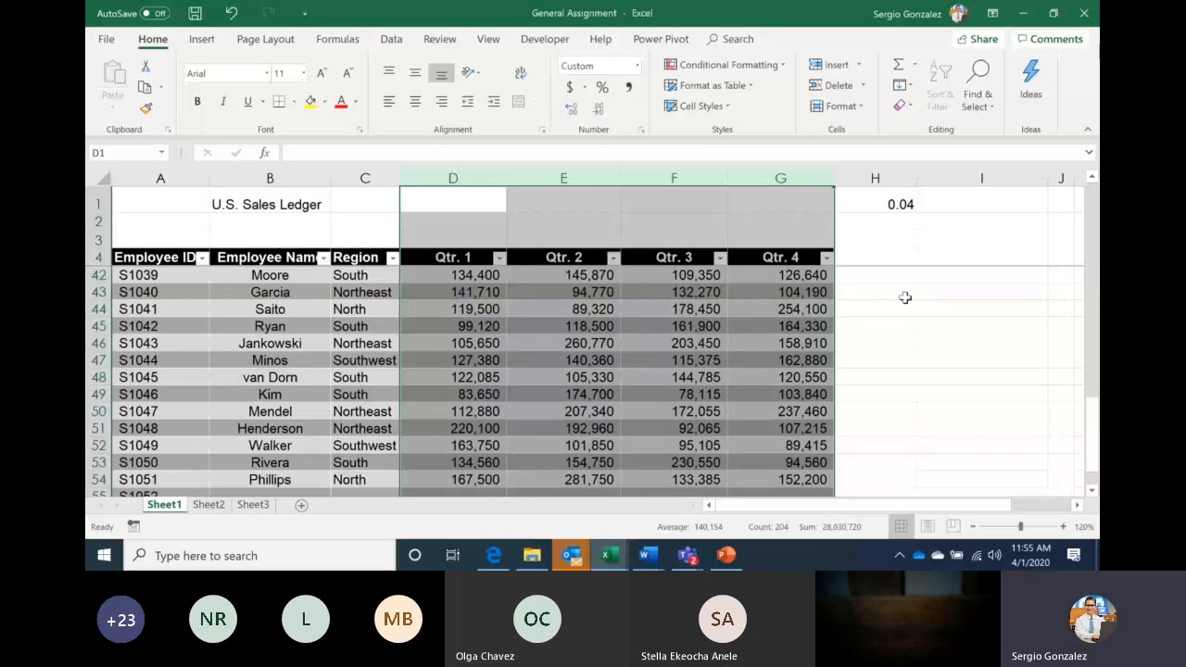
pyautogui.press('Tab')
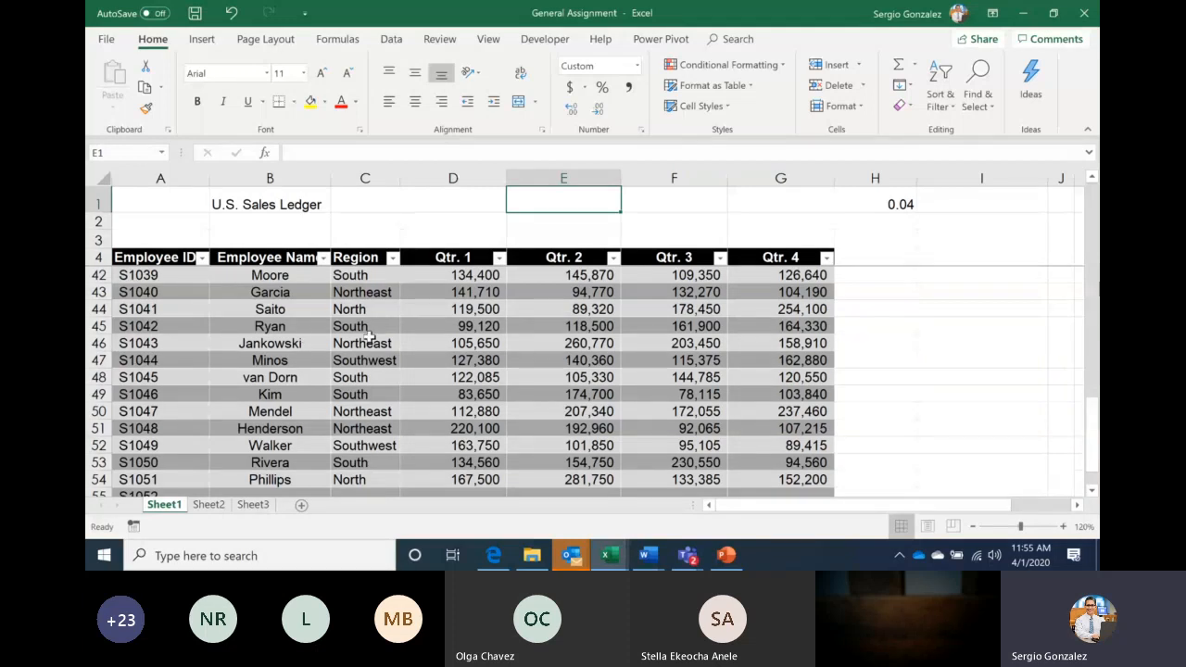
# Insert a 'Phone number' table column at C and type a sample phone number into C5
pyautogui.click(374, 181)
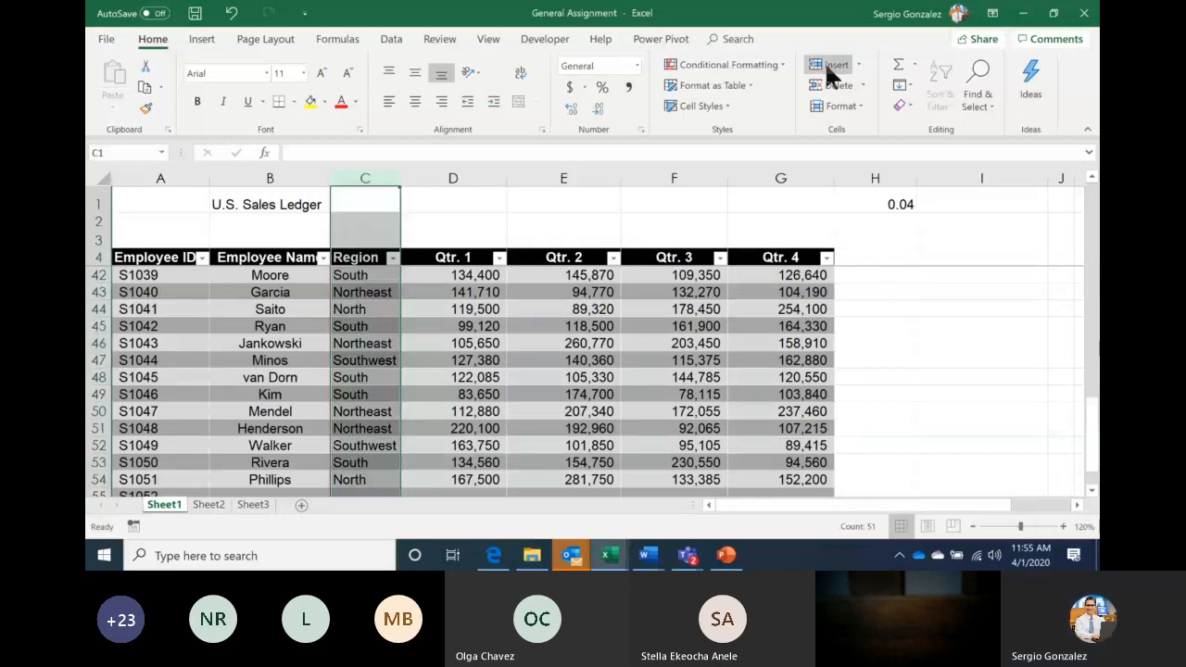
pyautogui.click(829, 67)
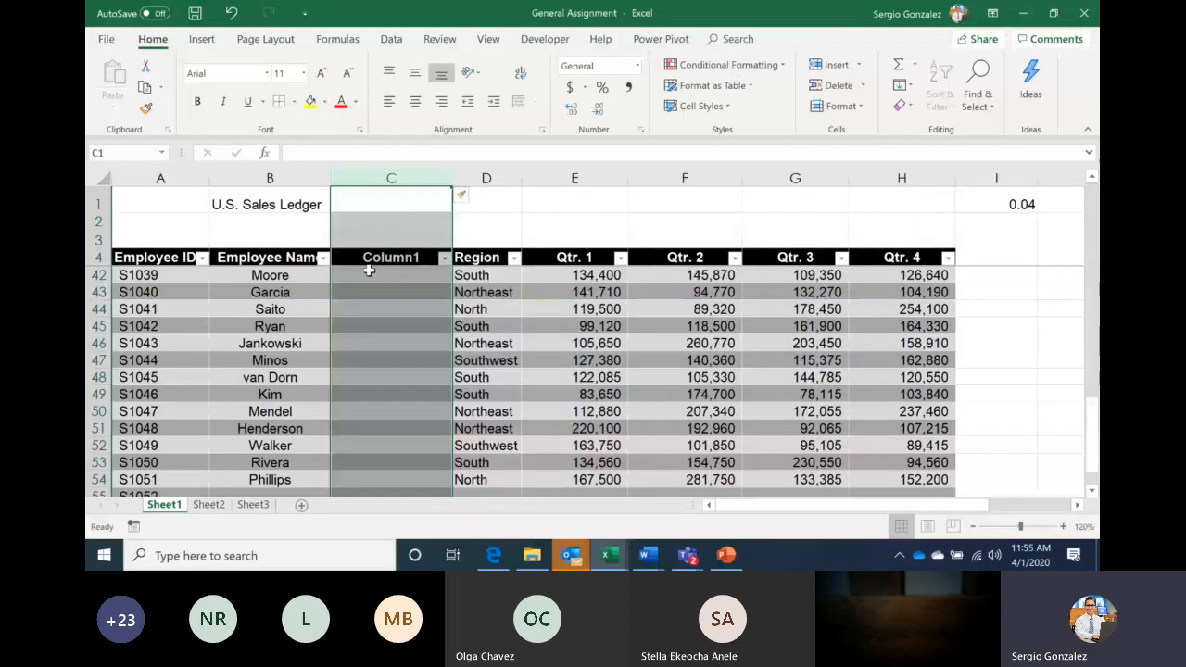
pyautogui.click(369, 267)
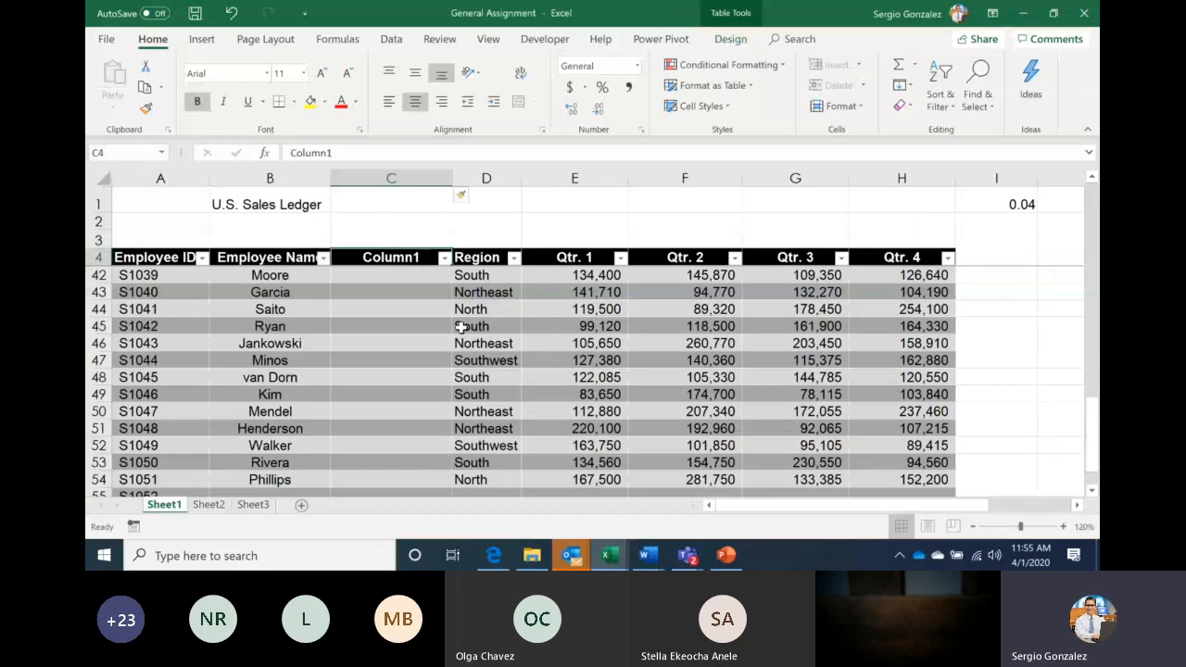
pyautogui.write('pH')
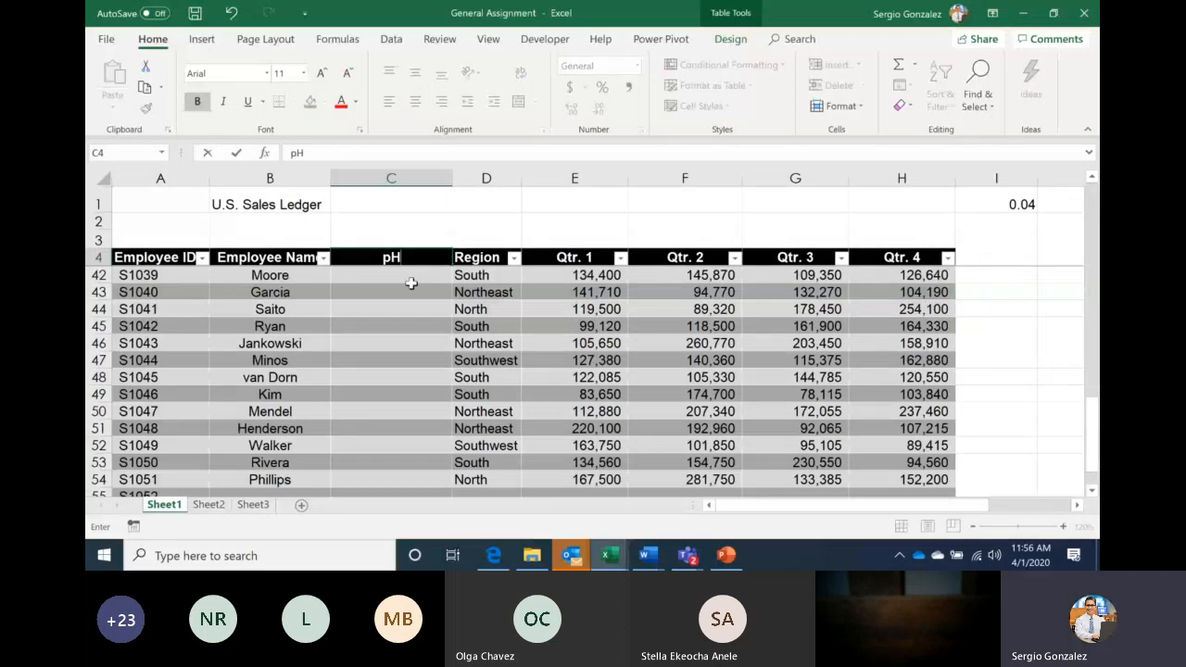
pyautogui.write('one number')
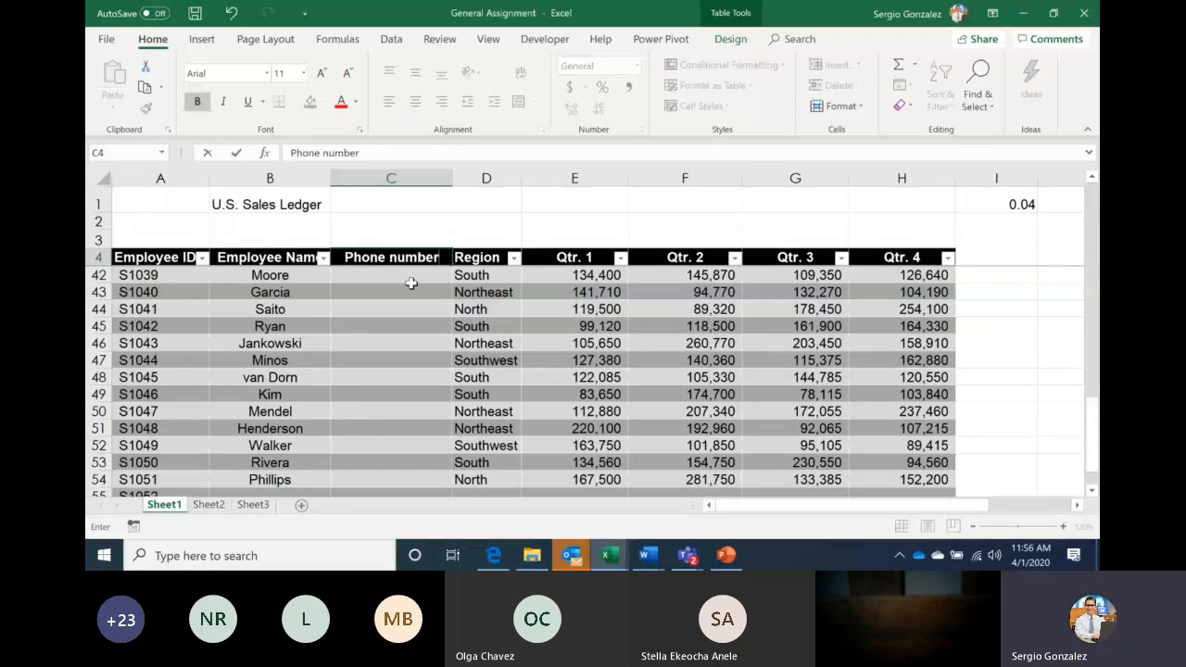
pyautogui.press('Return')
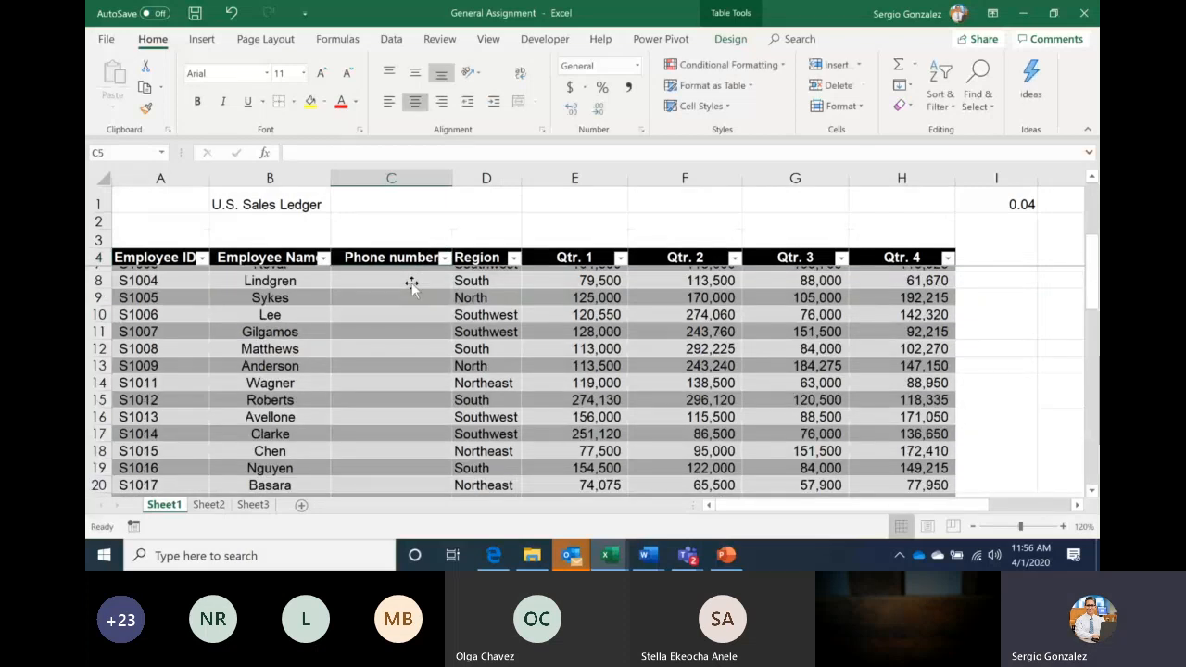
pyautogui.scroll(1, 411, 285)
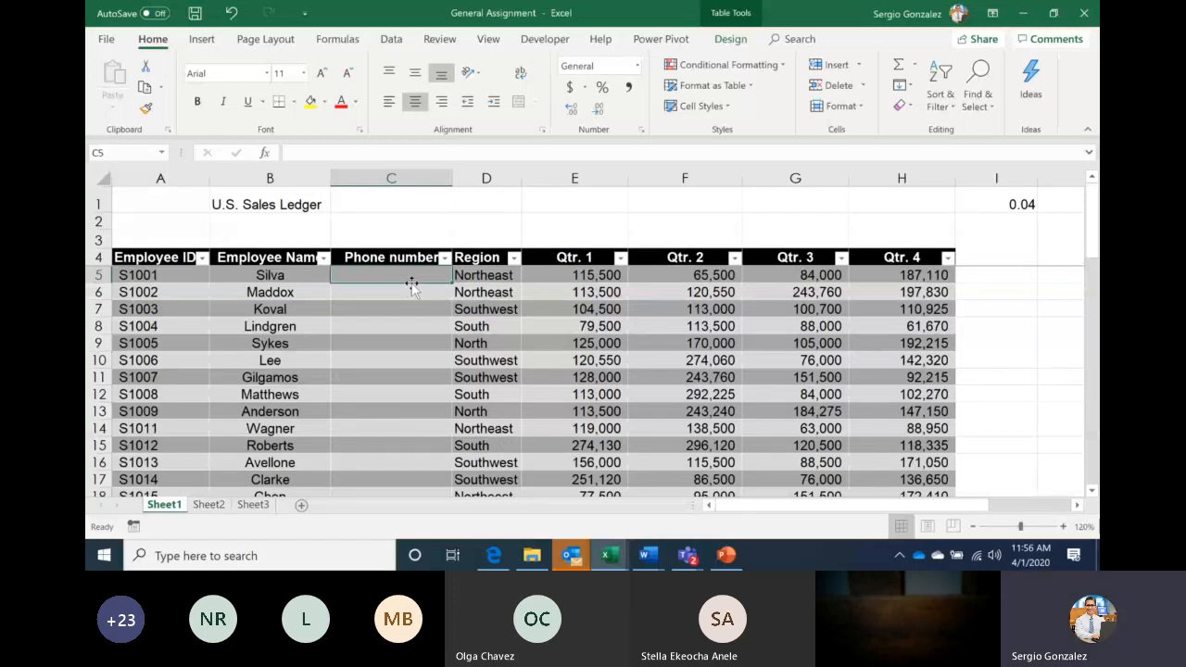
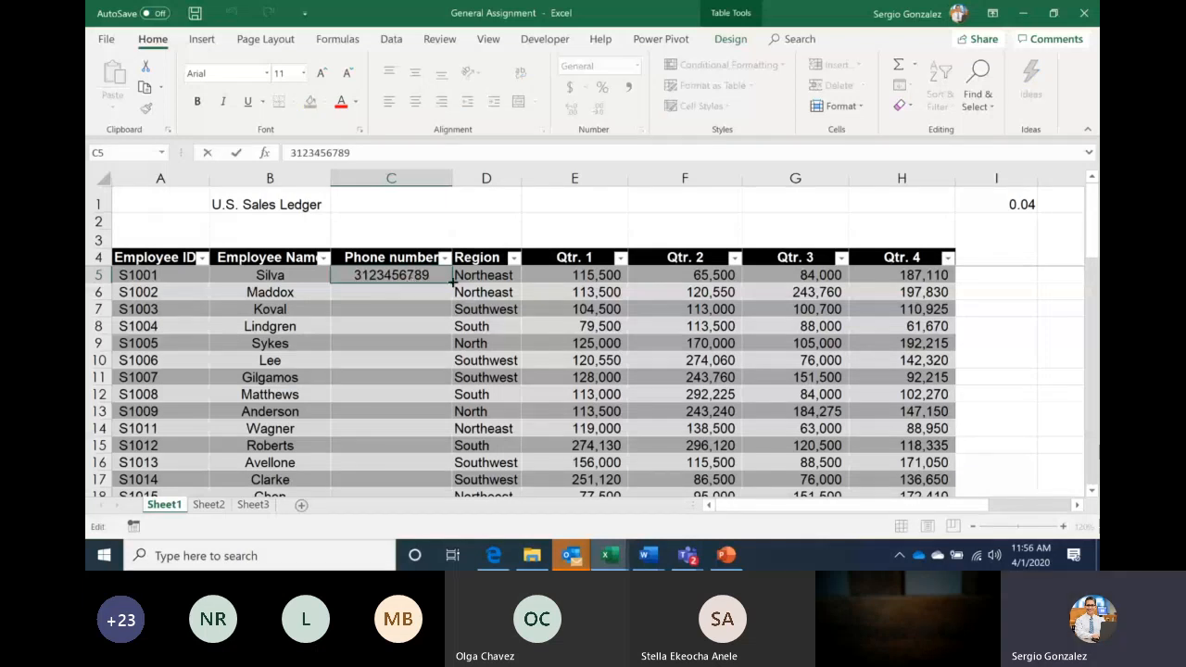
# Fill the sample number down the Phone number column as an increasing series, then open Format Cells
pyautogui.doubleClick(452, 283)
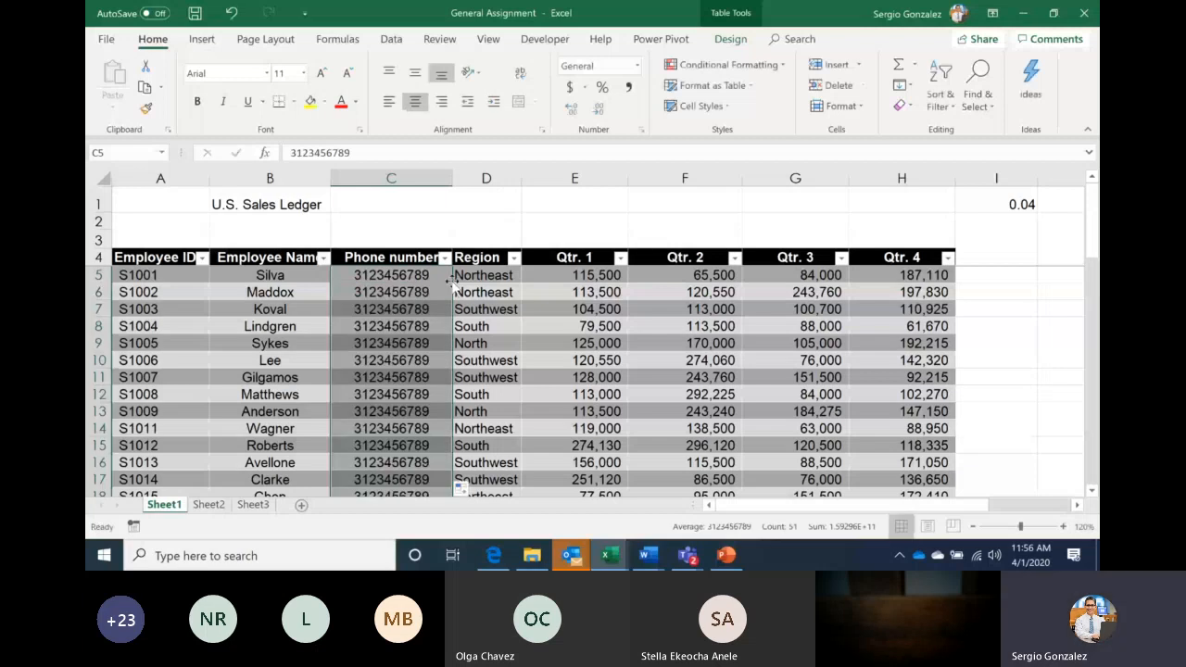
pyautogui.click(463, 488)
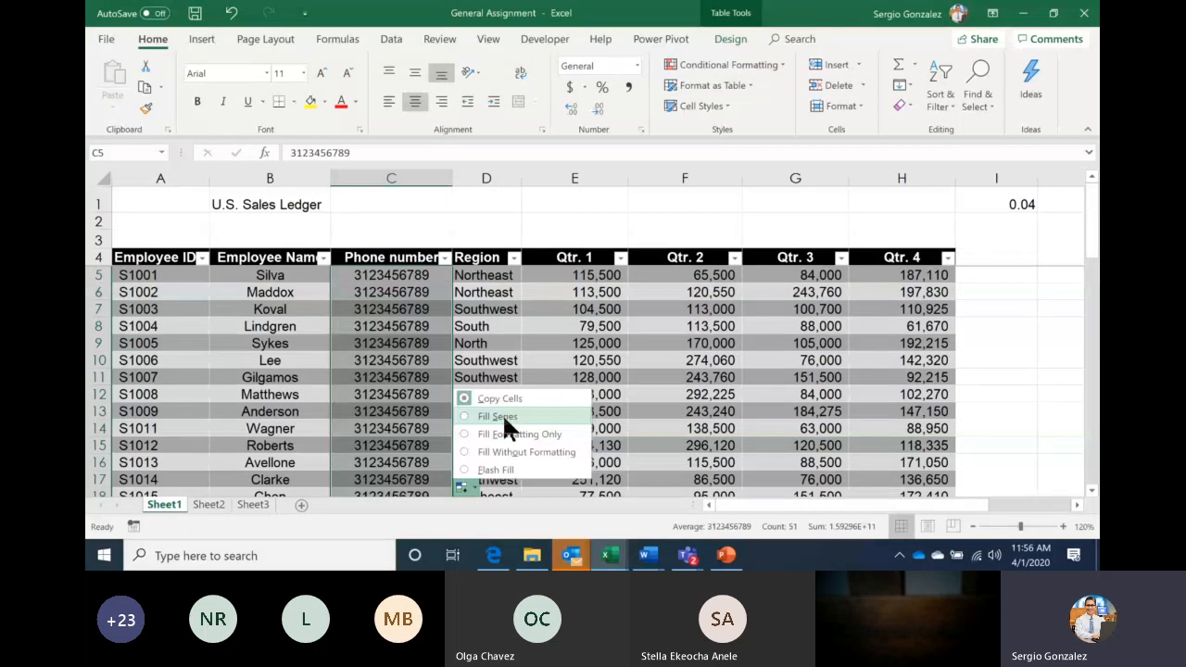
pyautogui.click(502, 417)
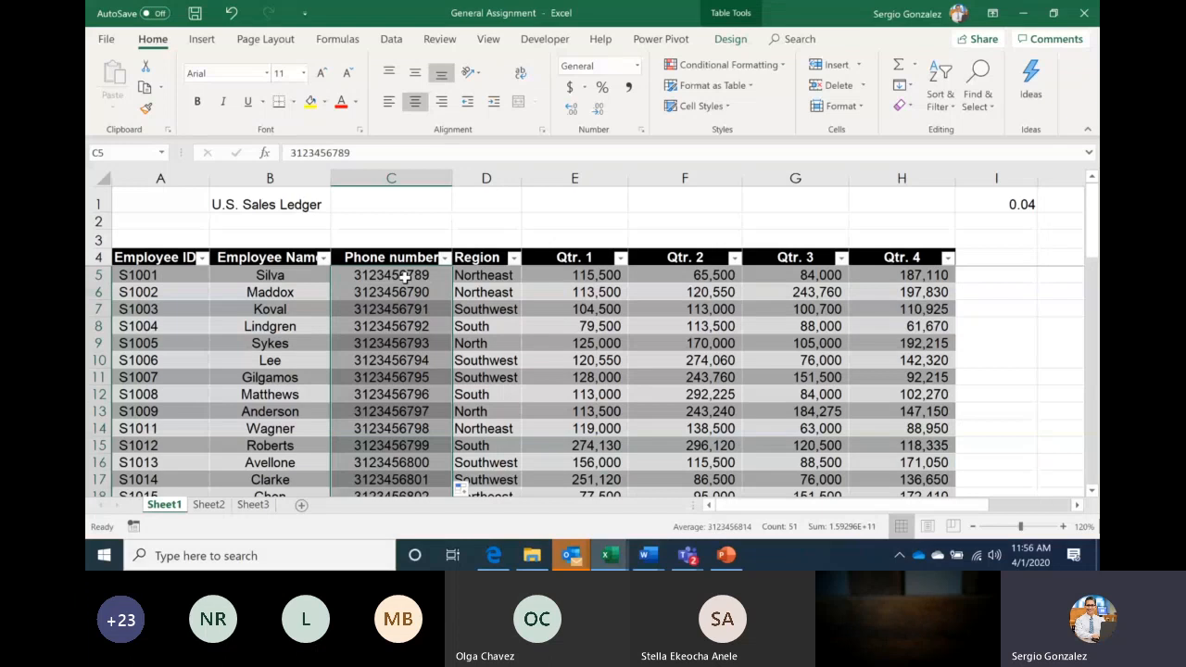
pyautogui.hotkey('ctrl', '1')
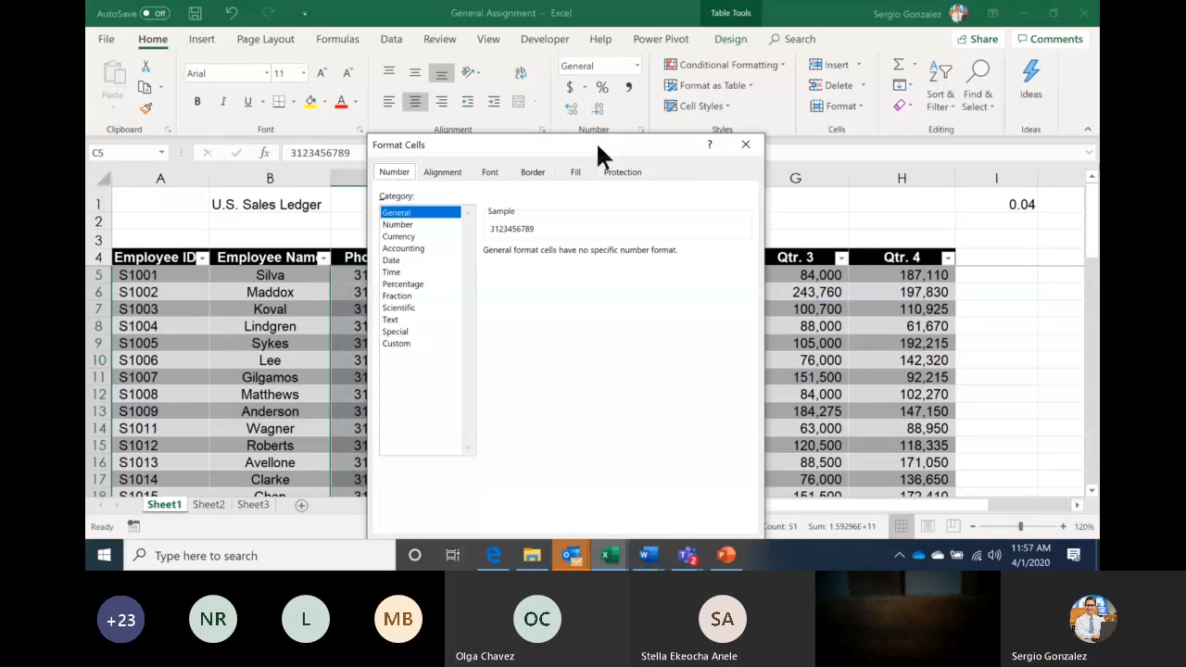
# Redo the Phone number column's formatting using the Special Phone Number format
pyautogui.moveTo(596, 146); pyautogui.dragTo(581, 67)
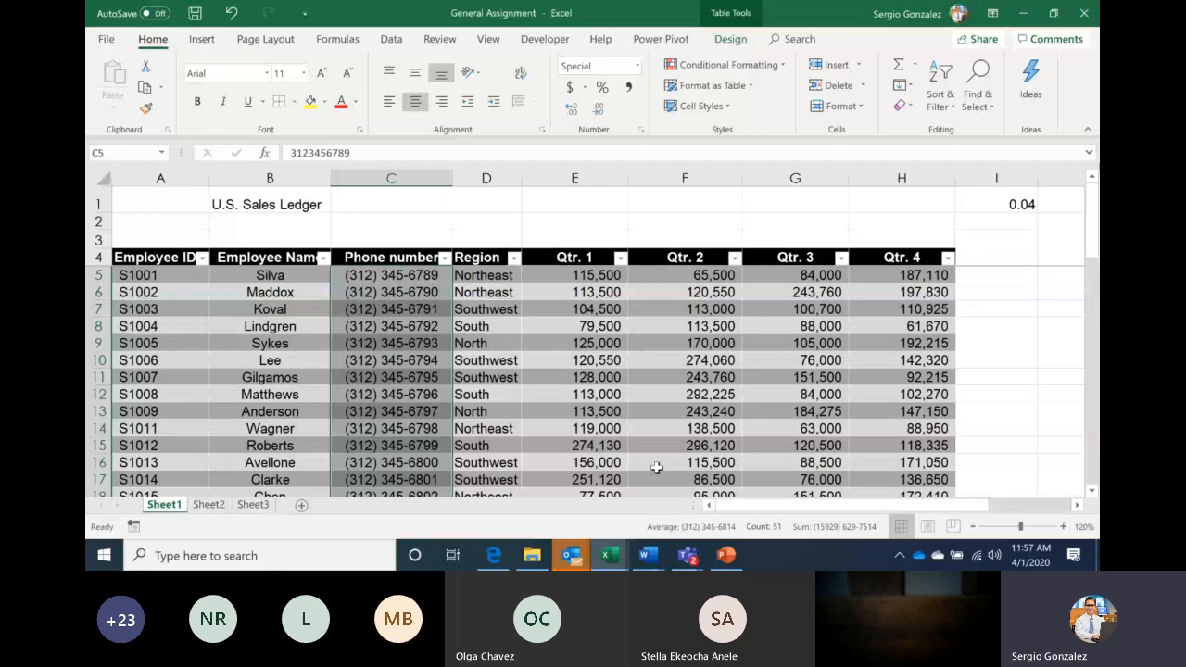
pyautogui.keyDown('ctrl'); pyautogui.scroll(4, 475, 332); pyautogui.keyUp('ctrl')
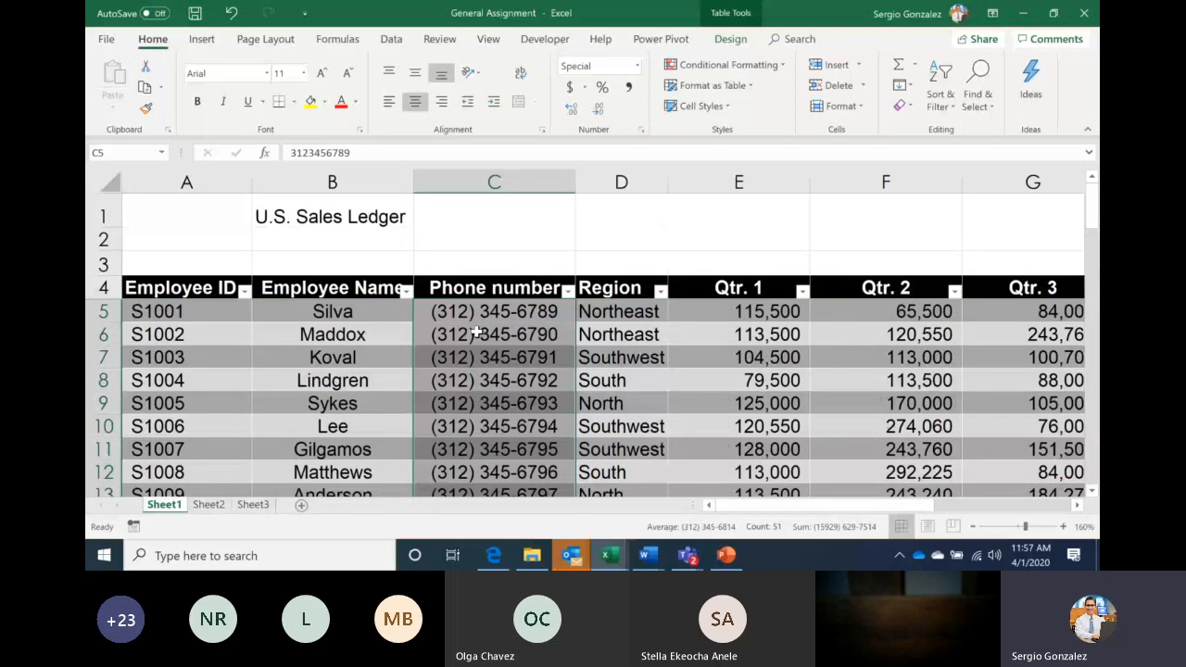
pyautogui.keyDown('ctrl'); pyautogui.scroll(-2, 475, 332); pyautogui.keyUp('ctrl')
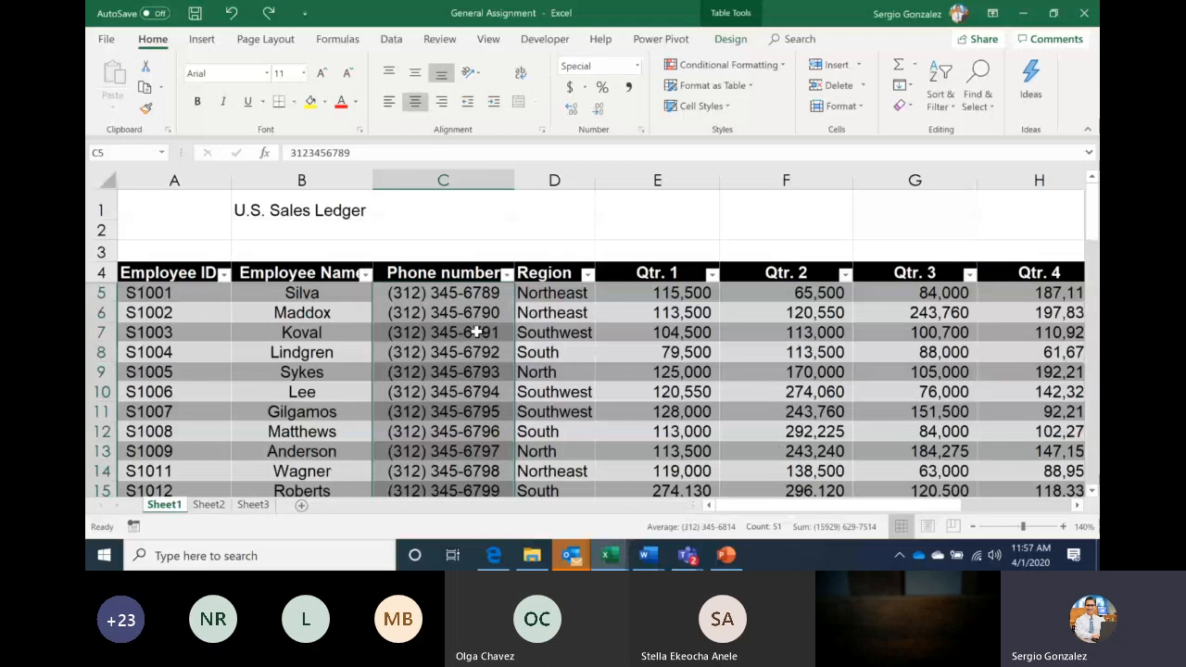
pyautogui.keyDown('ctrl'); pyautogui.scroll(-2, 477, 332); pyautogui.keyUp('ctrl')
pyautogui.hotkey('ctrl', 'z')
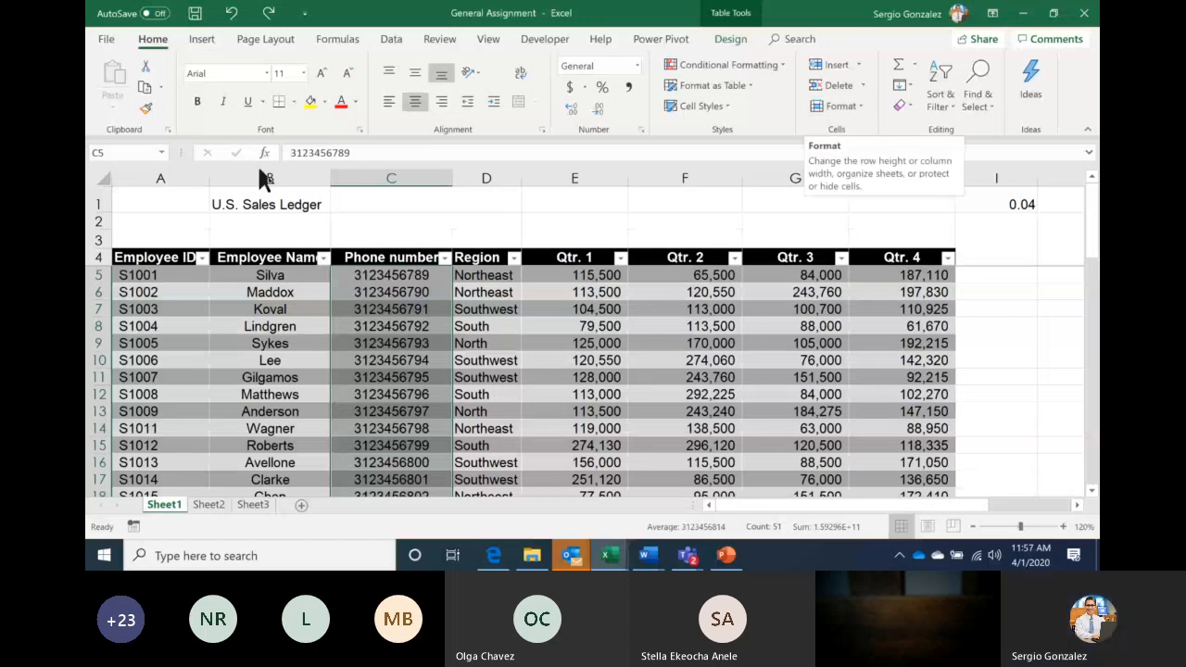
pyautogui.rightClick(394, 326)
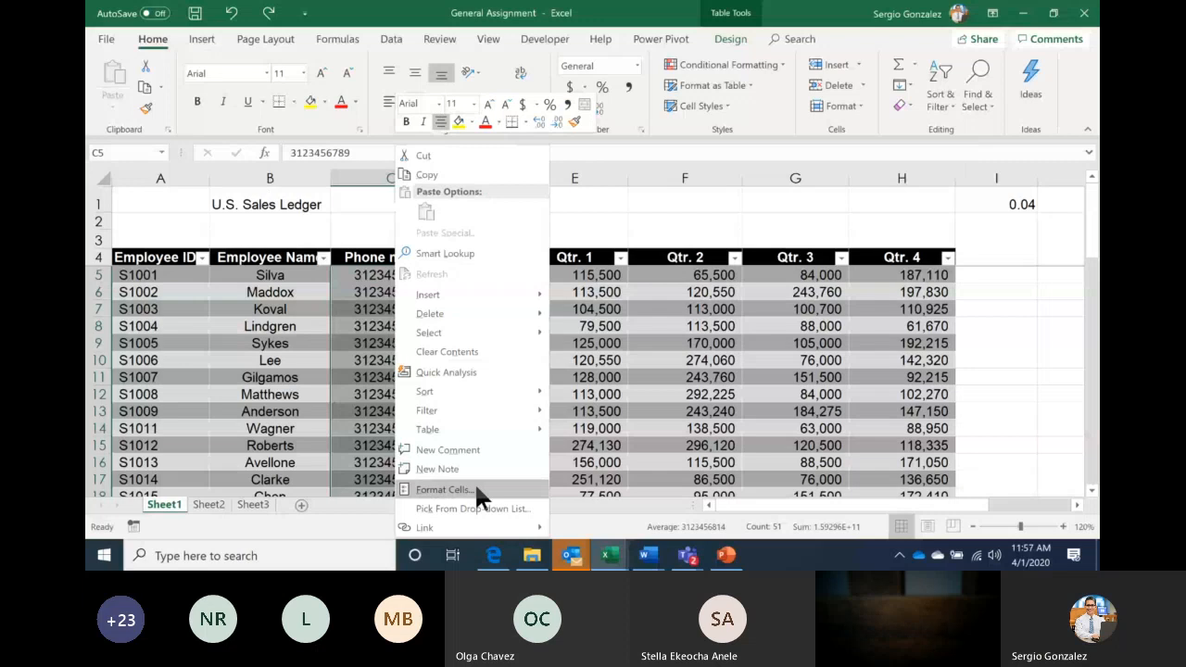
pyautogui.click(454, 489)
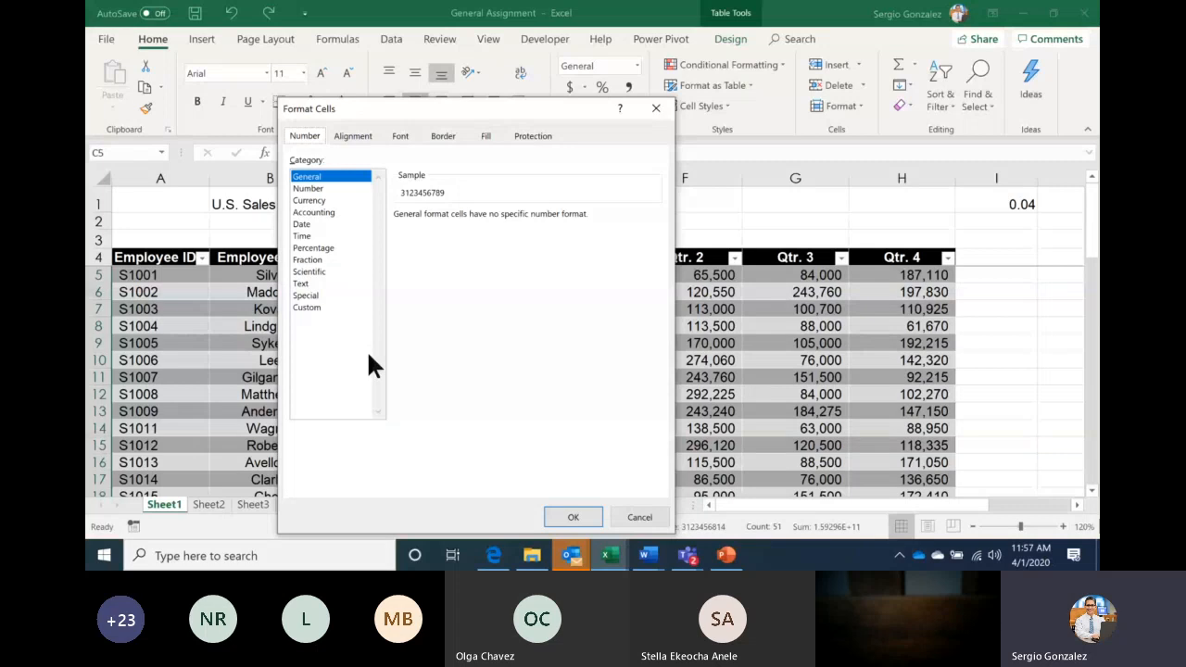
pyautogui.click(306, 294)
pyautogui.click(435, 254)
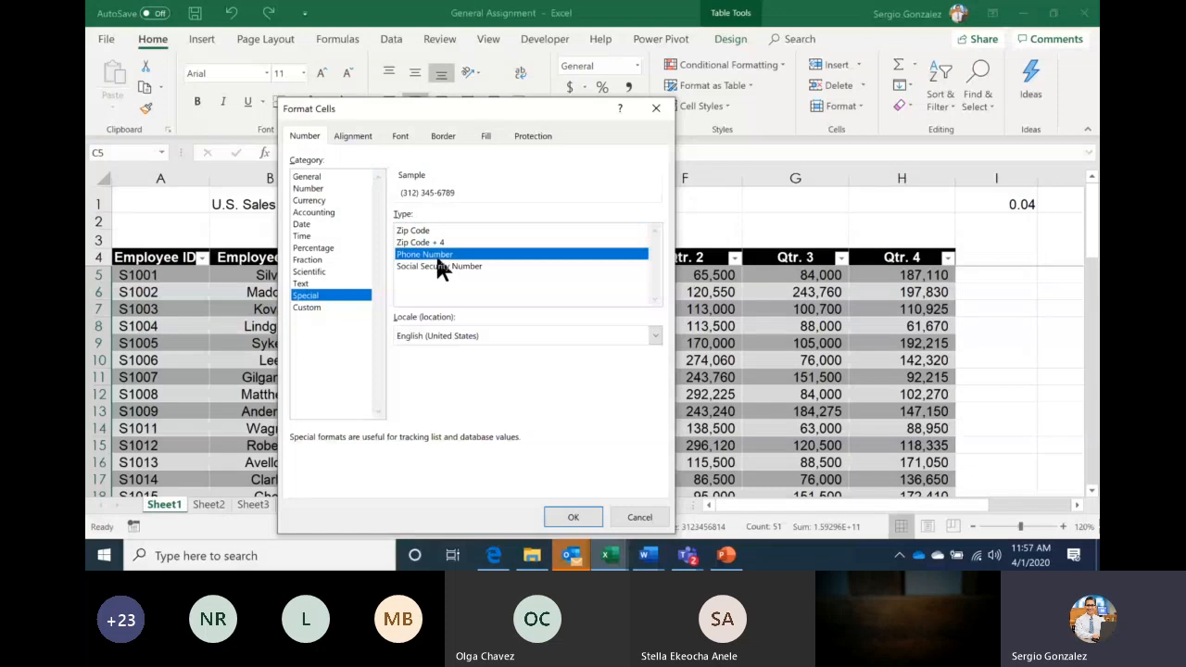
pyautogui.click(565, 512)
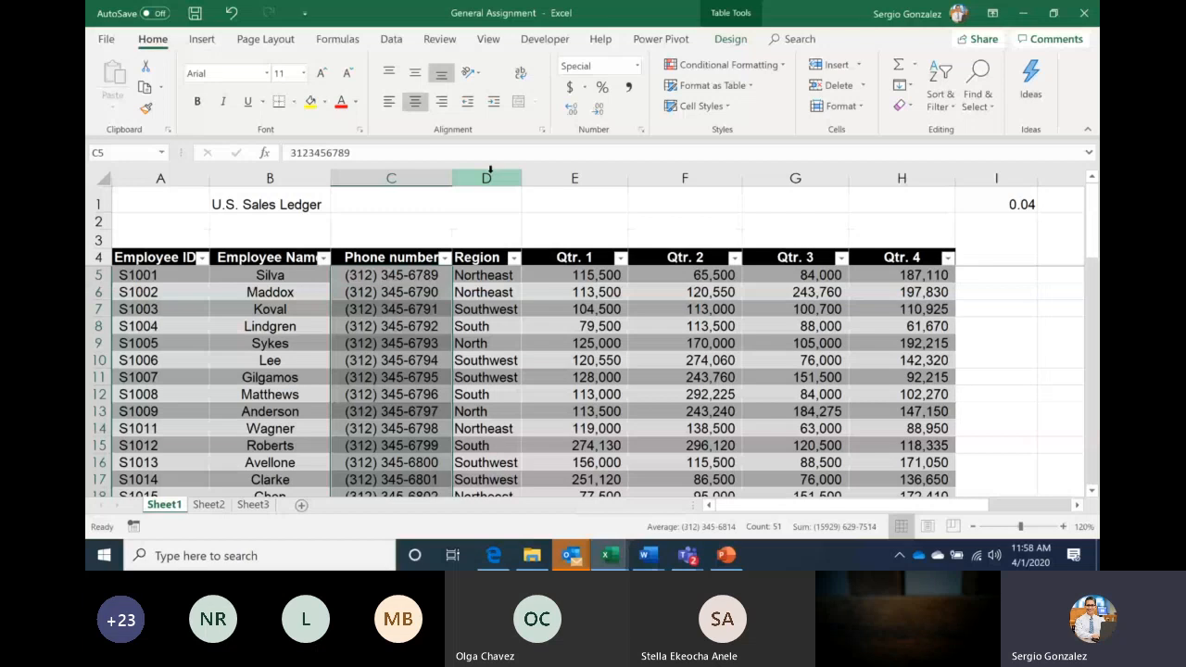
pyautogui.moveTo(490, 169); pyautogui.dragTo(489, 175)
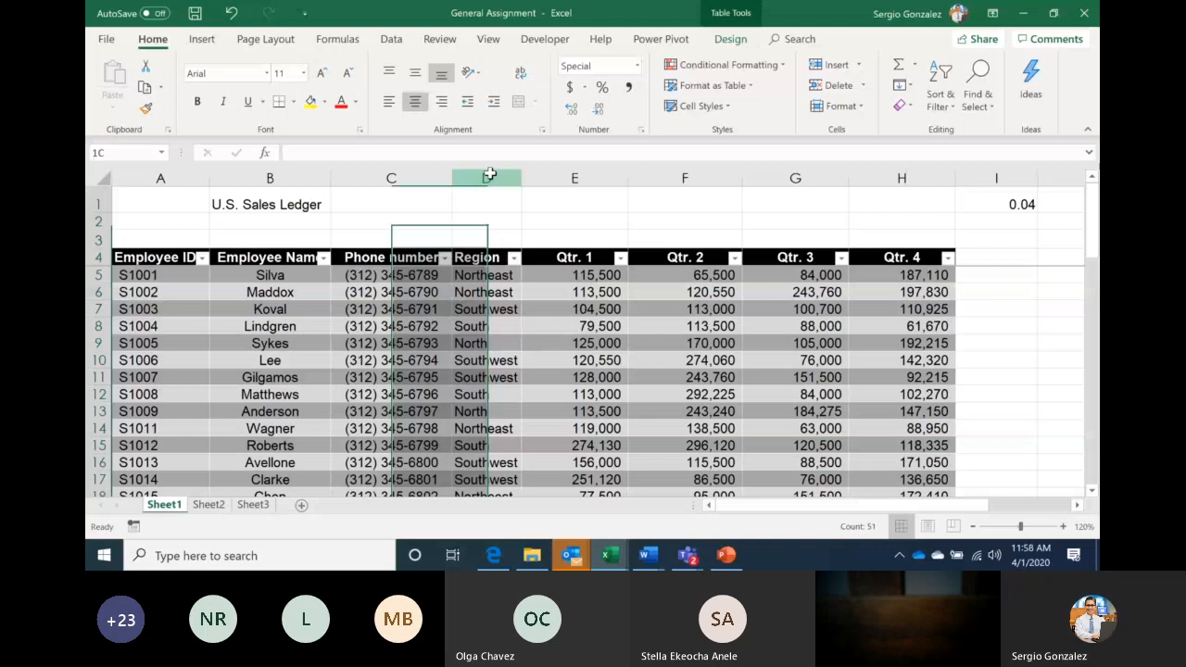
# Insert an 'SS#' table column at D and enter a sample nine-digit number in D5
pyautogui.moveTo(489, 175); pyautogui.dragTo(678, 105)
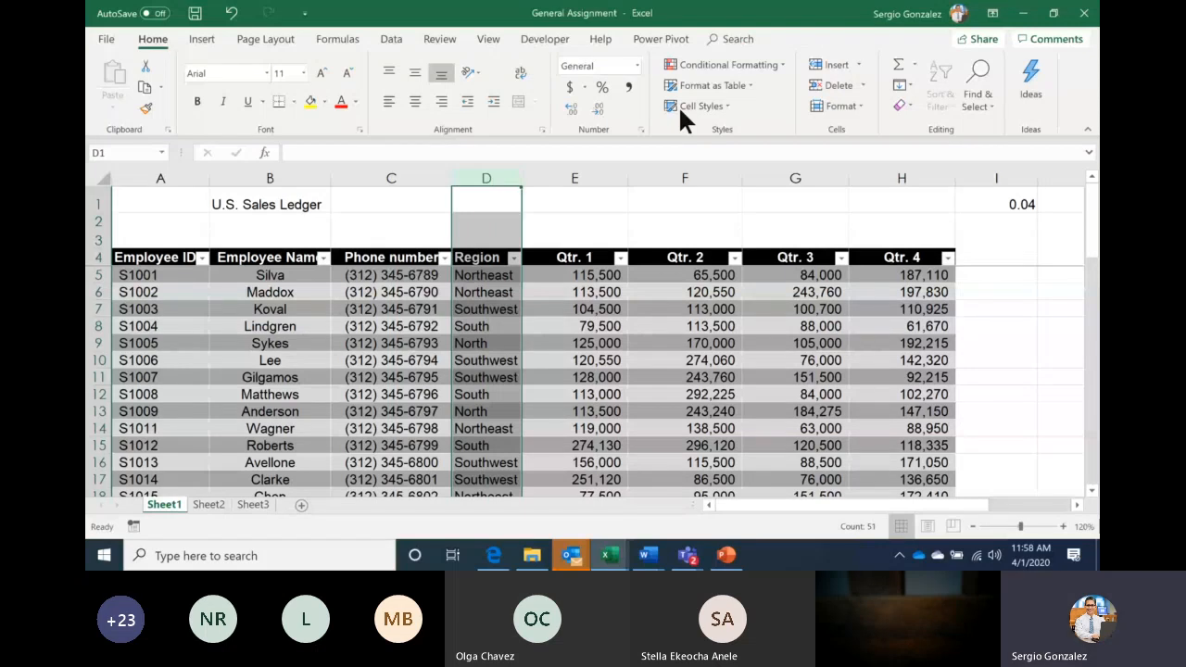
pyautogui.rightClick(486, 177)
pyautogui.click(522, 253)
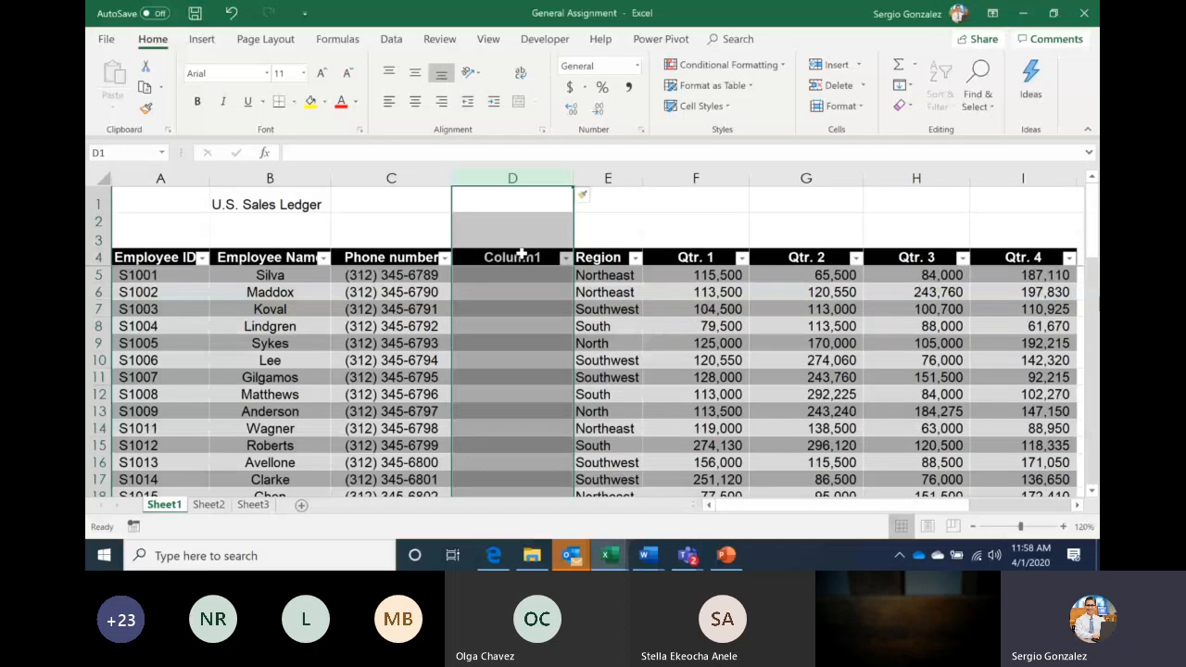
pyautogui.click(521, 256)
pyautogui.write('SS#')
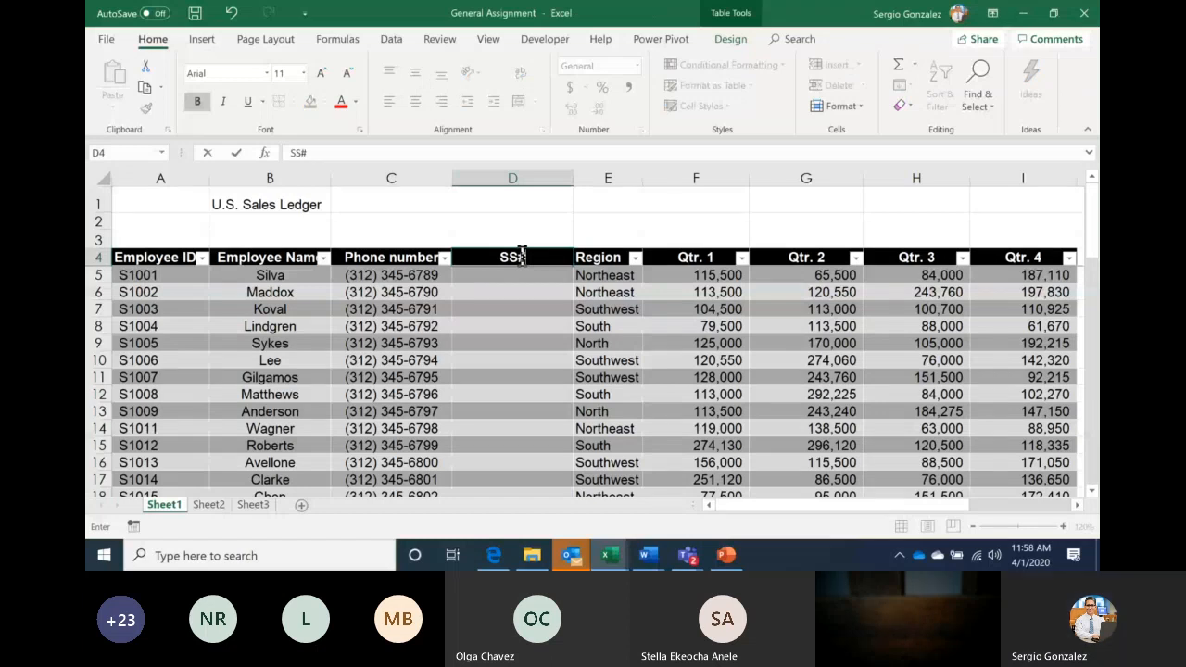
pyautogui.press('Return')
pyautogui.write('123456789')
pyautogui.press('Return')
pyautogui.click(528, 275)
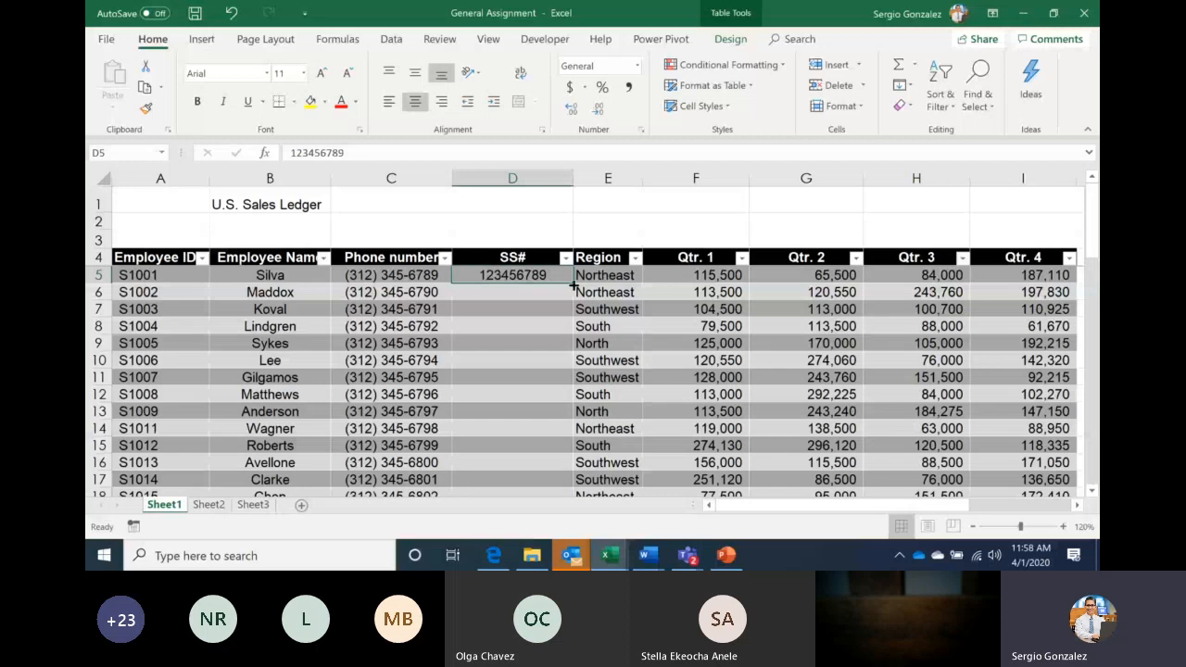
# Fill the SS# column down the table with numbers increasing row by row
pyautogui.moveTo(573, 286); pyautogui.dragTo(566, 326)
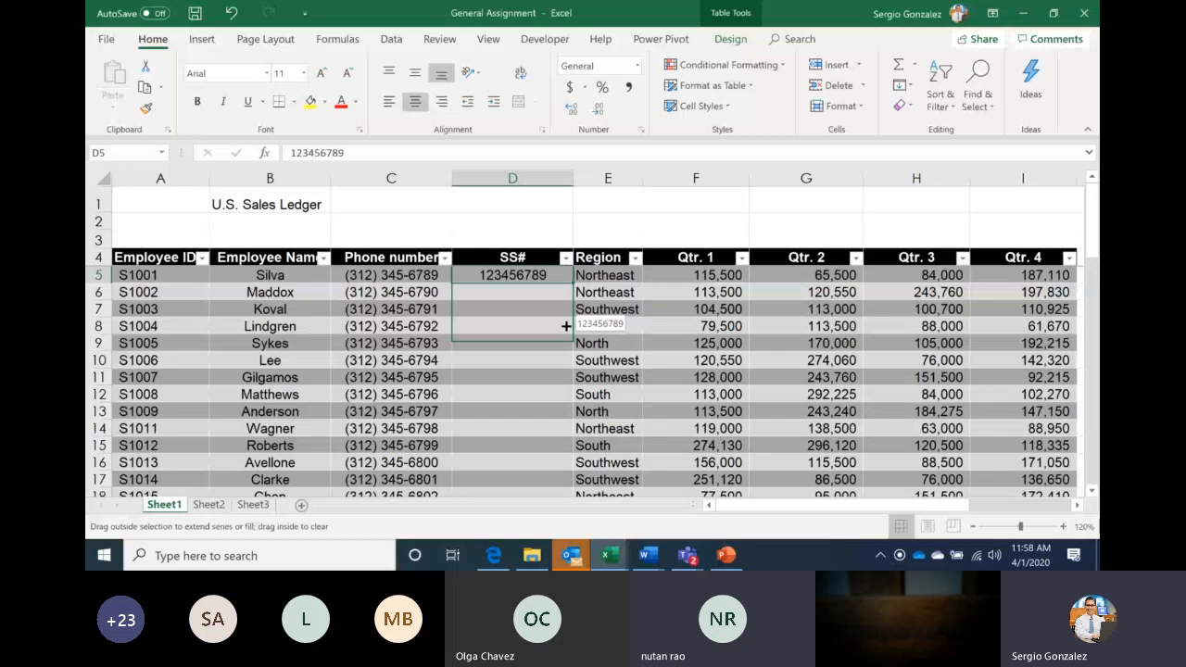
pyautogui.moveTo(565, 326); pyautogui.dragTo(601, 454)
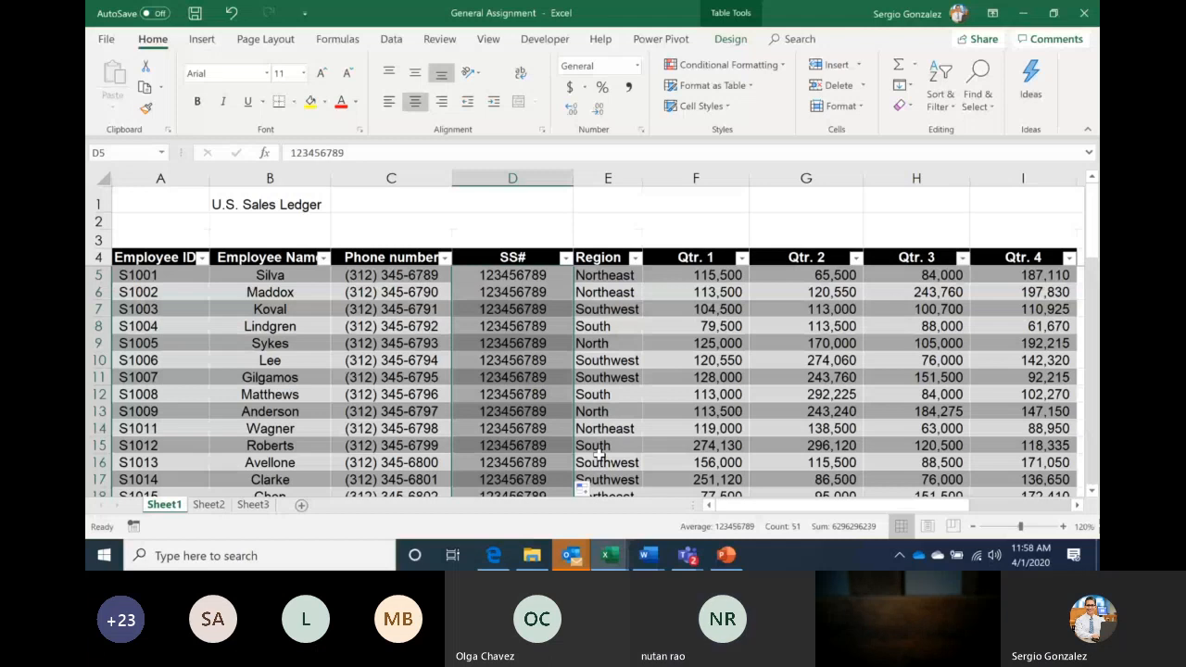
pyautogui.click(582, 485)
pyautogui.click(617, 414)
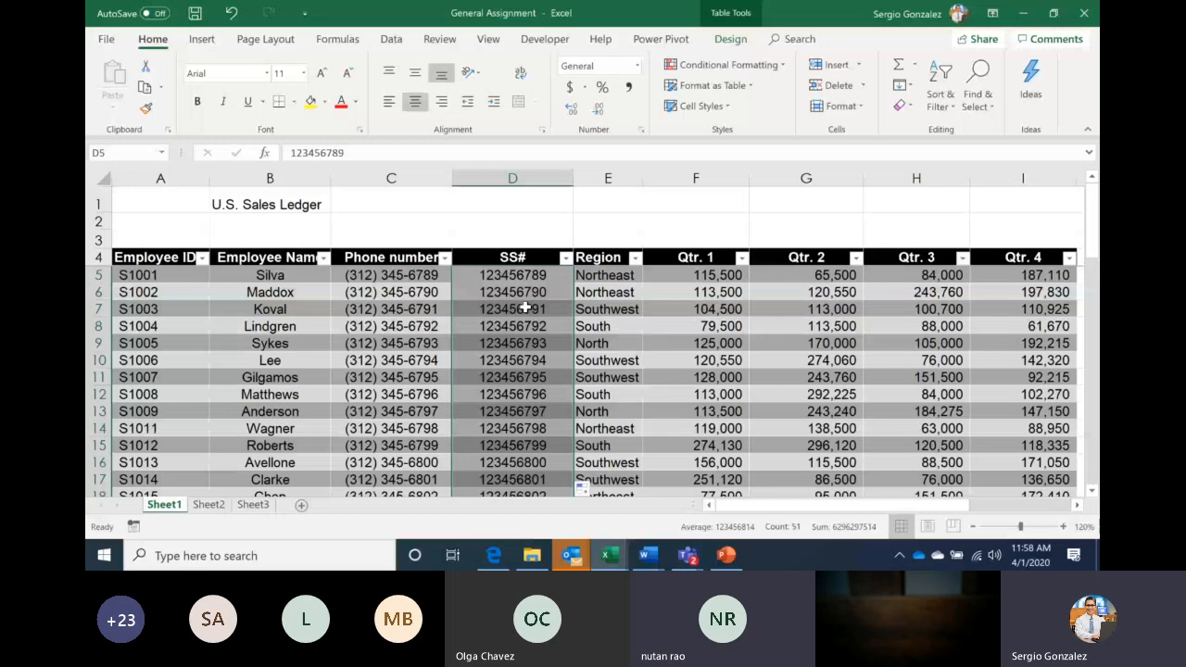
# Apply the Special Social Security Number format to the SS# cells
pyautogui.hotkey('ctrl', '1')
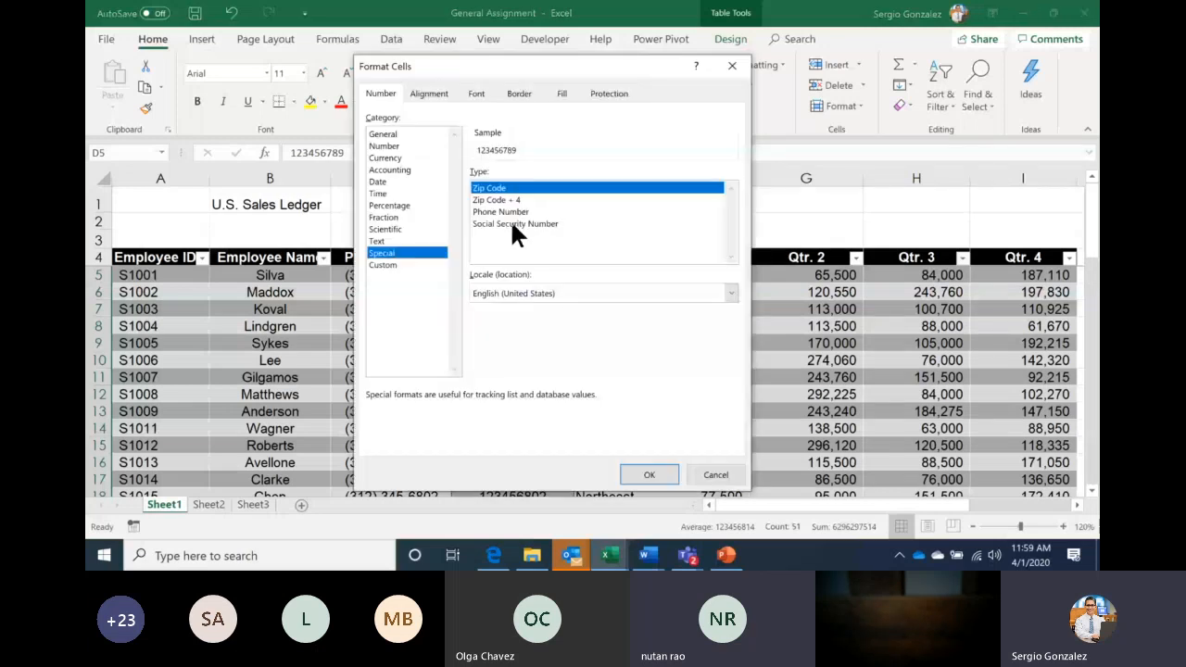
pyautogui.doubleClick(515, 224)
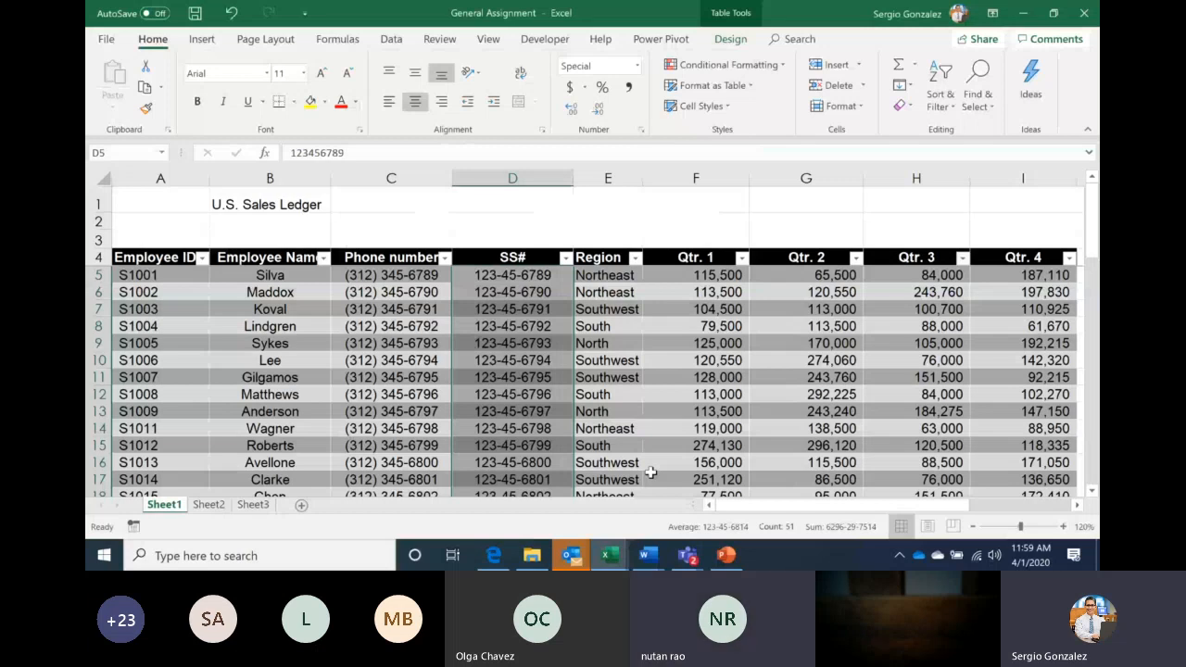
pyautogui.click(604, 204)
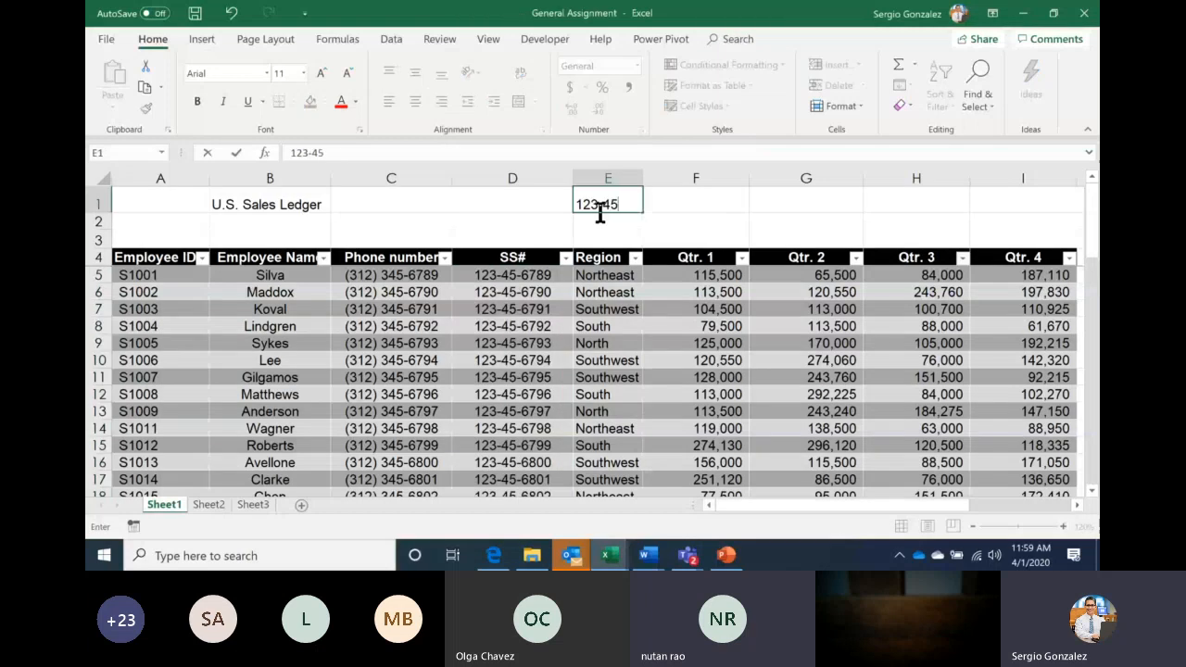
# Test a sample dashed SS number in E1, clear it, and select the SS# values through row 55
pyautogui.press('Return')
pyautogui.click(628, 204)
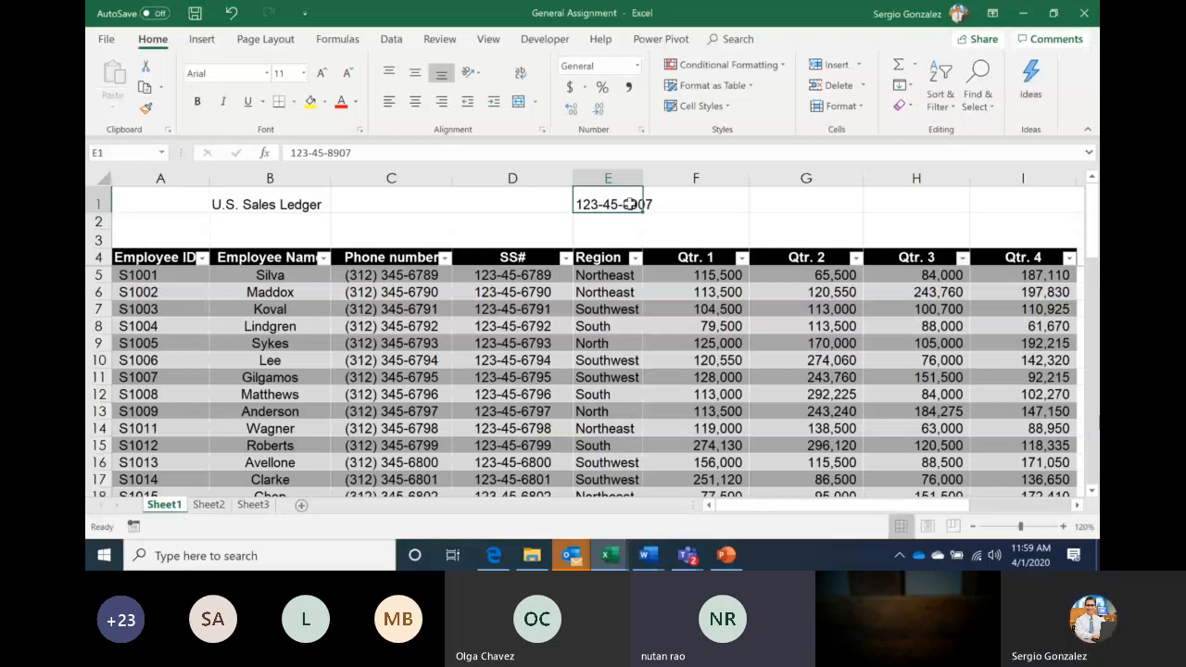
pyautogui.moveTo(629, 204); pyautogui.dragTo(533, 274)
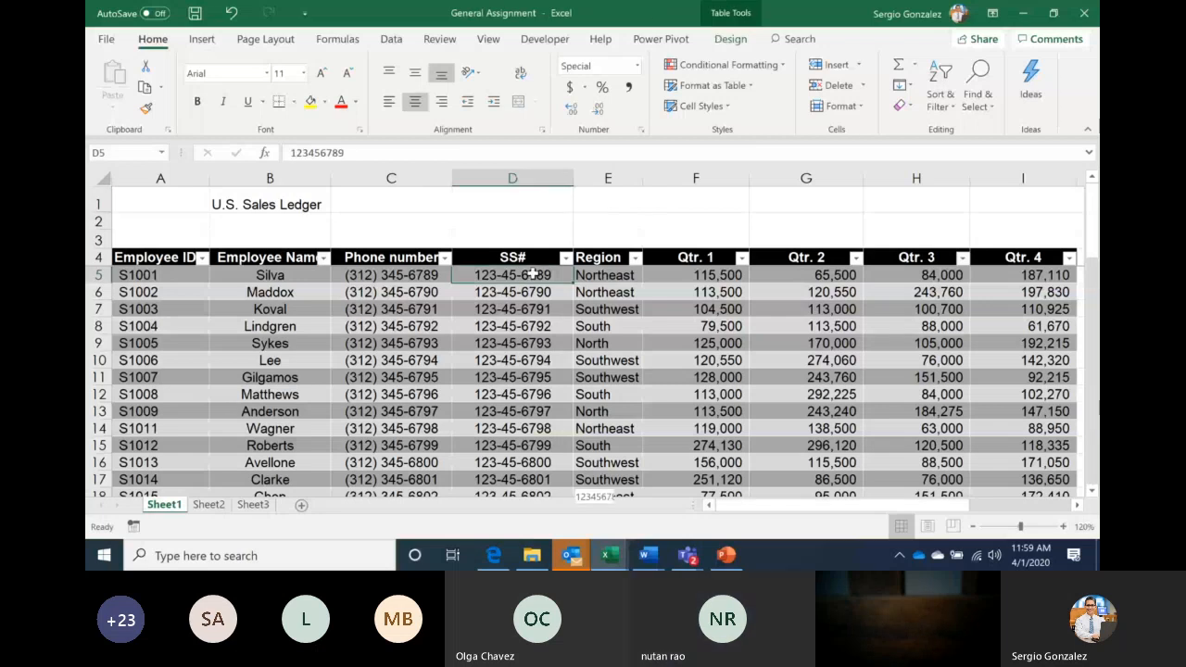
pyautogui.hotkey('ctrl', 'shift', 'Down')
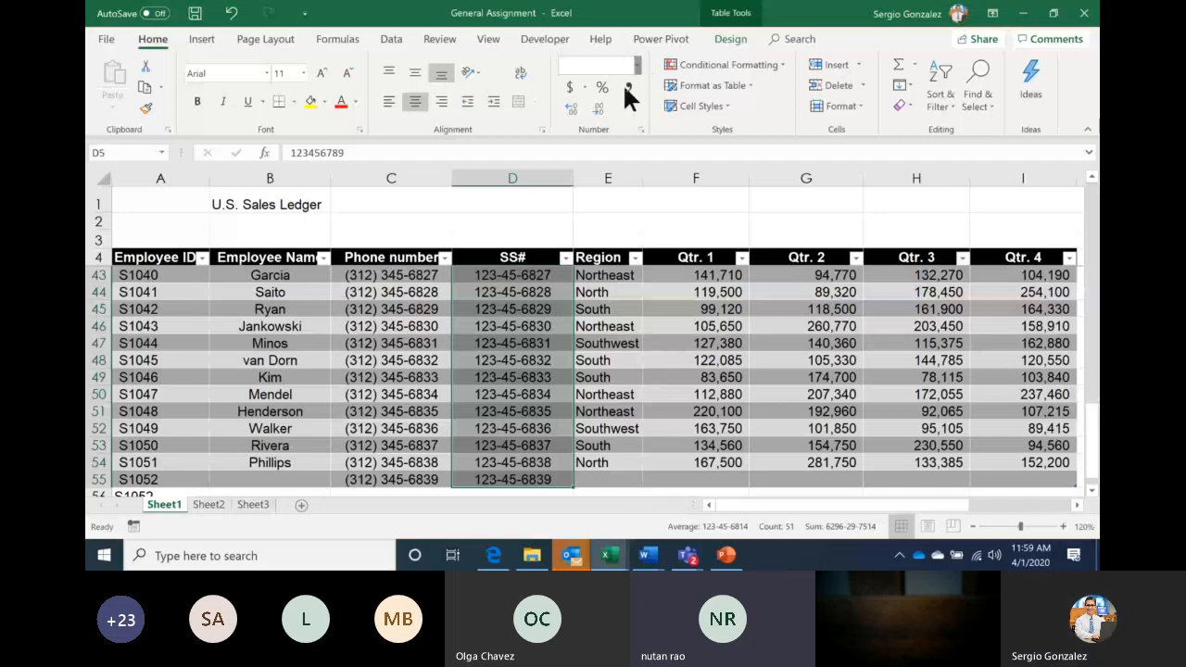
# Reset SS# cells D5:D55 to General, reapply the Social Security Number format, then return to Teams
pyautogui.click(624, 87)
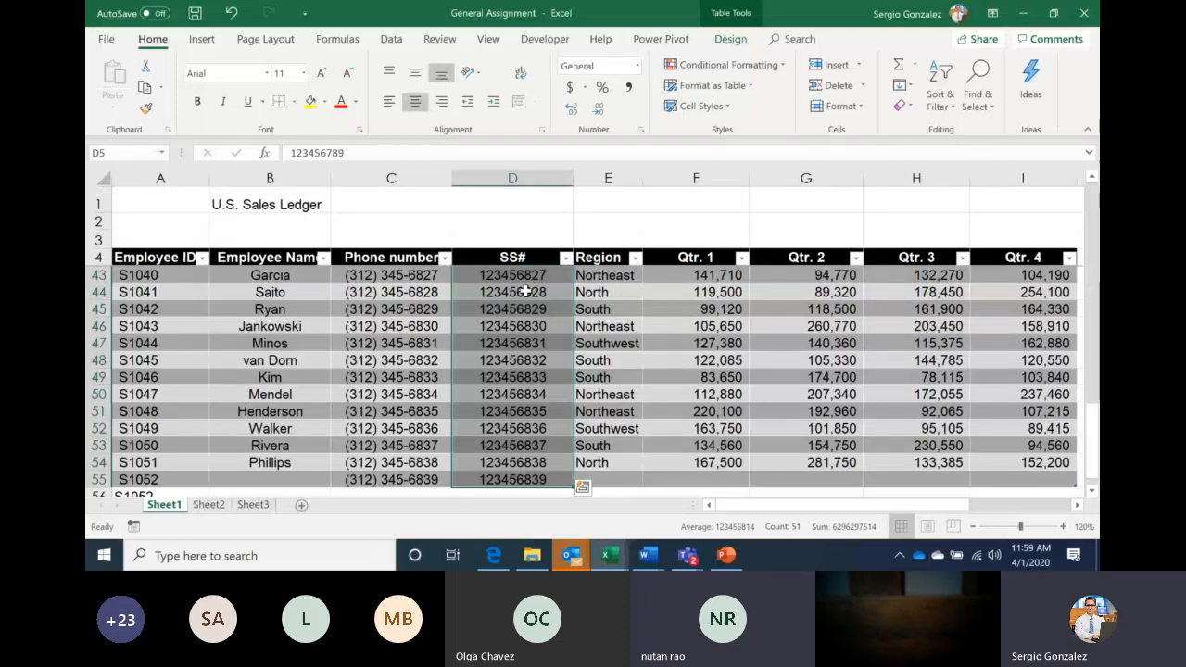
pyautogui.rightClick(526, 292)
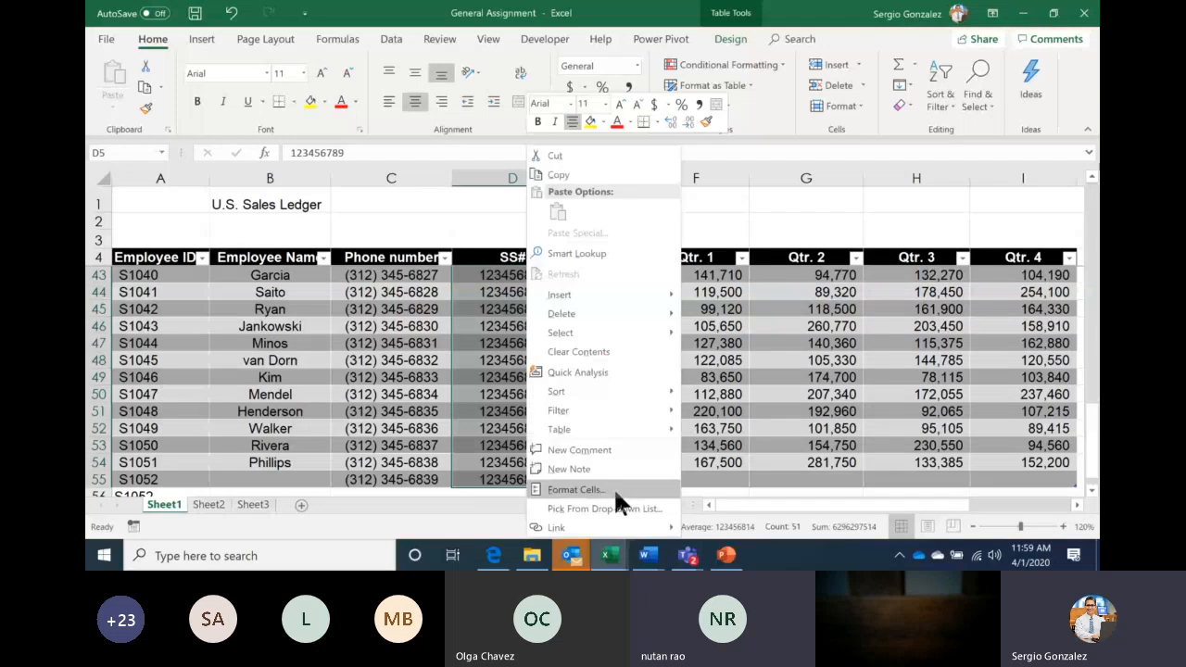
pyautogui.click(576, 489)
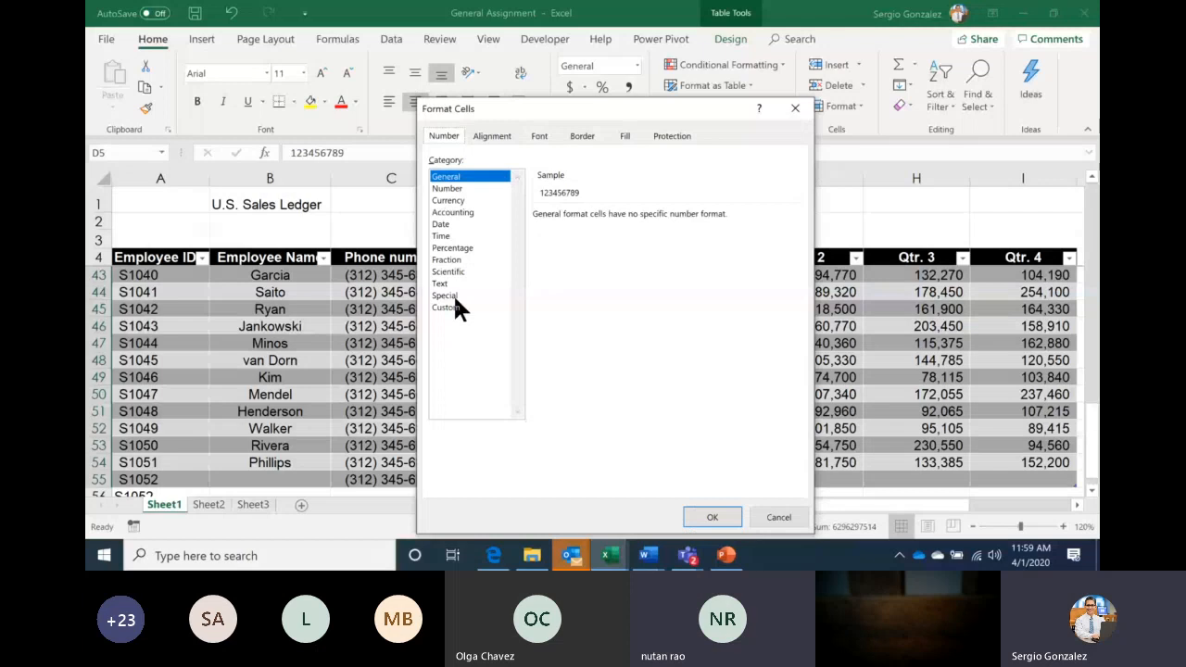
pyautogui.click(454, 296)
pyautogui.click(592, 263)
pyautogui.click(714, 517)
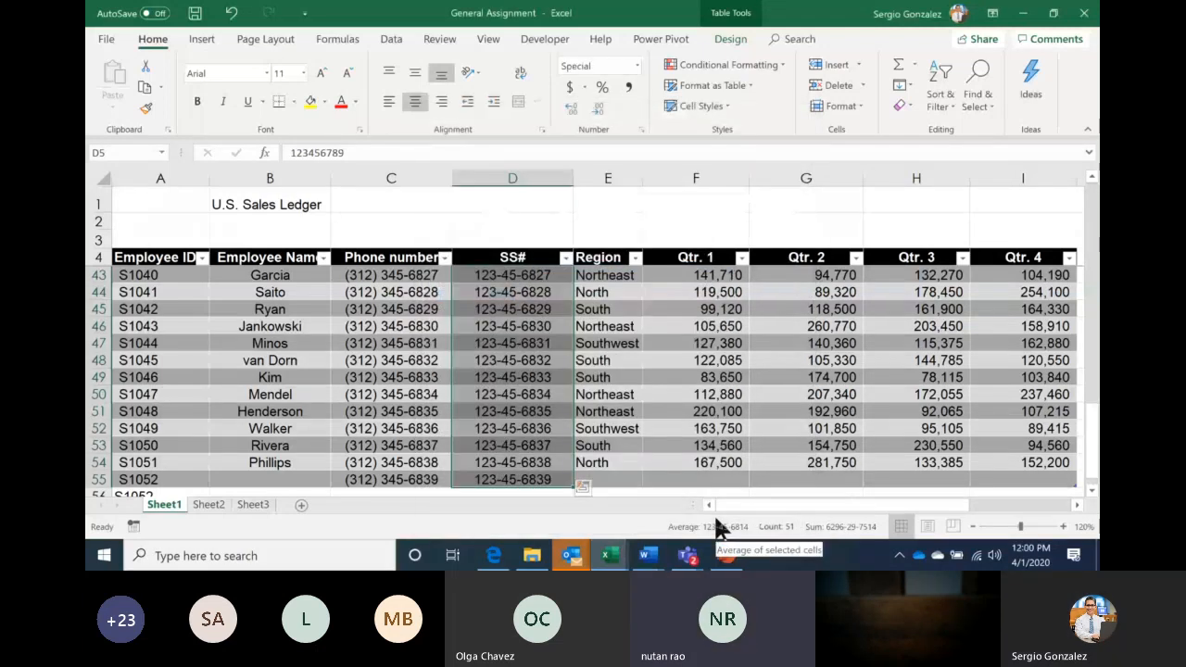
pyautogui.click(687, 555)
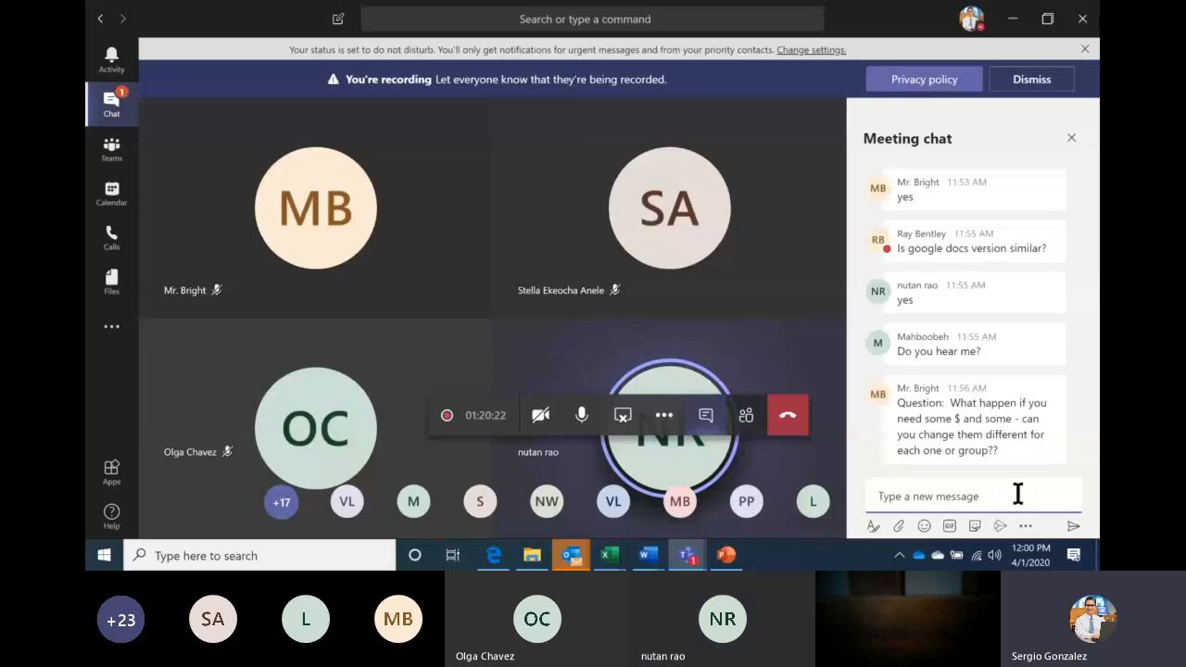
# In the General Assignment workbook, give Qtr. 1–3 values F43:H47 Accounting Number Format
pyautogui.click(611, 556)
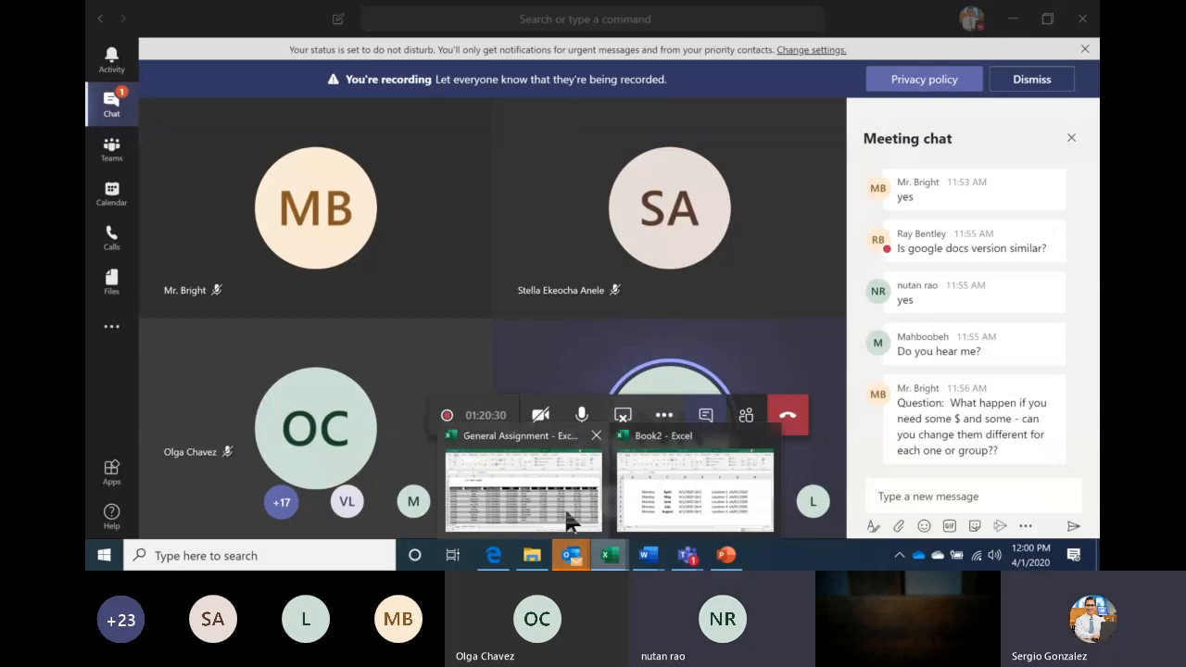
pyautogui.click(569, 523)
pyautogui.moveTo(704, 275); pyautogui.dragTo(912, 343)
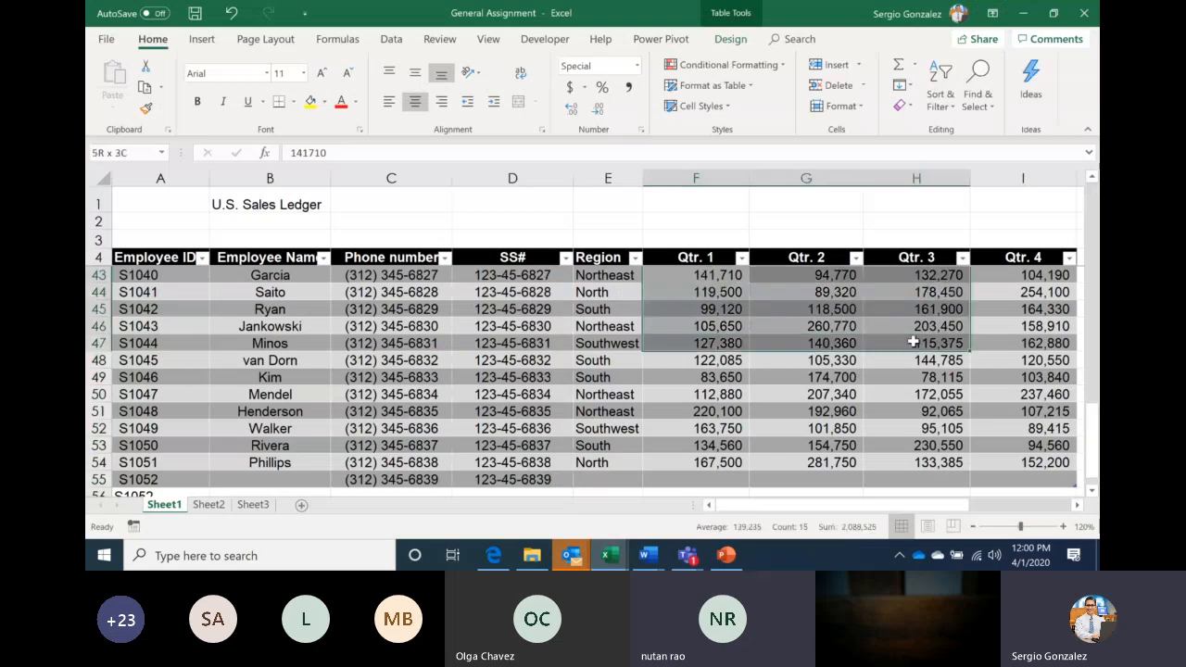
pyautogui.click(569, 86)
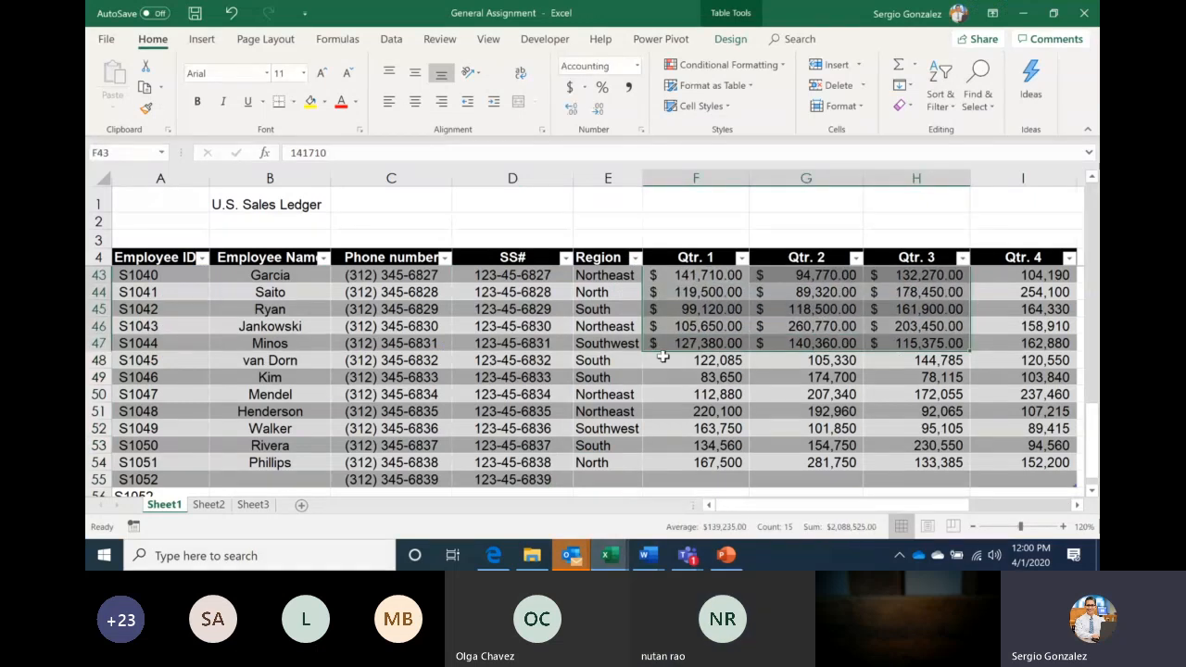
# Add one decimal place to the Qtr. 1–3 values in F48:H52
pyautogui.click(663, 358)
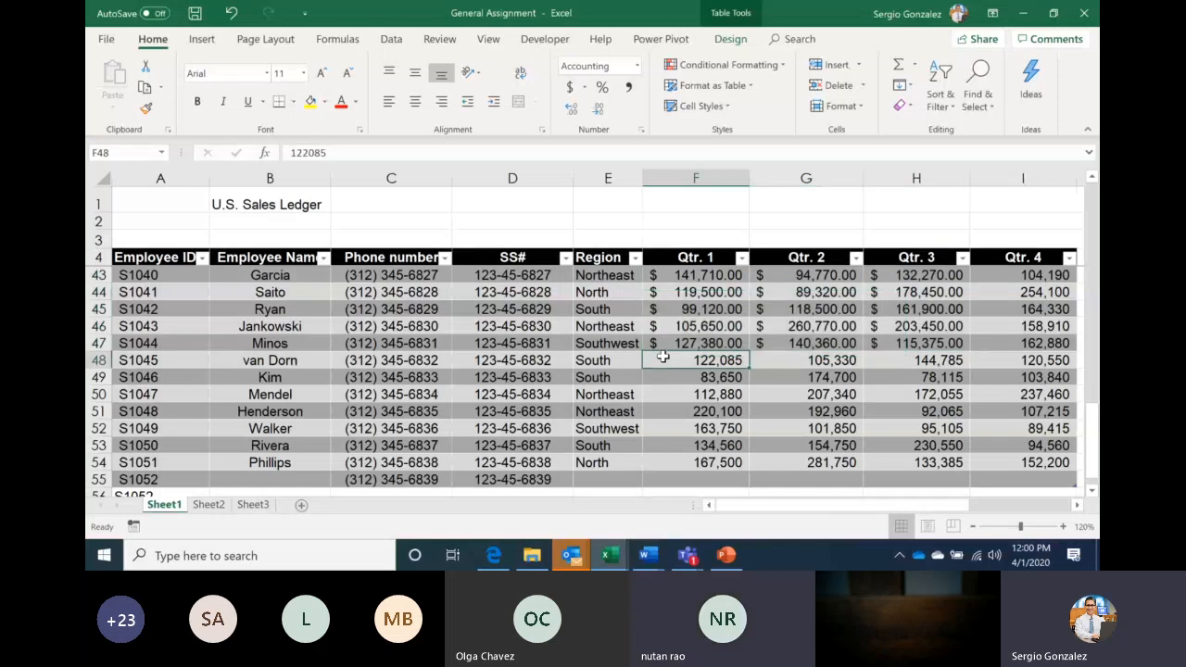
pyautogui.moveTo(663, 356); pyautogui.dragTo(915, 428)
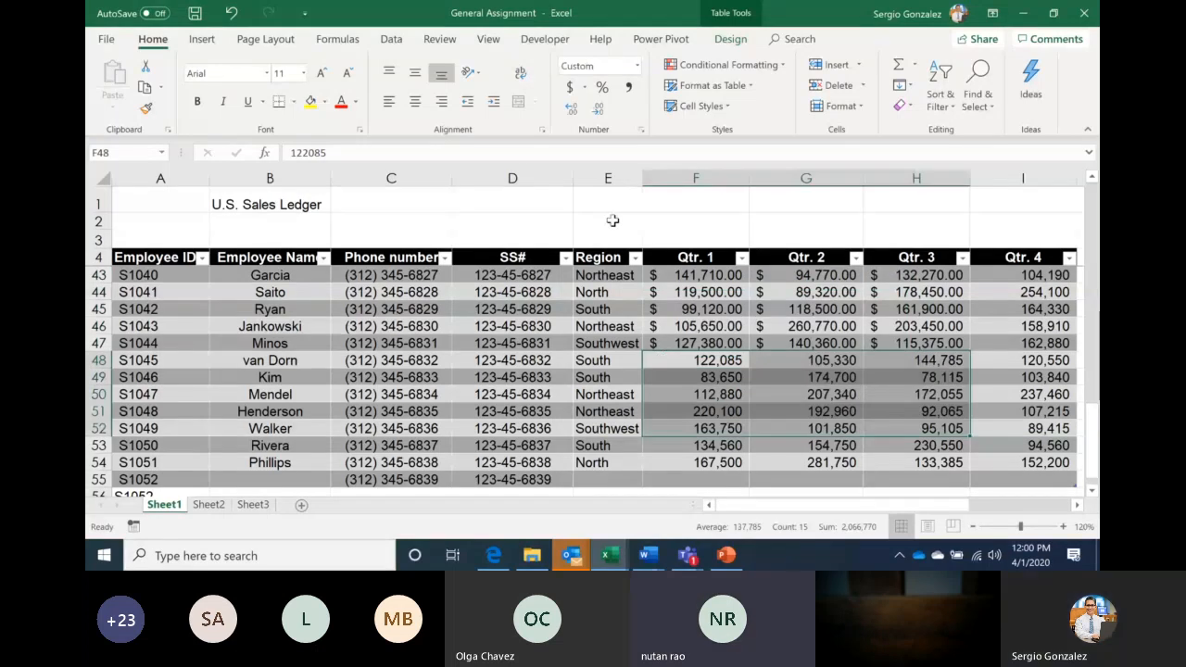
pyautogui.click(594, 109)
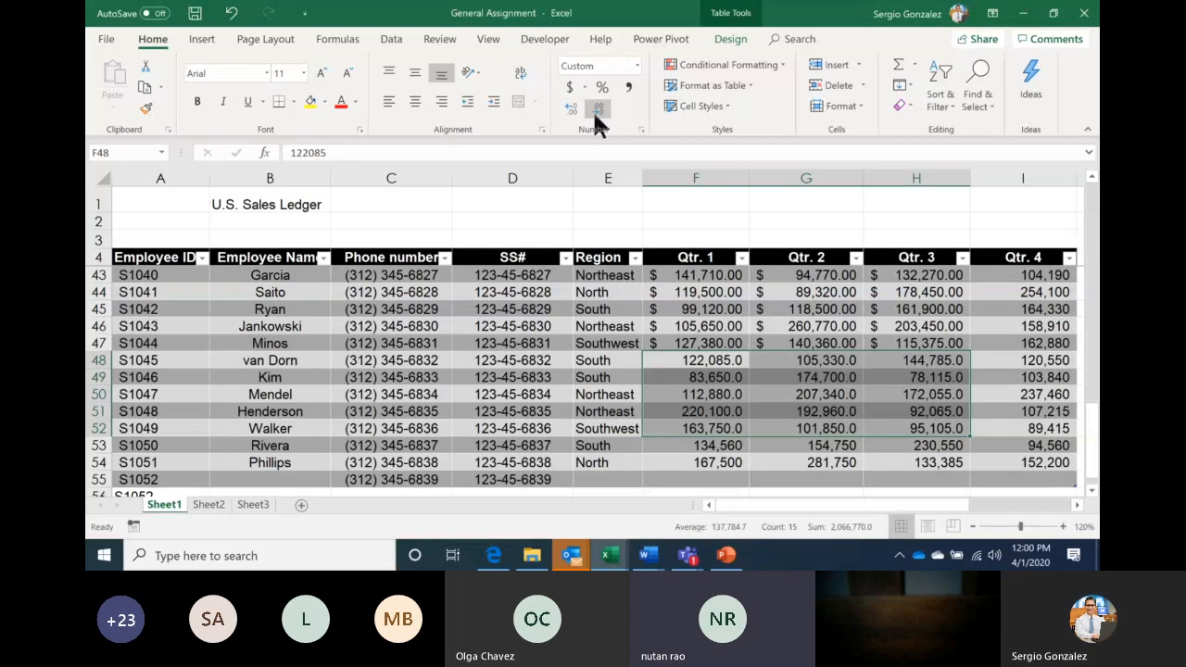
# In the Teams meeting, view the participants list, return to the chat, then switch to PowerPoint
pyautogui.moveTo(686, 555)
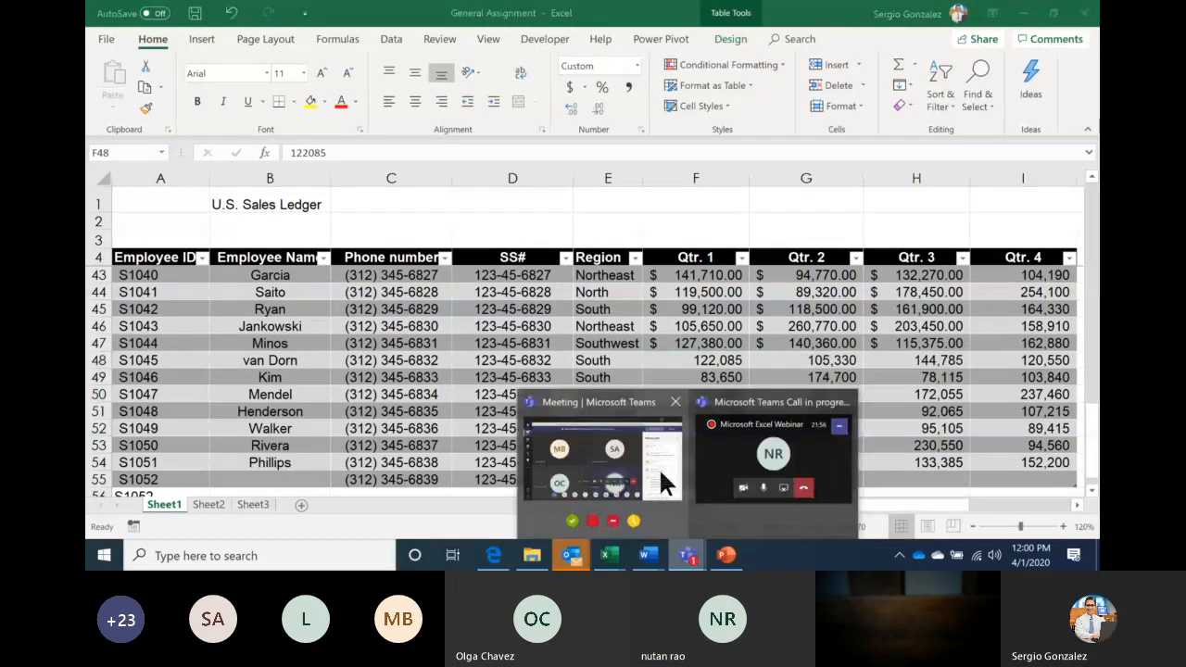
pyautogui.click(656, 461)
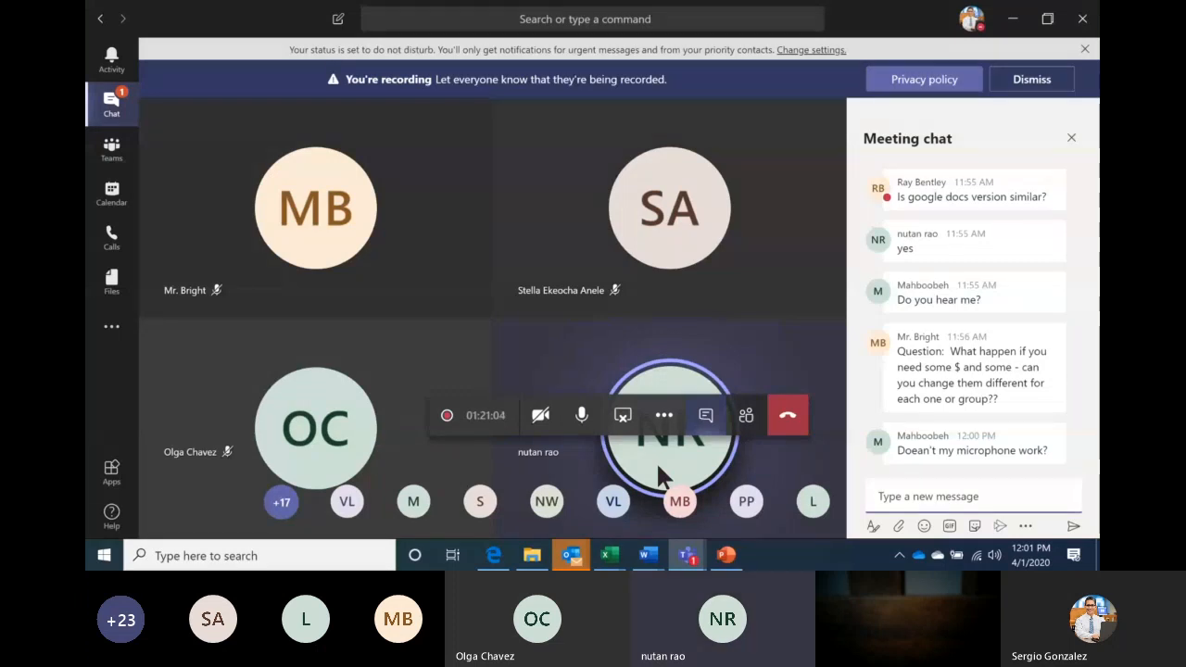
pyautogui.click(747, 417)
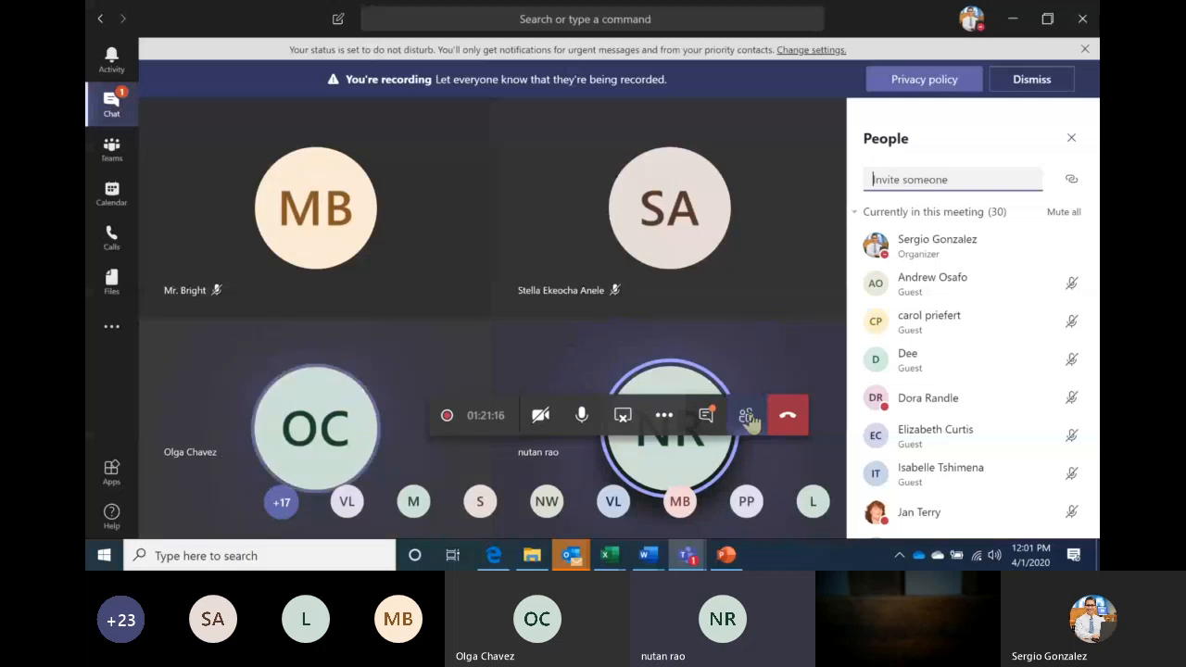
pyautogui.click(711, 419)
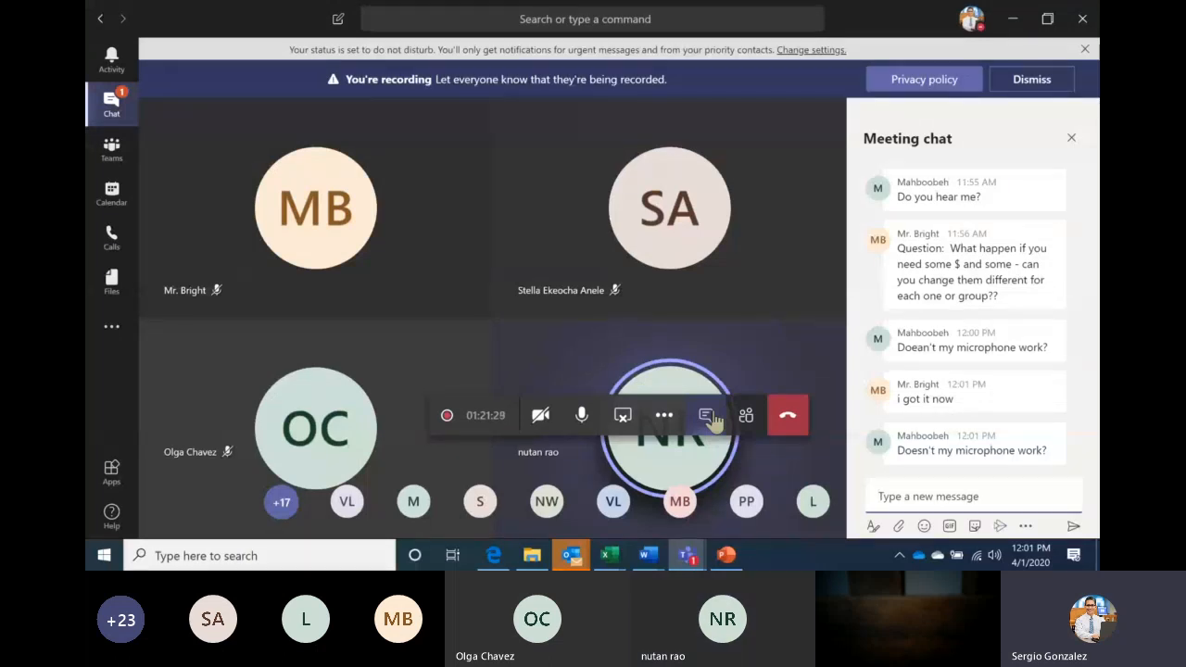
pyautogui.click(727, 554)
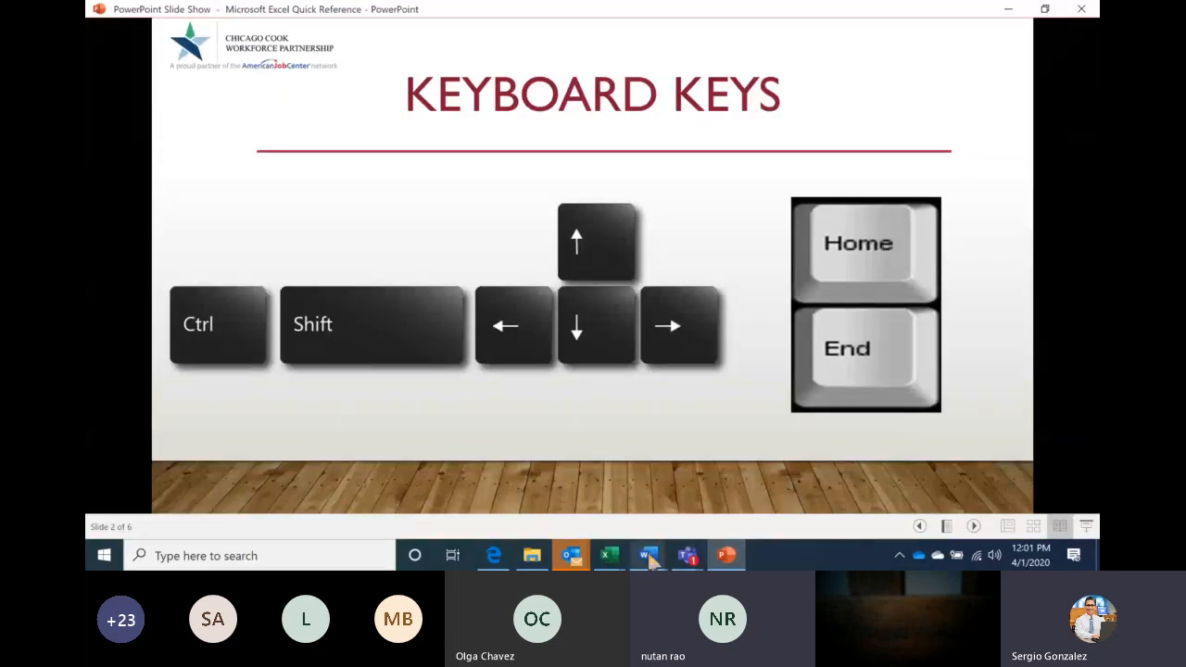
# Bring the 'Microsoft Excel Handout' Word document to the front
pyautogui.click(651, 559)
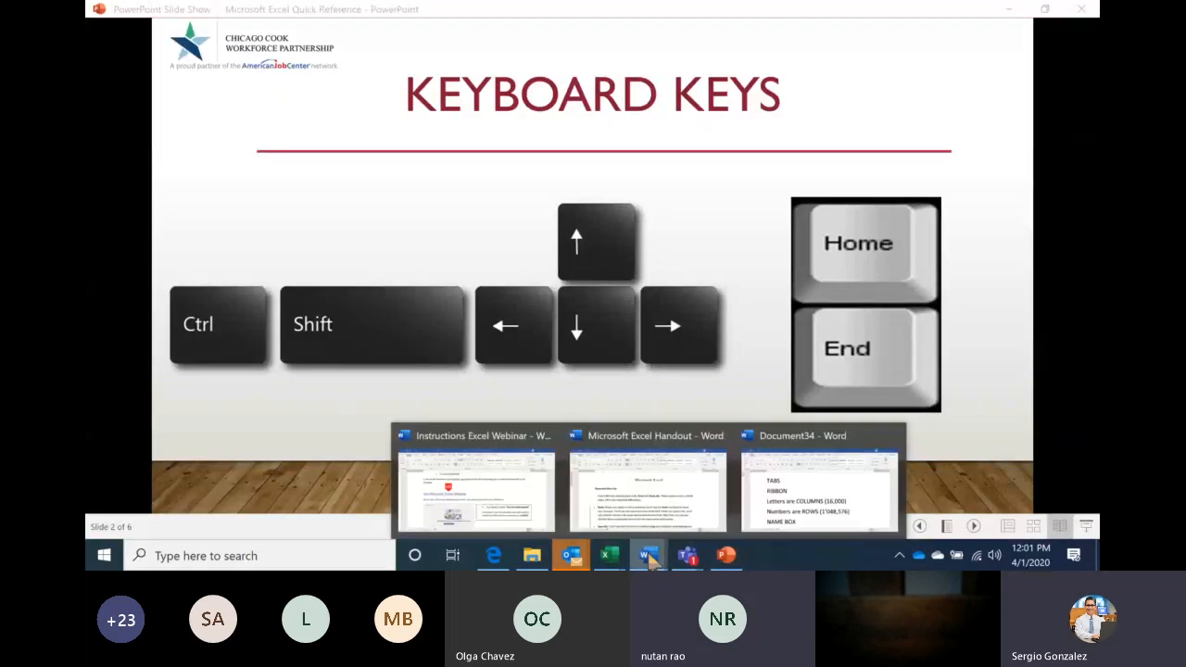
pyautogui.click(620, 505)
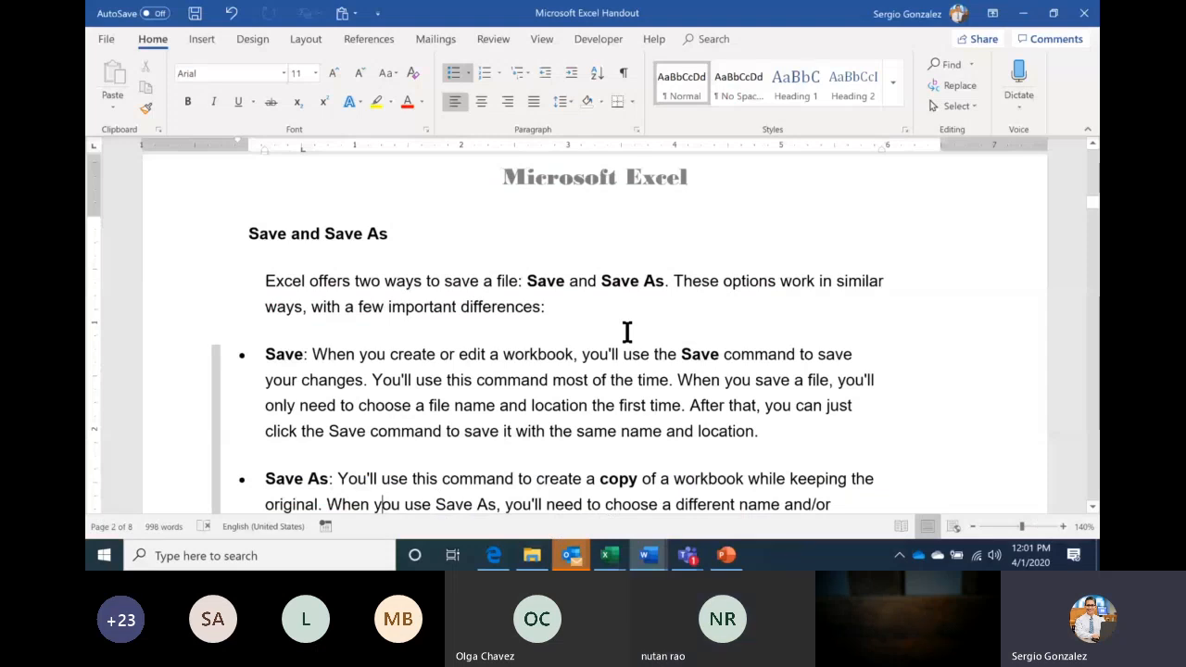
# Scroll the handout down to the 'Formulas:' heading, then go back to Teams
pyautogui.press('pagedown')
pyautogui.press('pagedown')
pyautogui.press('pagedown')
pyautogui.press('pagedown')
pyautogui.press('pagedown')
pyautogui.press('pagedown')
pyautogui.press('pagedown')
pyautogui.press('pagedown')
pyautogui.press('pagedown')
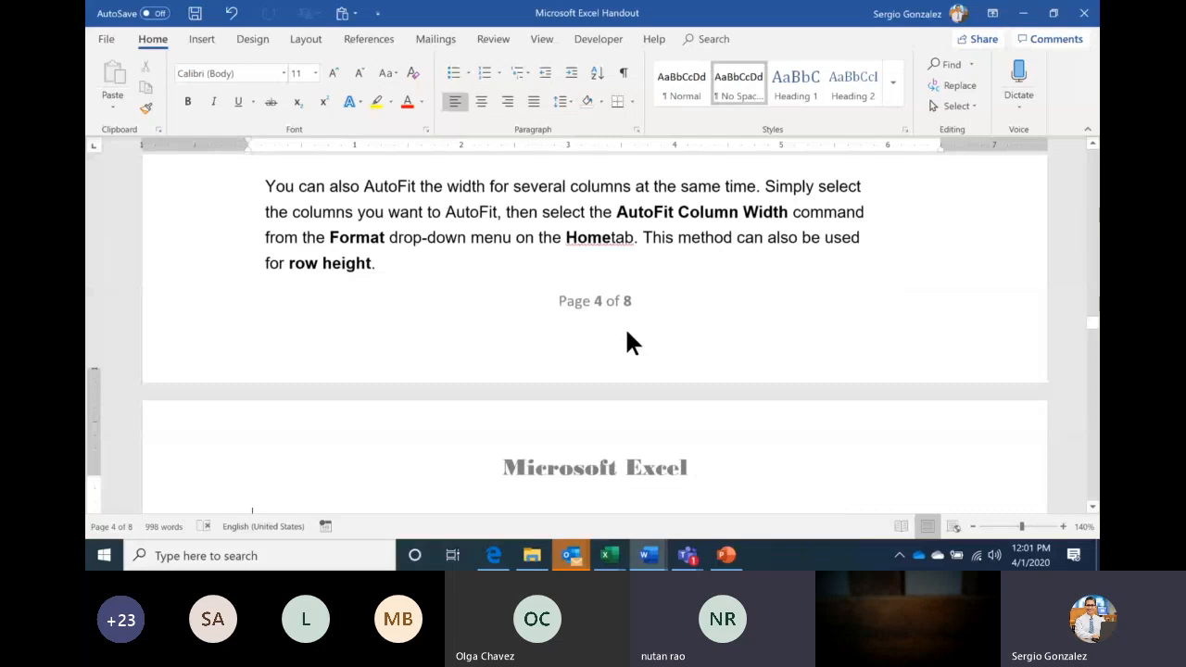
pyautogui.press('Down')
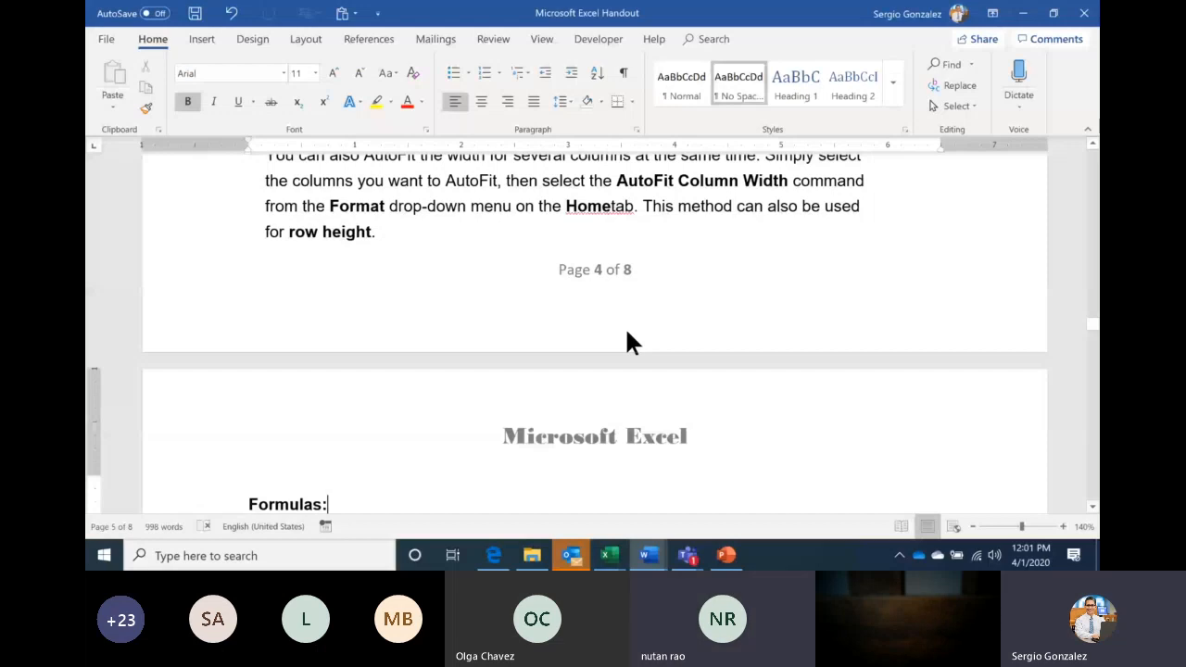
pyautogui.click(641, 485)
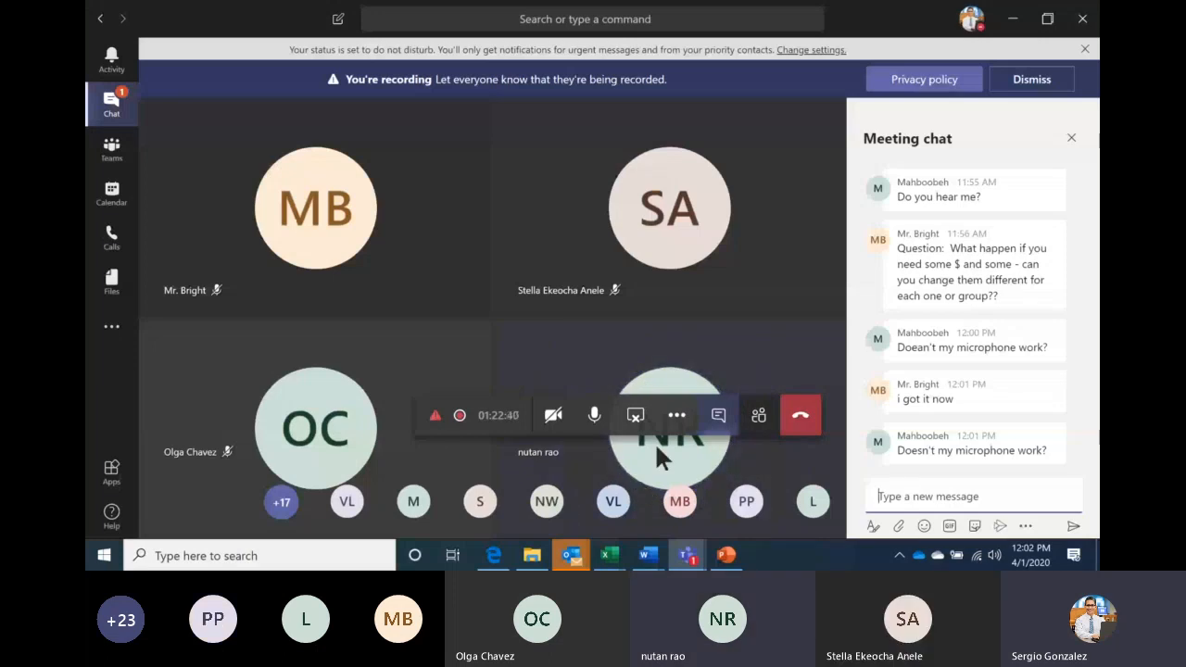
pyautogui.click(594, 418)
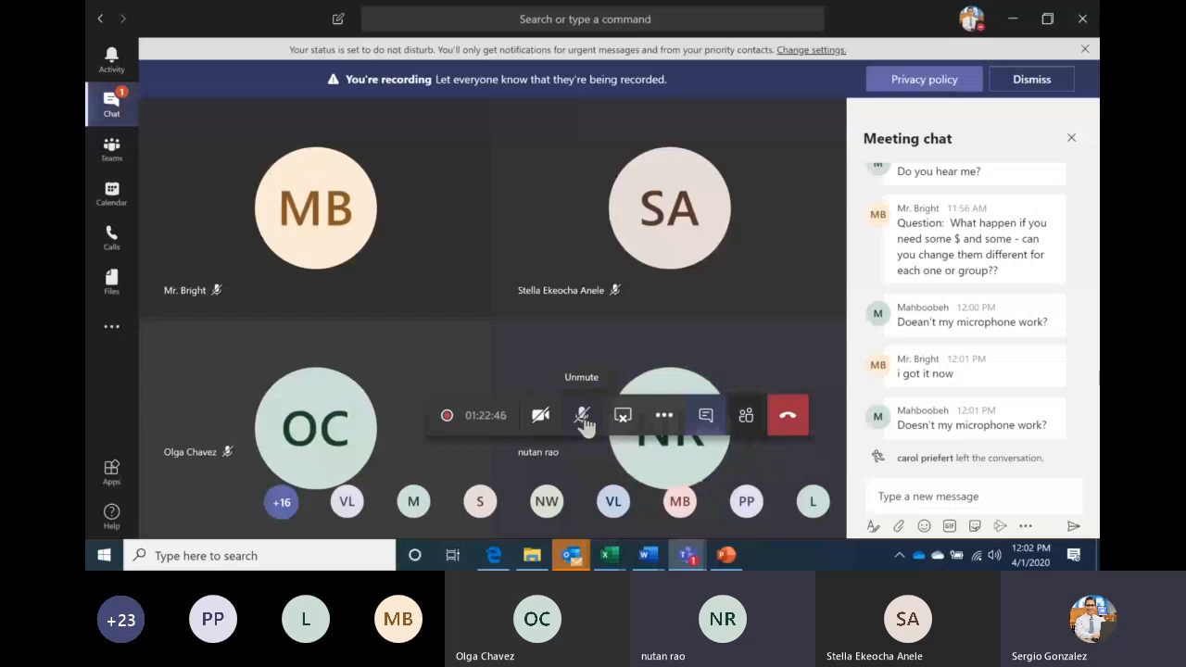
pyautogui.click(584, 418)
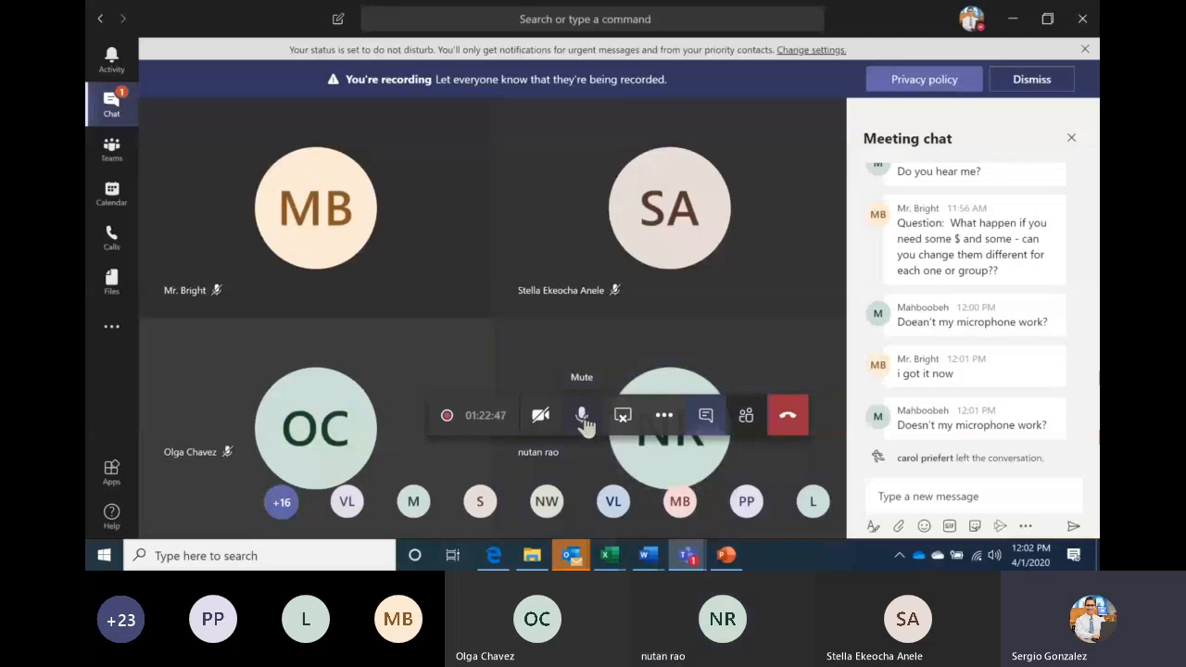
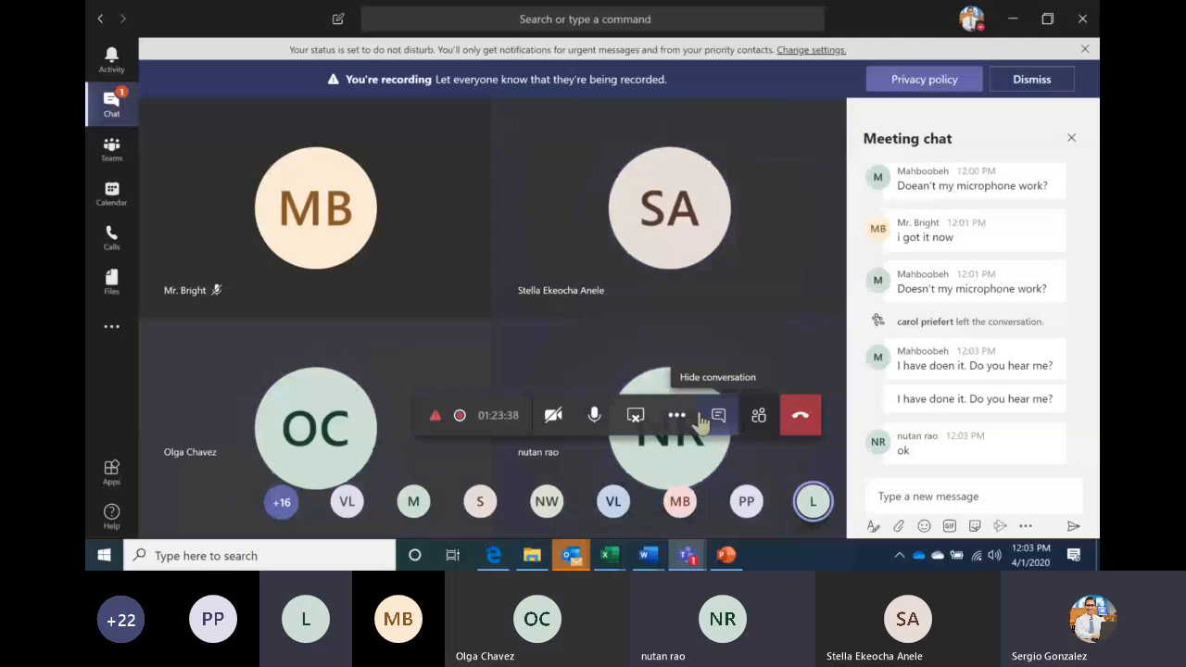
# Place the cursor in the meeting chat's 'Type a new message' box
pyautogui.click(942, 491)
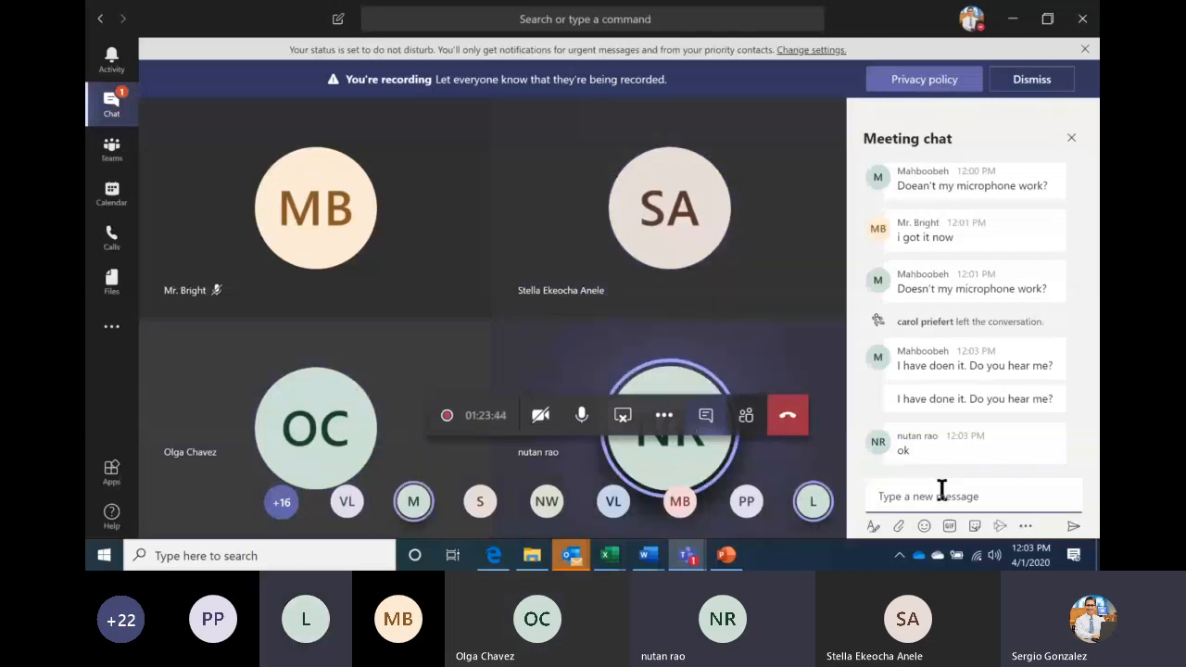